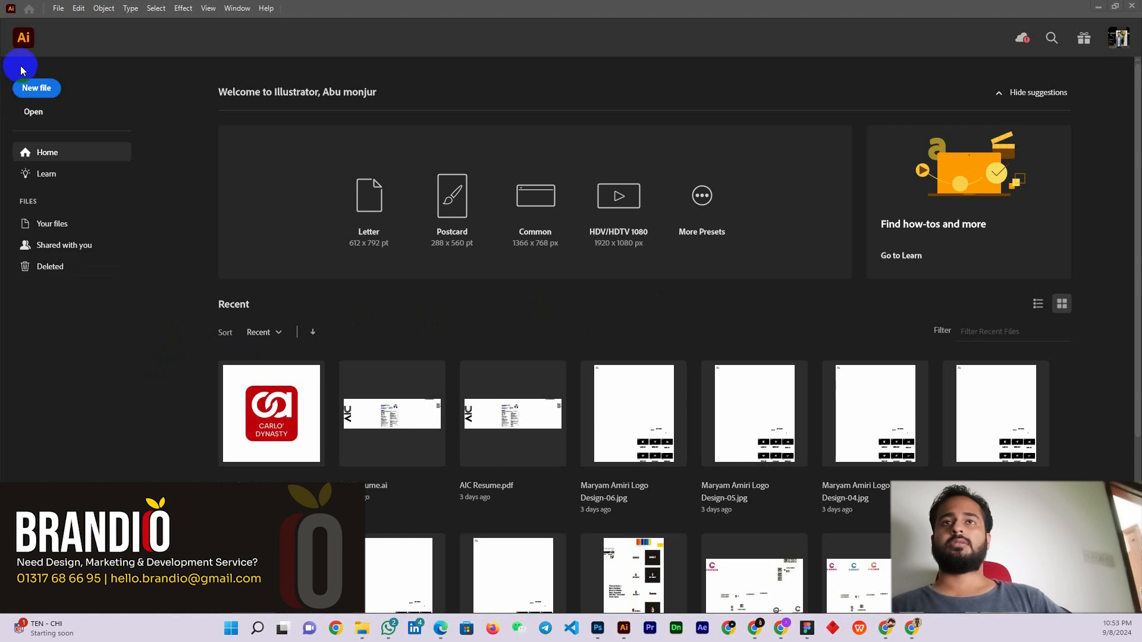
- Create a new 1920 × 1080 px RGB document named "My first Design" from the Web-Large preset
{"action": "left_click", "coordinate": [36, 89]}
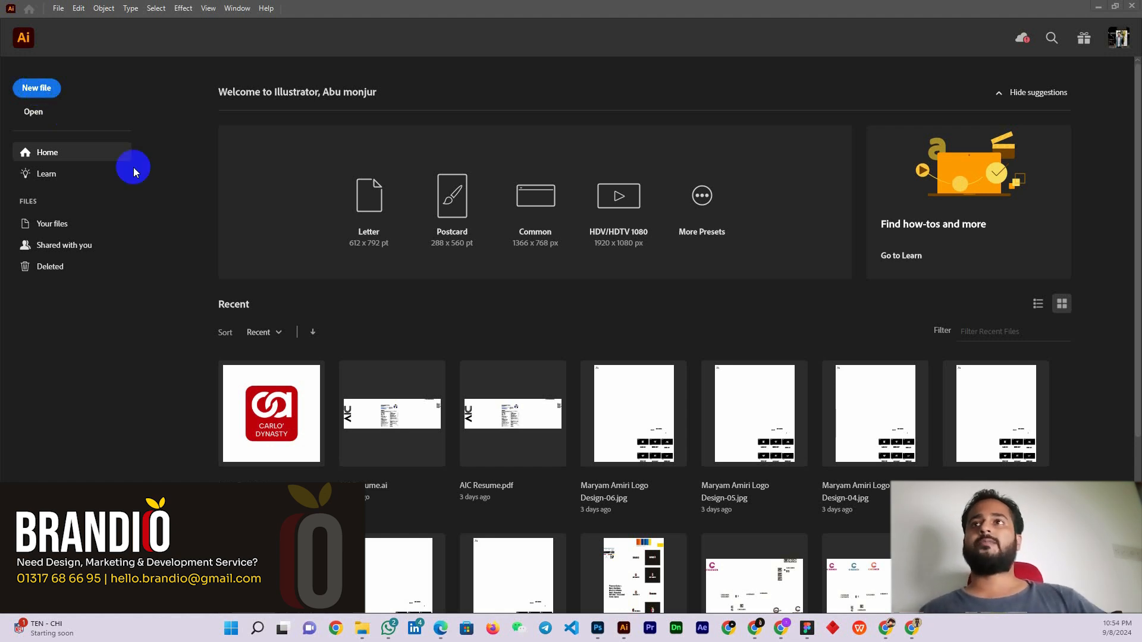
{"action": "left_click", "coordinate": [42, 95]}
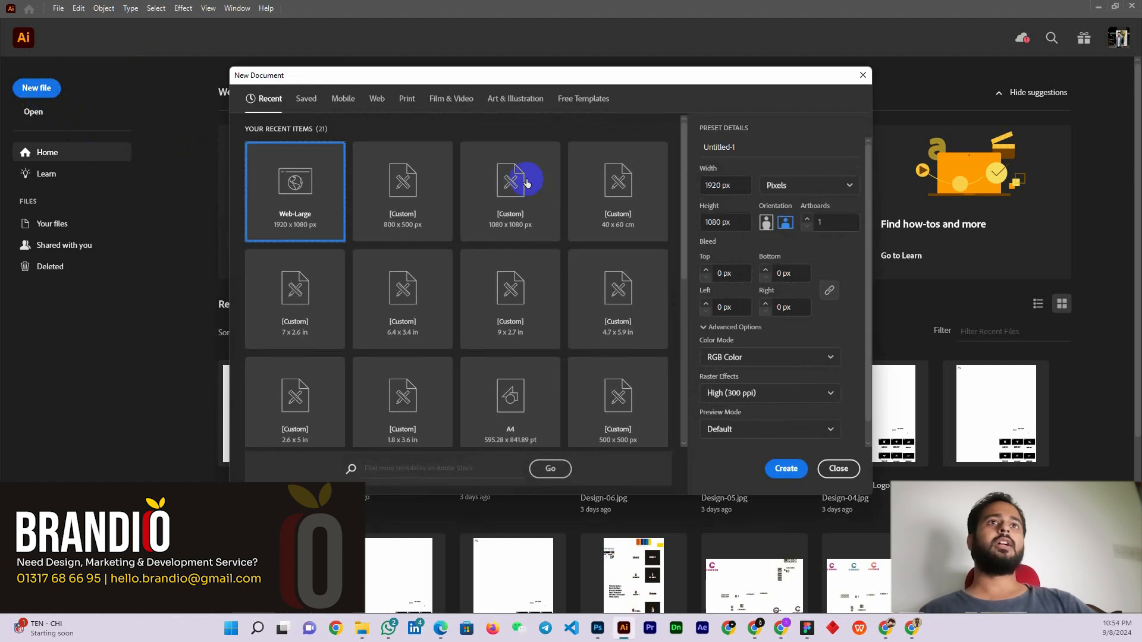
{"action": "left_click_drag", "start_coordinate": [669, 94], "coordinate": [654, 95]}
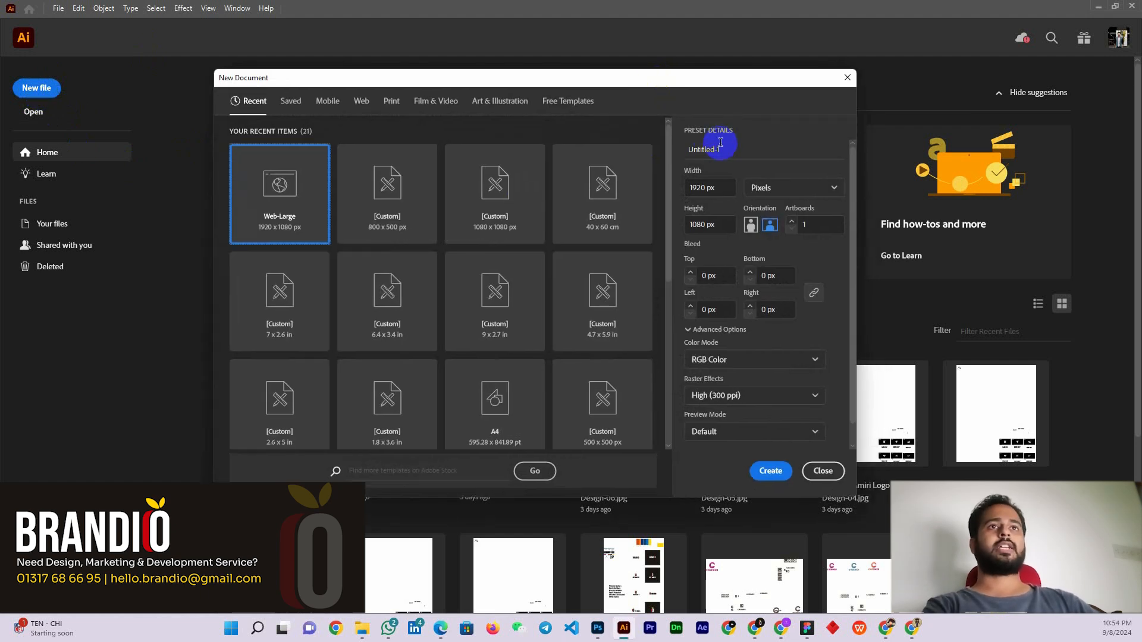
{"action": "left_click_drag", "start_coordinate": [722, 148], "coordinate": [668, 147]}
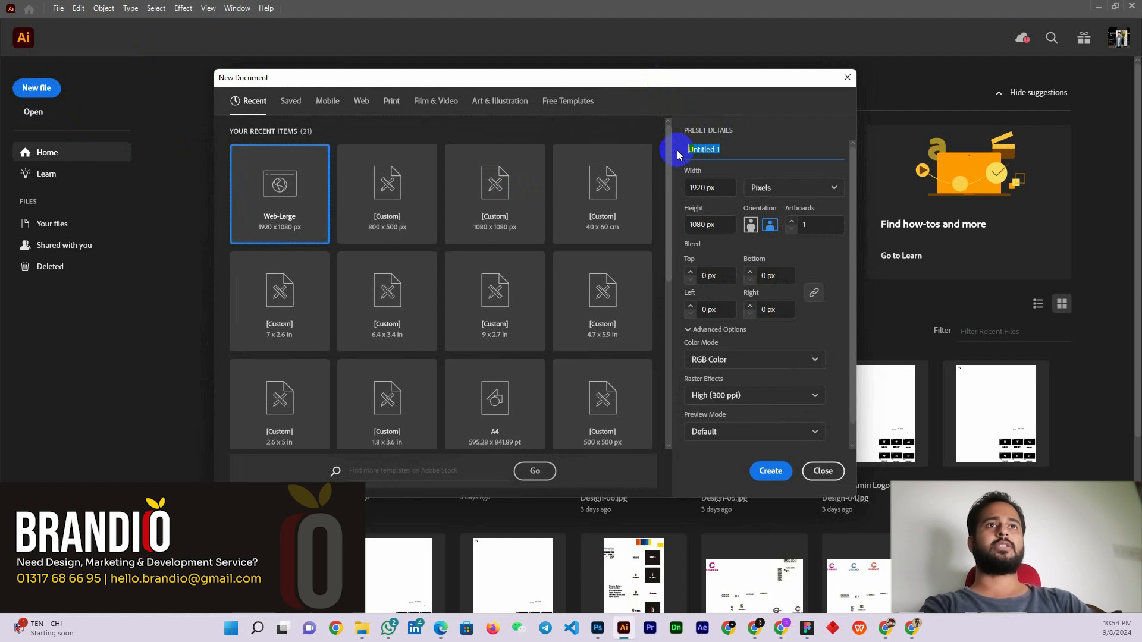
{"action": "type", "text": "My"}
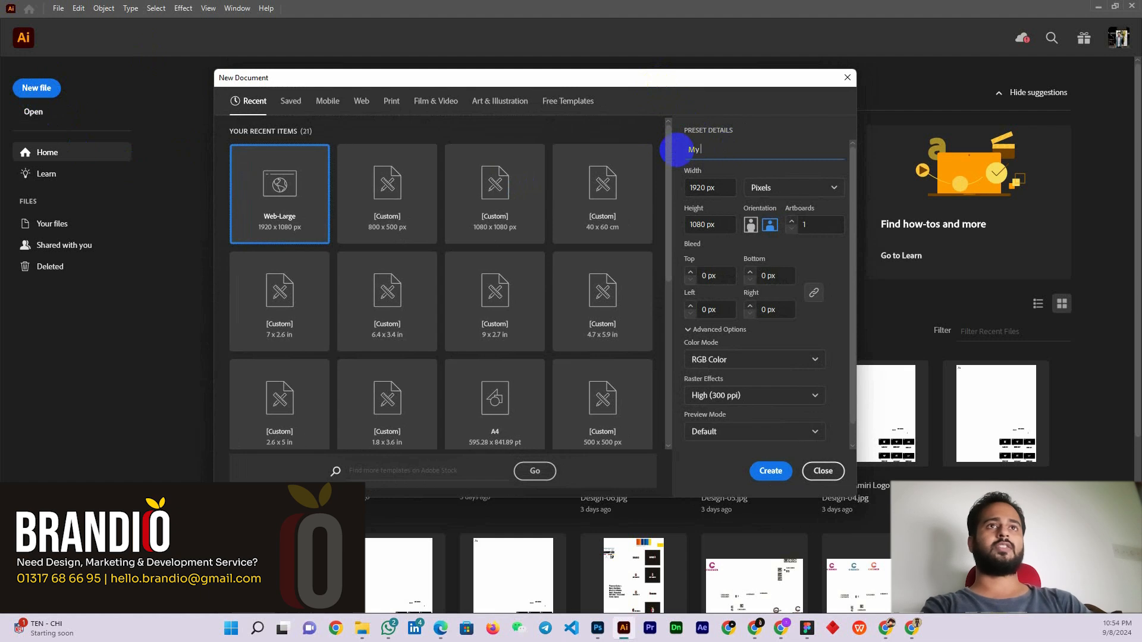
{"action": "type", "text": " first Design"}
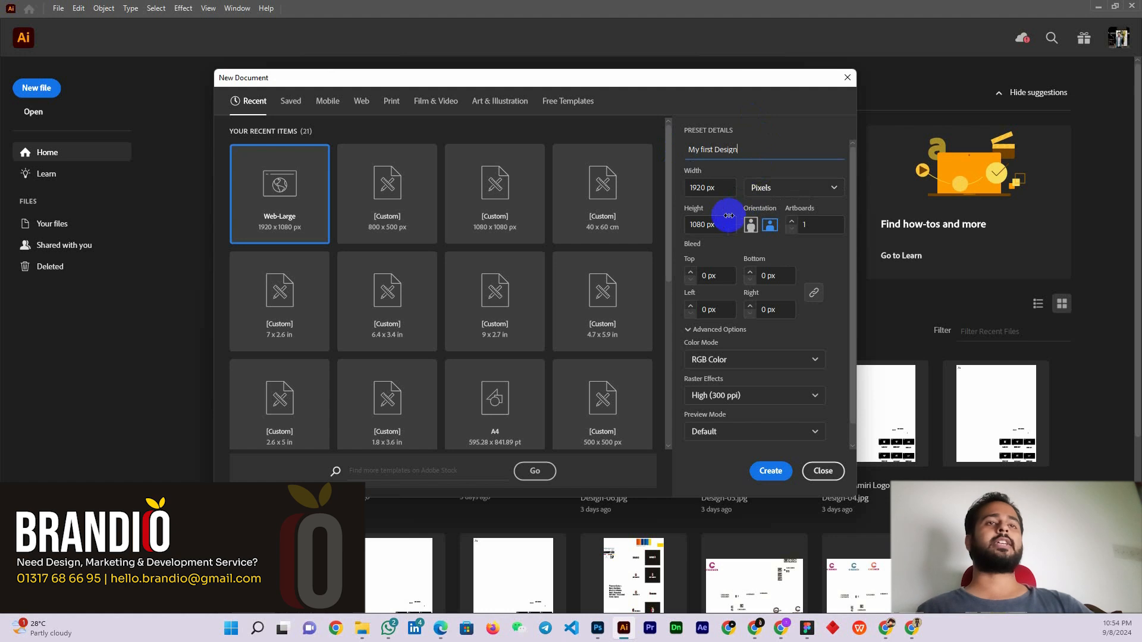
{"action": "left_click_drag", "start_coordinate": [713, 188], "coordinate": [679, 188]}
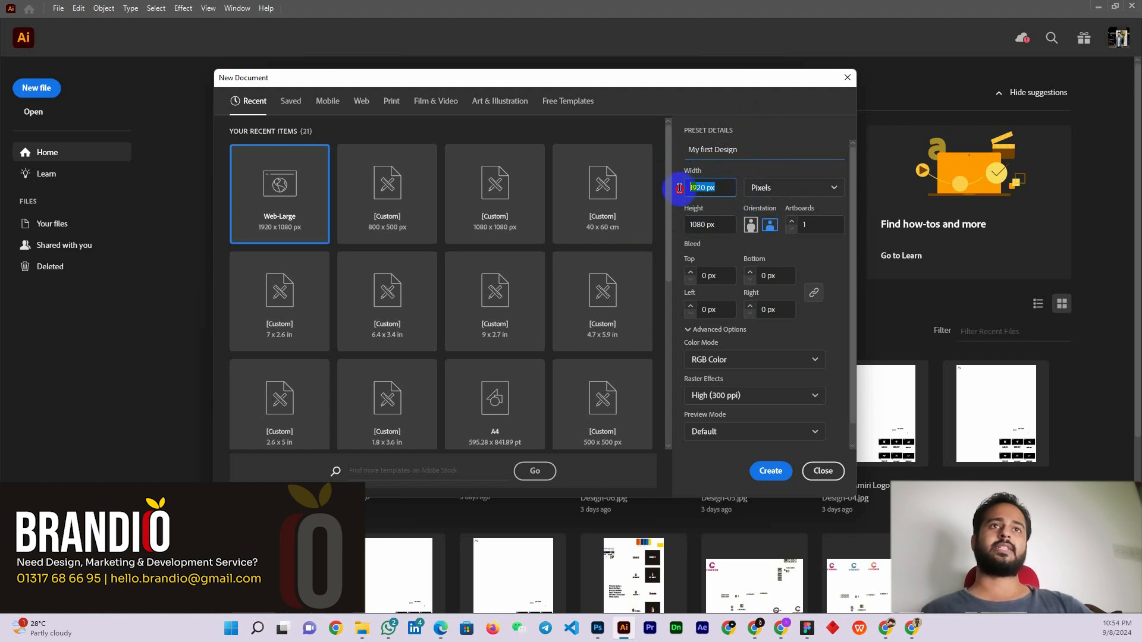
{"action": "left_click_drag", "start_coordinate": [717, 225], "coordinate": [682, 226]}
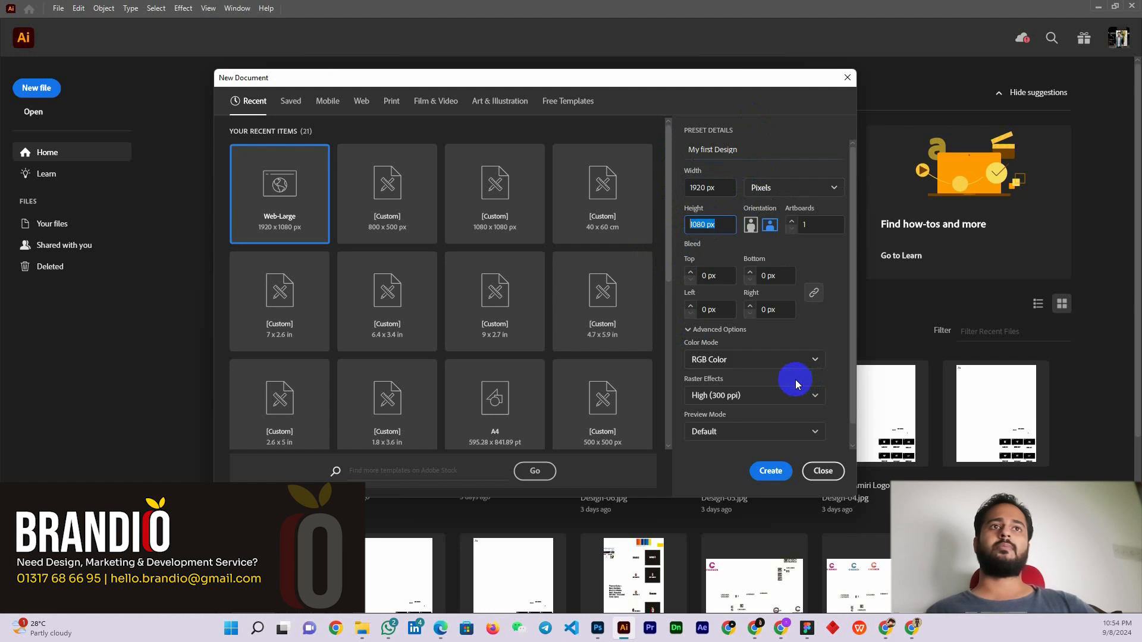
{"action": "left_click", "coordinate": [774, 474]}
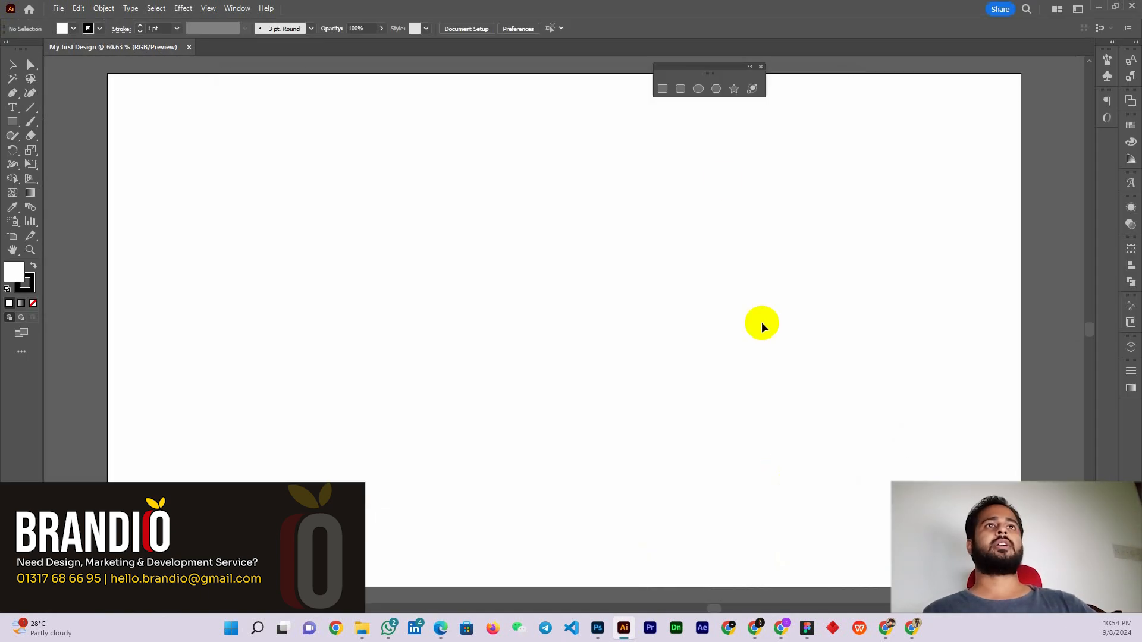
- Move the floating shape tools panel across the artboard and close it
{"action": "left_click_drag", "start_coordinate": [712, 76], "coordinate": [724, 189]}
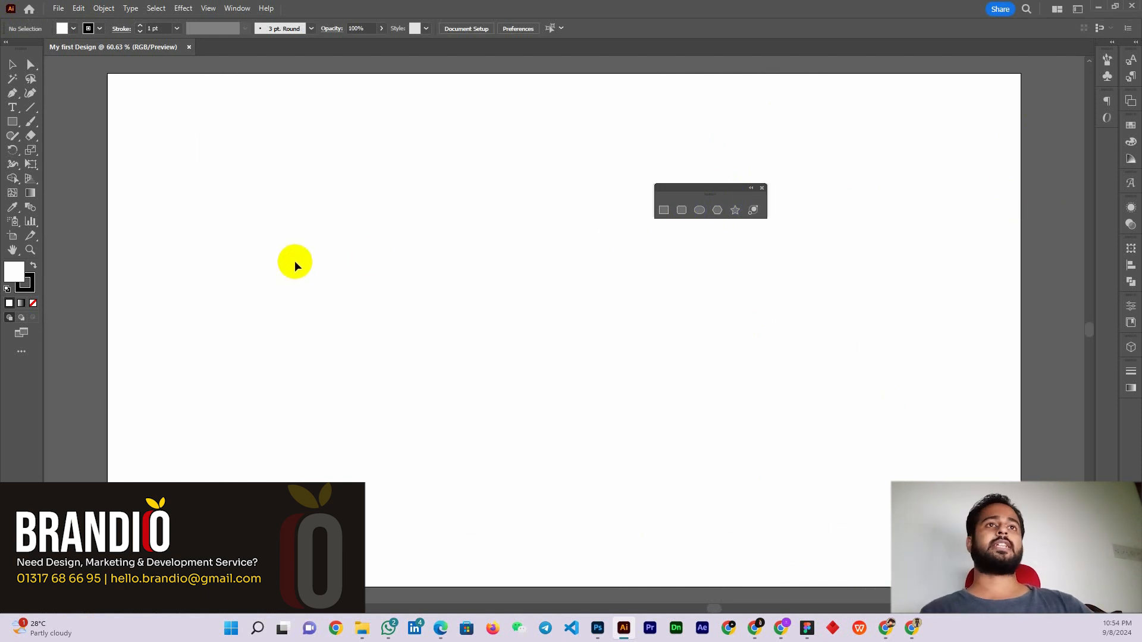
{"action": "left_click_drag", "start_coordinate": [718, 189], "coordinate": [332, 169]}
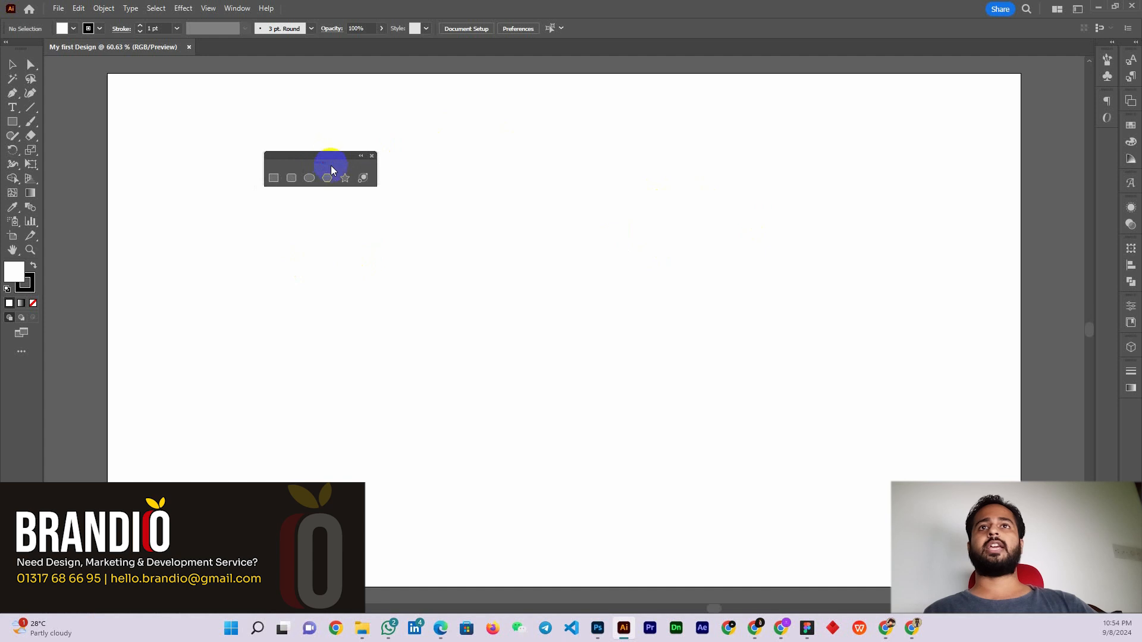
{"action": "left_click", "coordinate": [371, 156]}
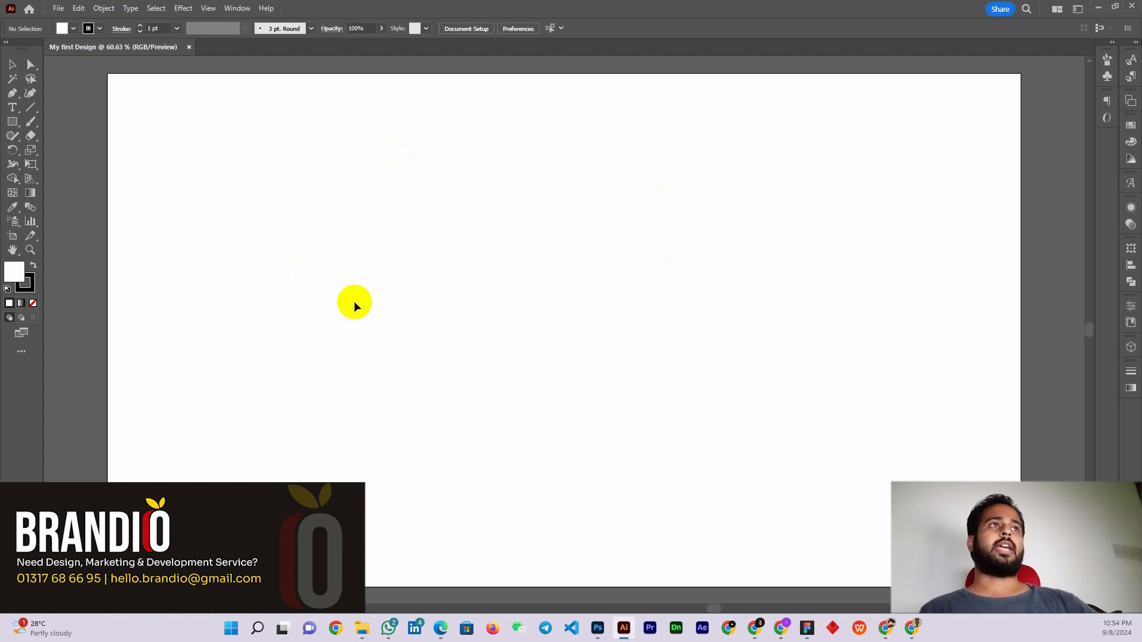
- Examine the artboard's edges and the full extent of the surrounding canvas at different magnifications
{"action": "scroll", "coordinate": [368, 301], "scroll_direction": "up", "scroll_amount": 2}
{"action": "scroll", "coordinate": [368, 301], "scroll_direction": "down", "scroll_amount": 3}
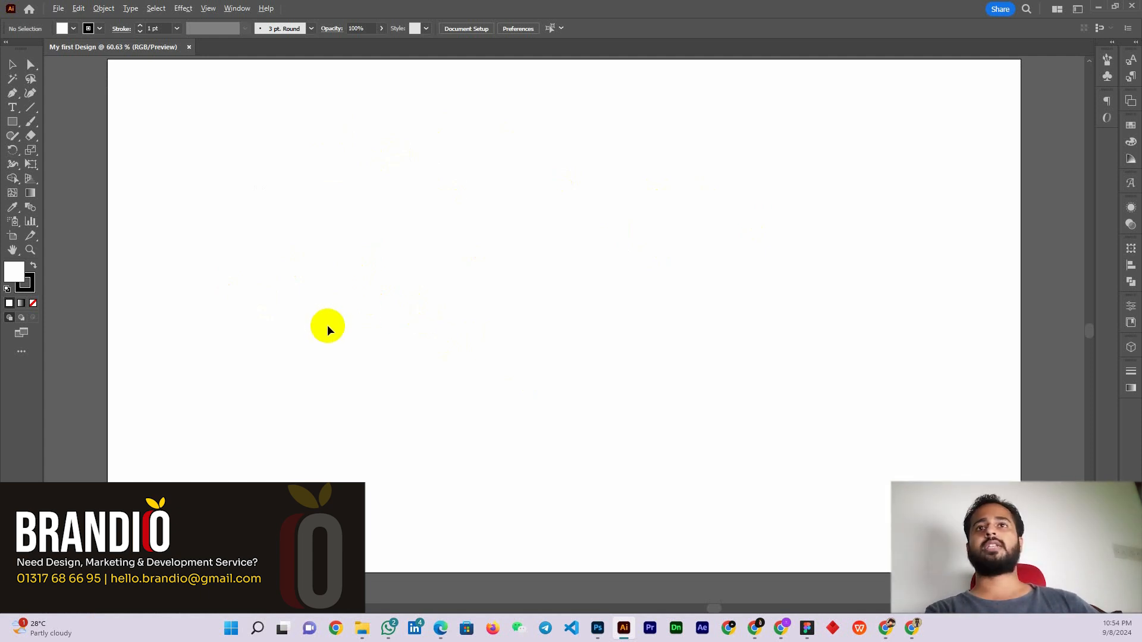
{"action": "scroll", "coordinate": [327, 324], "scroll_direction": "down", "scroll_amount": 3}
{"action": "scroll", "coordinate": [171, 327], "scroll_direction": "down", "scroll_amount": 2}
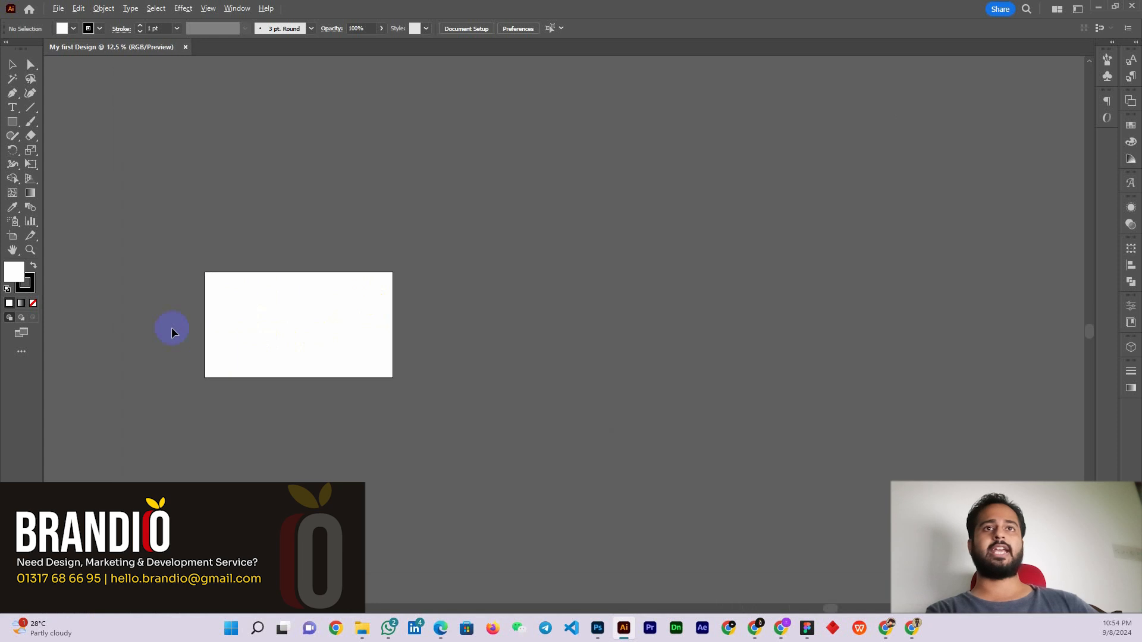
{"action": "scroll", "coordinate": [707, 333], "scroll_direction": "down", "scroll_amount": 2}
{"action": "scroll", "coordinate": [566, 334], "scroll_direction": "down", "scroll_amount": 2}
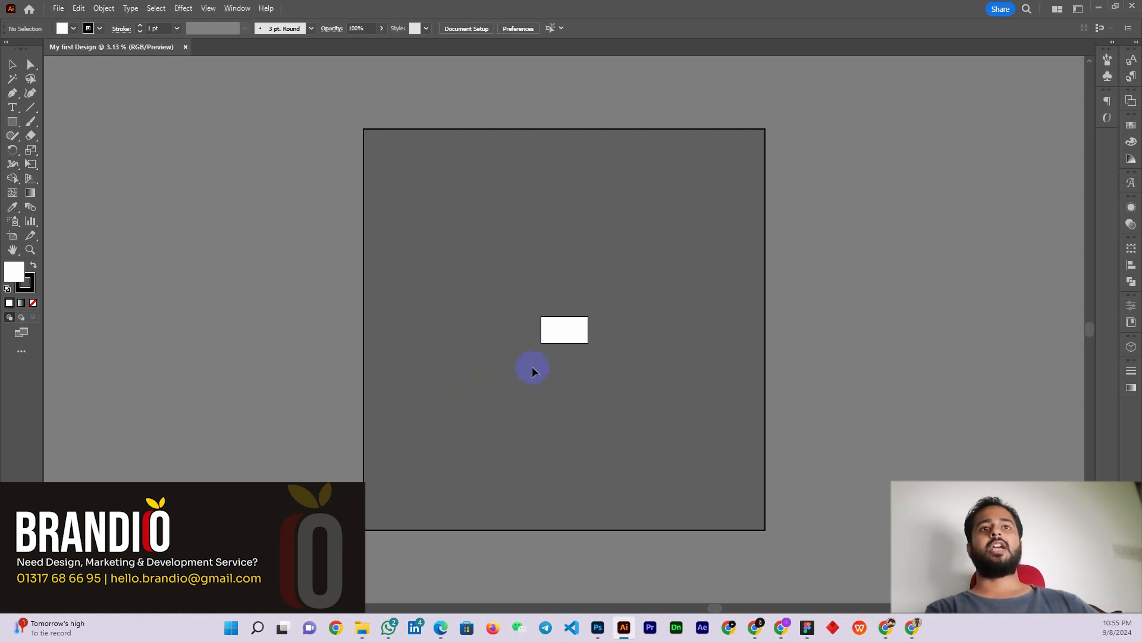
{"action": "key", "text": "ctrl+equal"}
{"action": "key", "text": "ctrl+equal"}
{"action": "key", "text": "ctrl+minus"}
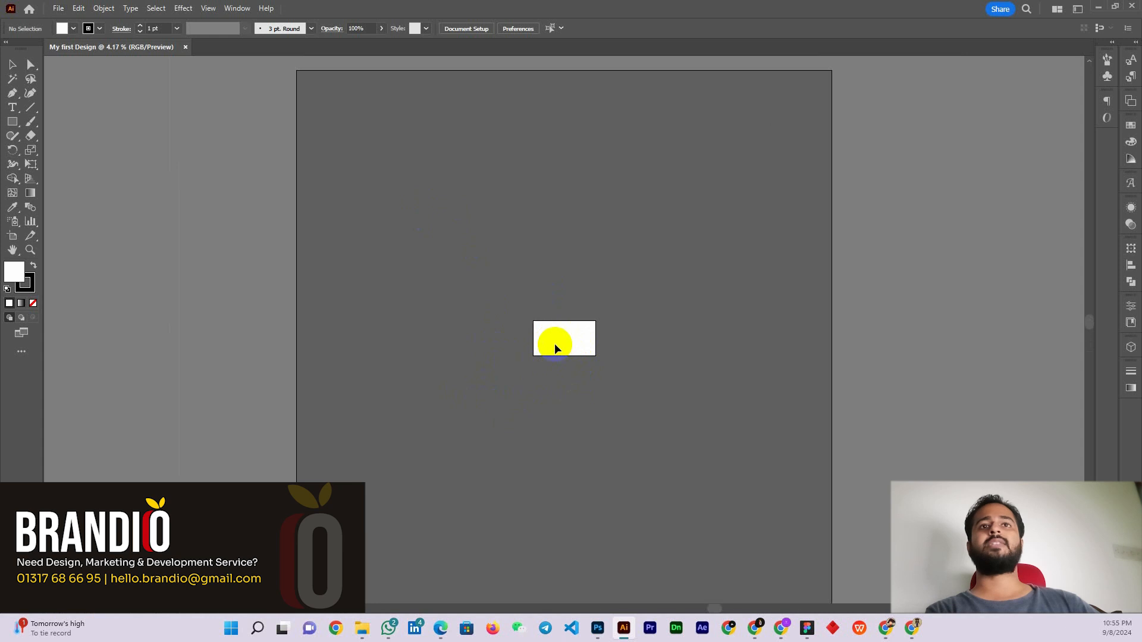
{"action": "scroll", "coordinate": [559, 345], "scroll_direction": "up", "scroll_amount": 3}
{"action": "scroll", "coordinate": [604, 351], "scroll_direction": "up", "scroll_amount": 2}
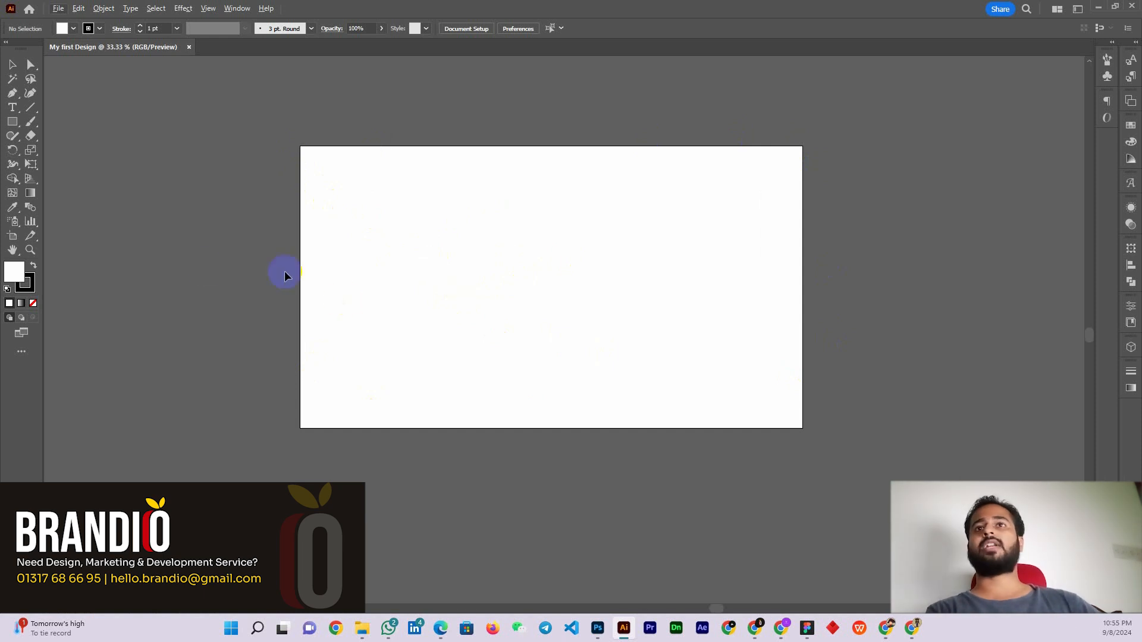
{"action": "scroll", "coordinate": [217, 257], "scroll_direction": "down", "scroll_amount": 2}
{"action": "scroll", "coordinate": [713, 243], "scroll_direction": "down", "scroll_amount": 2}
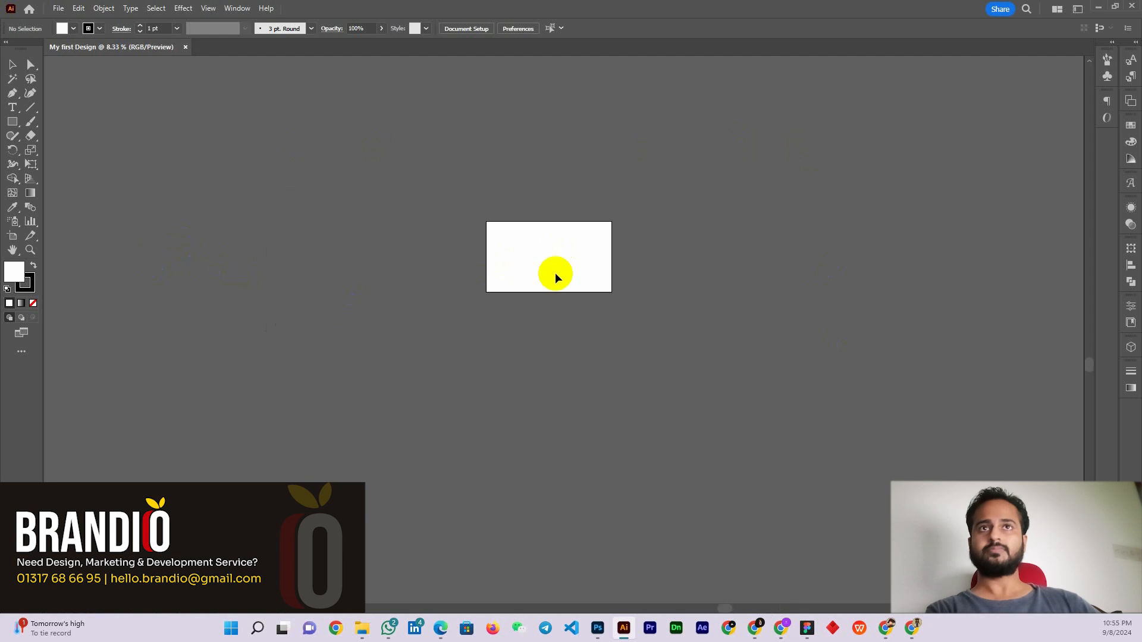
{"action": "scroll", "coordinate": [574, 271], "scroll_direction": "up", "scroll_amount": 1}
{"action": "scroll", "coordinate": [696, 291], "scroll_direction": "up", "scroll_amount": 1}
{"action": "scroll", "coordinate": [502, 244], "scroll_direction": "up", "scroll_amount": 1}
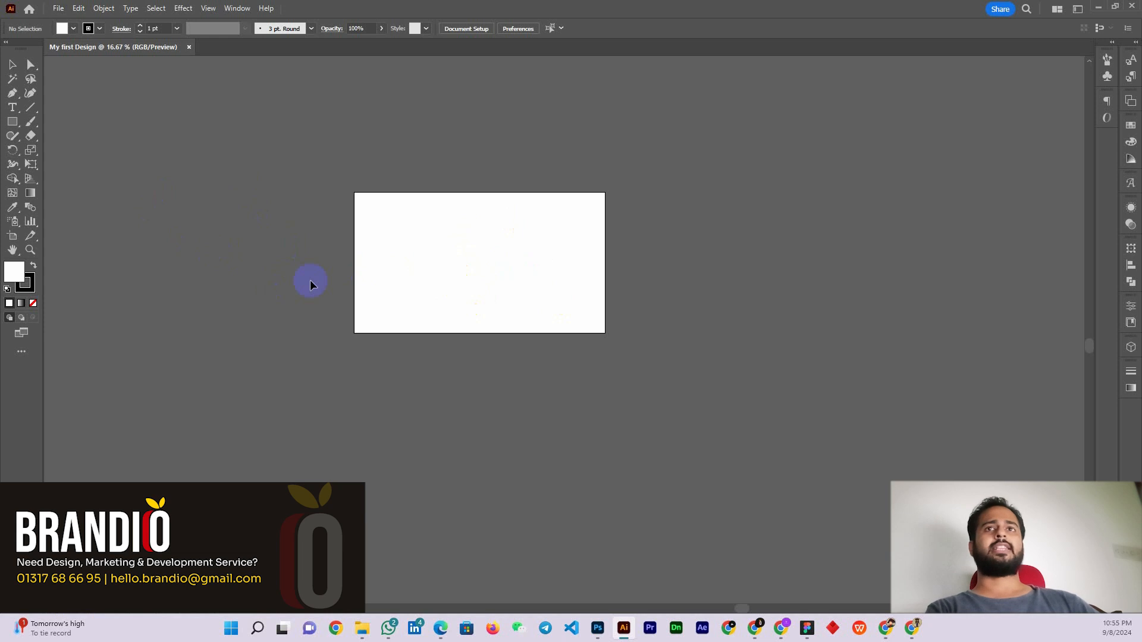
{"action": "scroll", "coordinate": [311, 283], "scroll_direction": "up", "scroll_amount": 1}
{"action": "scroll", "coordinate": [416, 295], "scroll_direction": "down", "scroll_amount": 1}
{"action": "scroll", "coordinate": [618, 300], "scroll_direction": "up", "scroll_amount": 1}
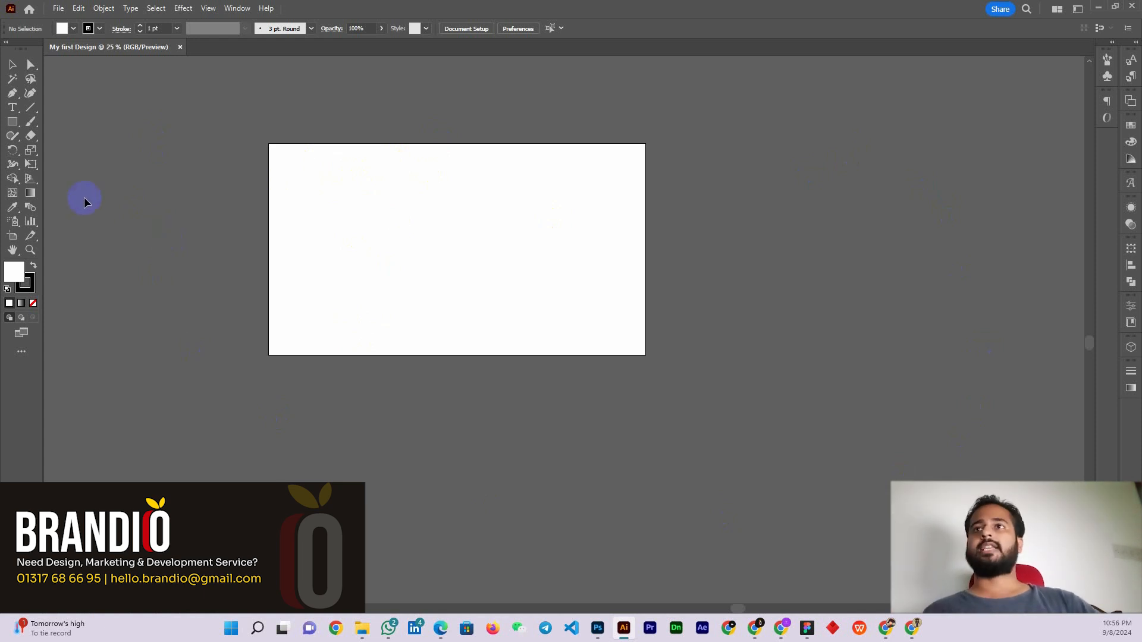
- Tear off the Rectangle tool group as a floating panel and place it above the artboard
{"action": "right_click", "coordinate": [13, 126]}
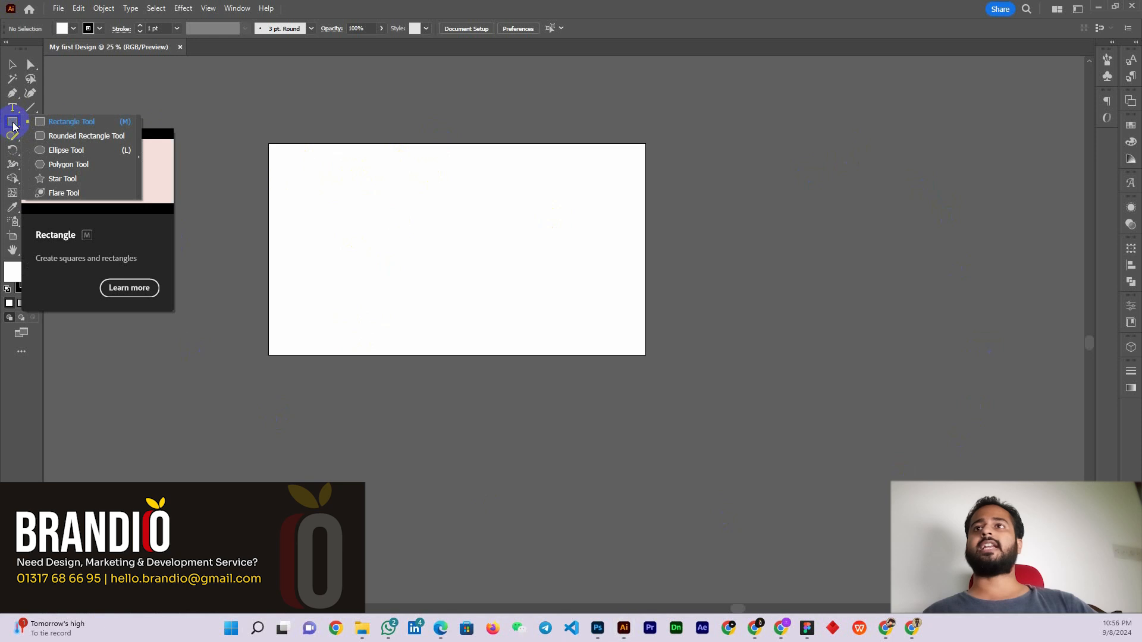
{"action": "left_click", "coordinate": [14, 126]}
{"action": "right_click", "coordinate": [20, 127]}
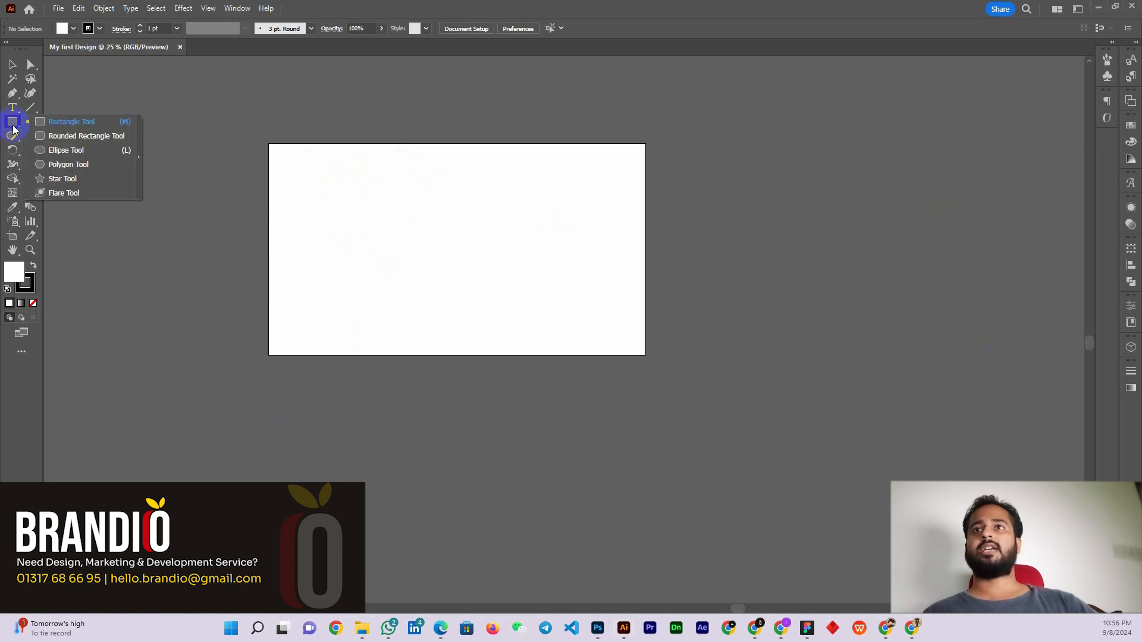
{"action": "left_click", "coordinate": [134, 167]}
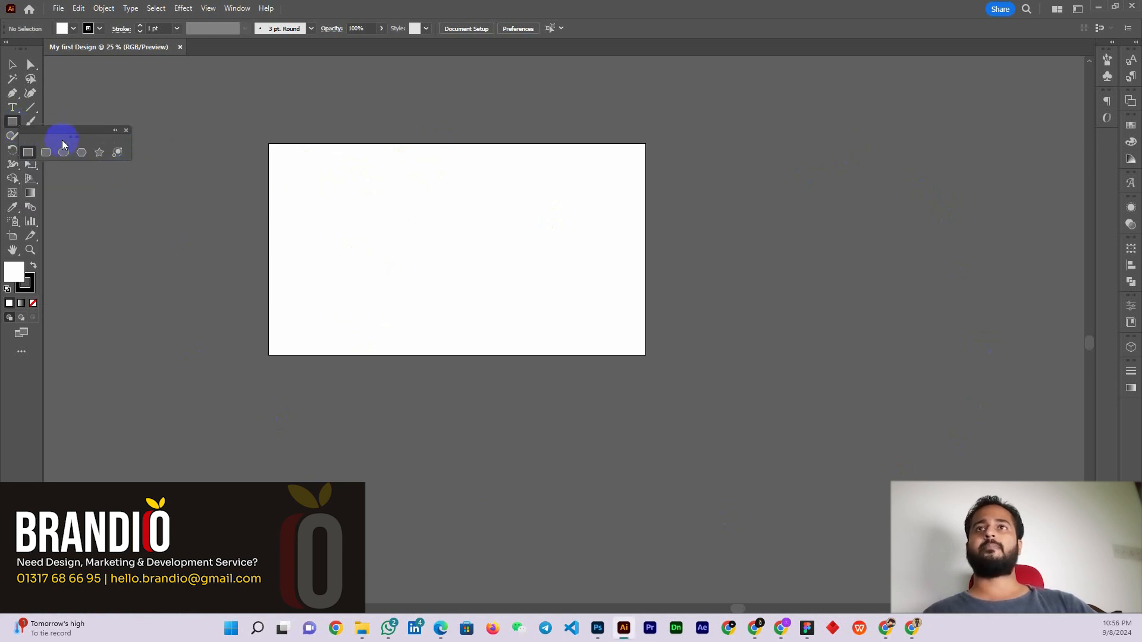
{"action": "left_click_drag", "start_coordinate": [63, 140], "coordinate": [235, 89]}
- Draw a white portrait rectangle about 1034 × 1507 px on the canvas outside the artboard, to its right
{"action": "left_click", "coordinate": [203, 105]}
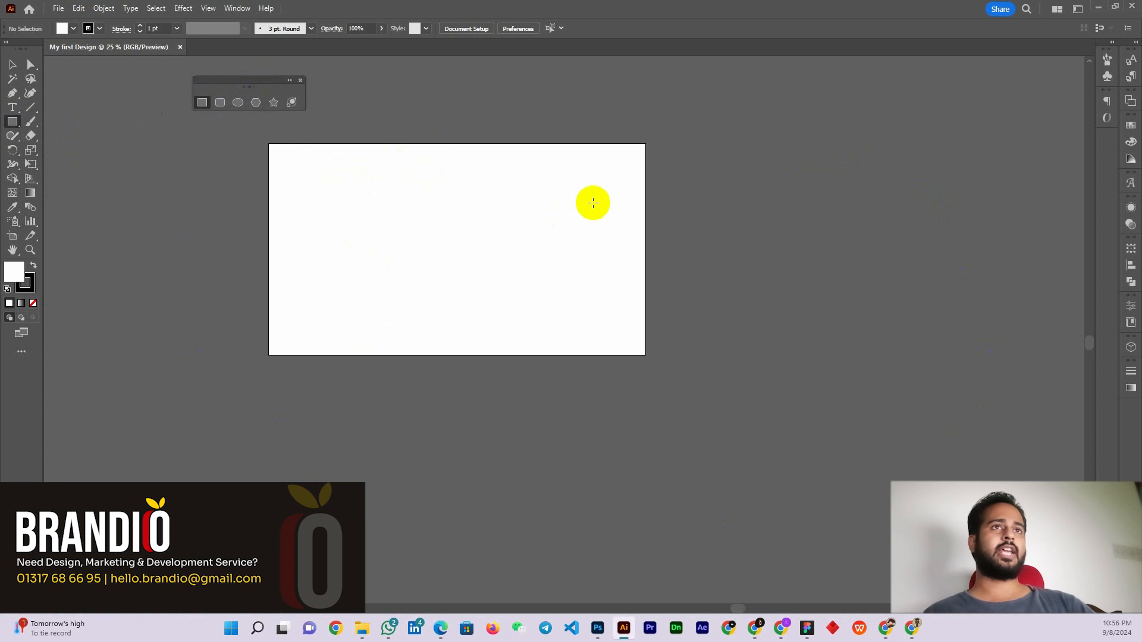
{"action": "left_click_drag", "start_coordinate": [799, 172], "coordinate": [1001, 467]}
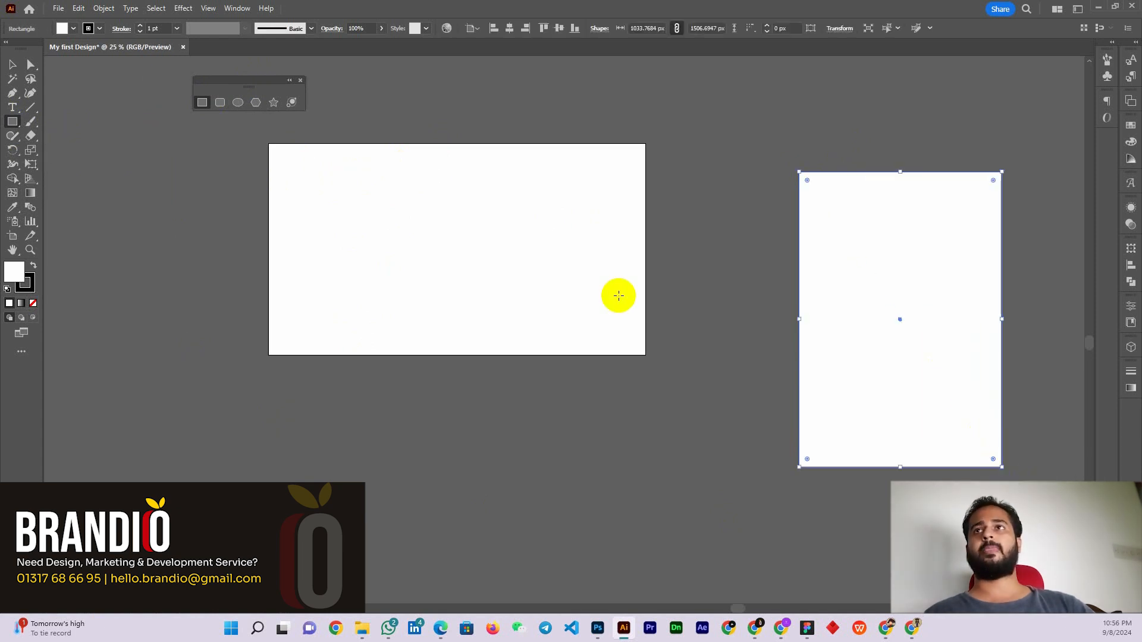
{"action": "left_click", "coordinate": [13, 64]}
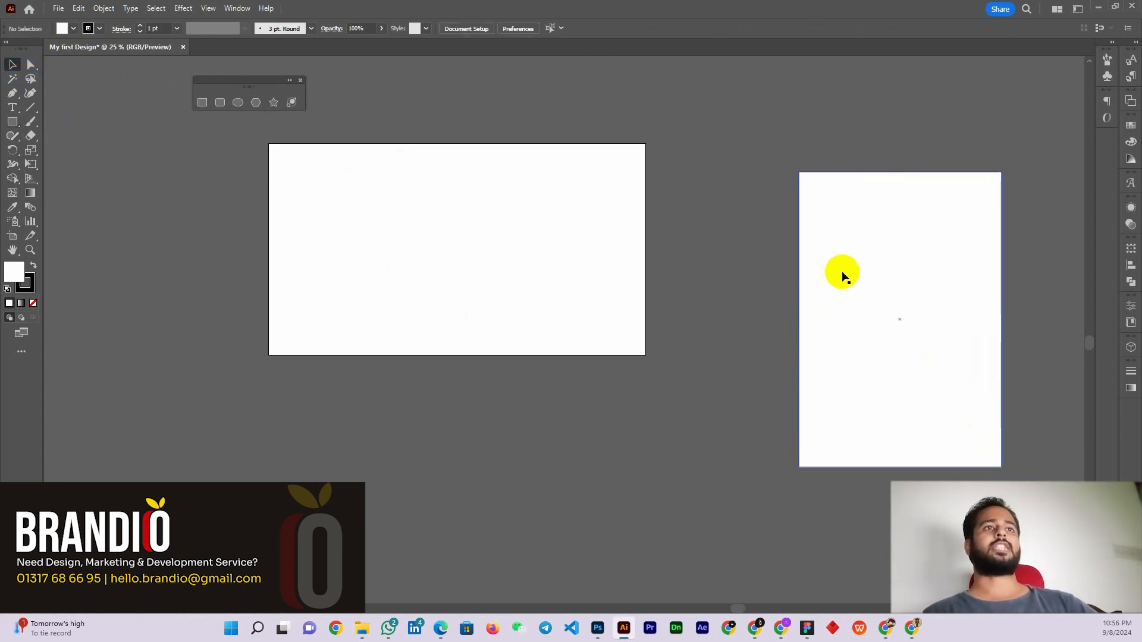
- Duplicate the rectangle four times around the artboard: two copies on its left, one at its upper right and one far right
{"action": "left_click_drag", "start_coordinate": [841, 270], "coordinate": [94, 370]}
{"action": "key", "text": "ctrl+minus"}
{"action": "key", "text": "ctrl+minus"}
{"action": "key", "text": "ctrl+minus"}
{"action": "left_click_drag", "start_coordinate": [416, 375], "coordinate": [374, 275]}
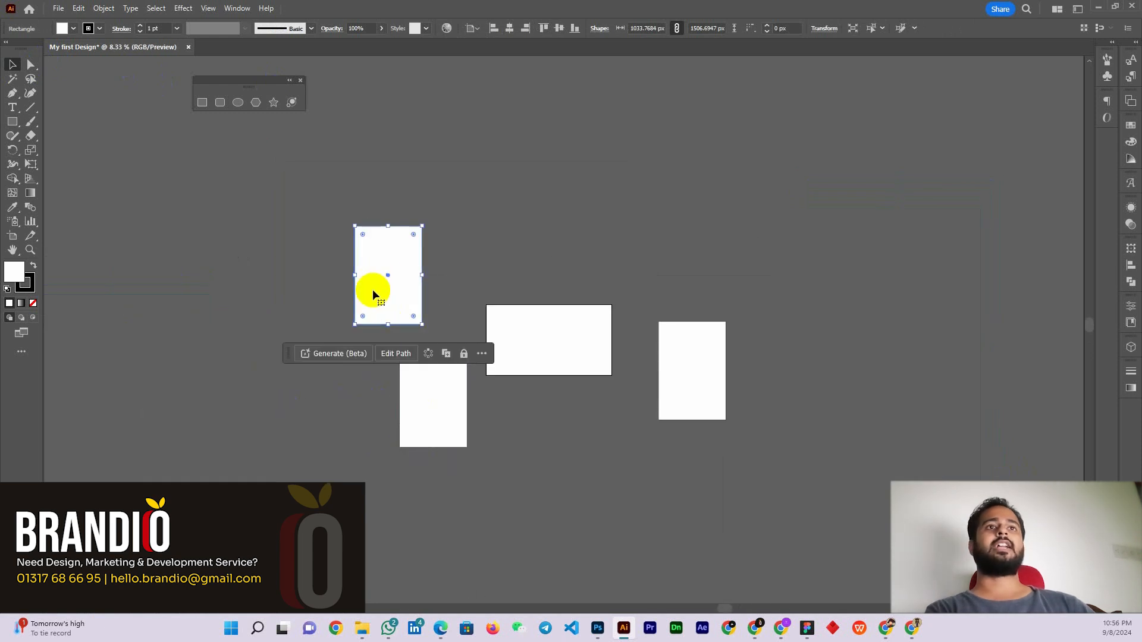
{"action": "left_click_drag", "start_coordinate": [686, 378], "coordinate": [701, 195]}
{"action": "left_click_drag", "start_coordinate": [688, 391], "coordinate": [870, 391]}
{"action": "scroll", "coordinate": [545, 420], "scroll_direction": "up", "scroll_amount": 2}
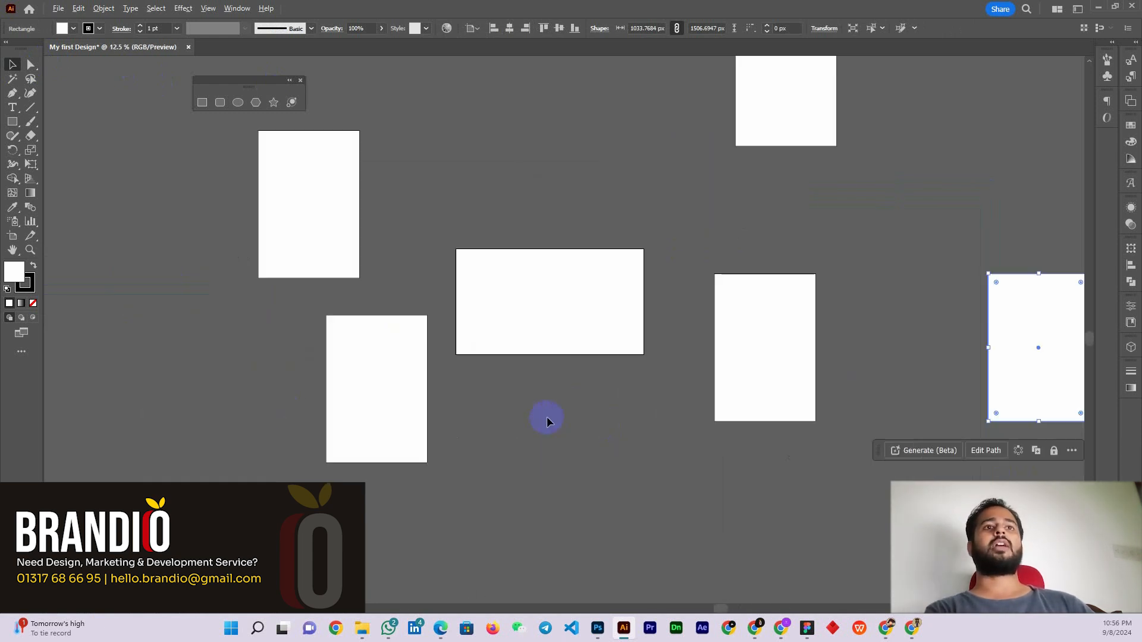
- Duplicate the rectangle right of the artboard onto the artboard so the copy overlaps it, and clear the selection
{"action": "scroll", "coordinate": [446, 370], "scroll_direction": "down", "scroll_amount": 2}
{"action": "scroll", "coordinate": [721, 353], "scroll_direction": "up", "scroll_amount": 1}
{"action": "left_click_drag", "start_coordinate": [705, 369], "coordinate": [476, 342]}
{"action": "scroll", "coordinate": [466, 331], "scroll_direction": "up", "scroll_amount": 1}
{"action": "key", "text": "ctrl+shift+a"}
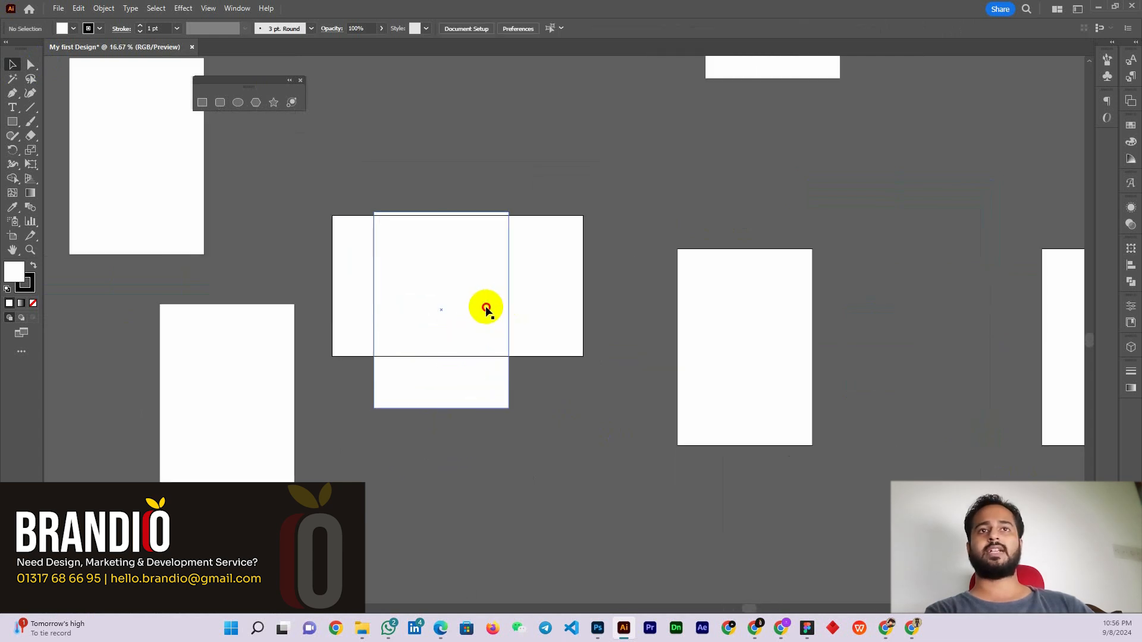
- Delete the rectangle overlapping the artboard and the two rectangles to the left of the artboard
{"action": "left_click", "coordinate": [505, 317]}
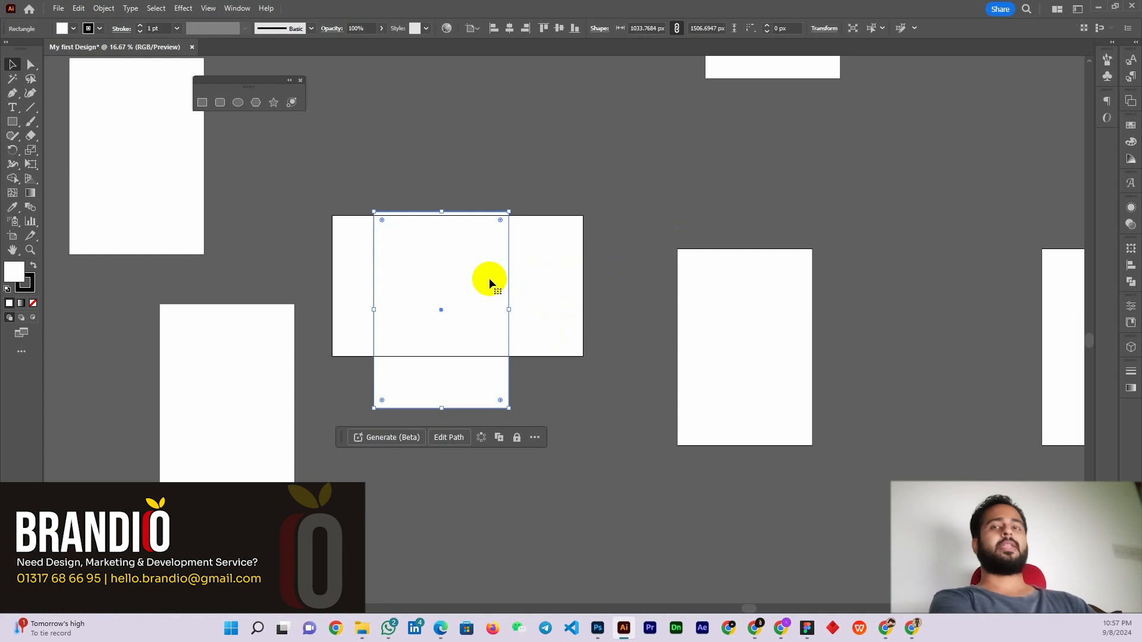
{"action": "key", "text": "Delete"}
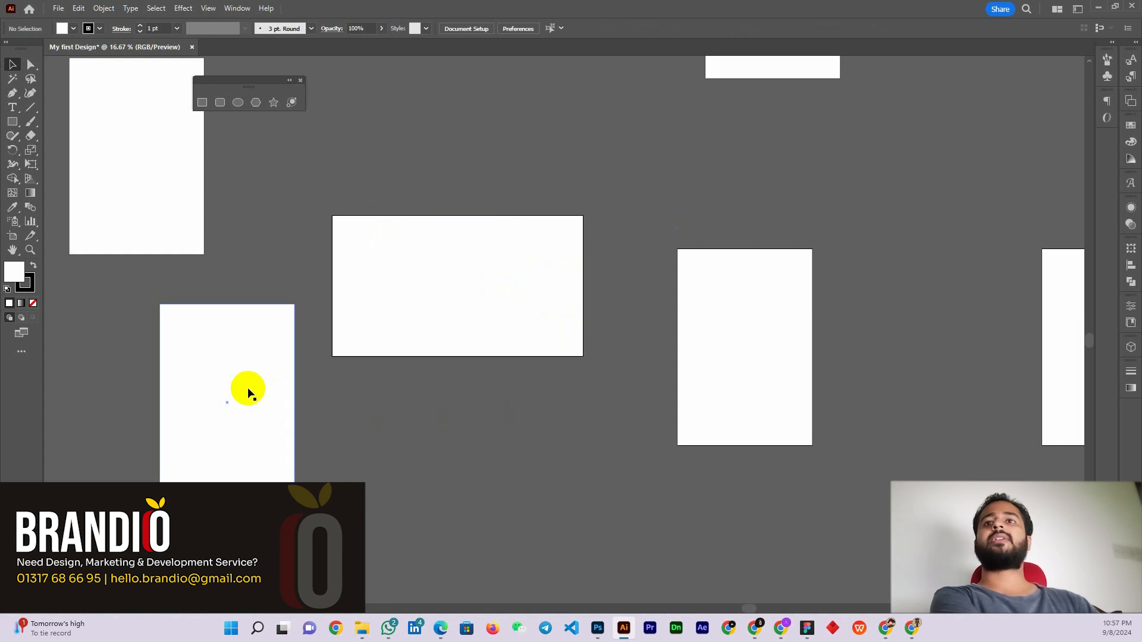
{"action": "left_click", "coordinate": [222, 403]}
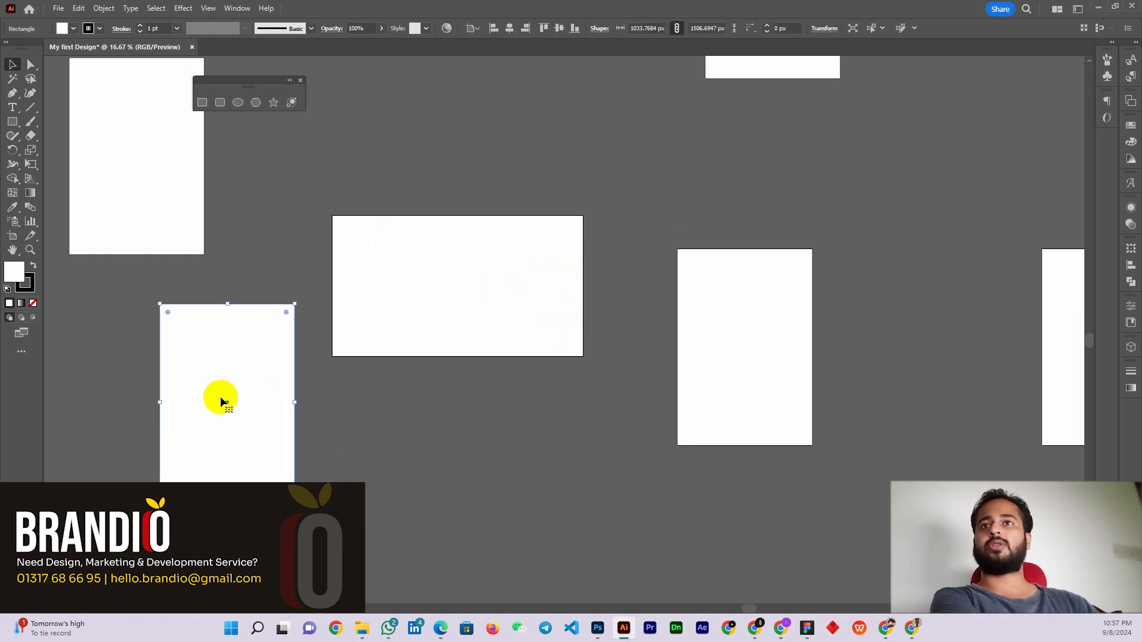
{"action": "key", "text": "Delete"}
{"action": "left_click", "coordinate": [152, 202]}
{"action": "key", "text": "Delete"}
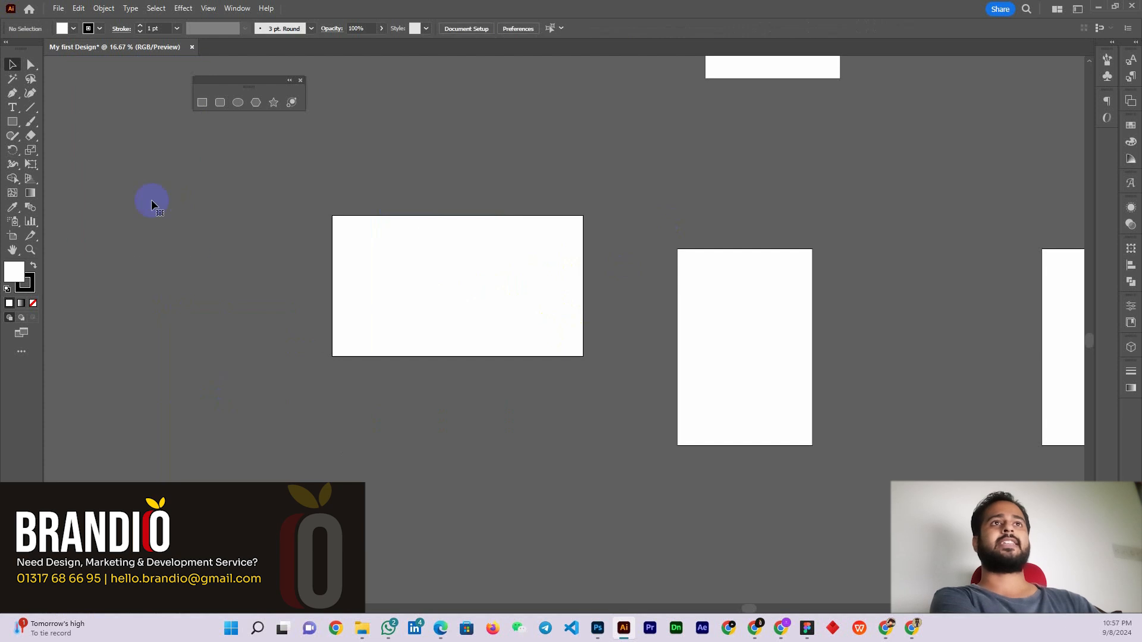
- Delete the three remaining rectangles: at the upper right, right of the artboard and far right
{"action": "left_click", "coordinate": [770, 69]}
{"action": "key", "text": "Delete"}
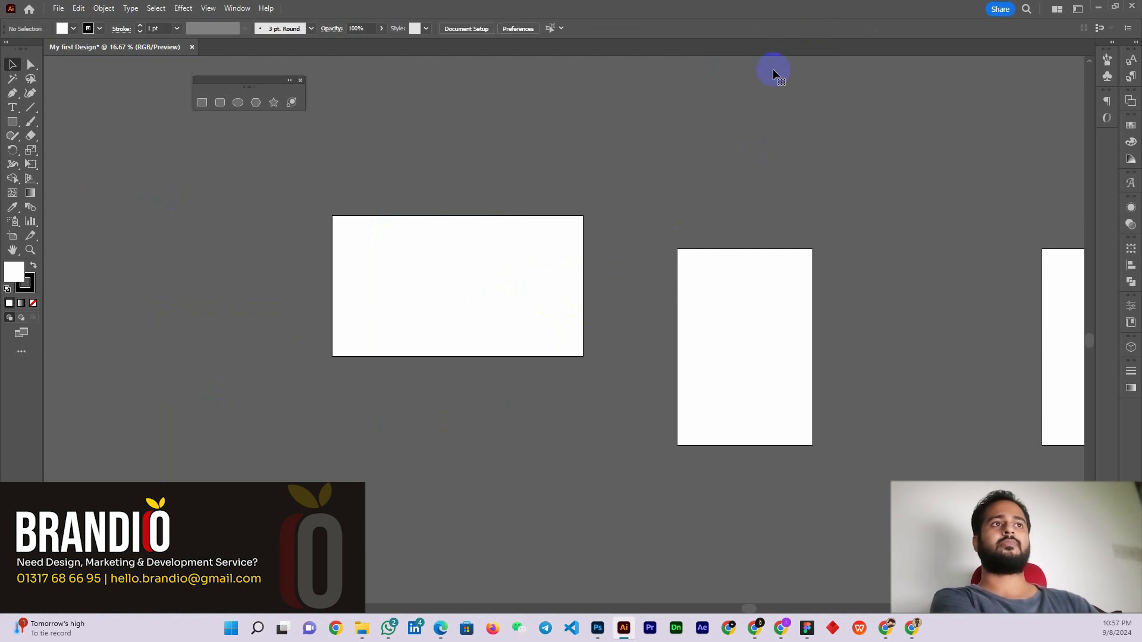
{"action": "left_click", "coordinate": [759, 366]}
{"action": "key", "text": "Delete"}
{"action": "left_click", "coordinate": [1058, 321]}
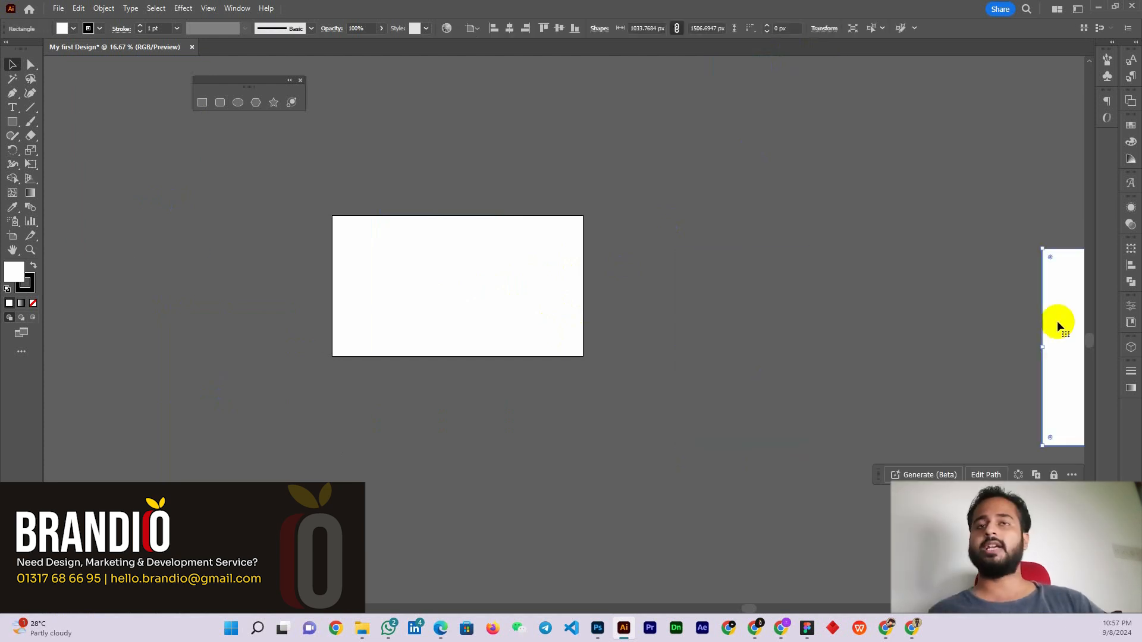
{"action": "key", "text": "Delete"}
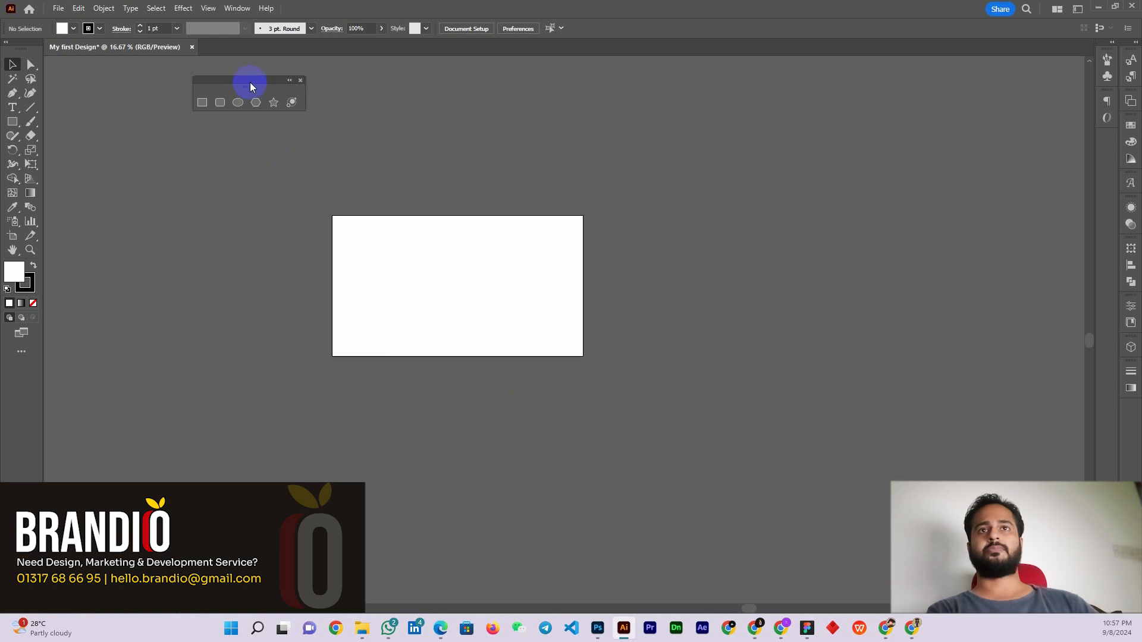
- Move the floating shape tools above the artboard and draw a rectangle about 581 × 376 px in the artboard's upper-left area
{"action": "left_click_drag", "start_coordinate": [250, 87], "coordinate": [196, 146]}
{"action": "key", "text": "ctrl+equal"}
{"action": "key", "text": "ctrl+equal"}
{"action": "key", "text": "ctrl+equal"}
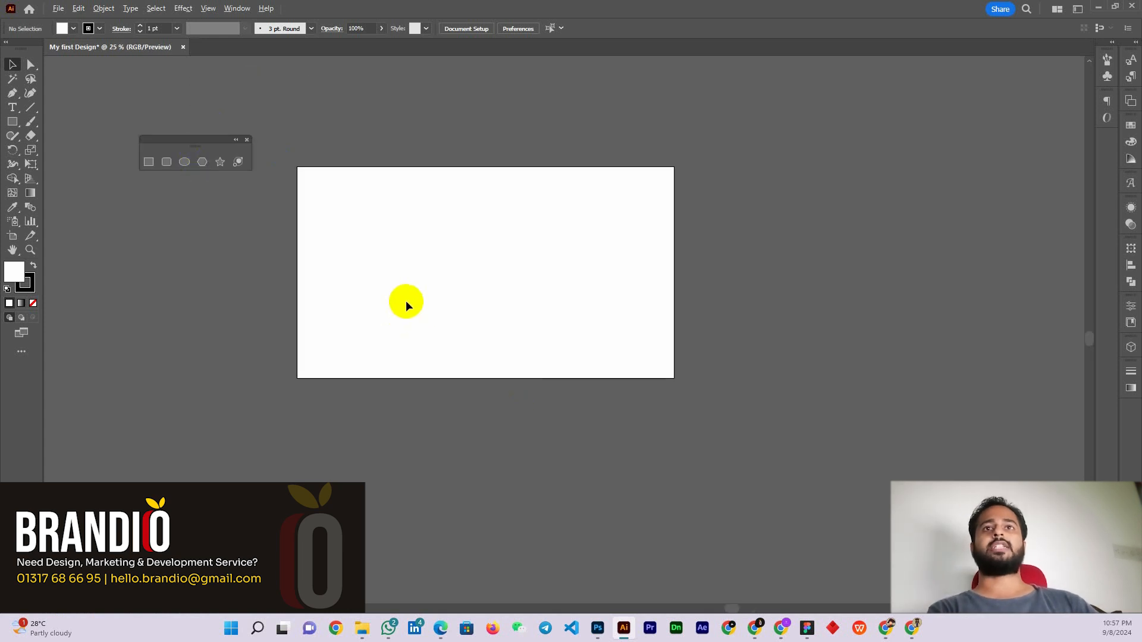
{"action": "scroll", "coordinate": [267, 333], "scroll_direction": "up", "scroll_amount": 3}
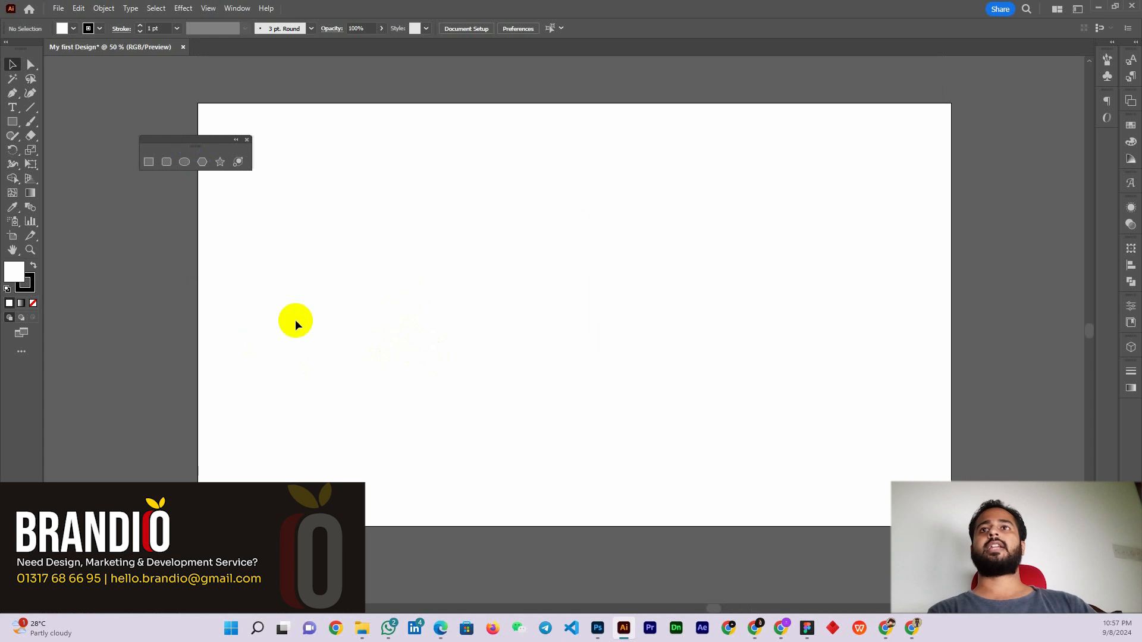
{"action": "left_click_drag", "start_coordinate": [186, 152], "coordinate": [409, 100]}
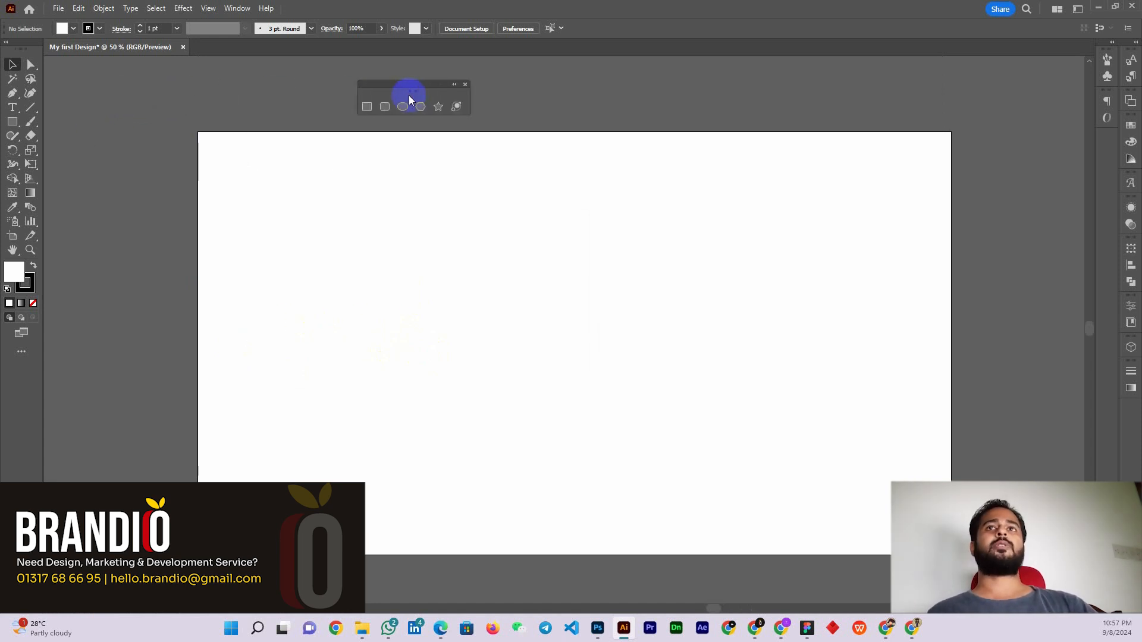
{"action": "left_click", "coordinate": [368, 107]}
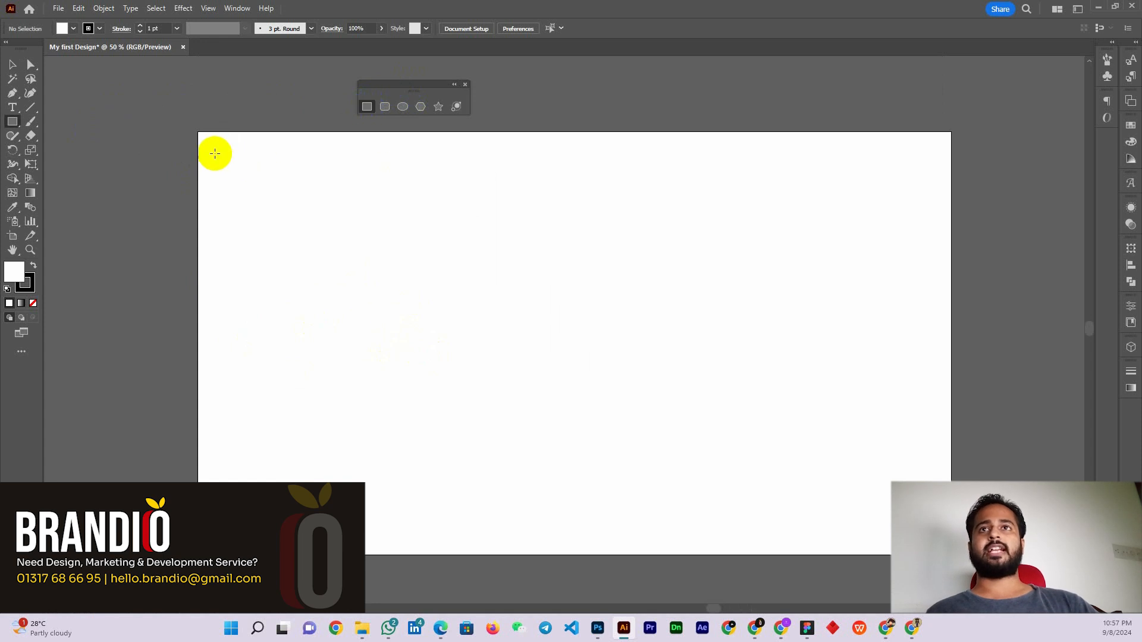
{"action": "left_click_drag", "start_coordinate": [256, 163], "coordinate": [483, 311]}
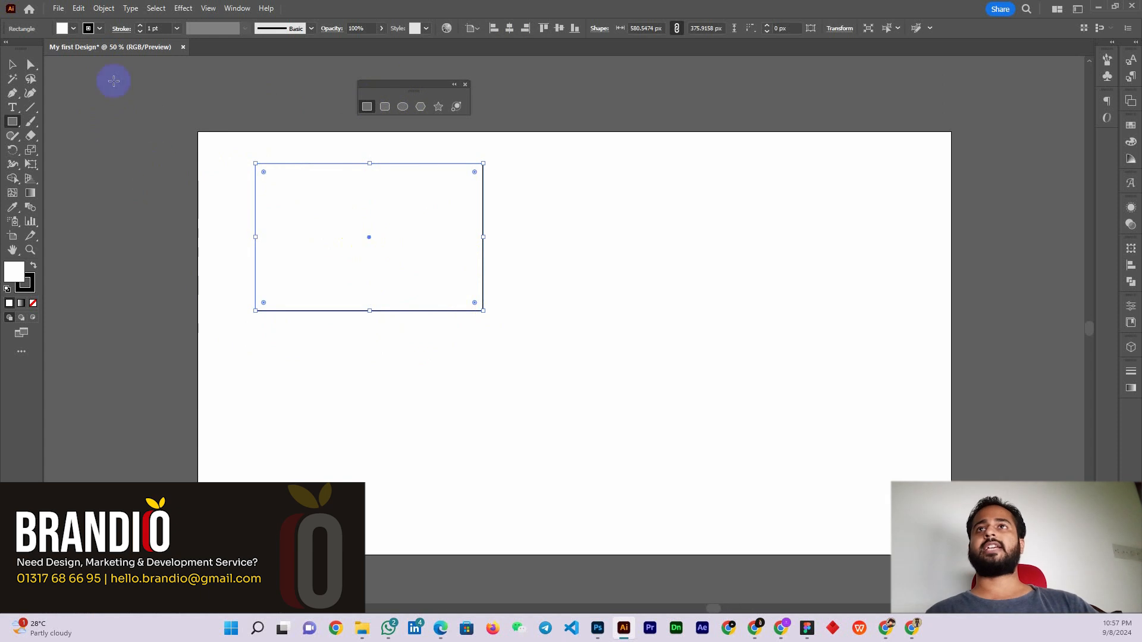
- Remove the rectangle's stroke and fill it with orange
{"action": "left_click", "coordinate": [102, 29]}
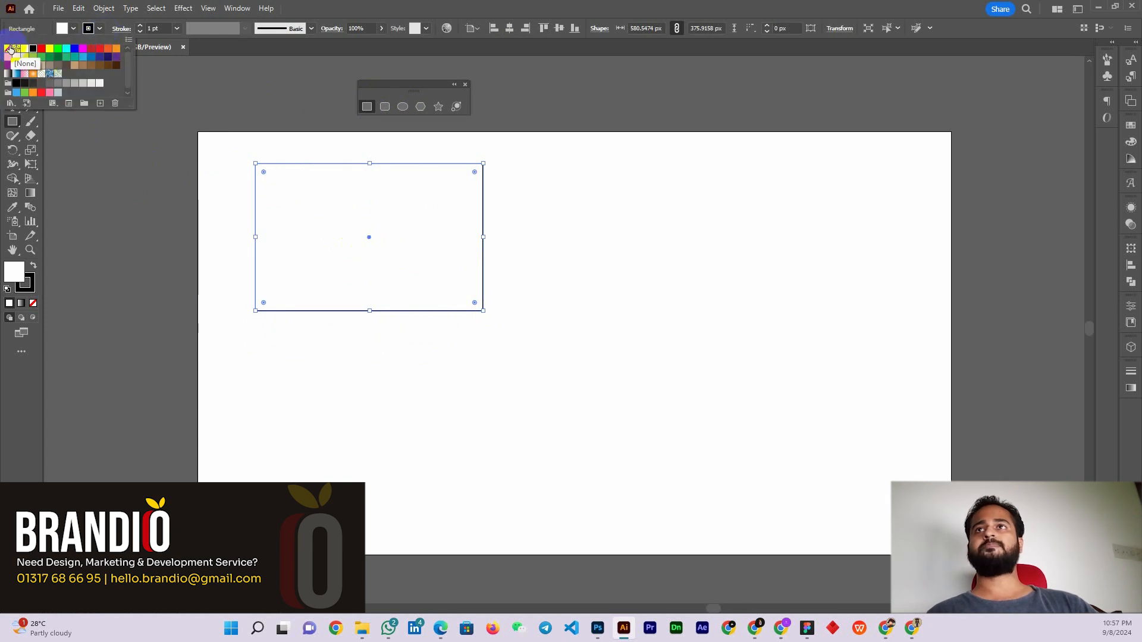
{"action": "left_click", "coordinate": [7, 49]}
{"action": "left_click", "coordinate": [73, 29]}
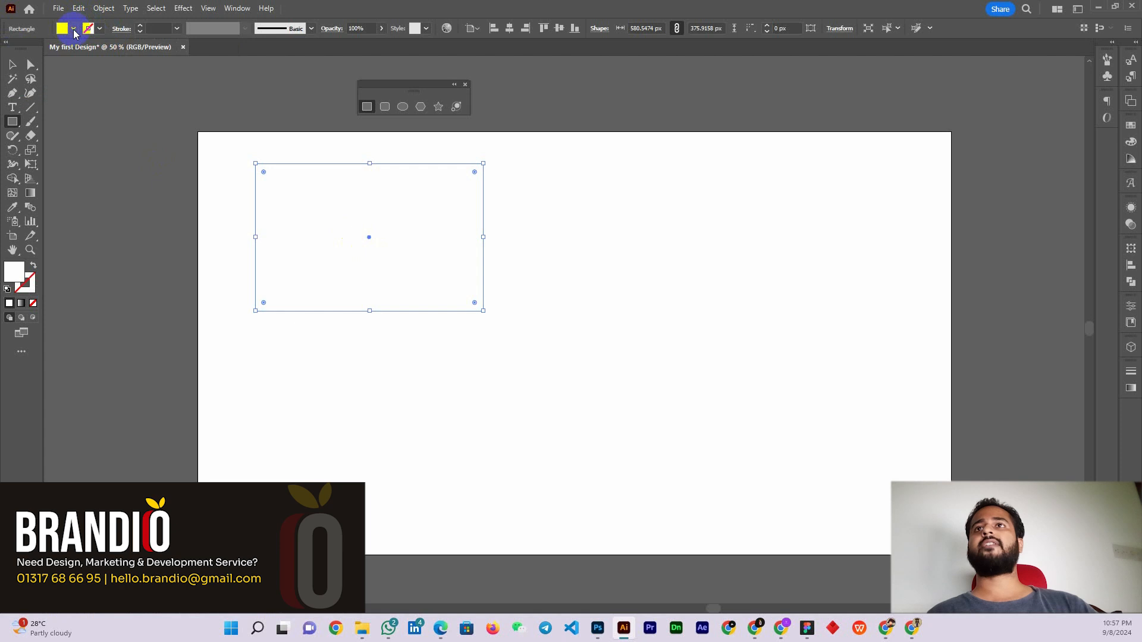
{"action": "left_click", "coordinate": [73, 30]}
{"action": "left_click", "coordinate": [7, 56]}
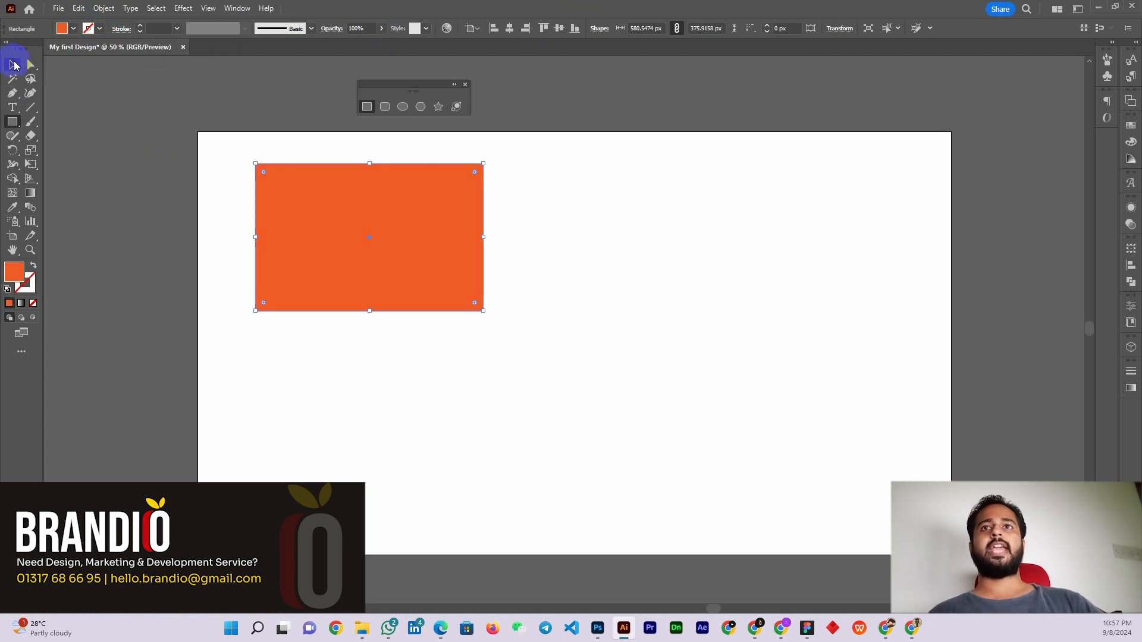
- Move the orange rectangle slightly left, closer to the artboard's left edge
{"action": "left_click", "coordinate": [12, 65]}
{"action": "left_click_drag", "start_coordinate": [392, 250], "coordinate": [365, 249]}
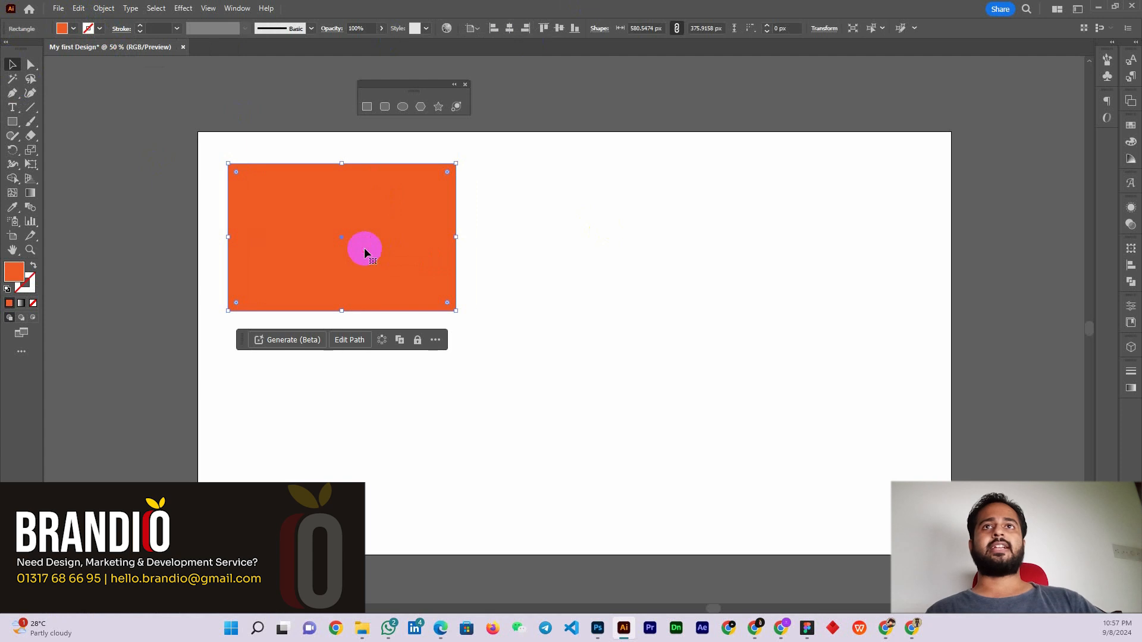
{"action": "left_click", "coordinate": [365, 110]}
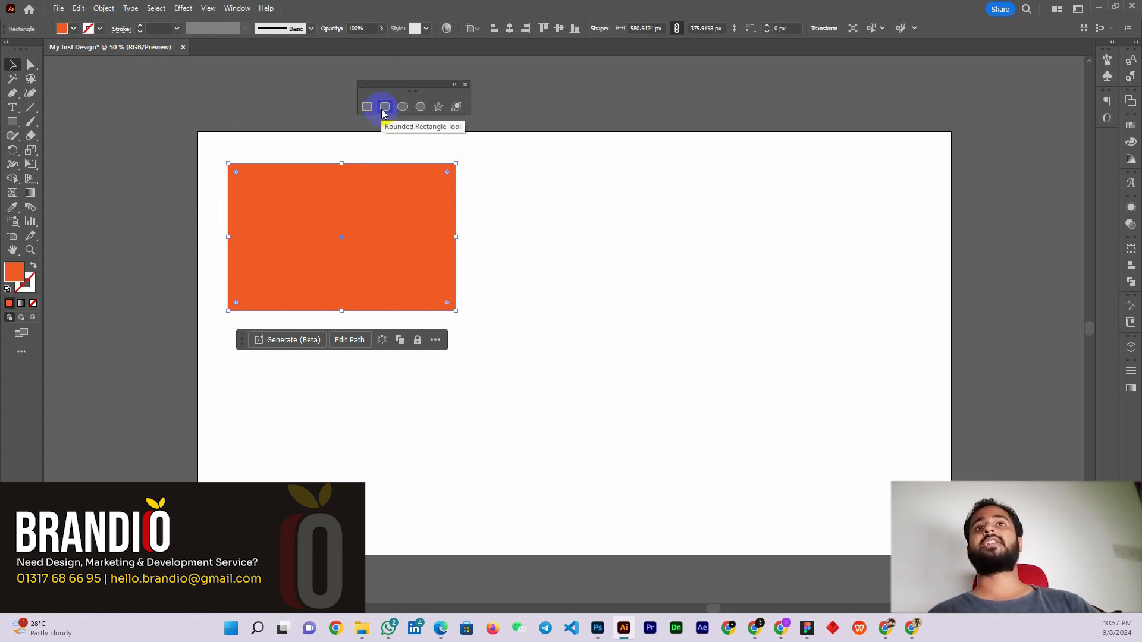
- Draw a rounded rectangle about 546 × 391 px with 12 px corners beside the orange rectangle and inspect its rounded corner up close
{"action": "left_click", "coordinate": [385, 108]}
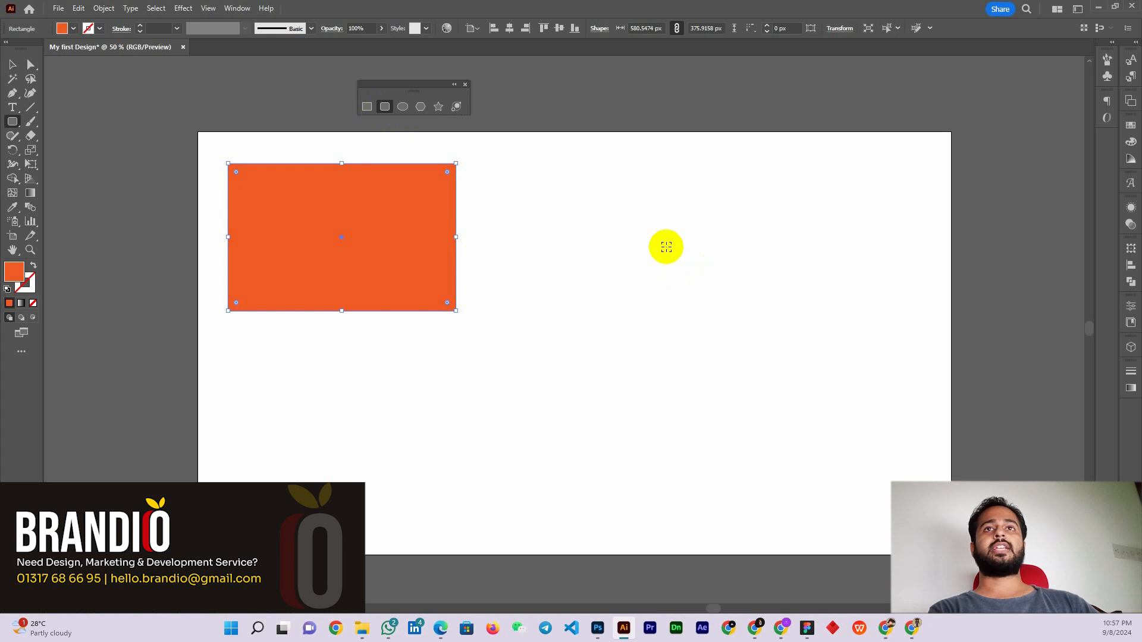
{"action": "scroll", "coordinate": [669, 245], "scroll_direction": "up", "scroll_amount": 1}
{"action": "scroll", "coordinate": [574, 247], "scroll_direction": "up", "scroll_amount": 1}
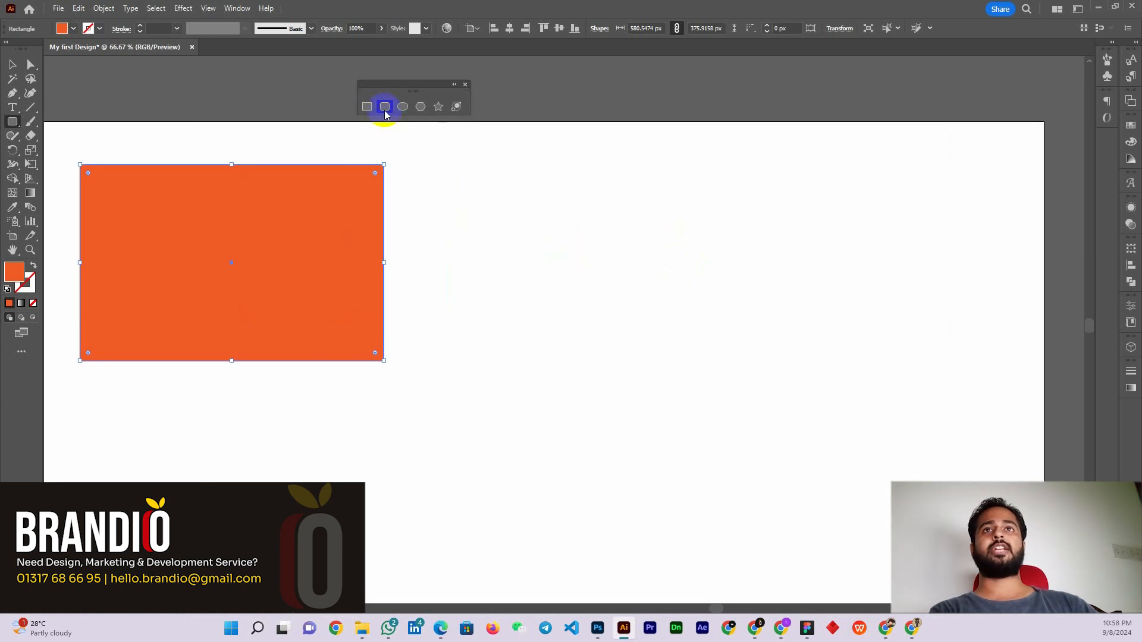
{"action": "left_click_drag", "start_coordinate": [418, 162], "coordinate": [701, 363]}
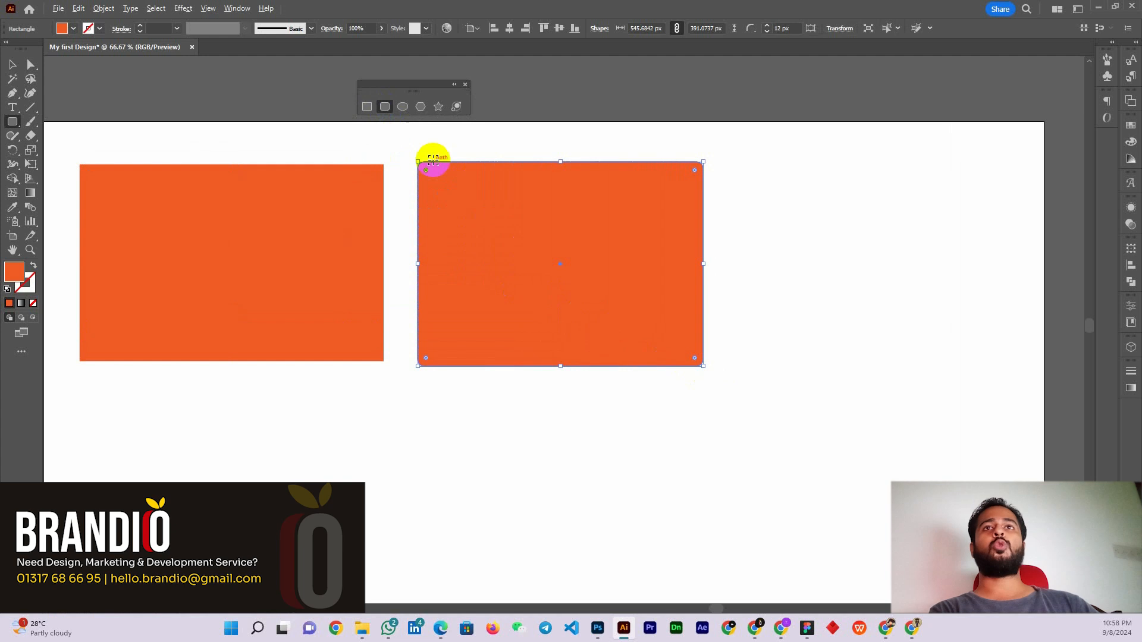
{"action": "scroll", "coordinate": [426, 167], "scroll_direction": "up", "scroll_amount": 3}
{"action": "scroll", "coordinate": [426, 167], "scroll_direction": "up", "scroll_amount": 1}
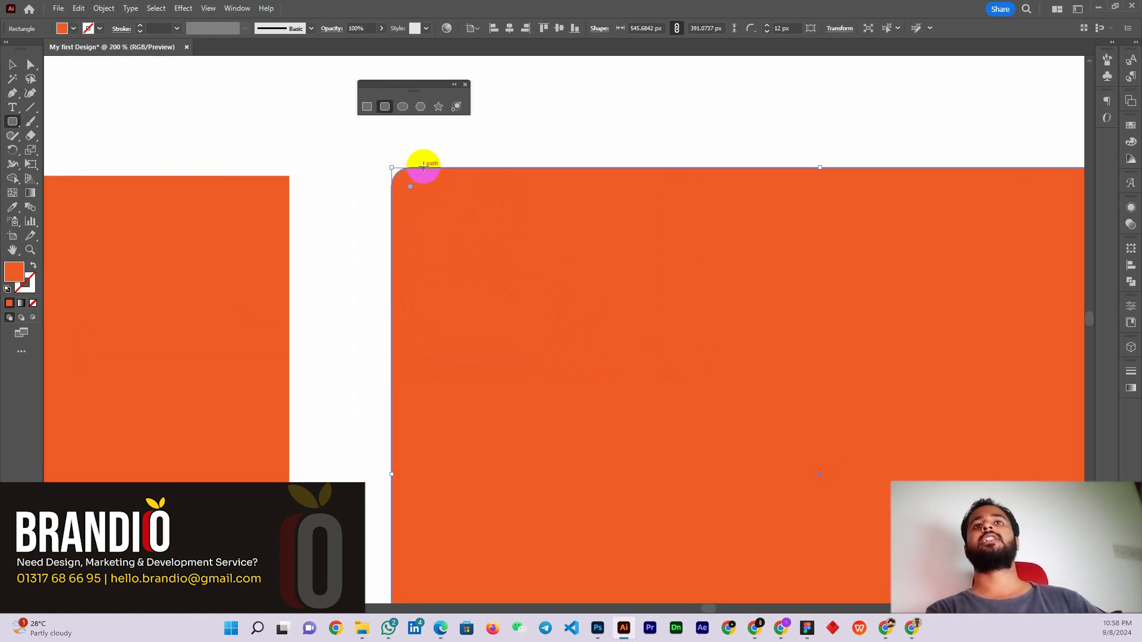
{"action": "scroll", "coordinate": [417, 167], "scroll_direction": "down", "scroll_amount": 5}
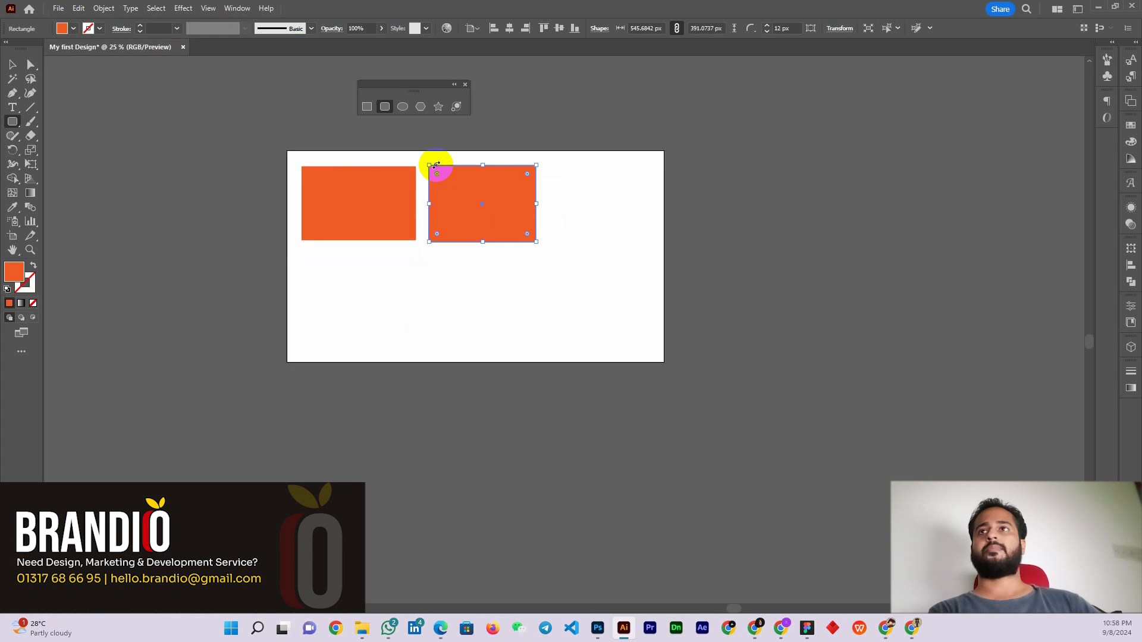
- Move the contextual task bar off the artboard to the canvas below it
{"action": "left_click", "coordinate": [12, 65]}
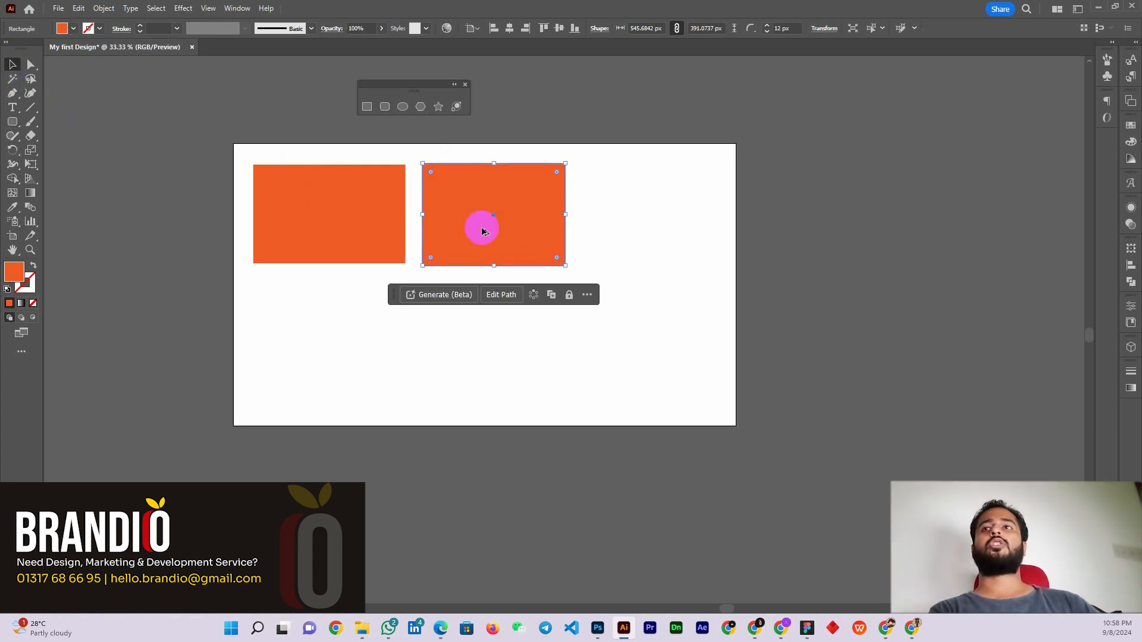
{"action": "scroll", "coordinate": [441, 208], "scroll_direction": "up", "scroll_amount": 1}
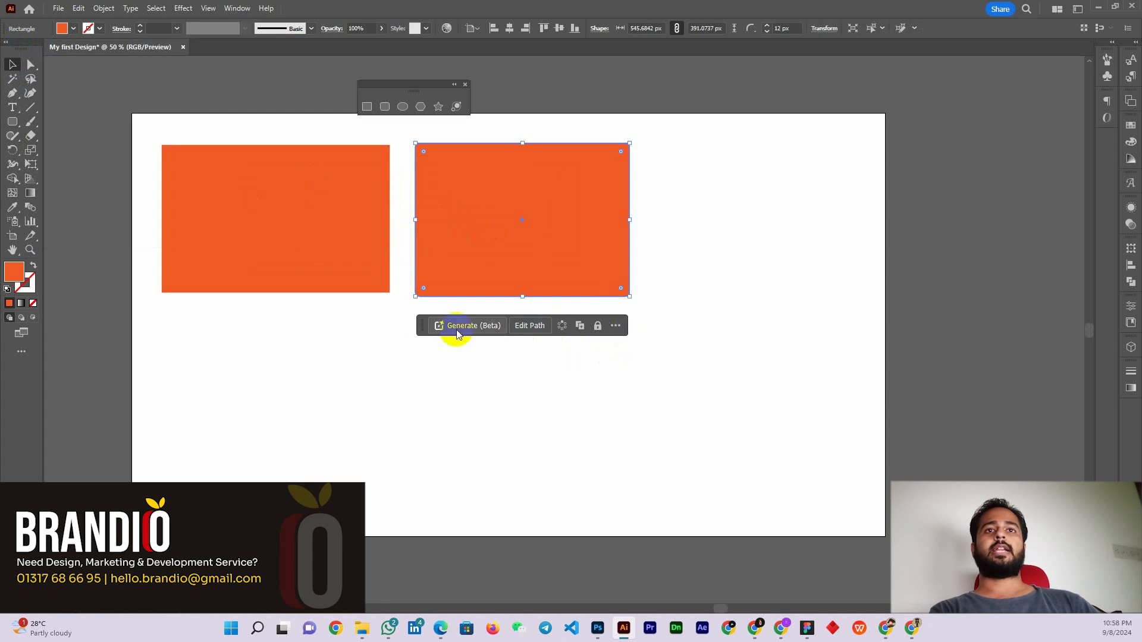
{"action": "left_click_drag", "start_coordinate": [421, 325], "coordinate": [399, 579]}
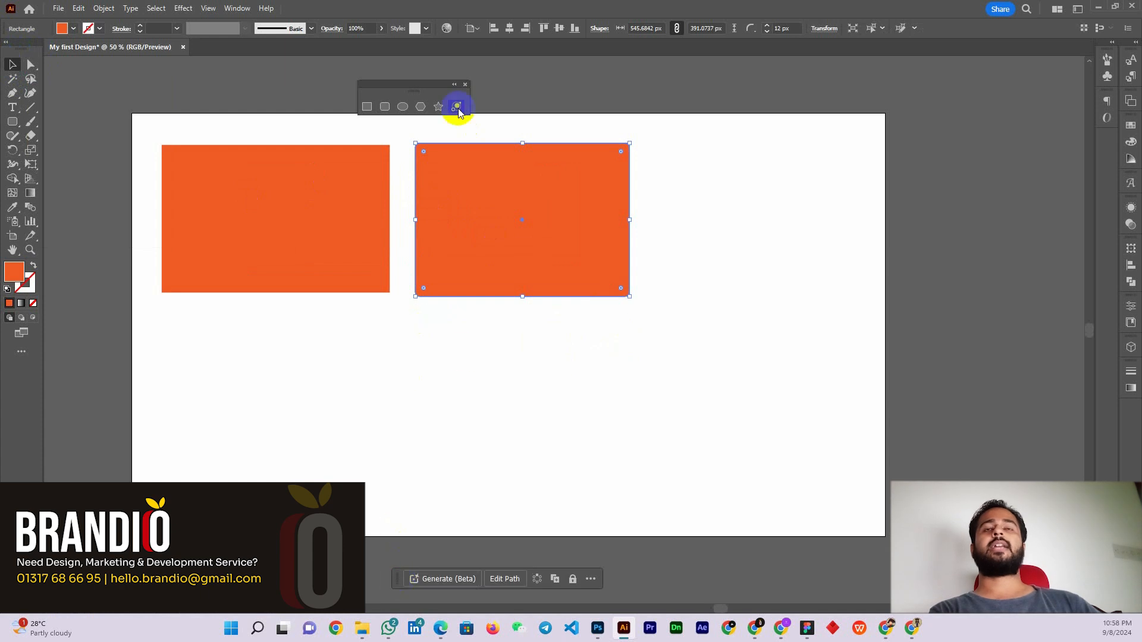
- Draw an upright ellipse about 286 × 361 px to the right of the rounded rectangle
{"action": "left_click", "coordinate": [403, 107]}
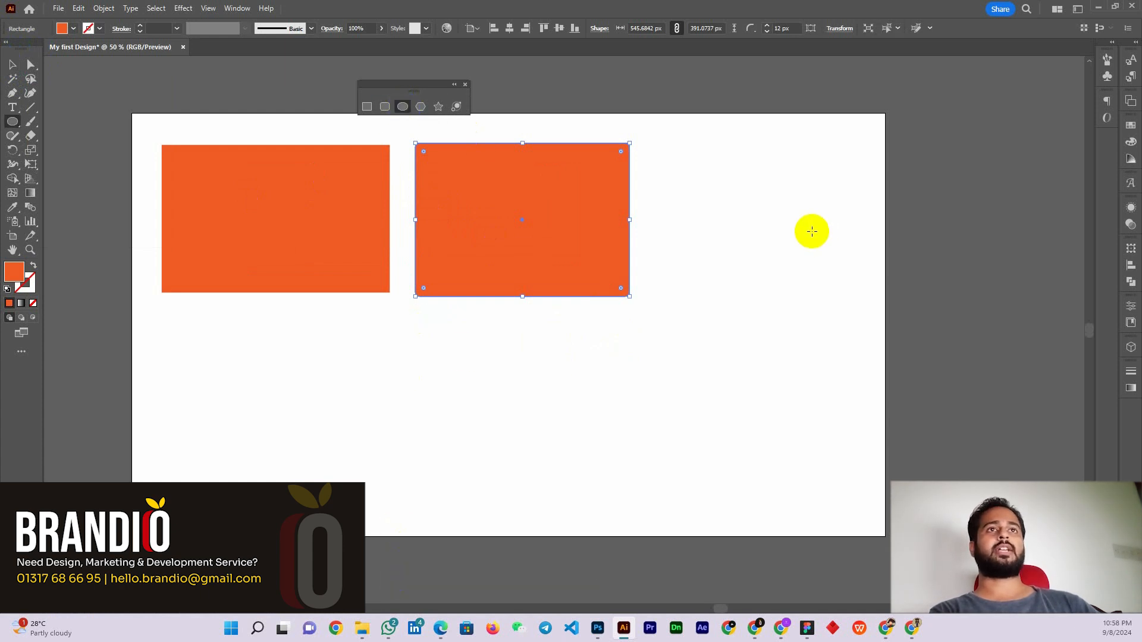
{"action": "mouse_move", "coordinate": [705, 156]}
{"action": "left_mouse_down"}
{"action": "mouse_move", "coordinate": [828, 306]}
{"action": "mouse_move", "coordinate": [804, 291]}
{"action": "mouse_move", "coordinate": [813, 290]}
{"action": "left_mouse_up"}
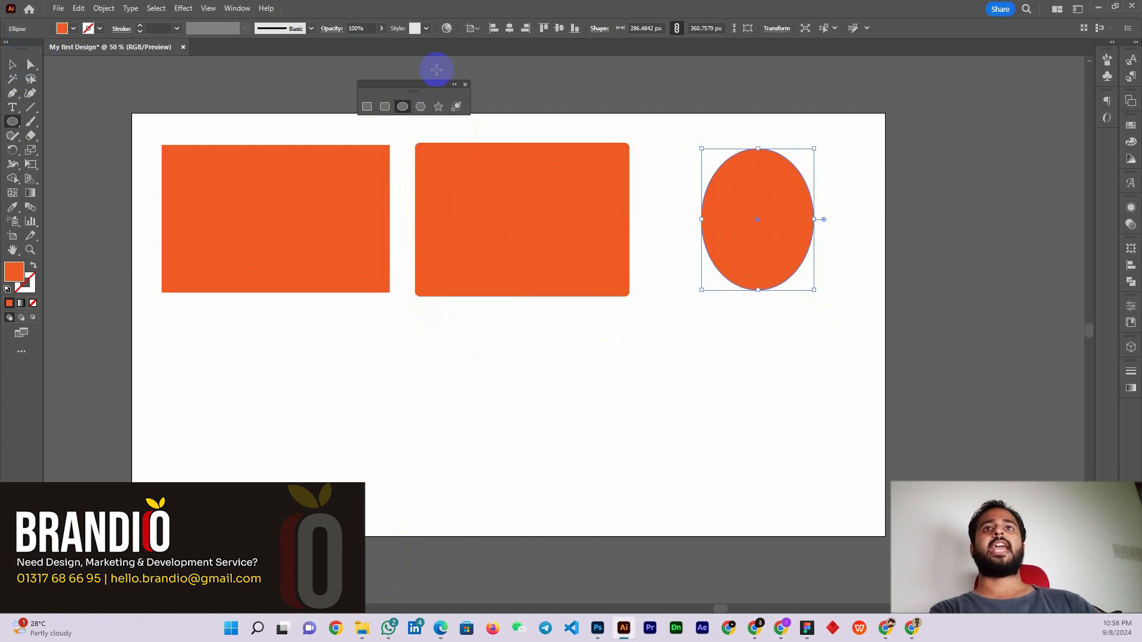
- Draw a hexagon about 429 × 379 px and place it below the first rectangle, clear of the other shapes
{"action": "scroll", "coordinate": [421, 120], "scroll_direction": "down", "scroll_amount": 1}
{"action": "left_click", "coordinate": [421, 107]}
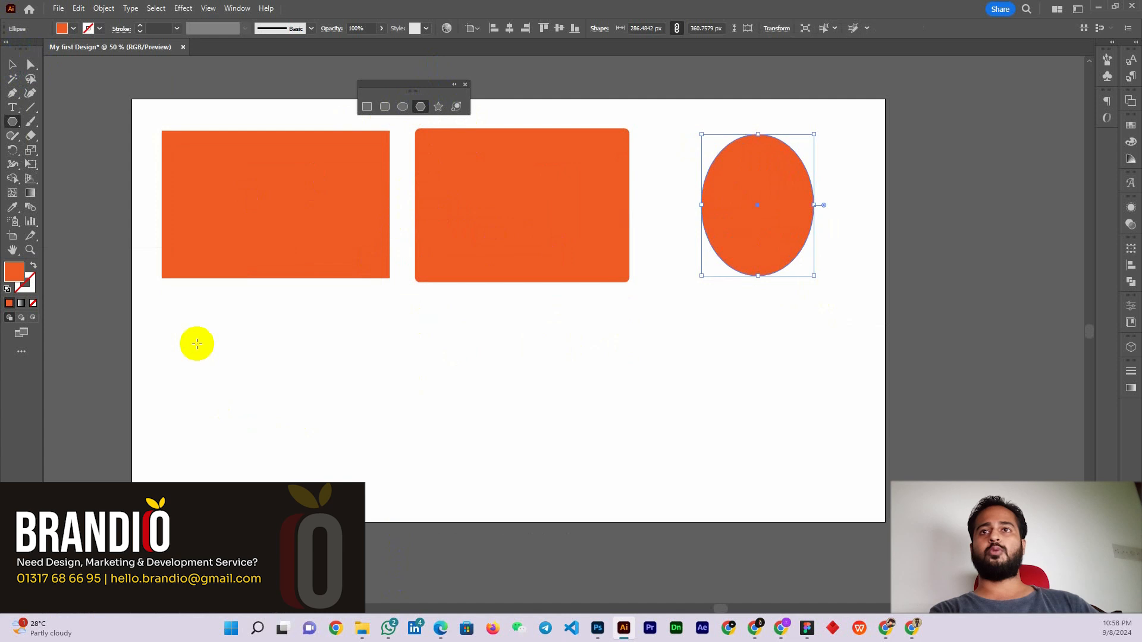
{"action": "left_click_drag", "start_coordinate": [196, 335], "coordinate": [242, 407]}
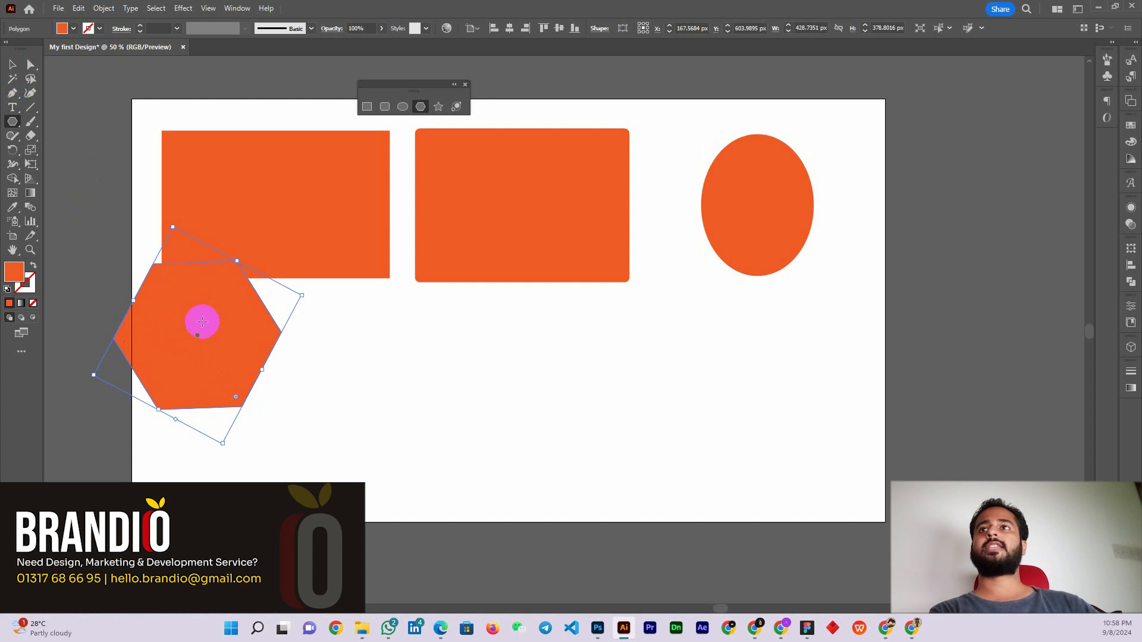
{"action": "left_click", "coordinate": [13, 66]}
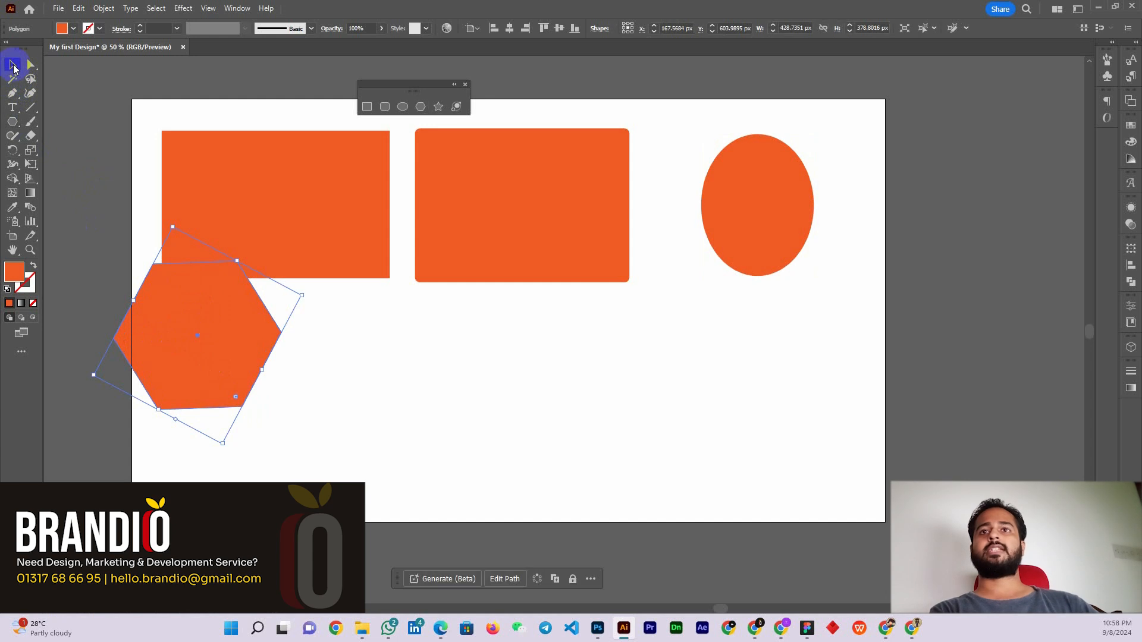
{"action": "left_click_drag", "start_coordinate": [232, 342], "coordinate": [292, 408]}
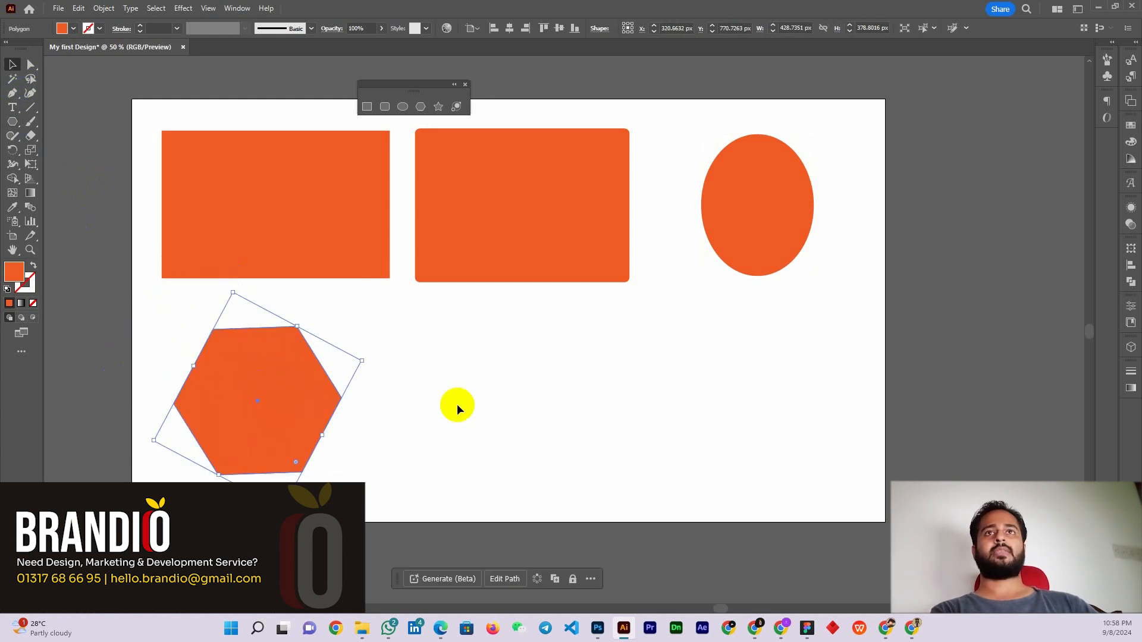
- Draw an upright five-pointed star about 442 × 420 px to the right of the hexagon
{"action": "left_click", "coordinate": [438, 107]}
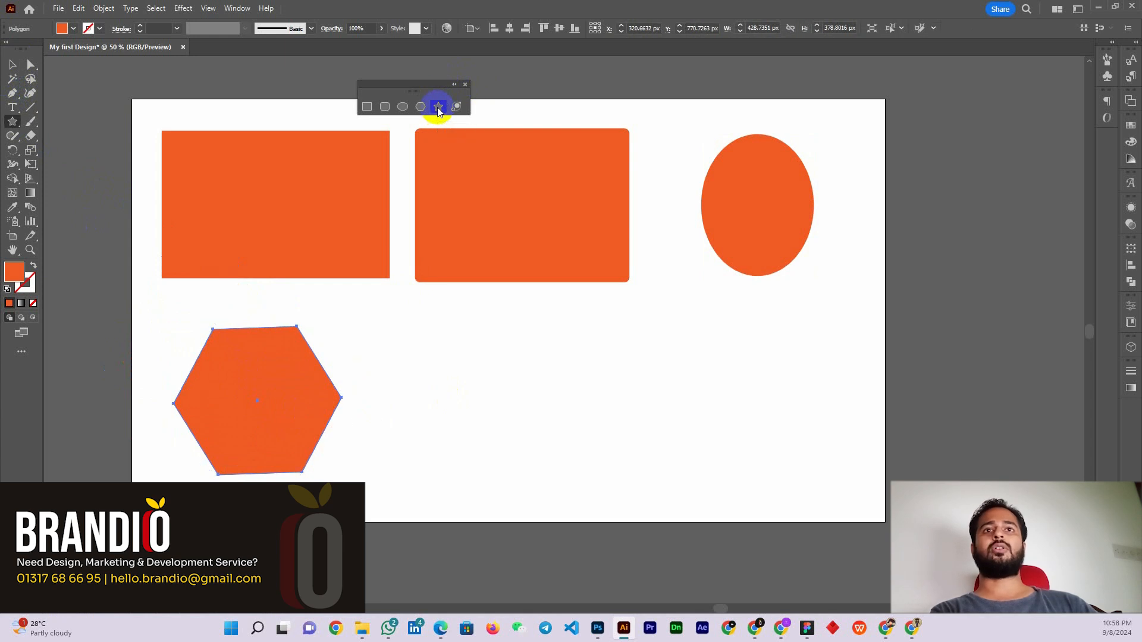
{"action": "left_click_drag", "start_coordinate": [485, 366], "coordinate": [532, 438]}
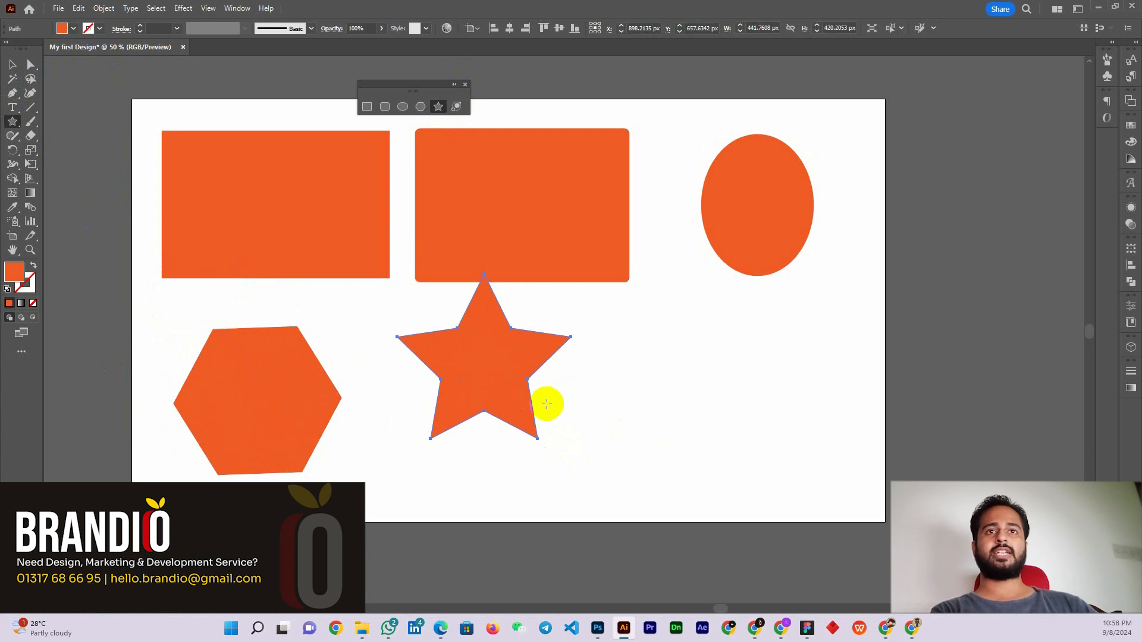
{"action": "left_click_drag", "start_coordinate": [497, 360], "coordinate": [581, 395]}
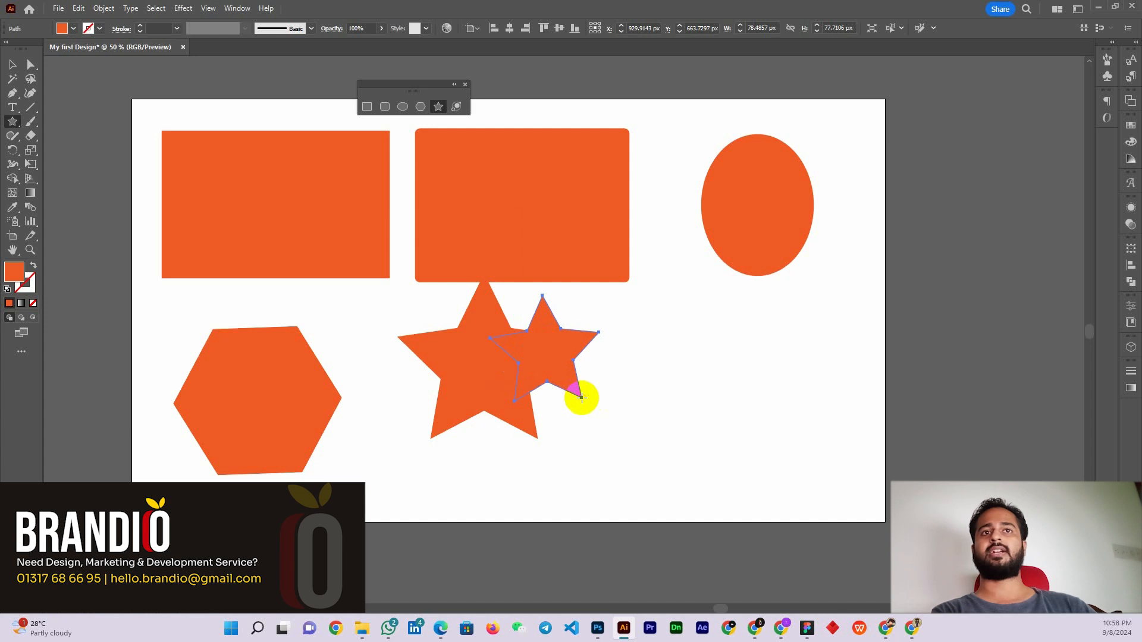
{"action": "key", "text": "ctrl+z"}
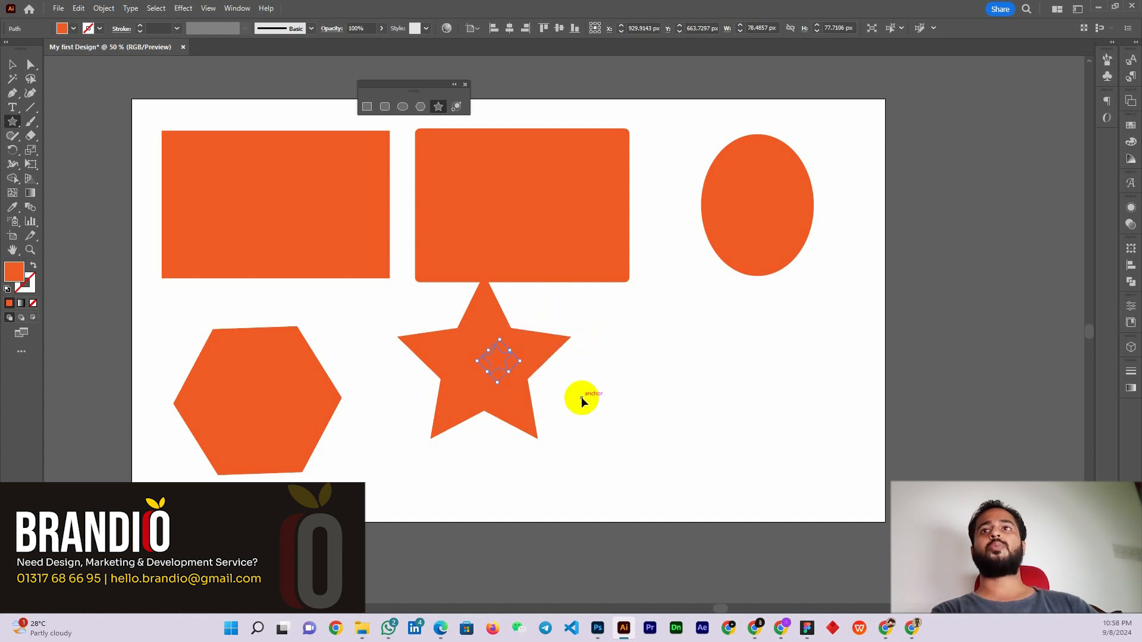
{"action": "key", "text": "ctrl+z"}
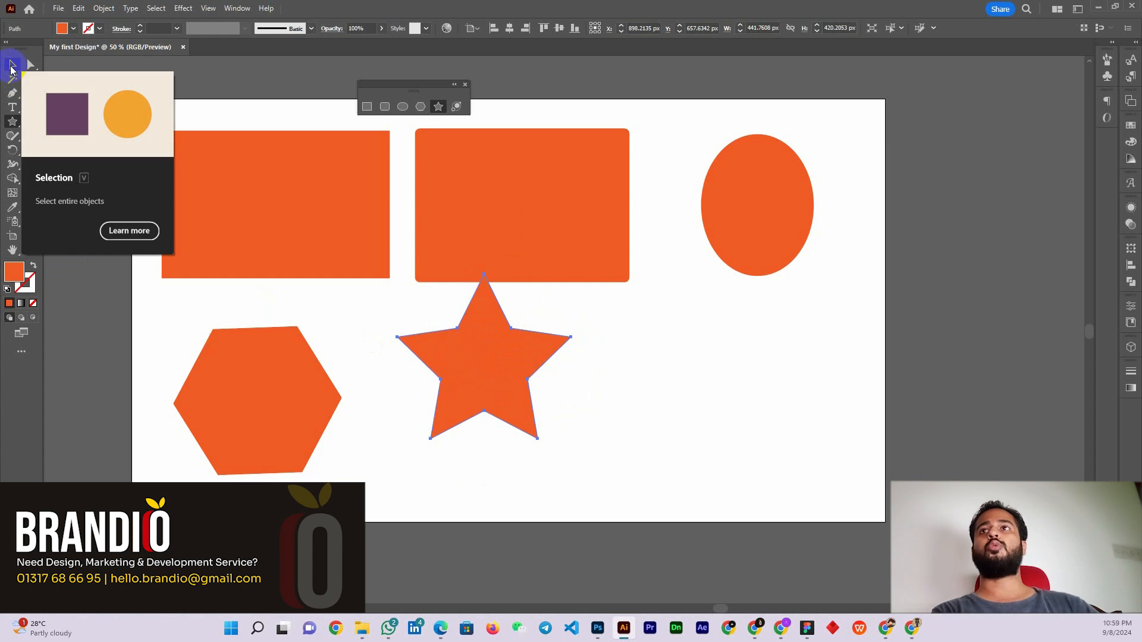
- Move the star down clear of the rounded rectangle and shift the floating shape tools slightly up and right
{"action": "left_click", "coordinate": [12, 69]}
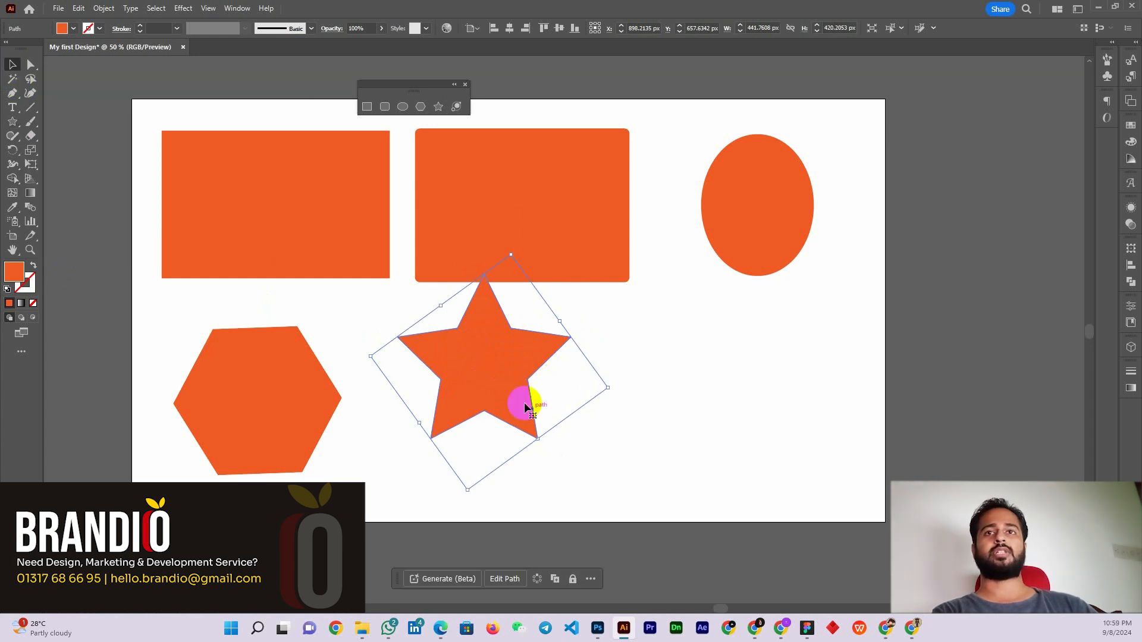
{"action": "left_click_drag", "start_coordinate": [470, 380], "coordinate": [475, 412]}
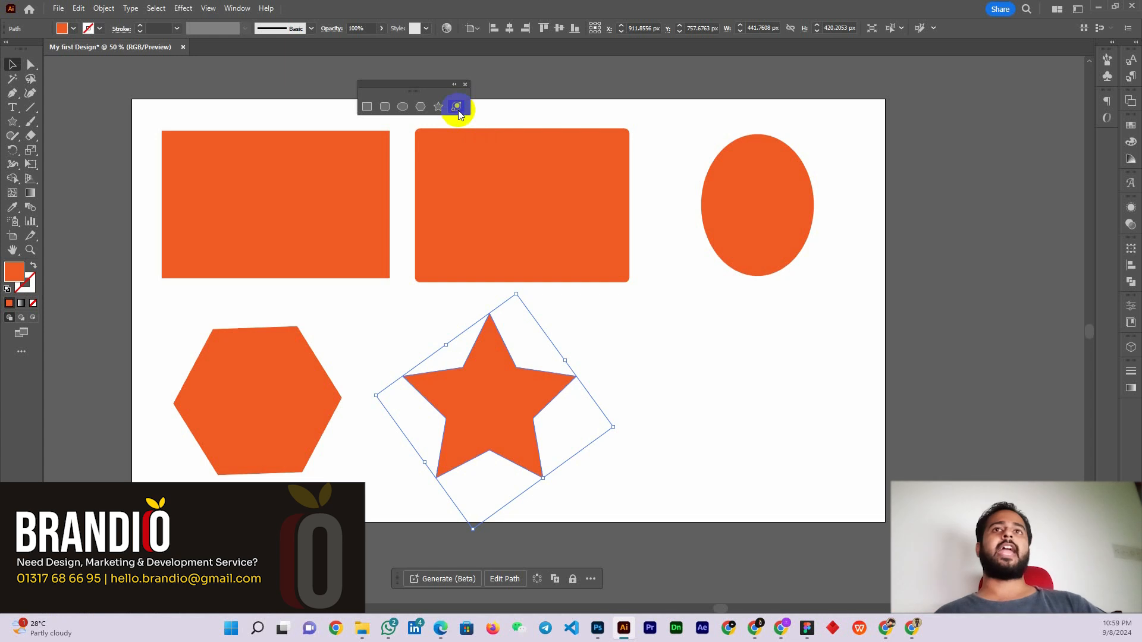
{"action": "left_click_drag", "start_coordinate": [421, 91], "coordinate": [442, 85]}
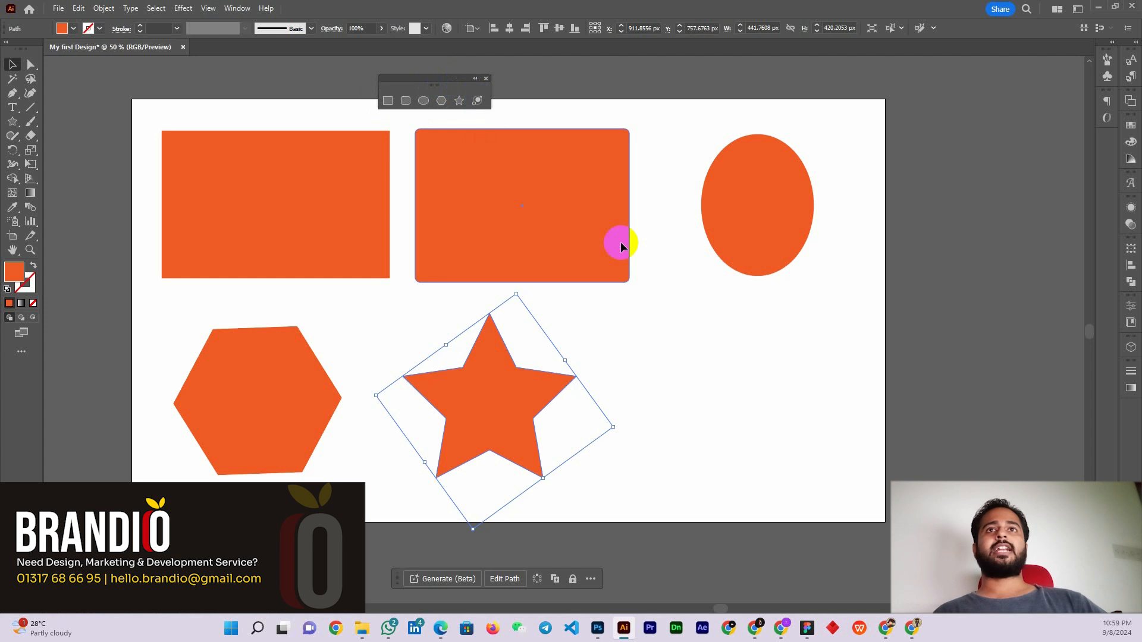
- Select the first rectangle, rounded rectangle, ellipse, hexagon and star one at a time, finishing with nothing selected
{"action": "left_click", "coordinate": [716, 355]}
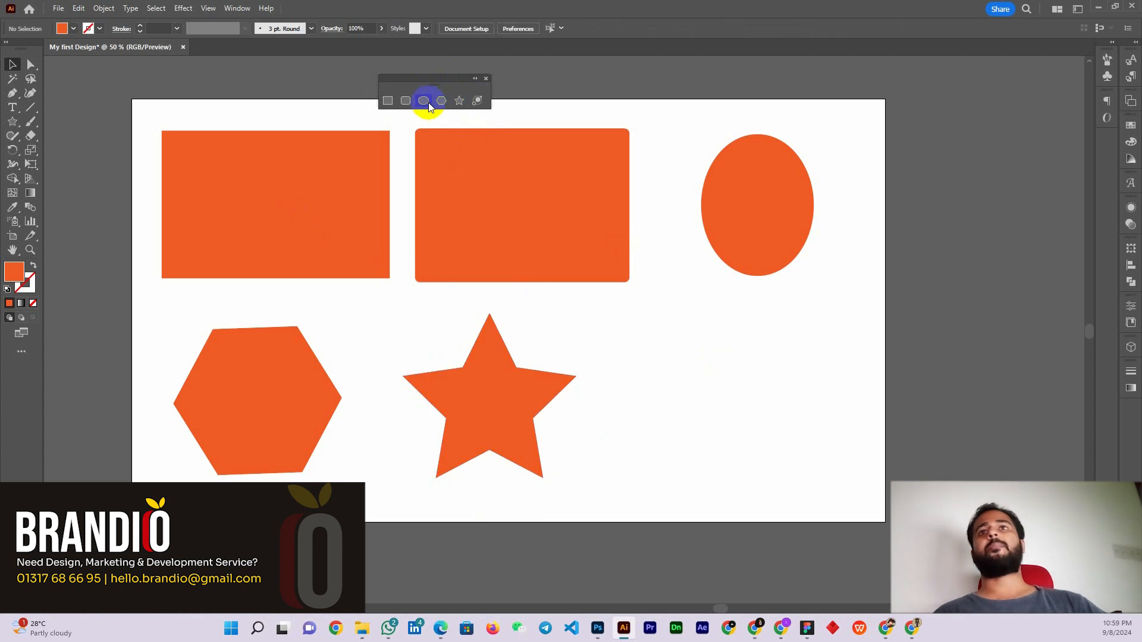
{"action": "left_click", "coordinate": [315, 148]}
{"action": "left_click", "coordinate": [559, 229]}
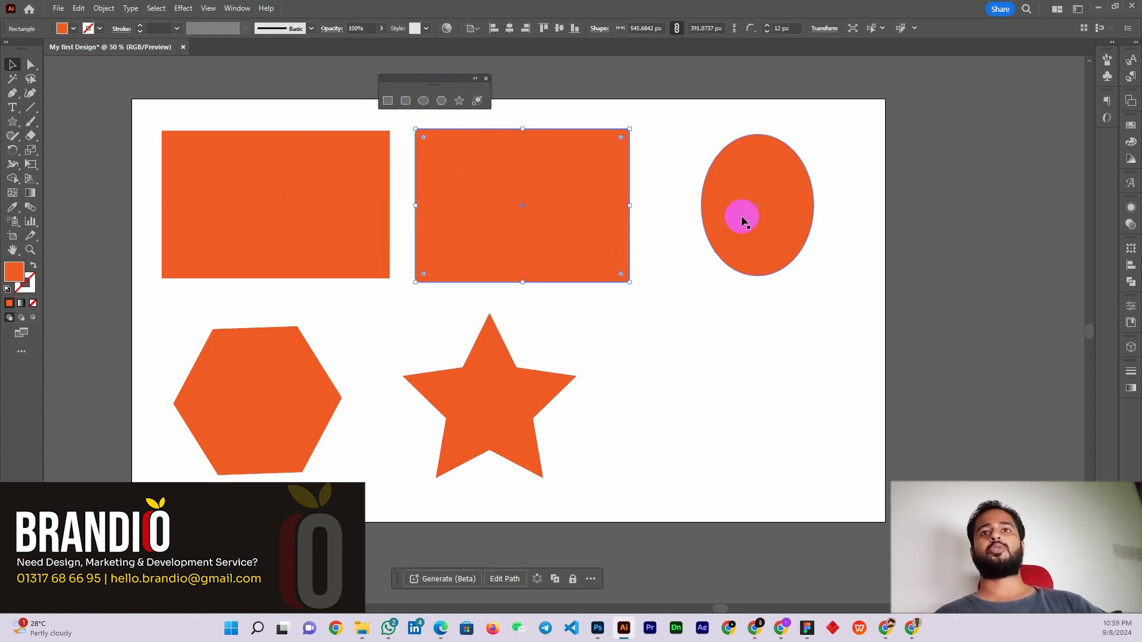
{"action": "left_click", "coordinate": [739, 217]}
{"action": "left_click", "coordinate": [285, 372]}
{"action": "left_click", "coordinate": [487, 408]}
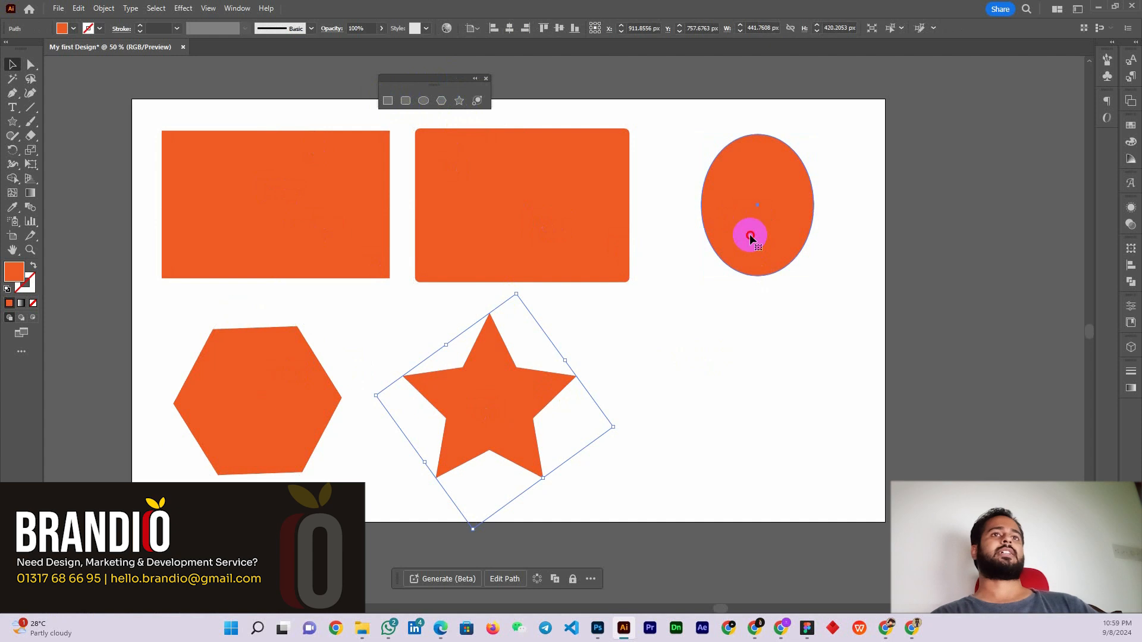
{"action": "left_click", "coordinate": [750, 235]}
{"action": "left_click", "coordinate": [641, 337]}
- Marquee-select the ellipse, rounded rectangle and star together twice, and clear the selection
{"action": "left_click_drag", "start_coordinate": [838, 169], "coordinate": [488, 451]}
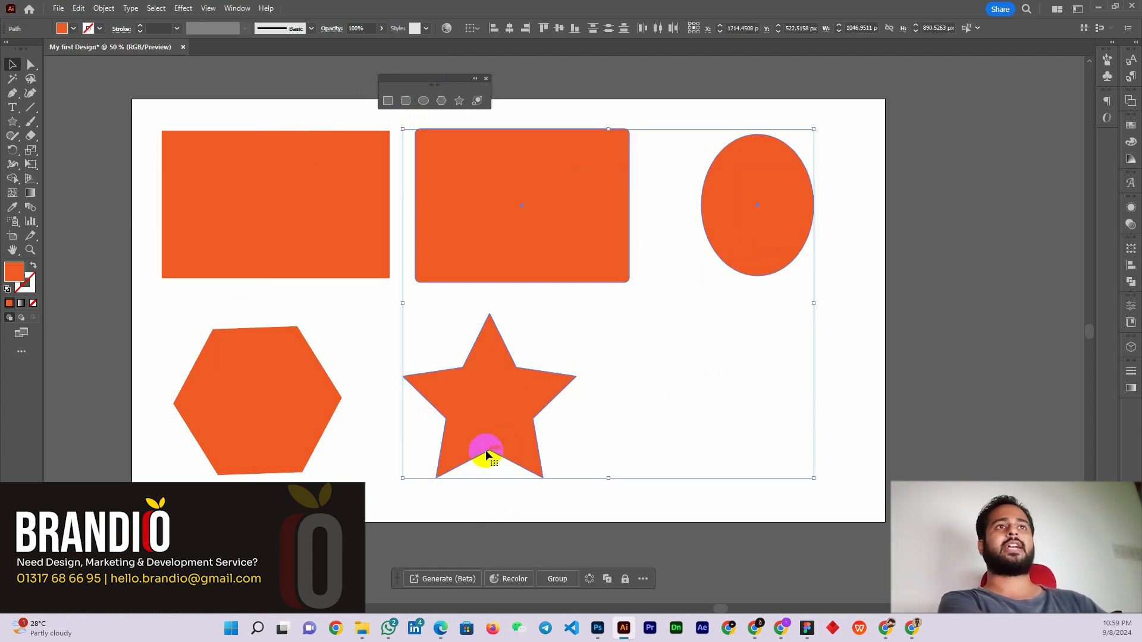
{"action": "left_click_drag", "start_coordinate": [837, 135], "coordinate": [449, 479]}
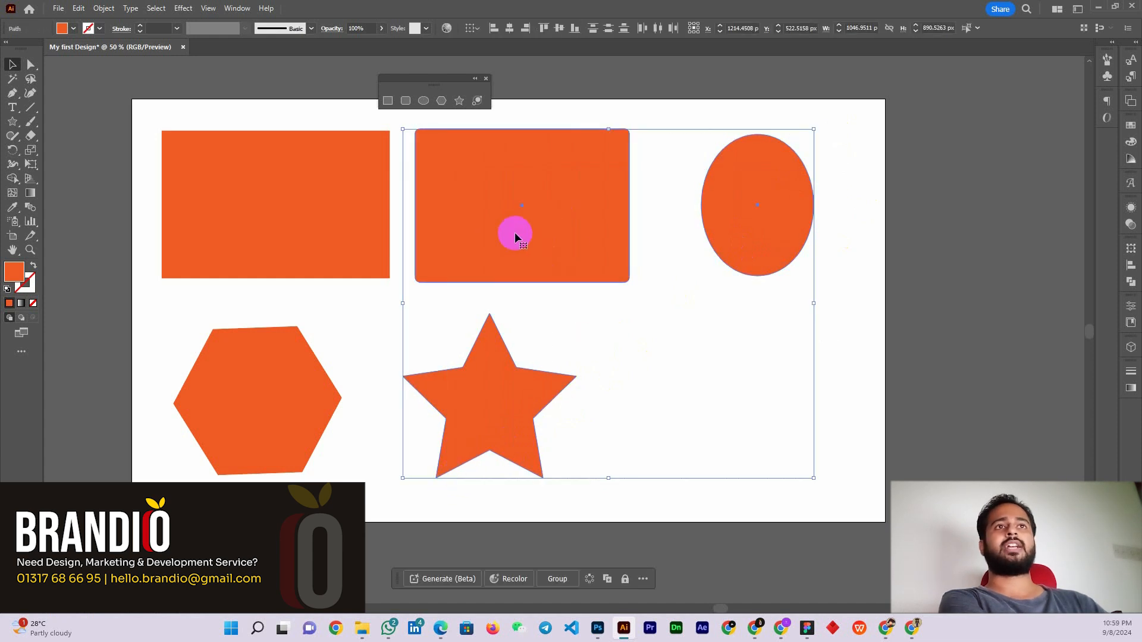
{"action": "left_click", "coordinate": [869, 205]}
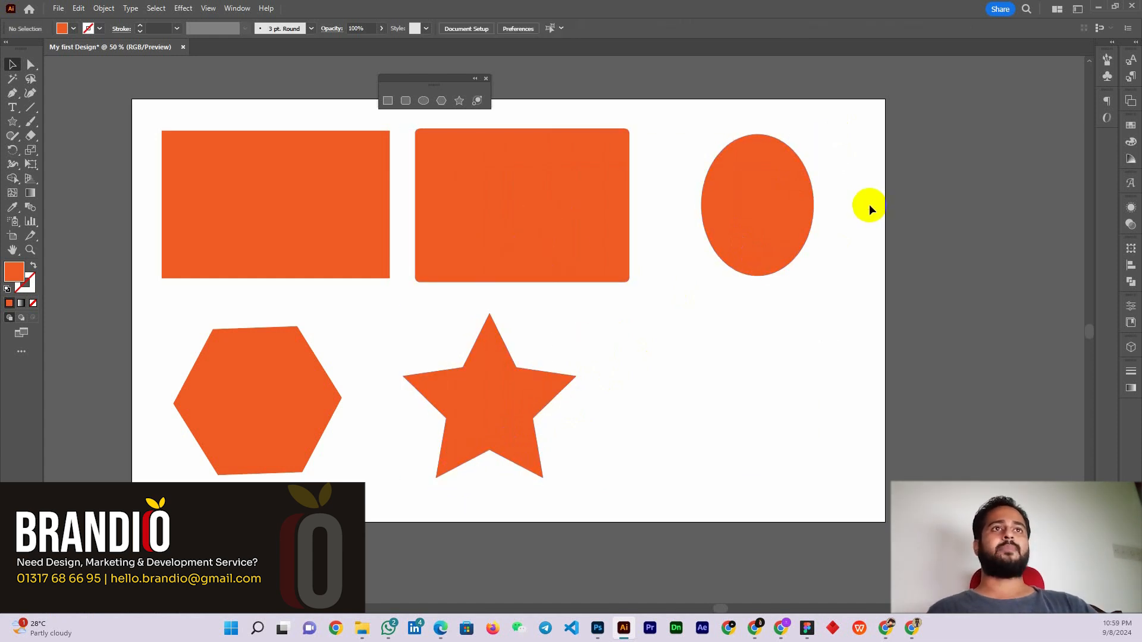
- Delete the ellipse, rounded rectangle, star and hexagon as one selection, and remove the remaining rectangle to empty the artboard
{"action": "left_click", "coordinate": [786, 186]}
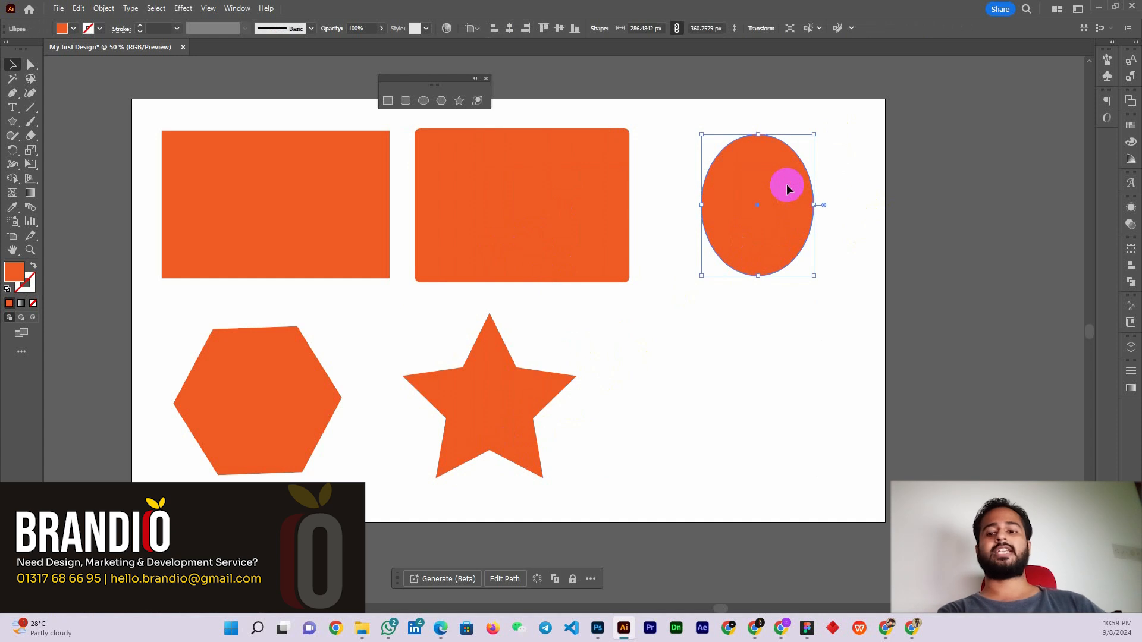
{"action": "left_click", "coordinate": [528, 202], "text": "shift"}
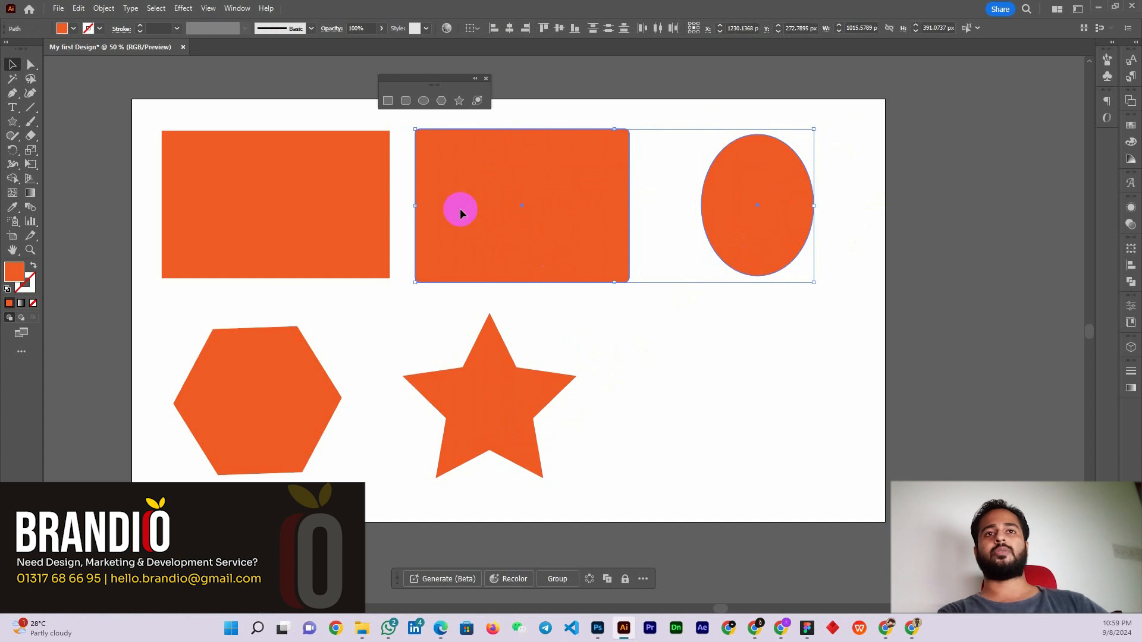
{"action": "left_click", "coordinate": [499, 406], "text": "shift"}
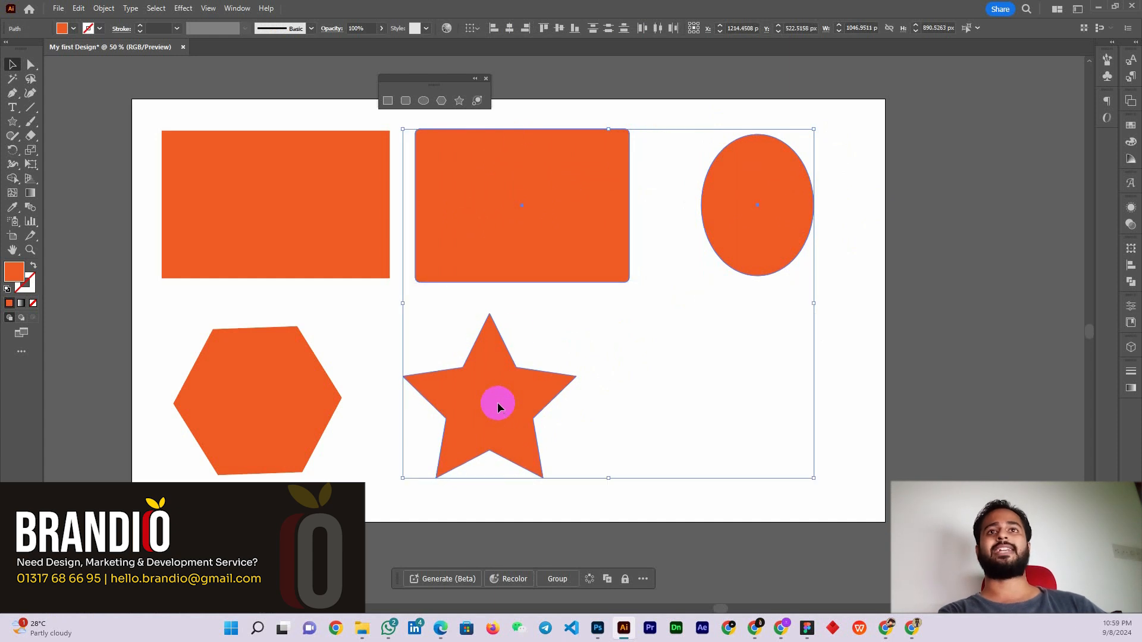
{"action": "left_click", "coordinate": [265, 414], "text": "shift"}
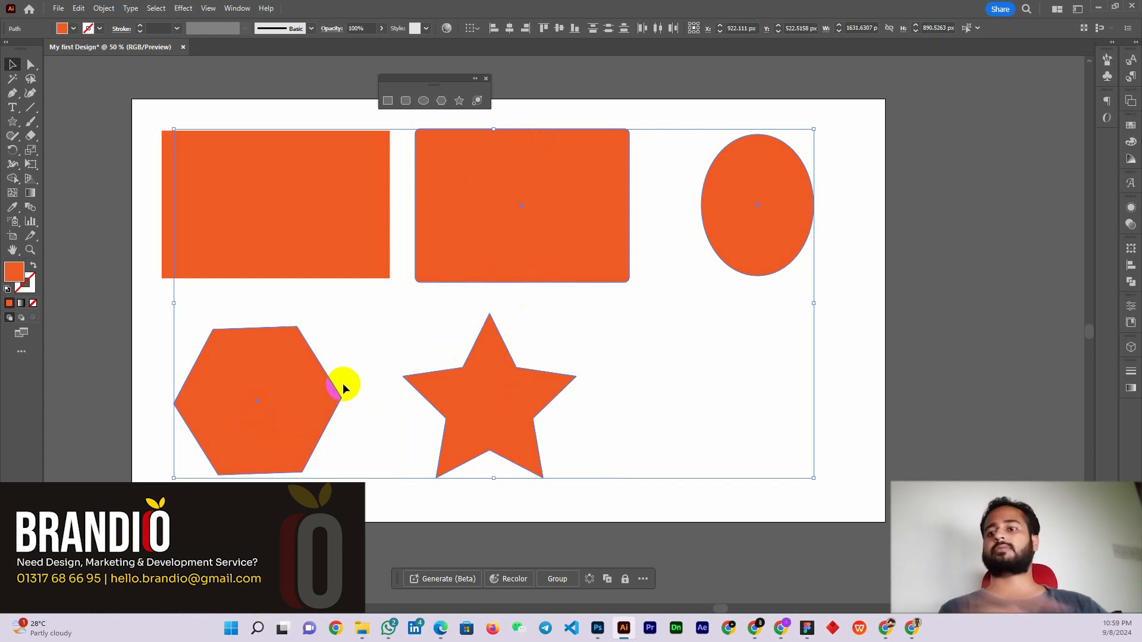
{"action": "key", "text": "Delete"}
{"action": "left_click_drag", "start_coordinate": [230, 224], "coordinate": [333, 294]}
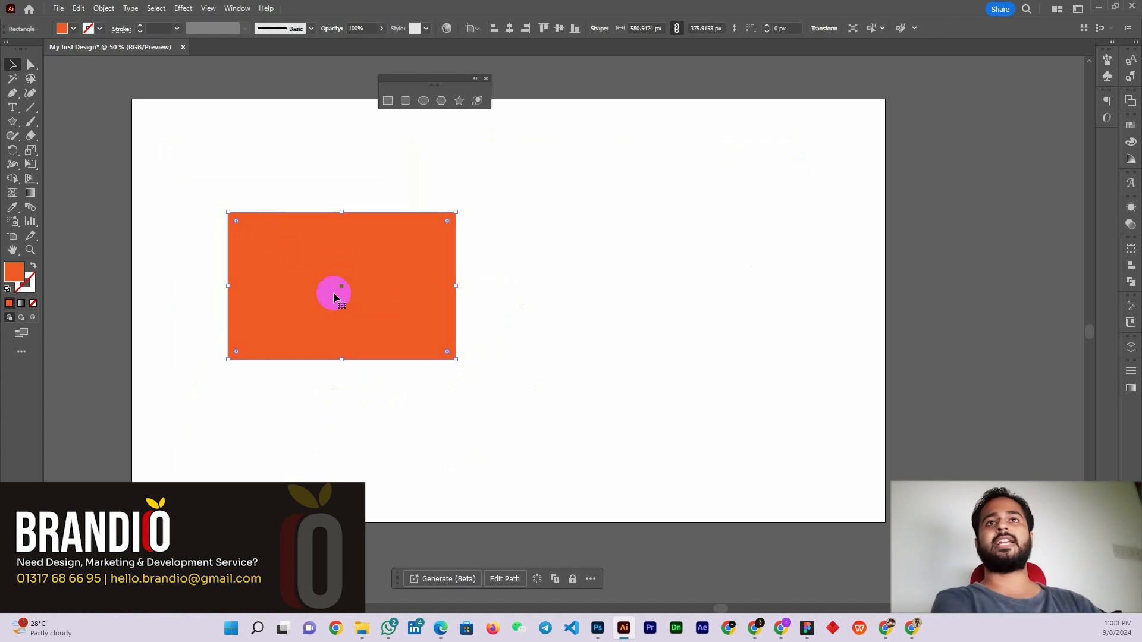
{"action": "key", "text": "Delete"}
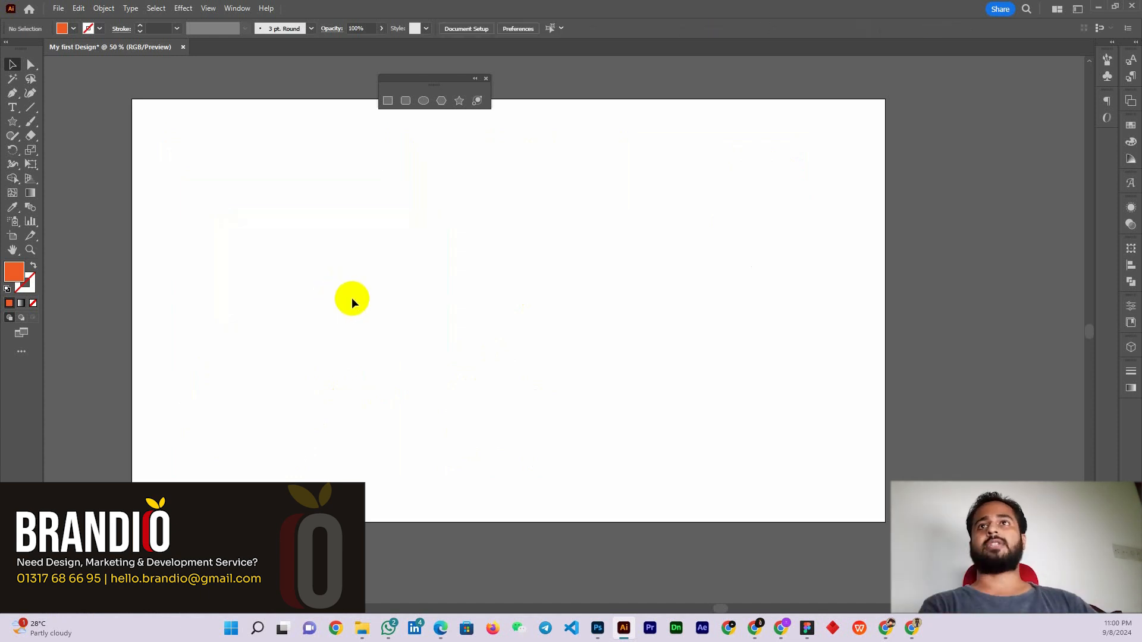
- Draw a freely proportioned rectangle about 514 × 321 px in the upper-left part of the artboard and undo it
{"action": "left_click", "coordinate": [388, 101]}
{"action": "left_click", "coordinate": [390, 102]}
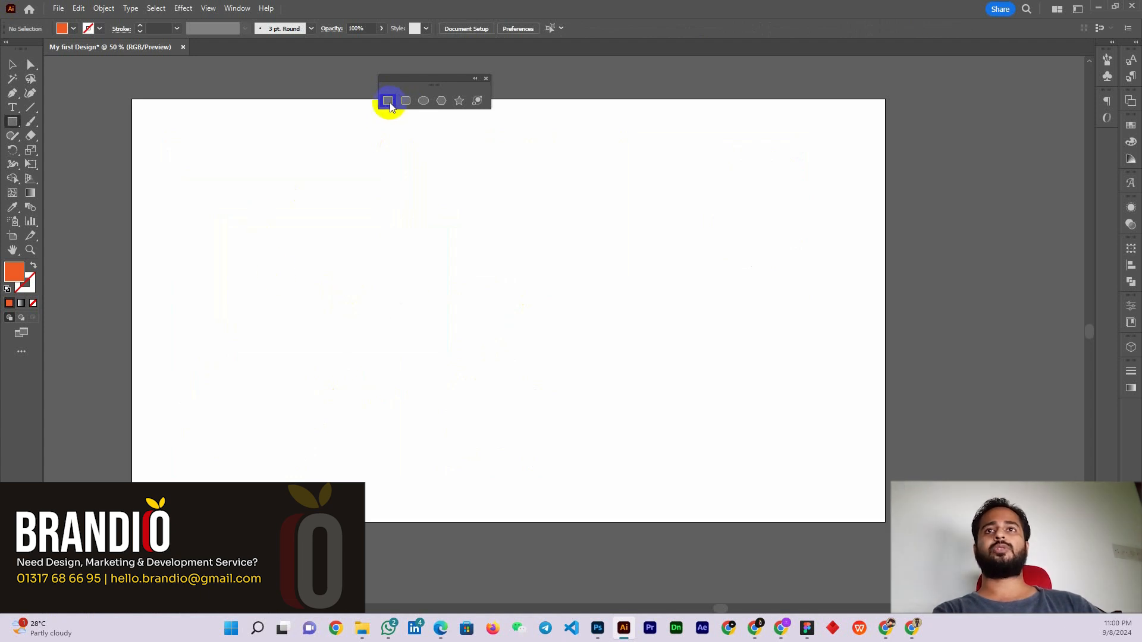
{"action": "left_click_drag", "start_coordinate": [248, 198], "coordinate": [450, 324]}
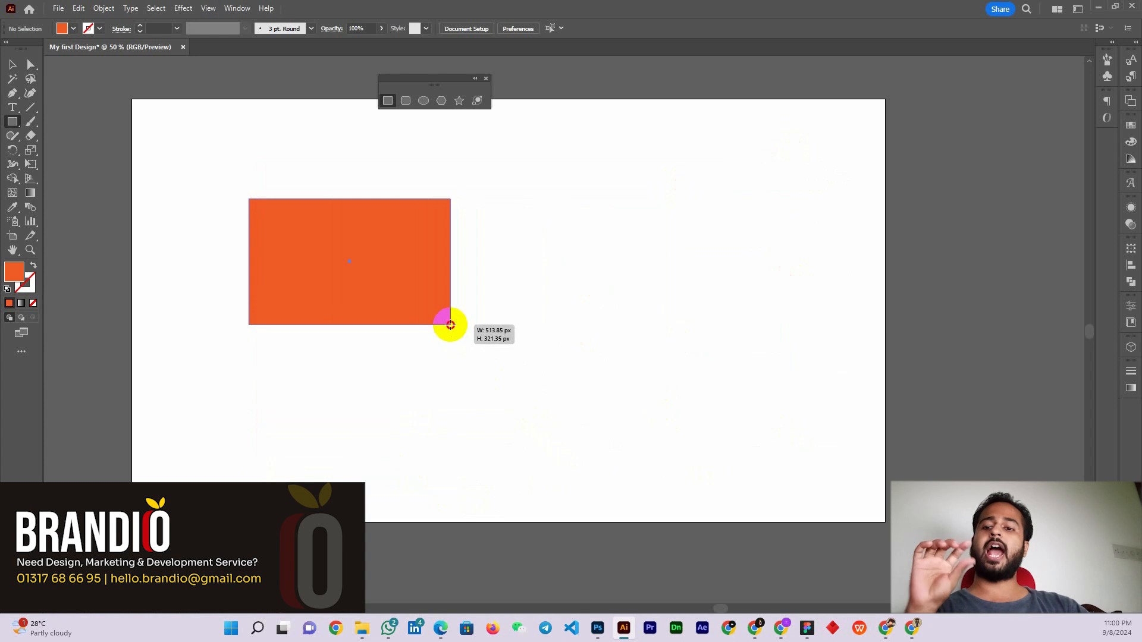
{"action": "left_click_drag", "start_coordinate": [451, 325], "coordinate": [451, 324]}
{"action": "key", "text": "ctrl+z"}
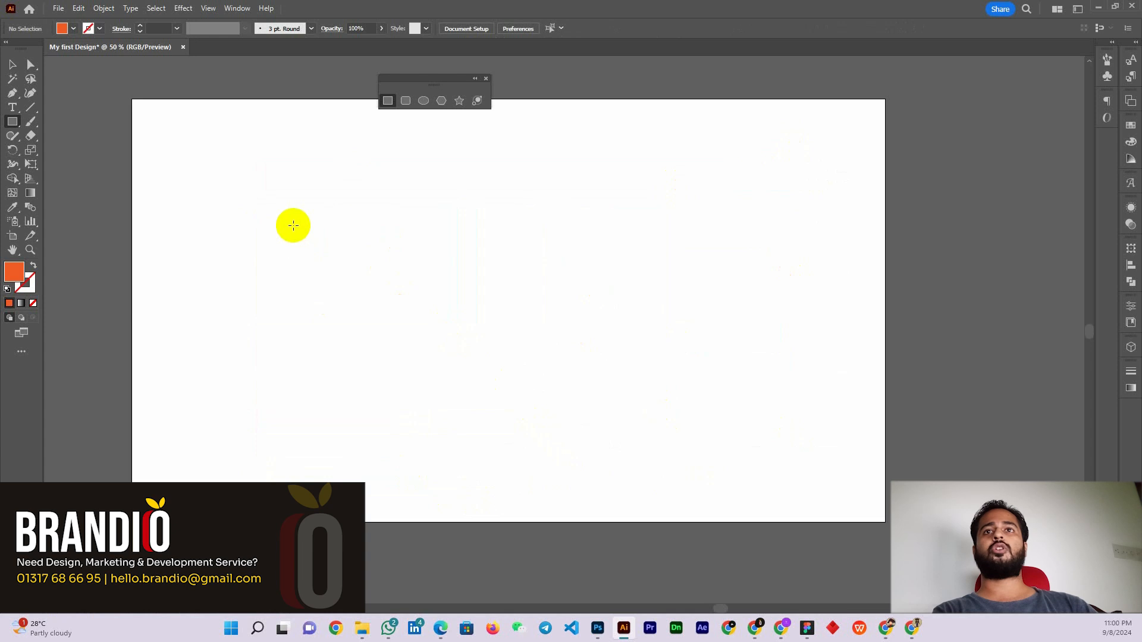
- Draw a perfect square about 671 × 671 px with constrained proportions, add a second small shape beside it, and undo both
{"action": "left_click_drag", "start_coordinate": [294, 225], "coordinate": [511, 489]}
{"action": "key", "text": "shift"}
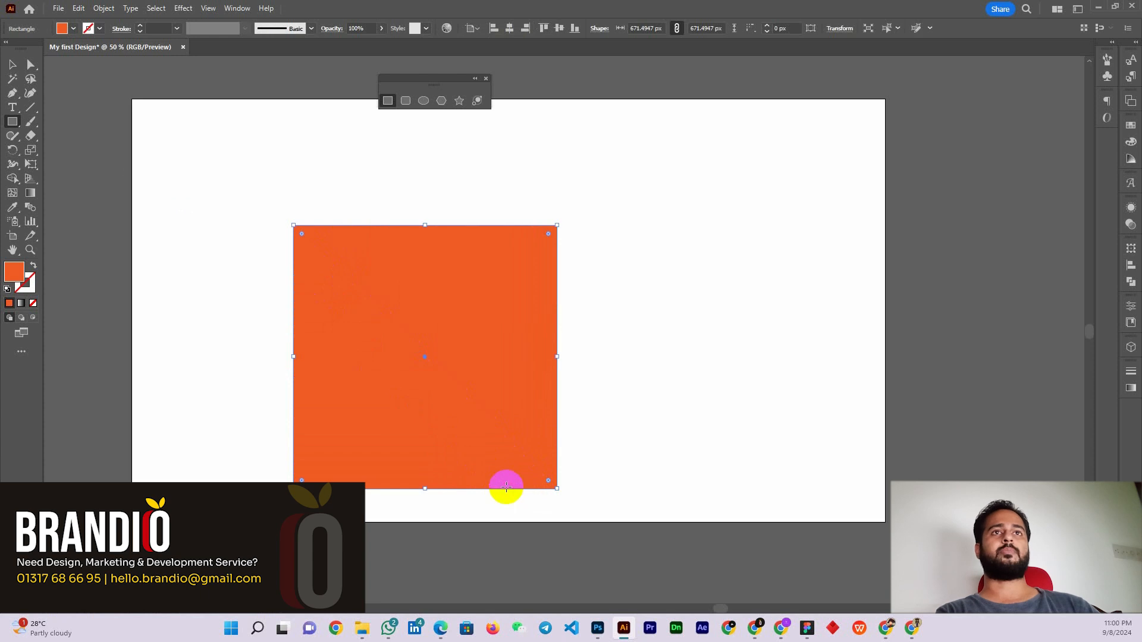
{"action": "left_click_drag", "start_coordinate": [643, 178], "coordinate": [660, 196]}
{"action": "key", "text": "ctrl+z"}
{"action": "key", "text": "ctrl+z"}
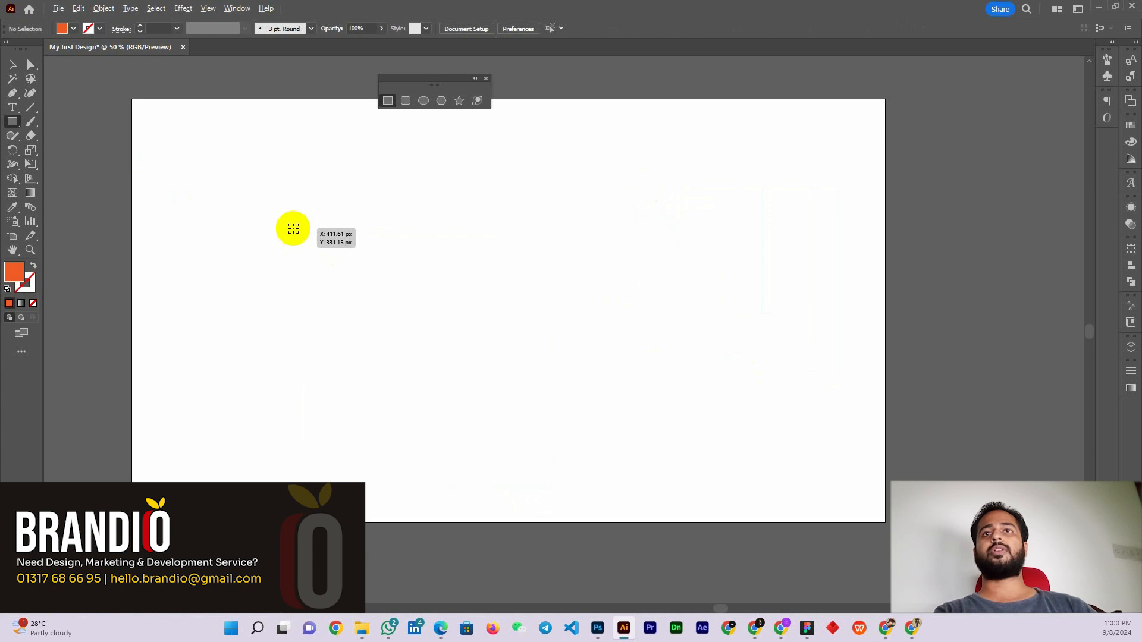
- Draw three more trial shapes with the Rectangle tool on the empty artboard, removing each one before drawing another
{"action": "left_click_drag", "start_coordinate": [294, 228], "coordinate": [339, 298]}
{"action": "key", "text": "ctrl+z"}
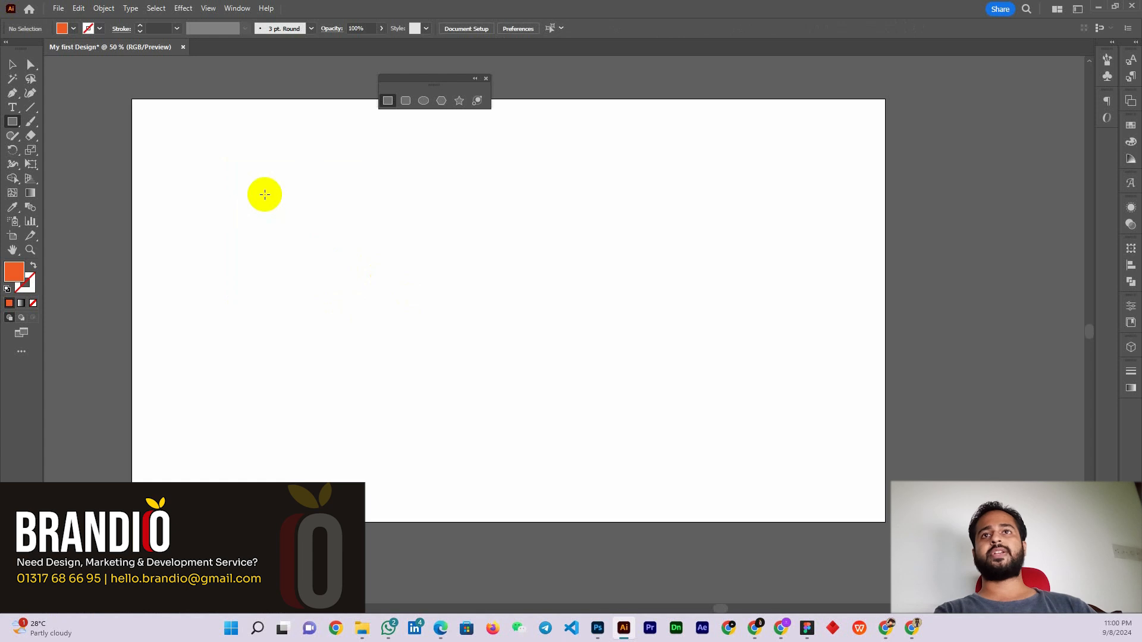
{"action": "left_click_drag", "start_coordinate": [265, 195], "coordinate": [237, 257]}
{"action": "key", "text": "Delete"}
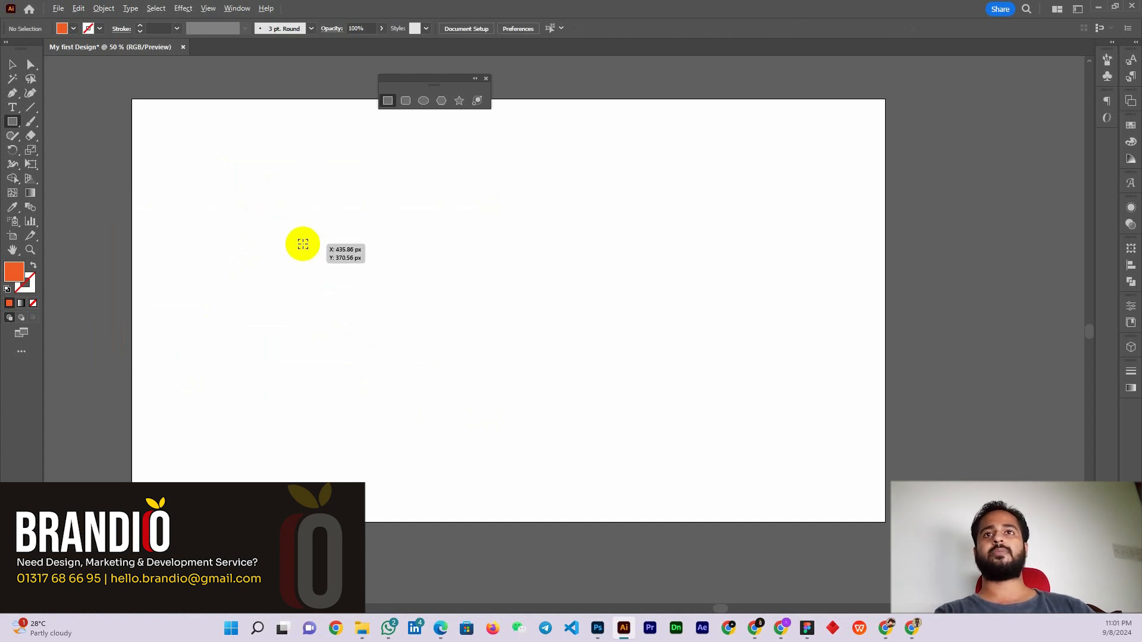
{"action": "mouse_move", "coordinate": [302, 243]}
{"action": "left_mouse_down"}
{"action": "mouse_move", "coordinate": [353, 338]}
{"action": "mouse_move", "coordinate": [306, 260]}
{"action": "mouse_move", "coordinate": [345, 313]}
{"action": "left_mouse_up"}
{"action": "key", "text": "Delete"}
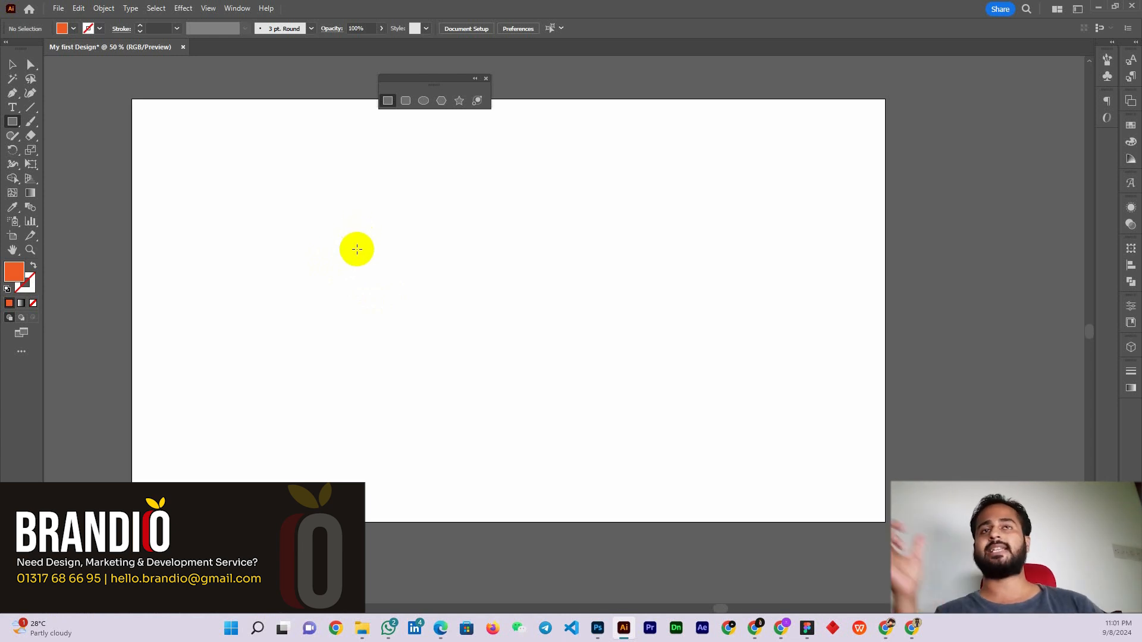
- Draw a perfect circle about 444 px across with the Ellipse tool, select it and delete it
{"action": "left_click", "coordinate": [442, 101]}
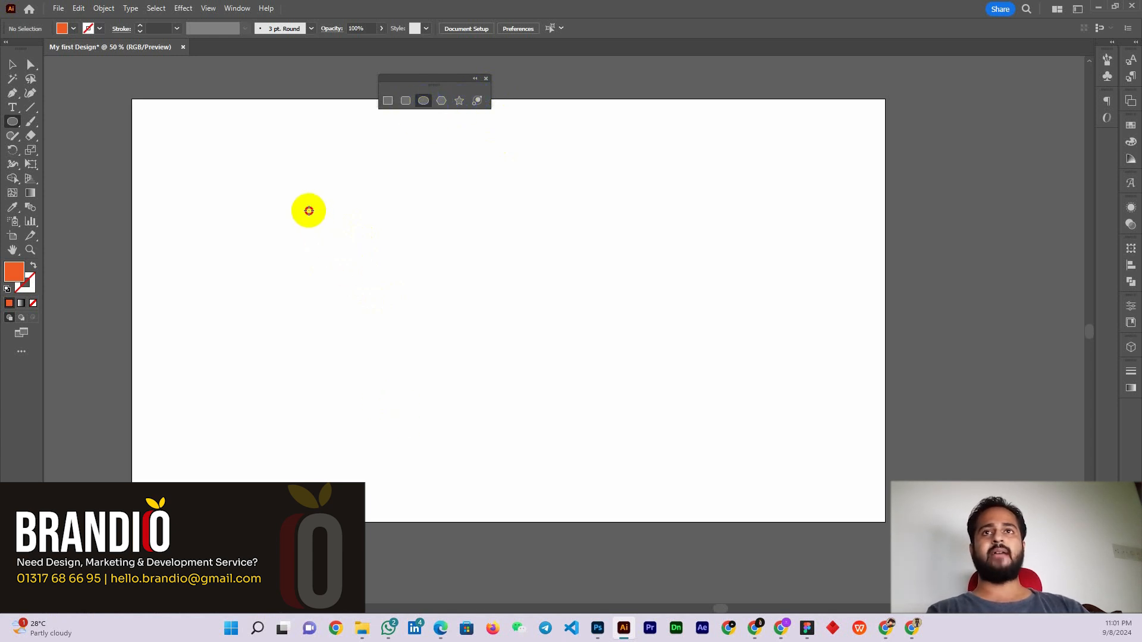
{"action": "left_click_drag", "start_coordinate": [309, 211], "coordinate": [439, 385]}
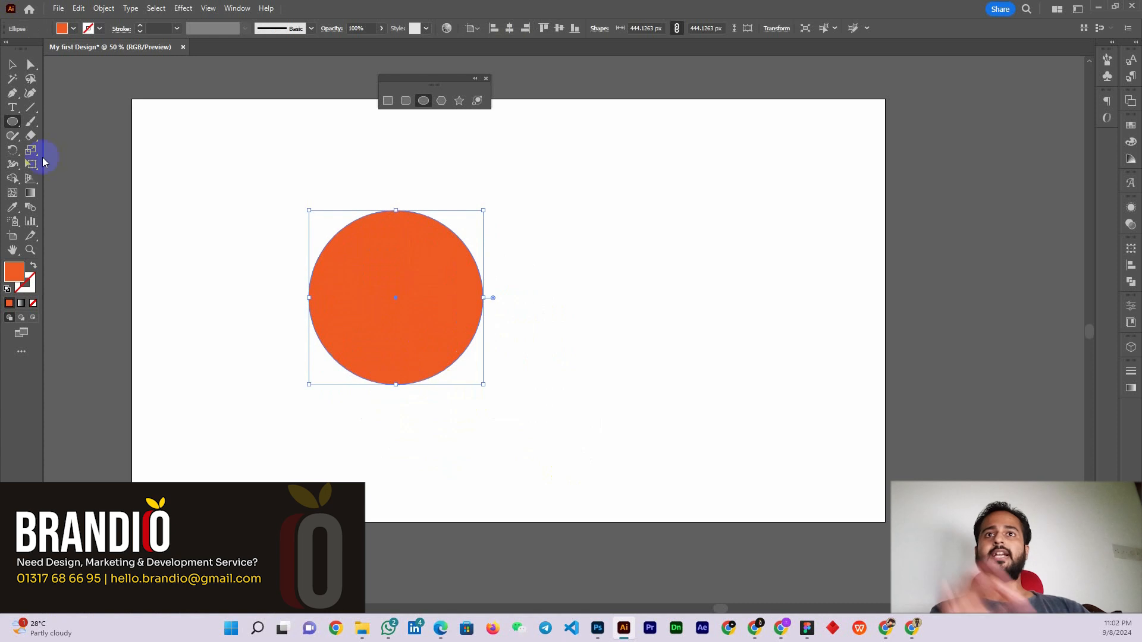
{"action": "left_click", "coordinate": [18, 65]}
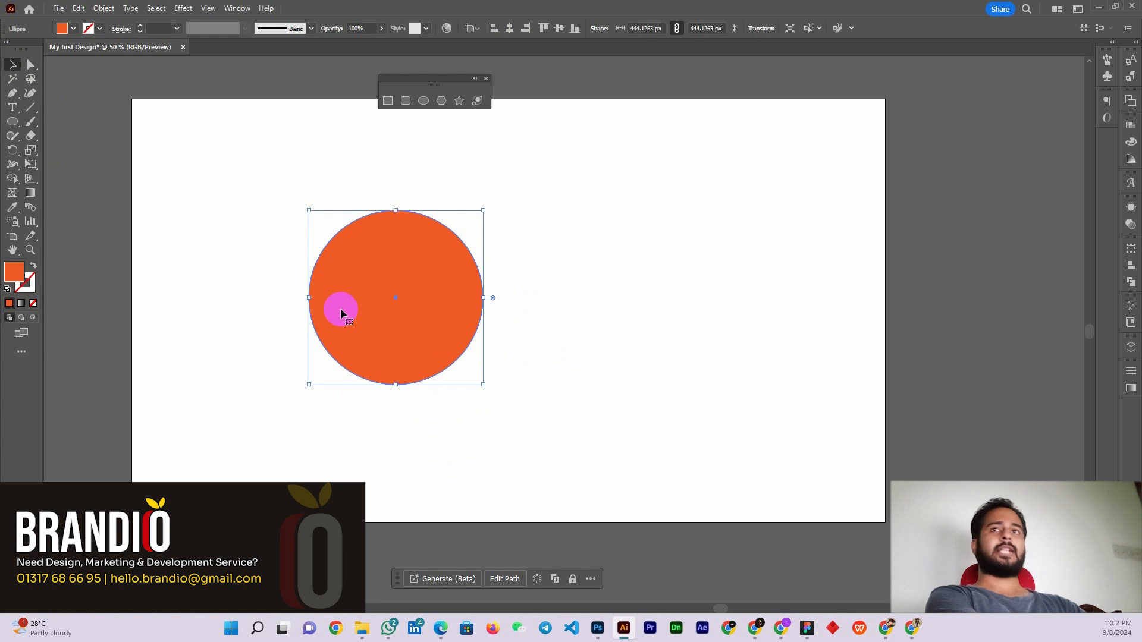
{"action": "key", "text": "Delete"}
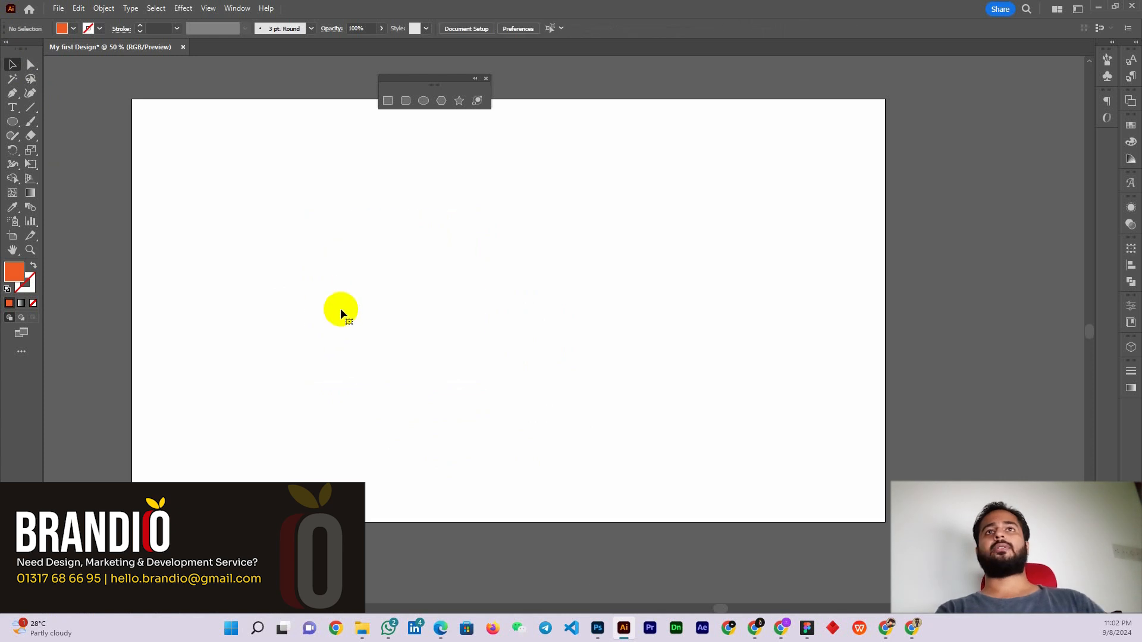
- Draw a rectangle about 926 × 541 px near the middle of the artboard and shift it slightly left
{"action": "left_click", "coordinate": [387, 101]}
{"action": "left_click_drag", "start_coordinate": [258, 196], "coordinate": [622, 408]}
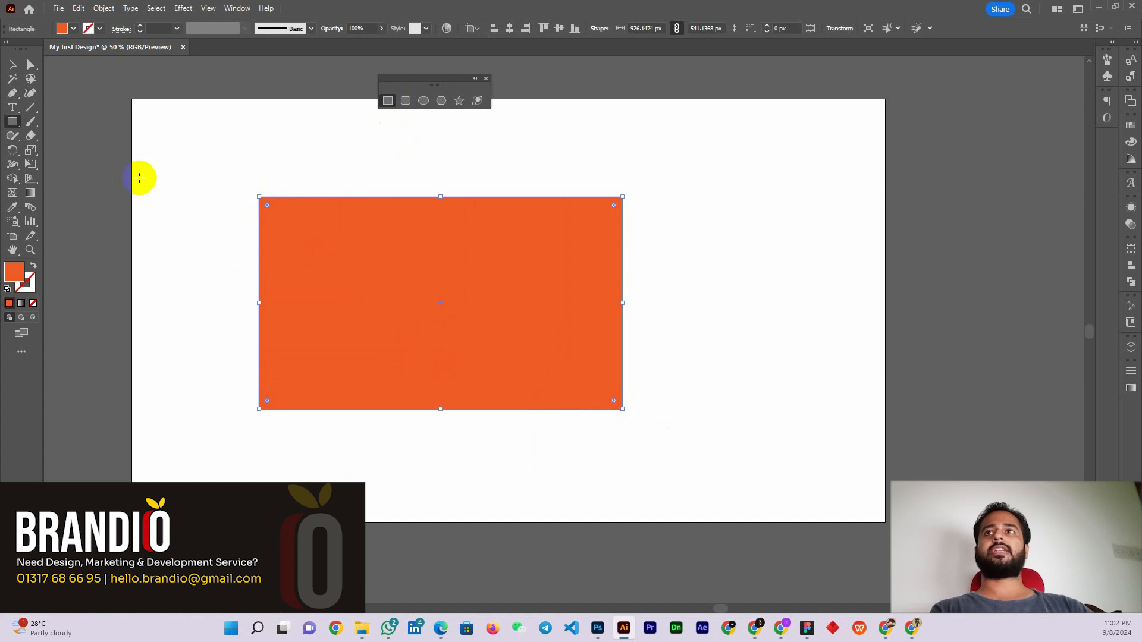
{"action": "left_click", "coordinate": [14, 67]}
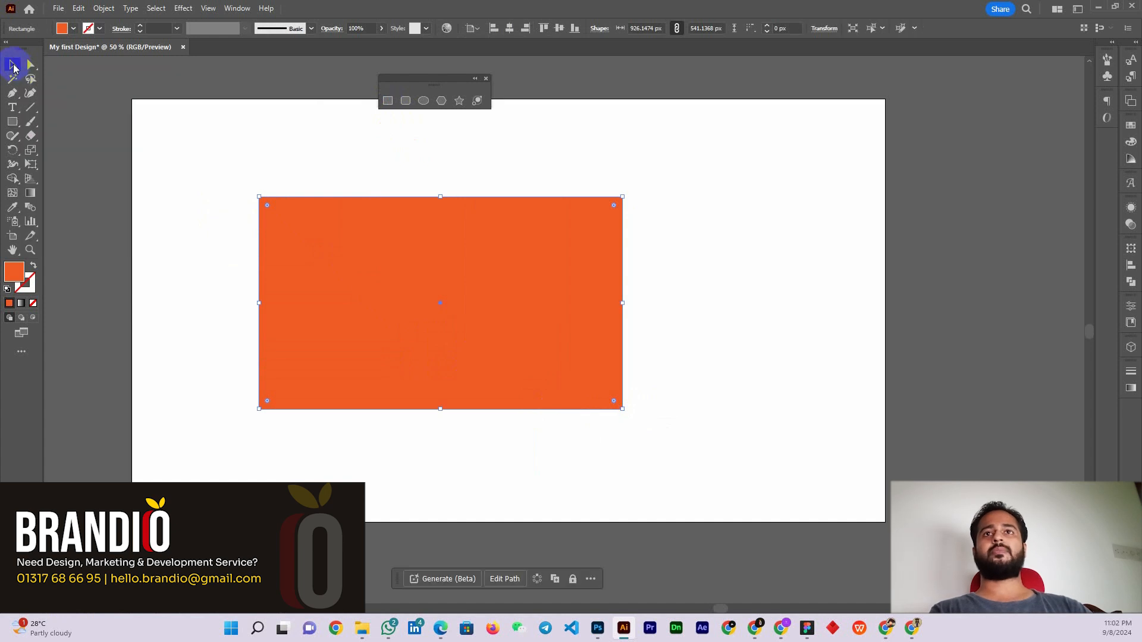
{"action": "scroll", "coordinate": [355, 283], "scroll_direction": "up", "scroll_amount": 1}
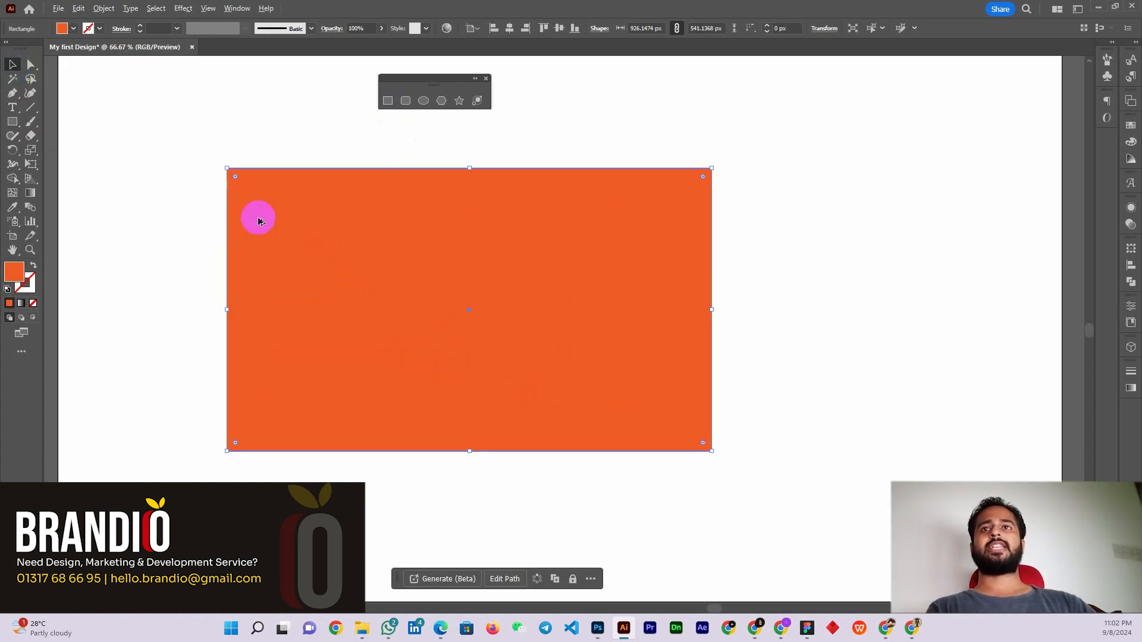
{"action": "left_click", "coordinate": [209, 136]}
{"action": "left_click", "coordinate": [257, 170]}
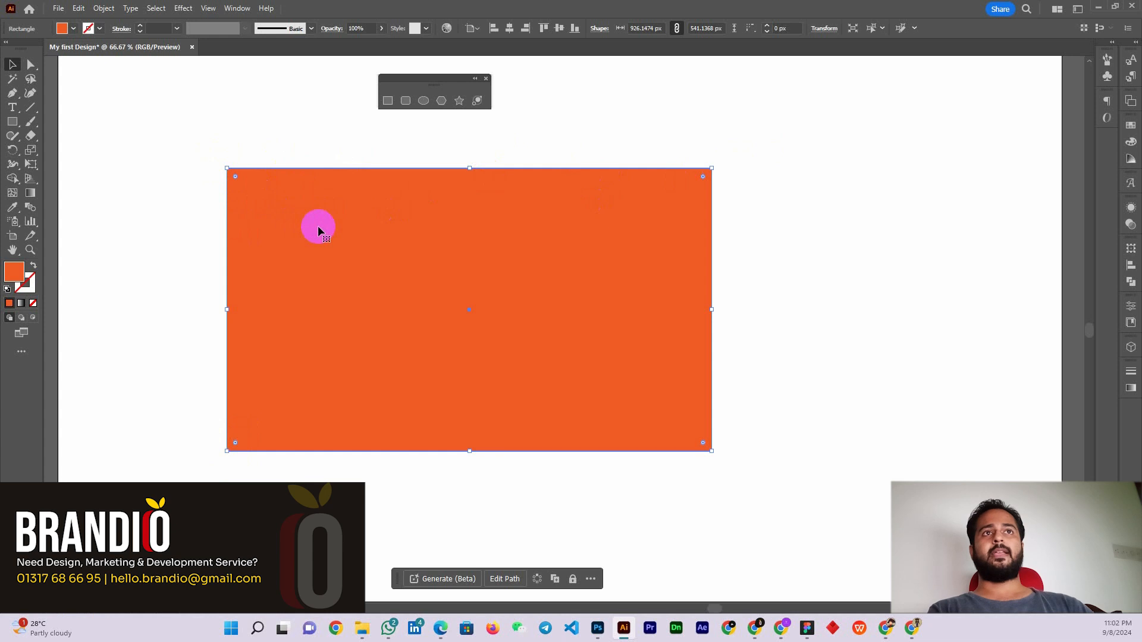
{"action": "left_click_drag", "start_coordinate": [474, 262], "coordinate": [469, 262]}
{"action": "left_click", "coordinate": [338, 250]}
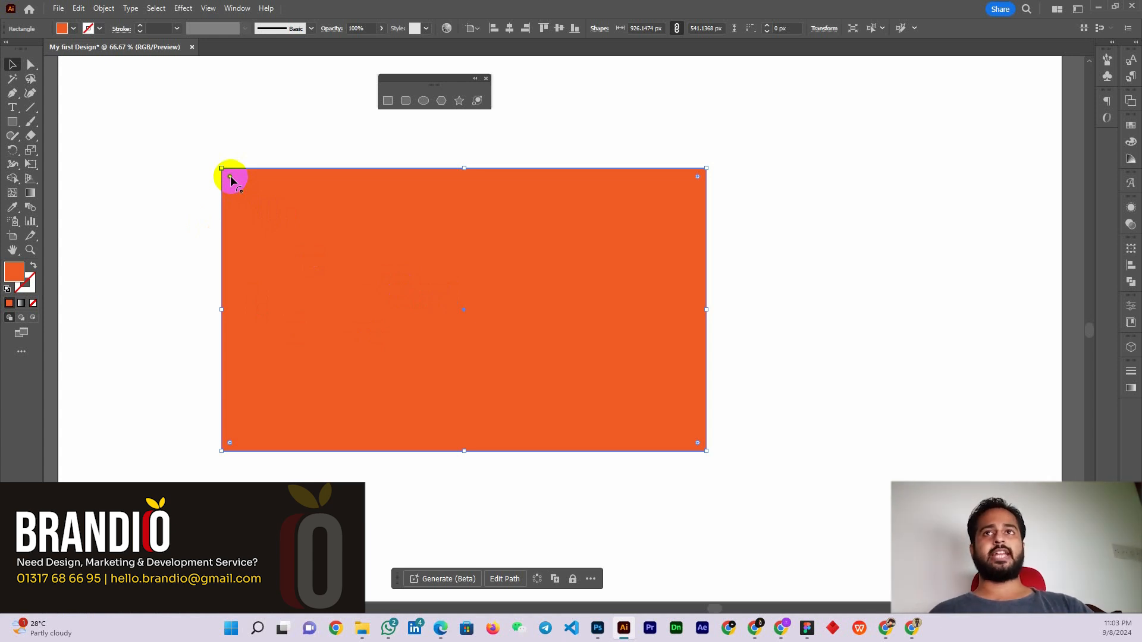
- Try rounding the rectangle's upper-left corner to its maximum radius with the corner widget, undoing each corner adjustment
{"action": "left_click_drag", "start_coordinate": [230, 176], "coordinate": [589, 501]}
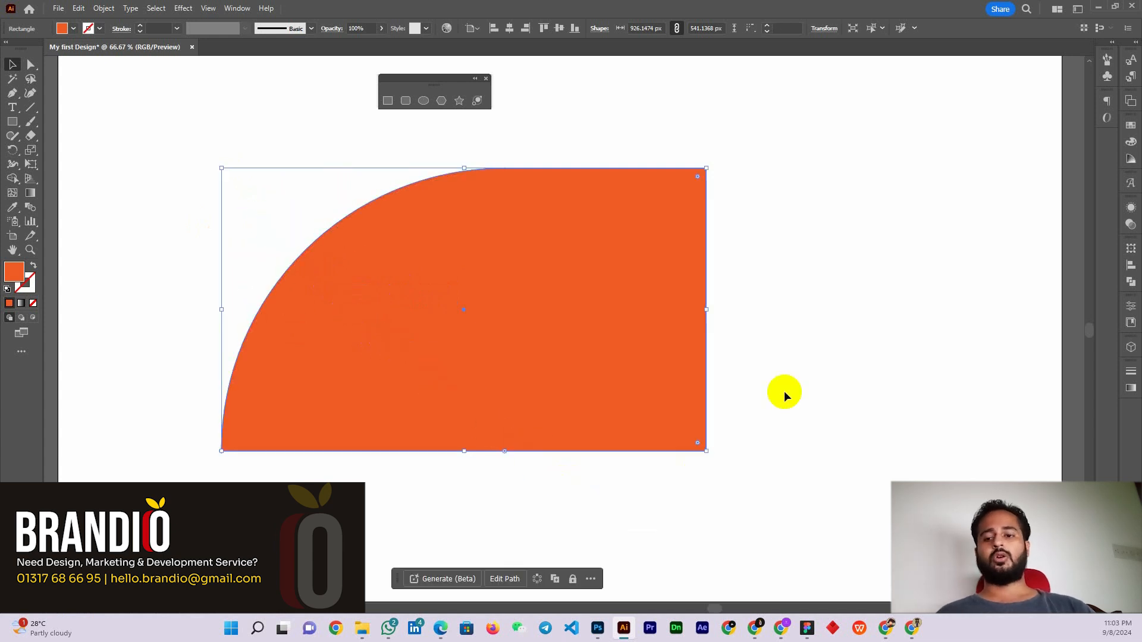
{"action": "left_click", "coordinate": [787, 383]}
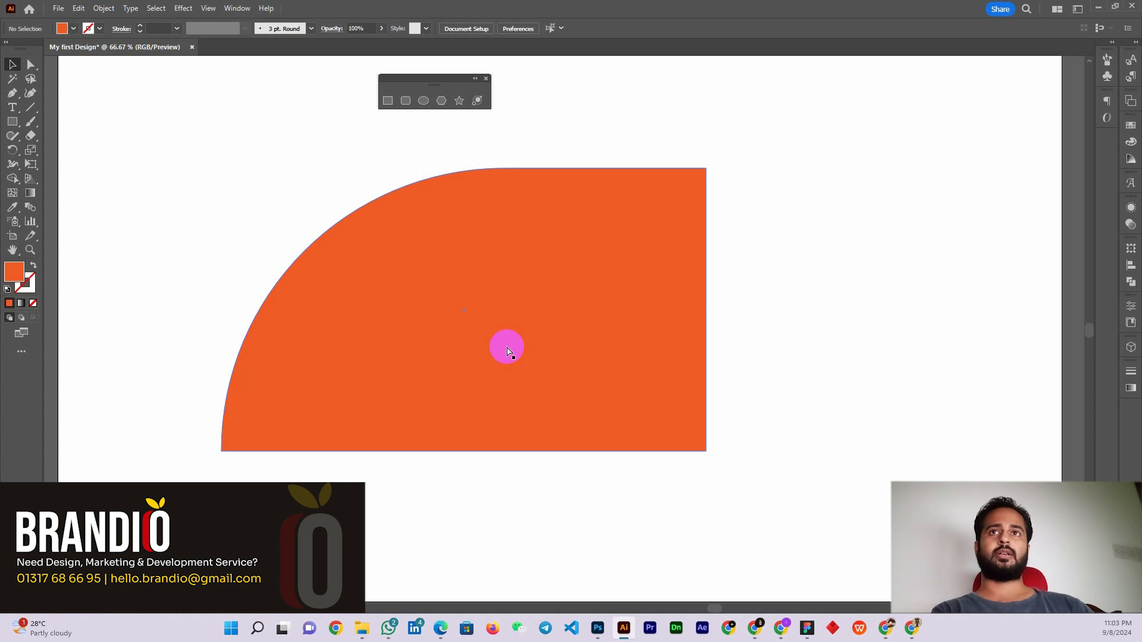
{"action": "key", "text": "ctrl+z"}
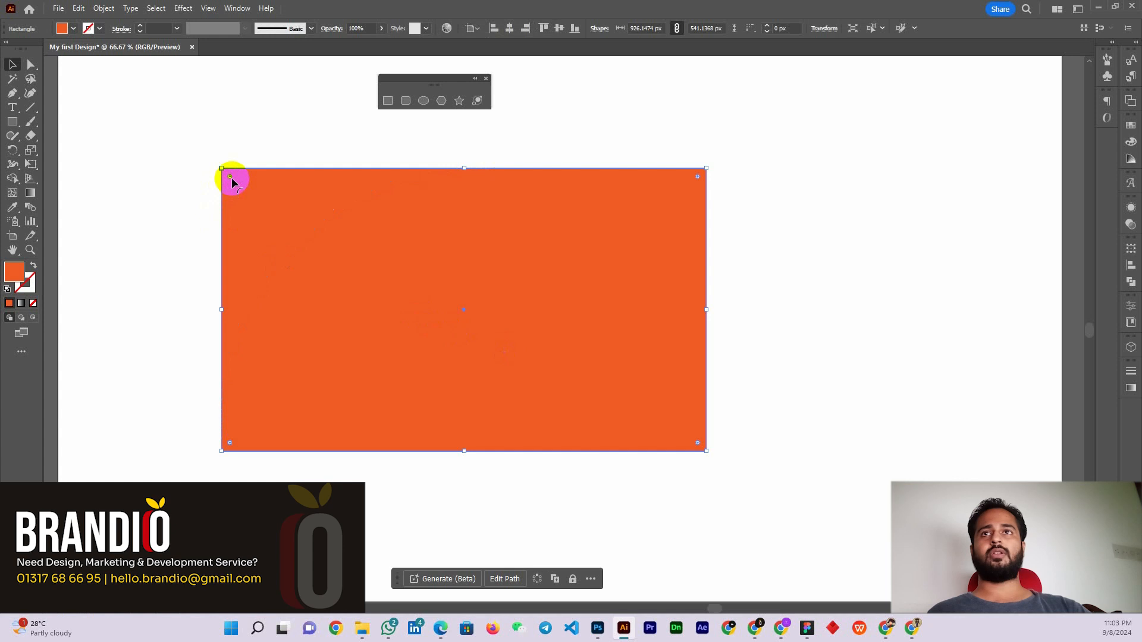
{"action": "left_click_drag", "start_coordinate": [232, 181], "coordinate": [483, 489]}
{"action": "key", "text": "ctrl+z"}
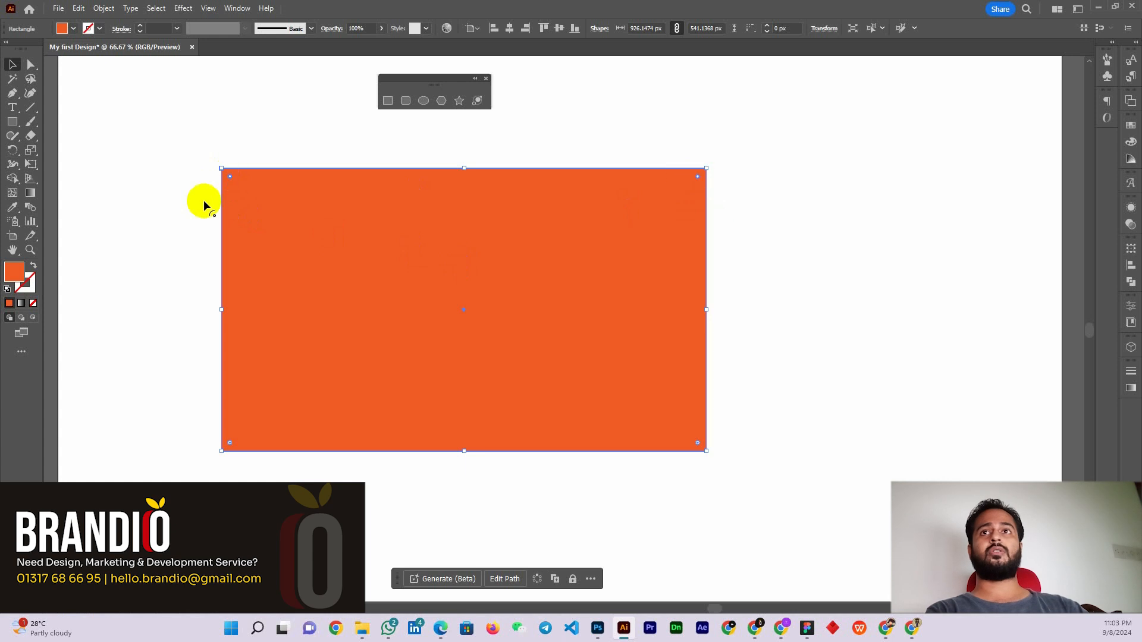
- Round both upper corners of the rectangle into a dome, move it slightly down and left, and undo these changes
{"action": "left_click_drag", "start_coordinate": [231, 179], "coordinate": [395, 505]}
{"action": "left_click", "coordinate": [797, 334]}
{"action": "left_click_drag", "start_coordinate": [537, 351], "coordinate": [506, 367]}
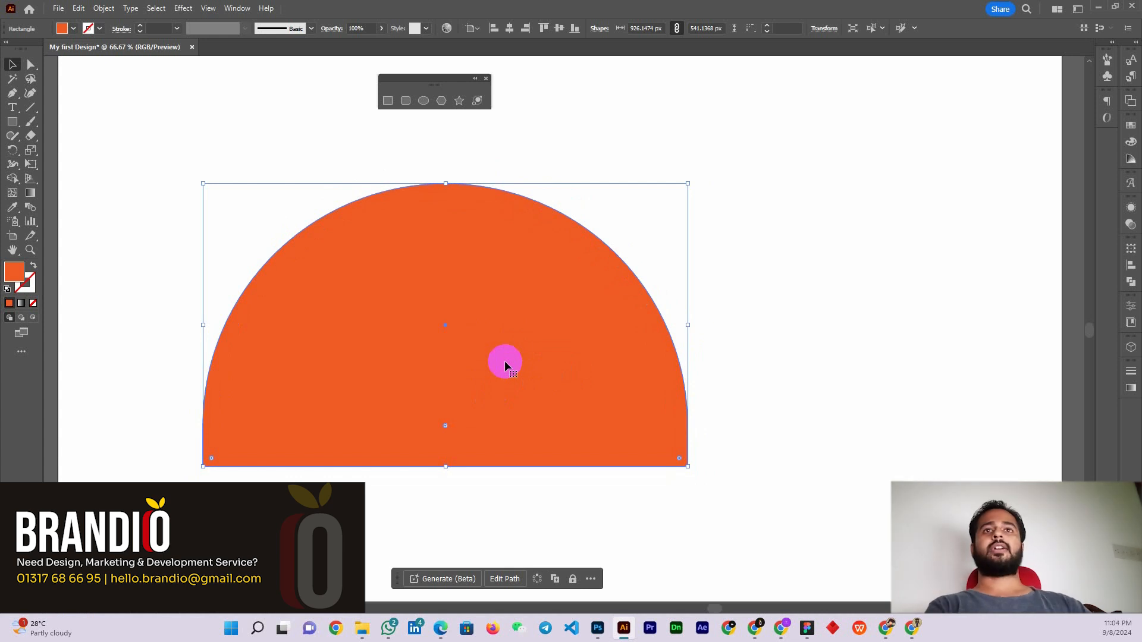
{"action": "left_click_drag", "start_coordinate": [505, 367], "coordinate": [504, 368]}
{"action": "key", "text": "ctrl+z"}
{"action": "key", "text": "ctrl+z"}
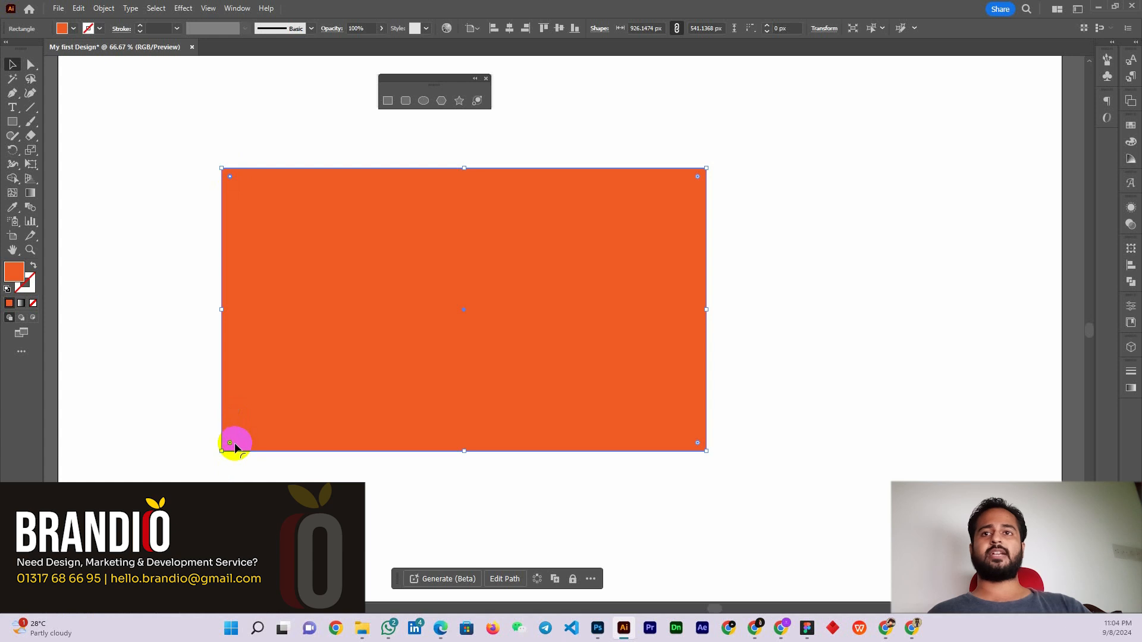
- Round the rectangle's lower-left, upper-left and upper-right corners by different amounts and delete the resulting shape
{"action": "left_click_drag", "start_coordinate": [230, 445], "coordinate": [332, 320]}
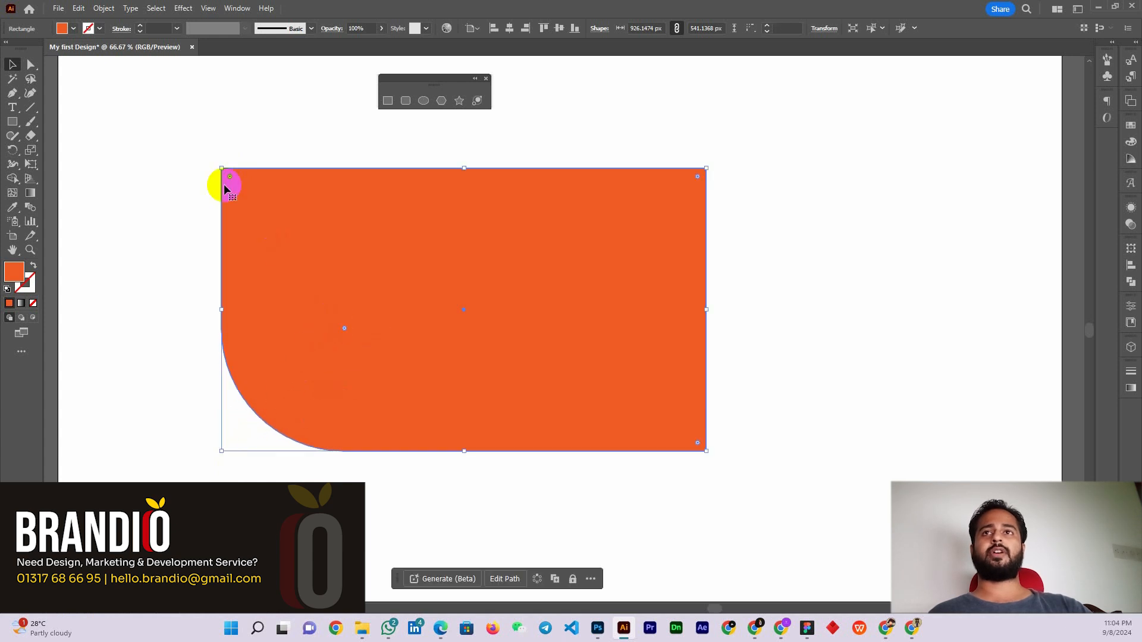
{"action": "left_click_drag", "start_coordinate": [230, 177], "coordinate": [268, 209]}
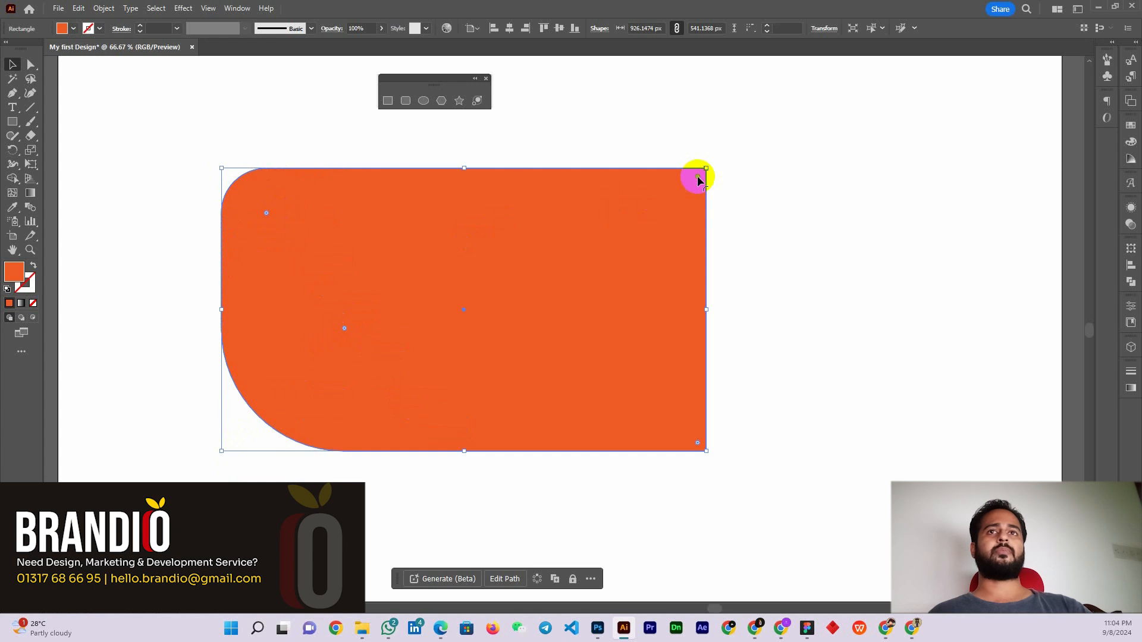
{"action": "left_click_drag", "start_coordinate": [698, 178], "coordinate": [352, 428]}
{"action": "left_click", "coordinate": [773, 212]}
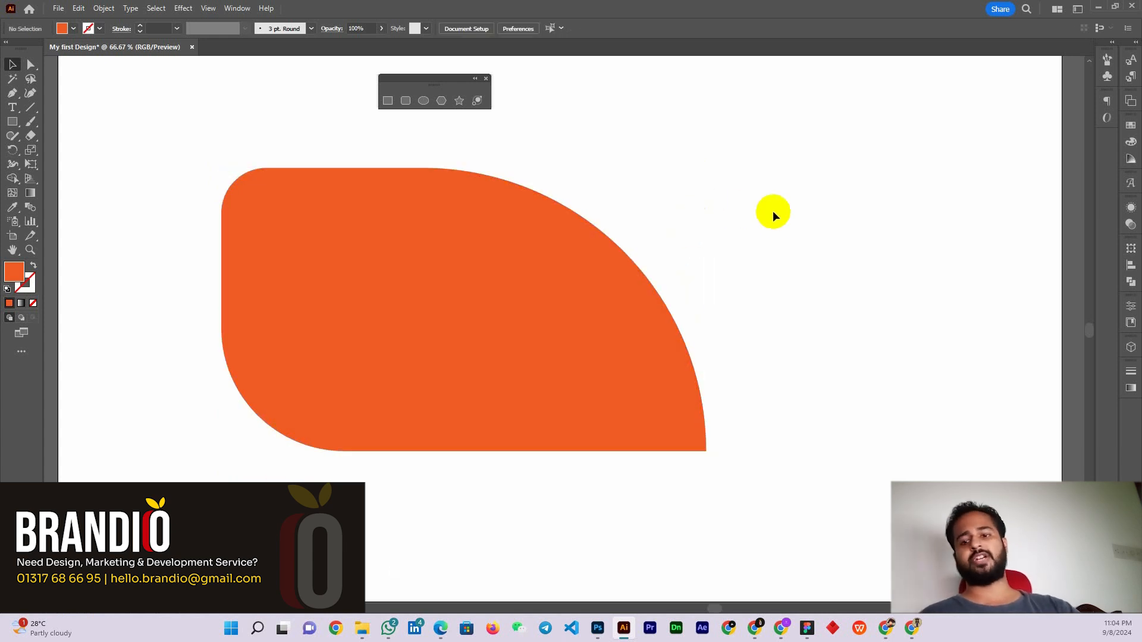
{"action": "left_click_drag", "start_coordinate": [540, 298], "coordinate": [563, 293]}
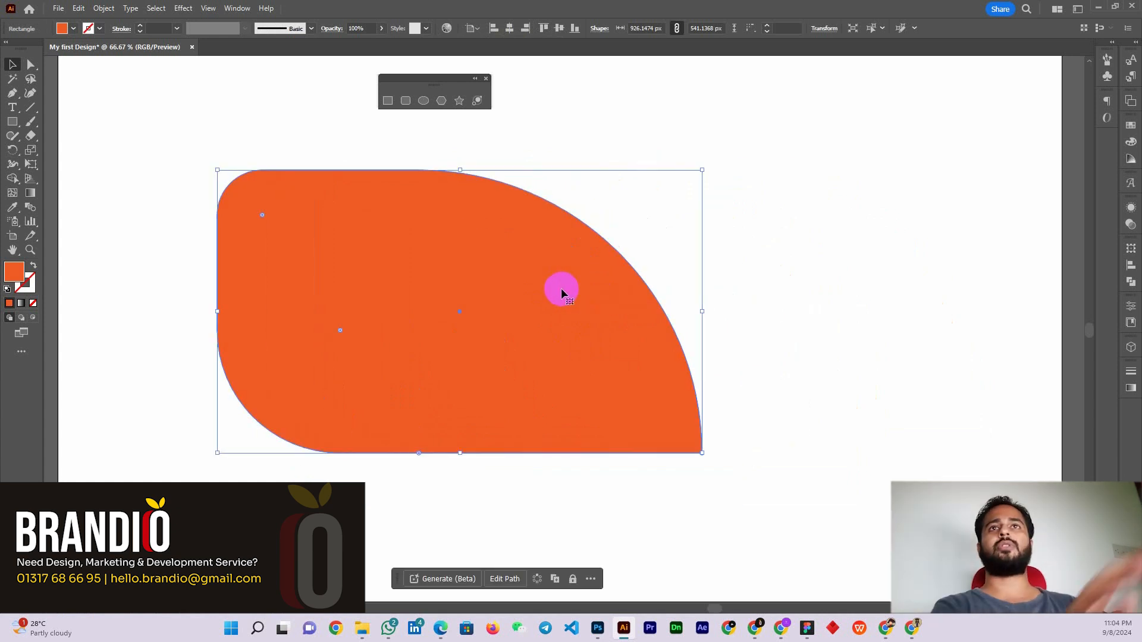
{"action": "key", "text": "Delete"}
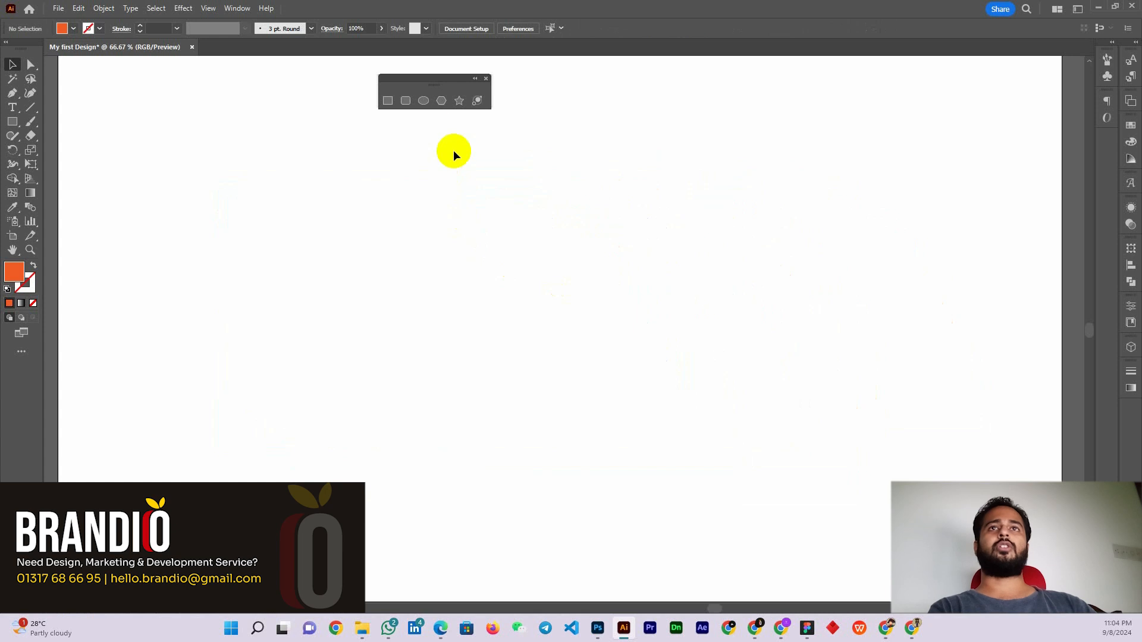
- Draw an upright five-pointed star about 441 × 419 px in the artboard's left half and reposition it with the Selection tool
{"action": "left_click", "coordinate": [461, 104]}
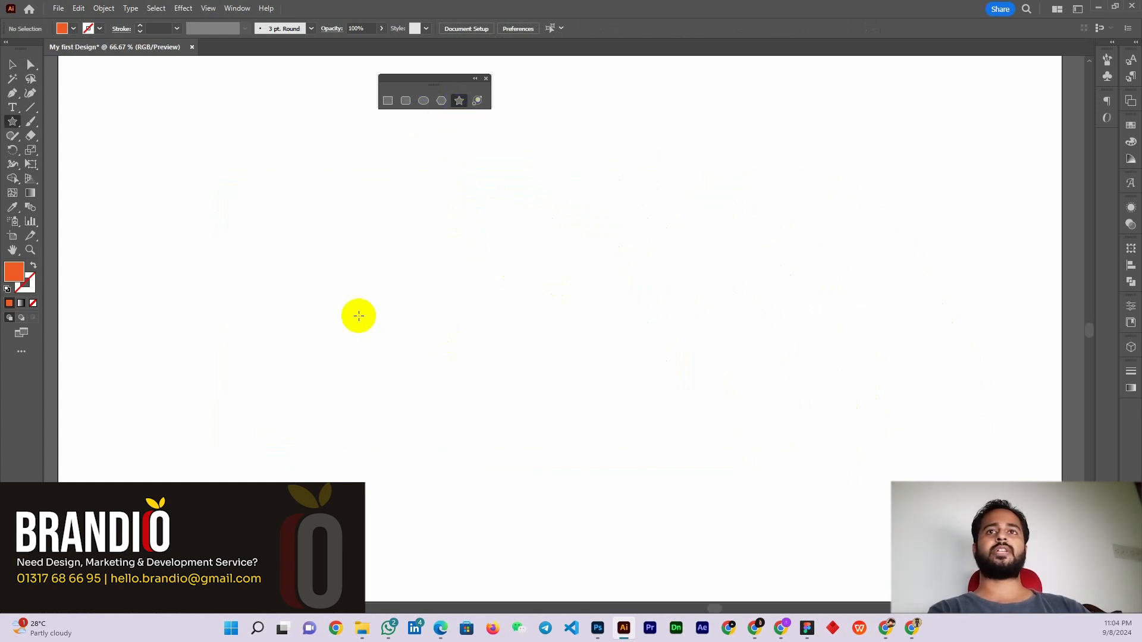
{"action": "left_click_drag", "start_coordinate": [344, 260], "coordinate": [408, 372]}
{"action": "key", "text": "v"}
{"action": "left_click_drag", "start_coordinate": [328, 246], "coordinate": [351, 275]}
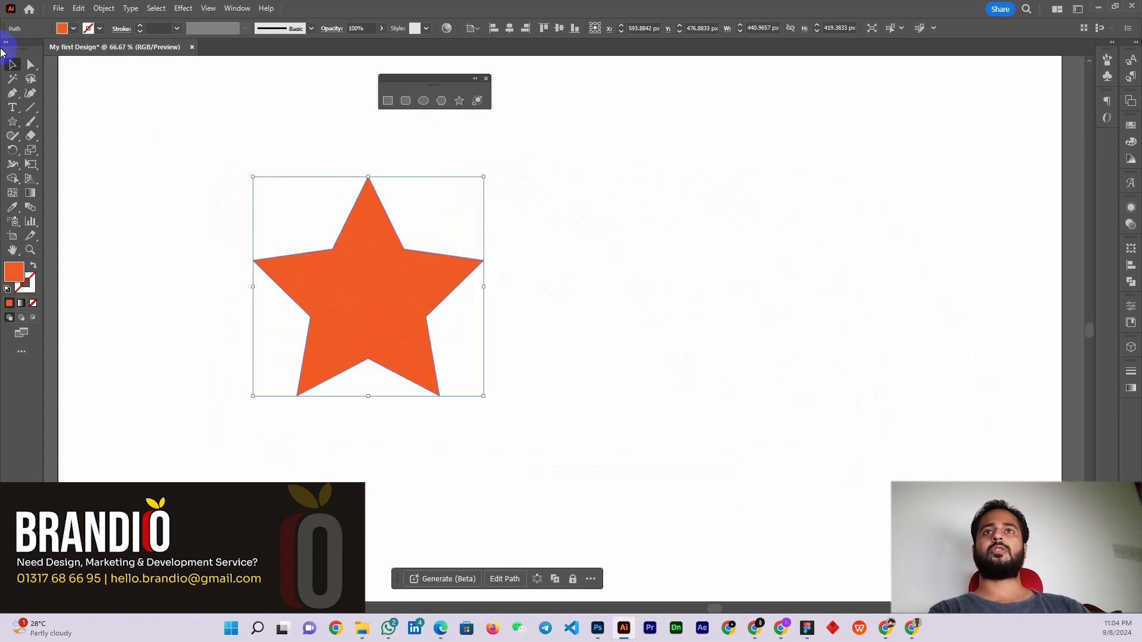
{"action": "left_click", "coordinate": [405, 311]}
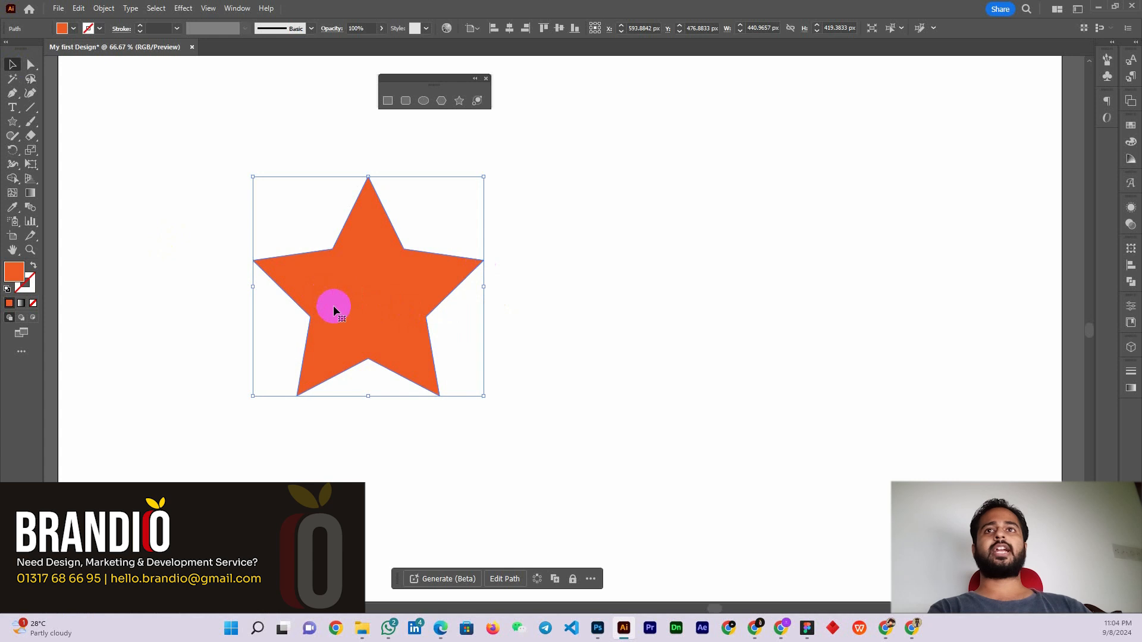
- Examine the selected star's tips and inner corners at a higher zoom for corner-rounding handles
{"action": "scroll", "coordinate": [361, 263], "scroll_direction": "up", "scroll_amount": 2}
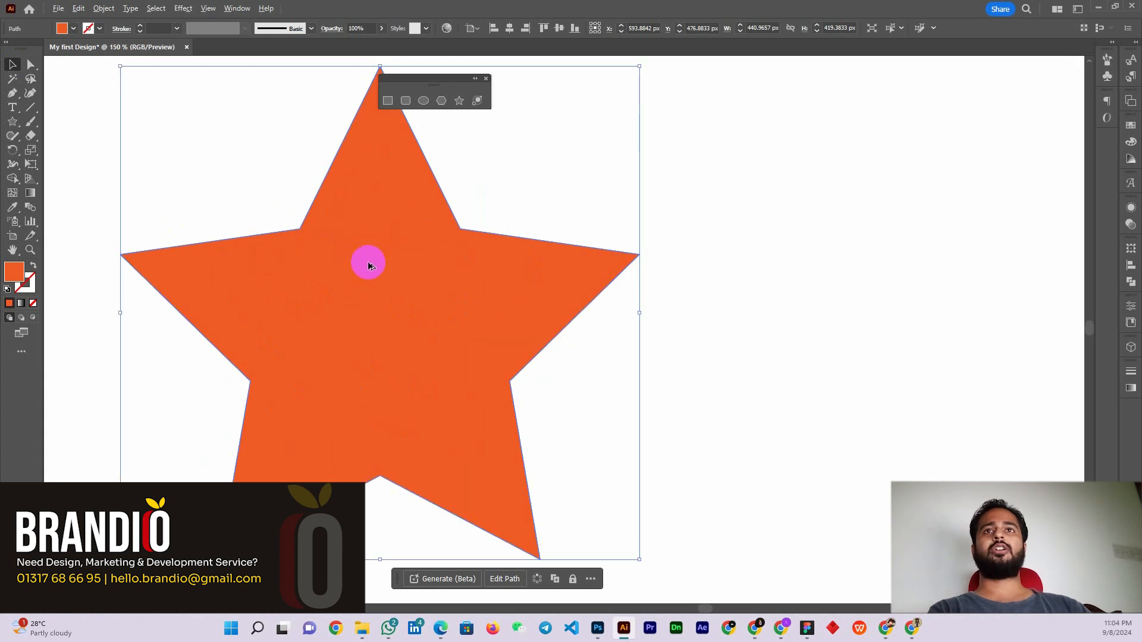
{"action": "scroll", "coordinate": [368, 261], "scroll_direction": "down", "scroll_amount": 1}
{"action": "scroll", "coordinate": [381, 148], "scroll_direction": "up", "scroll_amount": 1}
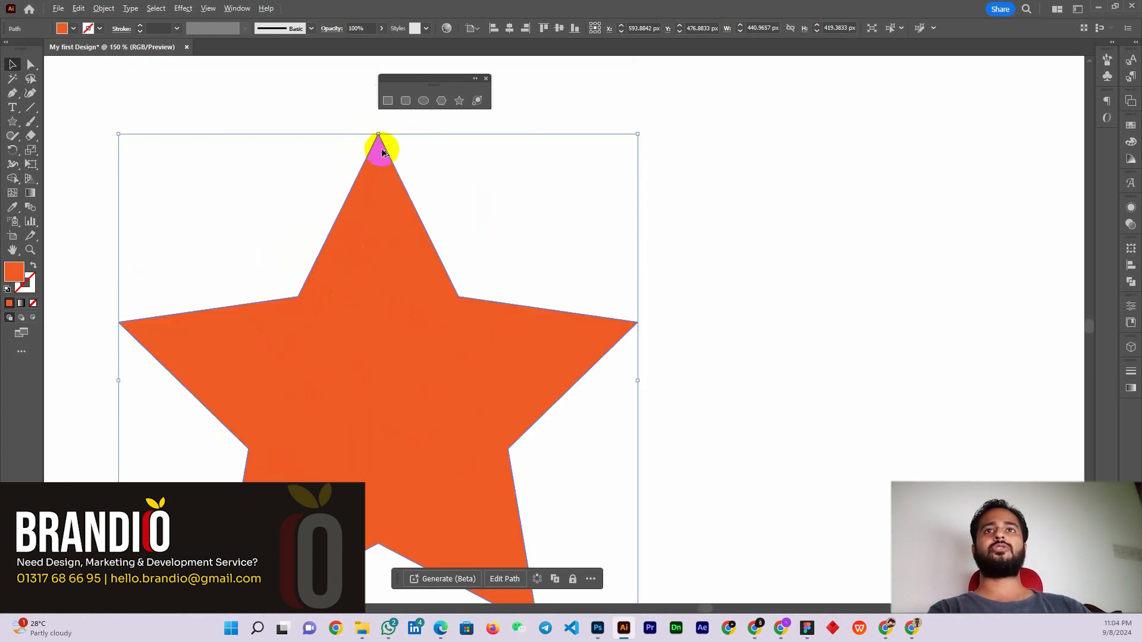
{"action": "scroll", "coordinate": [381, 148], "scroll_direction": "up", "scroll_amount": 1}
{"action": "scroll", "coordinate": [375, 146], "scroll_direction": "down", "scroll_amount": 1}
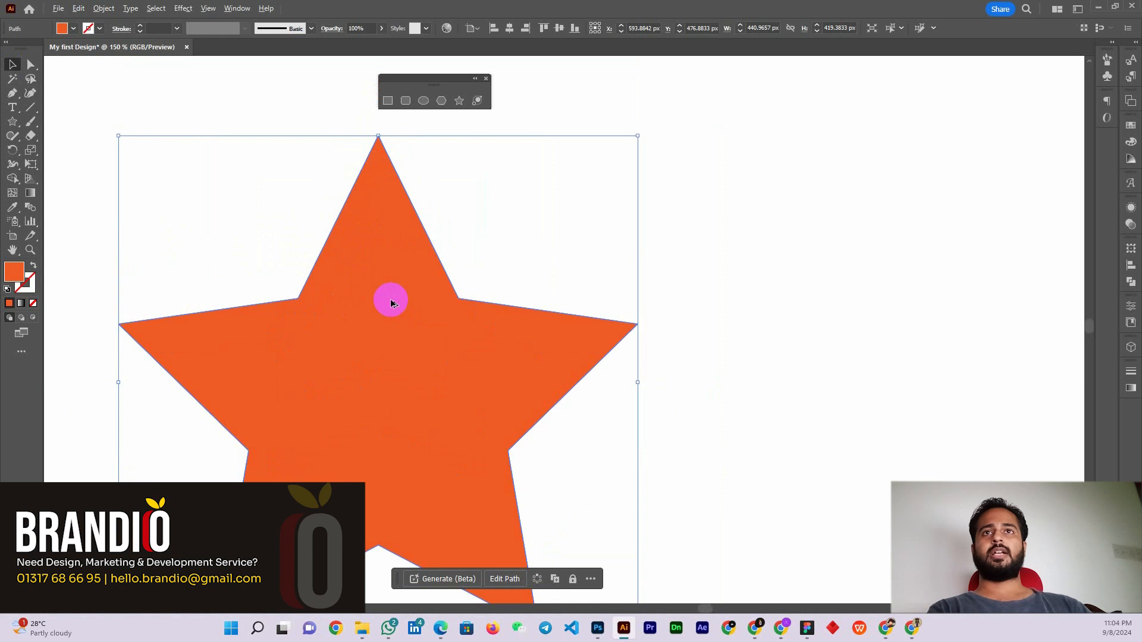
{"action": "scroll", "coordinate": [391, 304], "scroll_direction": "down", "scroll_amount": 1}
{"action": "scroll", "coordinate": [387, 304], "scroll_direction": "up", "scroll_amount": 1}
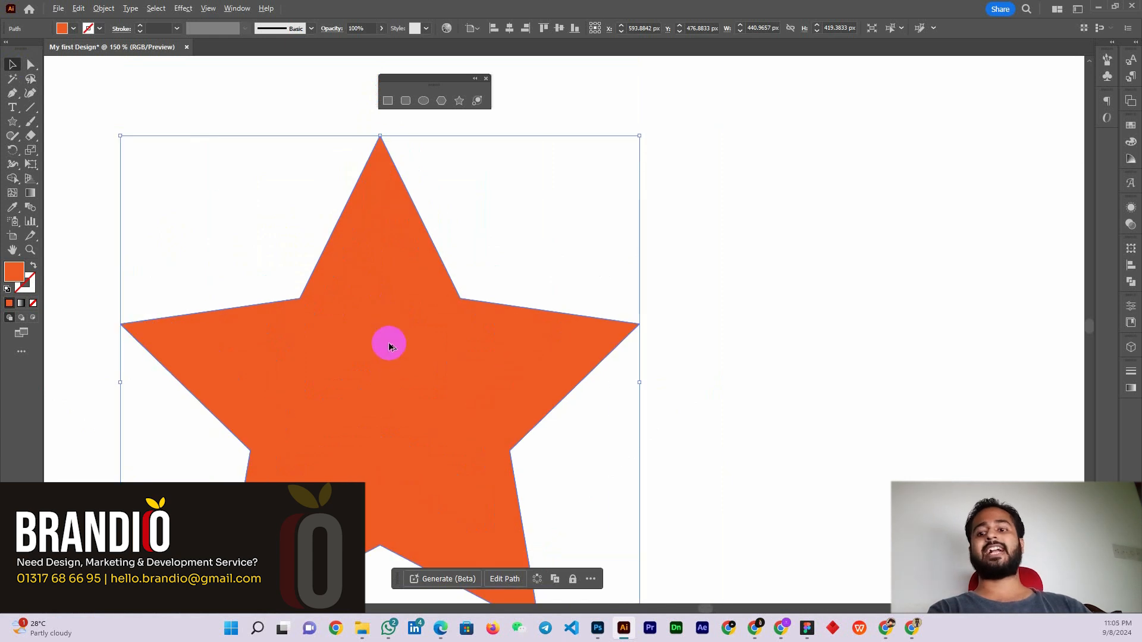
{"action": "scroll", "coordinate": [389, 346], "scroll_direction": "down", "scroll_amount": 1}
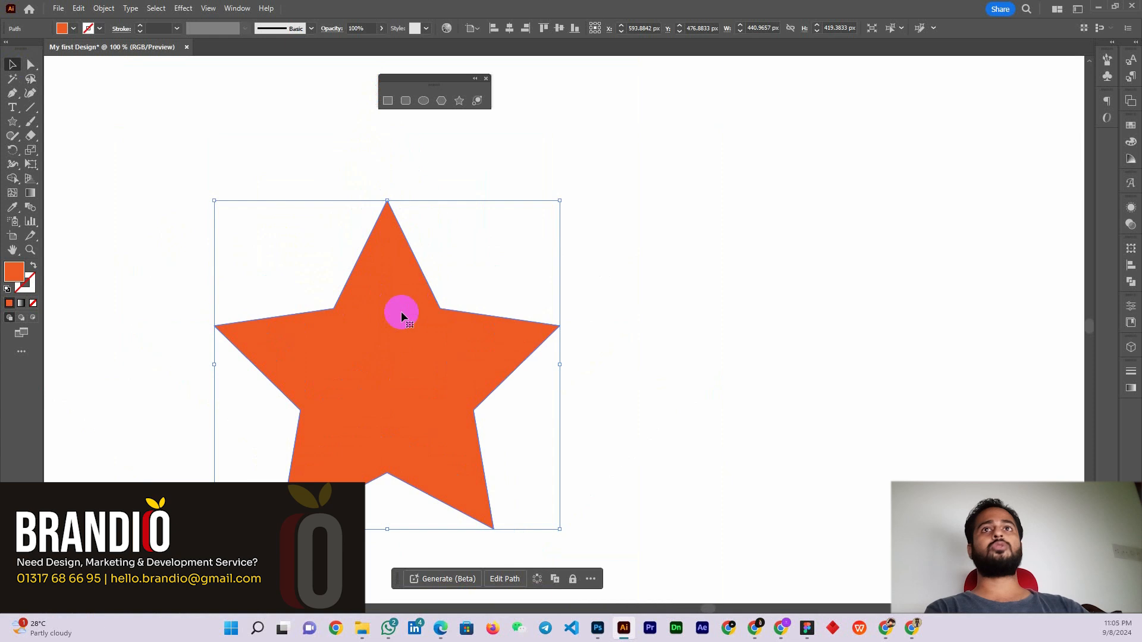
- Draw a square about 294 × 294 px to the right of the star with the Rectangle tool
{"action": "left_click", "coordinate": [387, 100]}
{"action": "left_click_drag", "start_coordinate": [703, 176], "coordinate": [933, 407]}
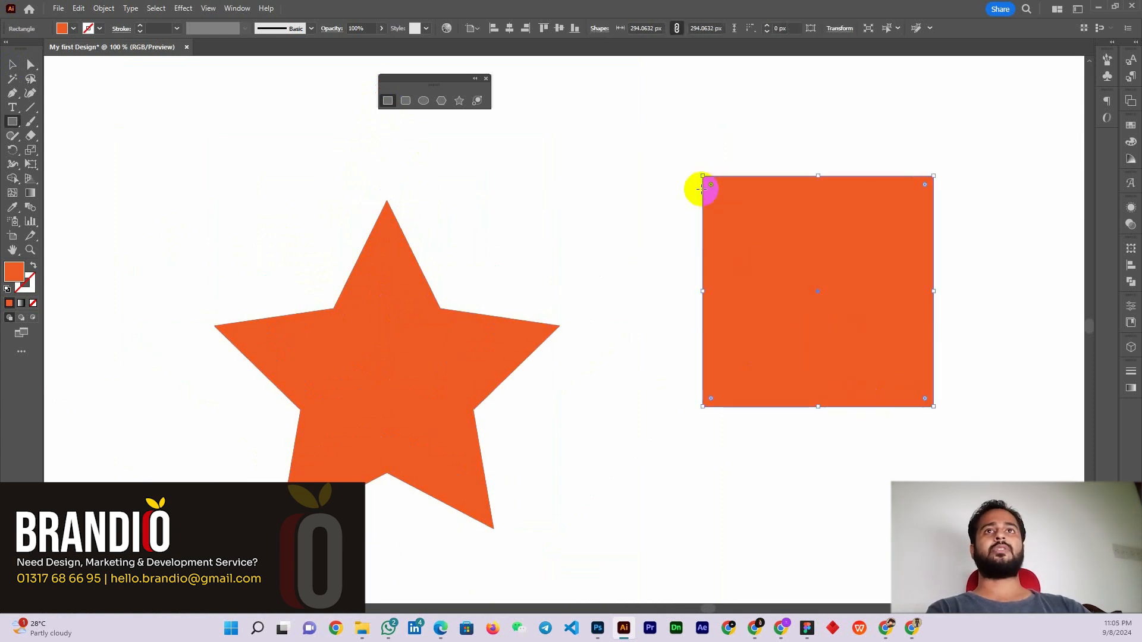
{"action": "left_click", "coordinate": [459, 101]}
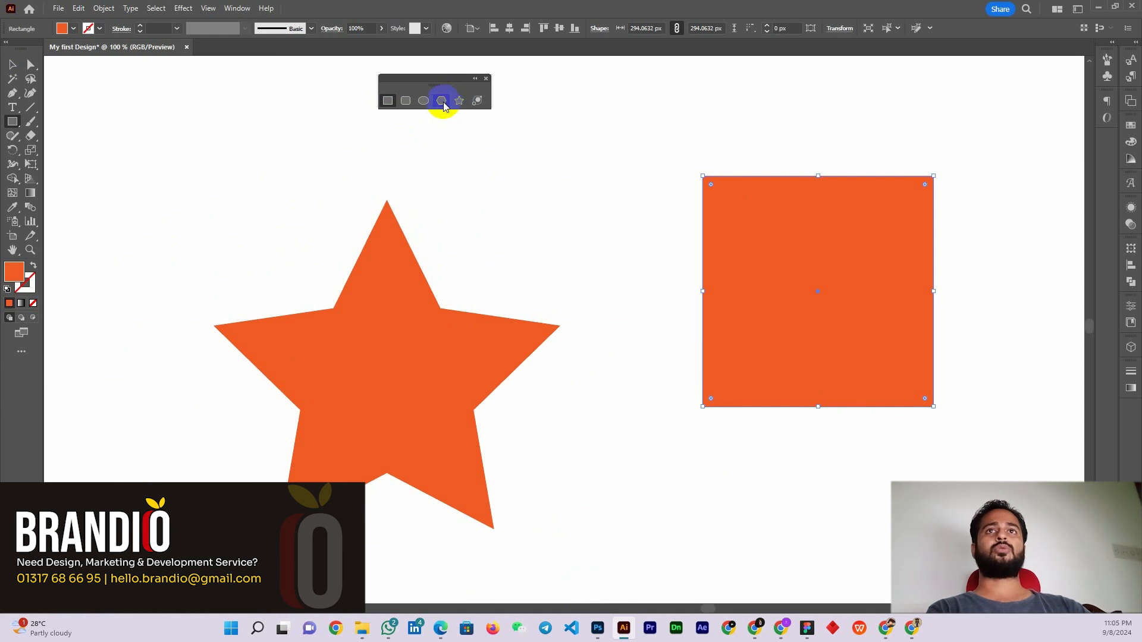
- Draw a hexagon about 165 × 143 px above and left of the star with the Polygon tool, and move it slightly down and right
{"action": "left_click", "coordinate": [440, 100]}
{"action": "left_click_drag", "start_coordinate": [154, 125], "coordinate": [200, 175]}
{"action": "key", "text": "v"}
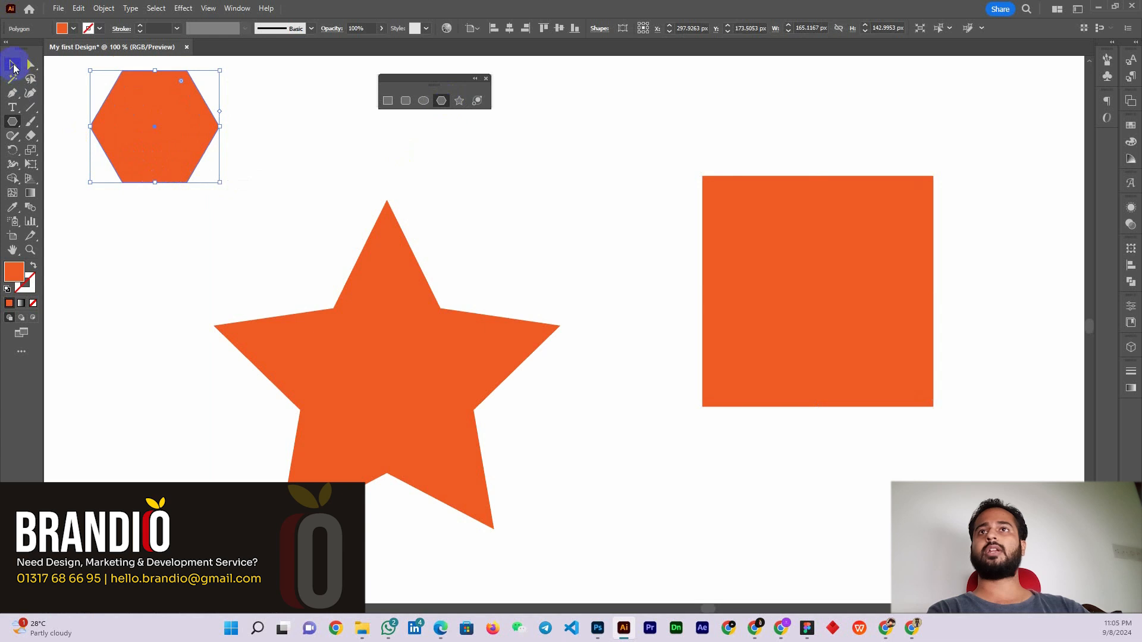
{"action": "left_click_drag", "start_coordinate": [158, 126], "coordinate": [208, 205]}
{"action": "scroll", "coordinate": [206, 227], "scroll_direction": "up", "scroll_amount": 1}
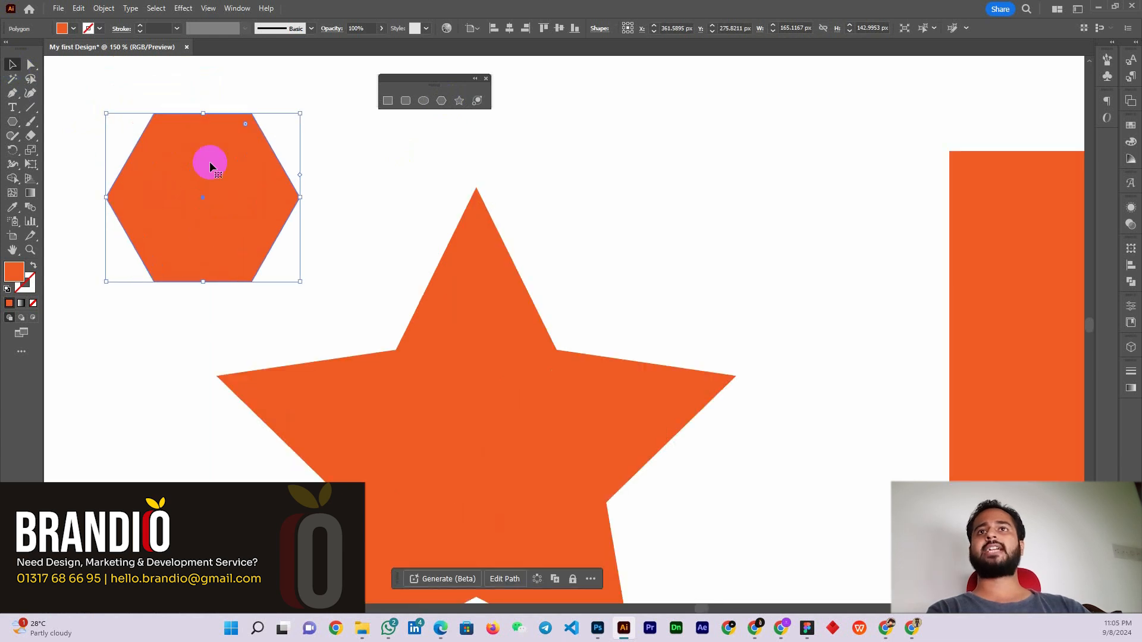
{"action": "left_click", "coordinate": [246, 124]}
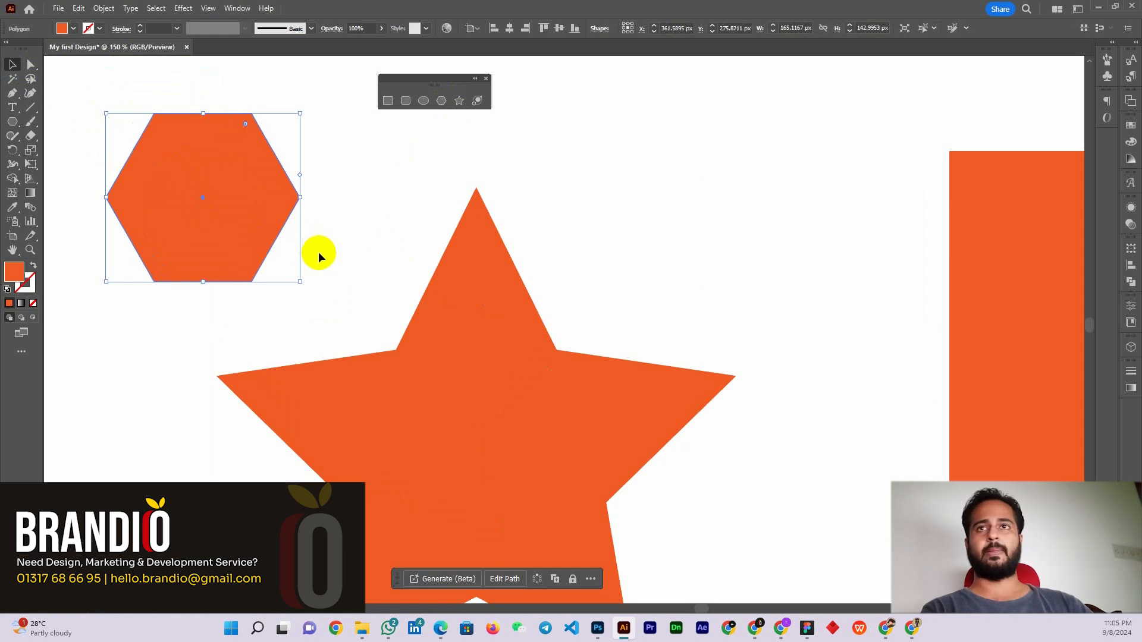
- Delete the hexagon, the star and the square to empty the artboard
{"action": "scroll", "coordinate": [300, 248], "scroll_direction": "down", "scroll_amount": 2}
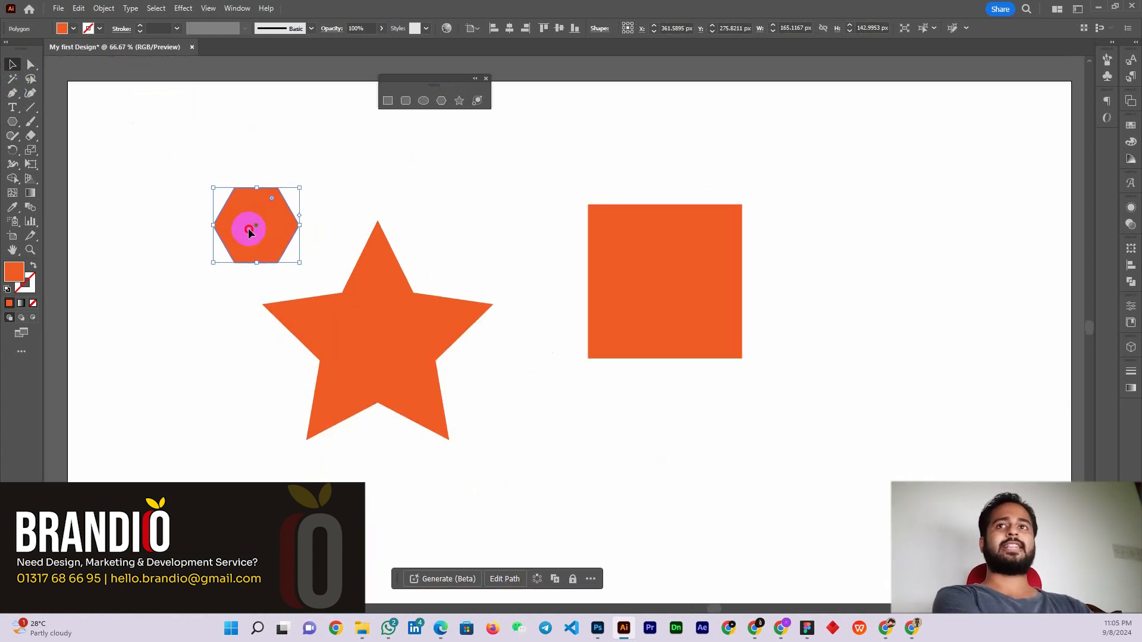
{"action": "key", "text": "Delete"}
{"action": "left_click", "coordinate": [364, 334]}
{"action": "key", "text": "Delete"}
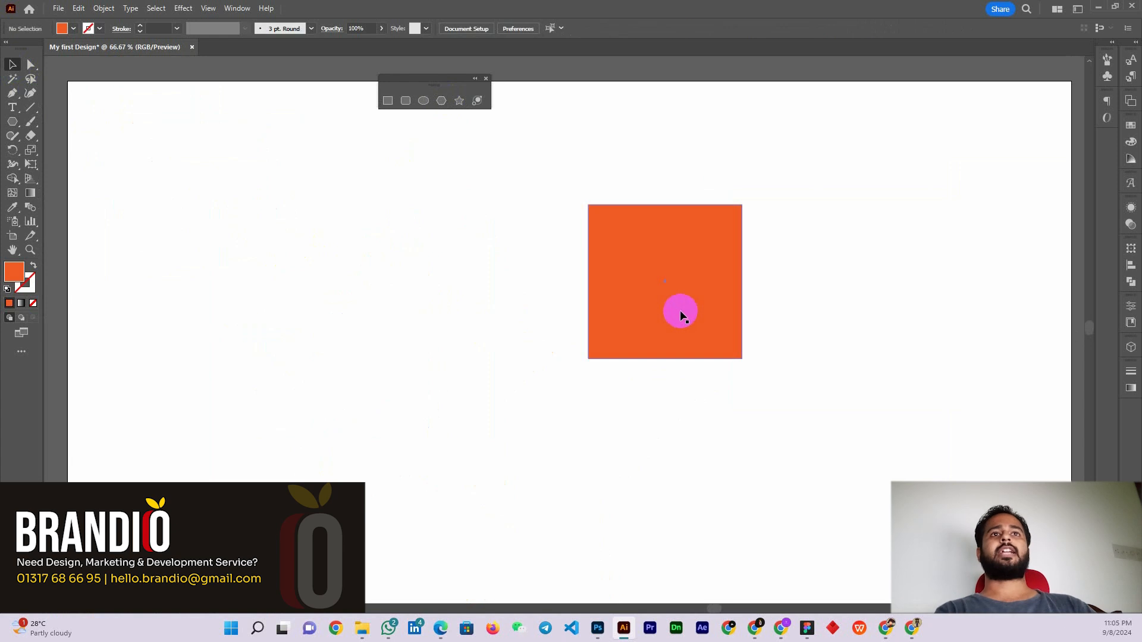
{"action": "left_click", "coordinate": [680, 309]}
{"action": "left_click", "coordinate": [607, 288]}
{"action": "key", "text": "Delete"}
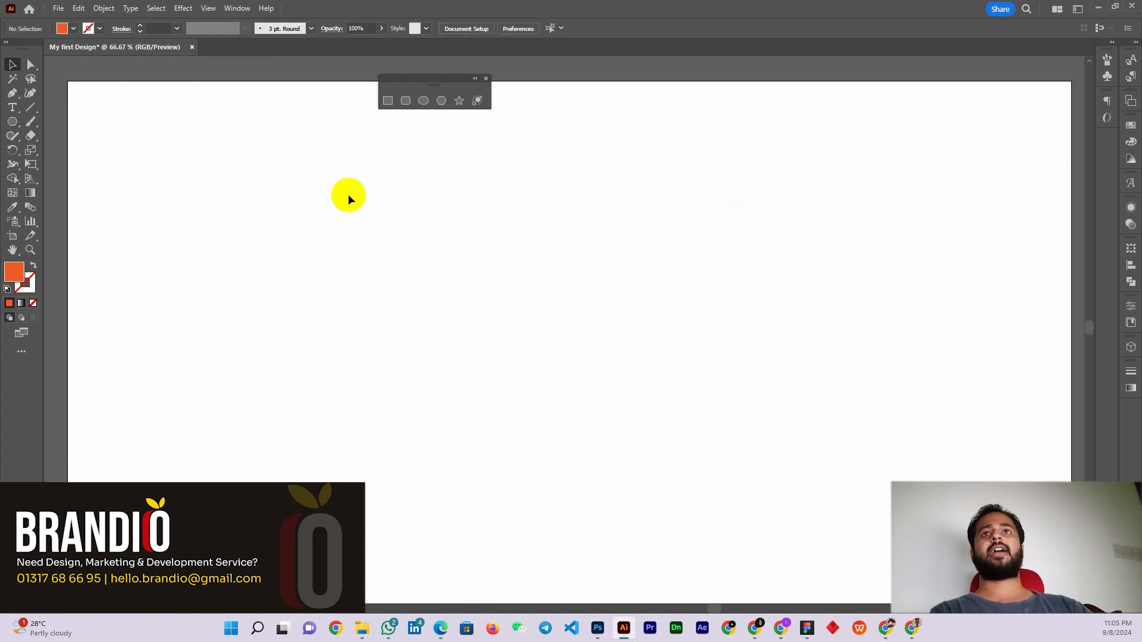
- Move the floating shape tools palette toward the main toolbar, just above the artboard's upper edge
{"action": "left_click_drag", "start_coordinate": [440, 88], "coordinate": [374, 88]}
{"action": "scroll", "coordinate": [285, 183], "scroll_direction": "up", "scroll_amount": 1}
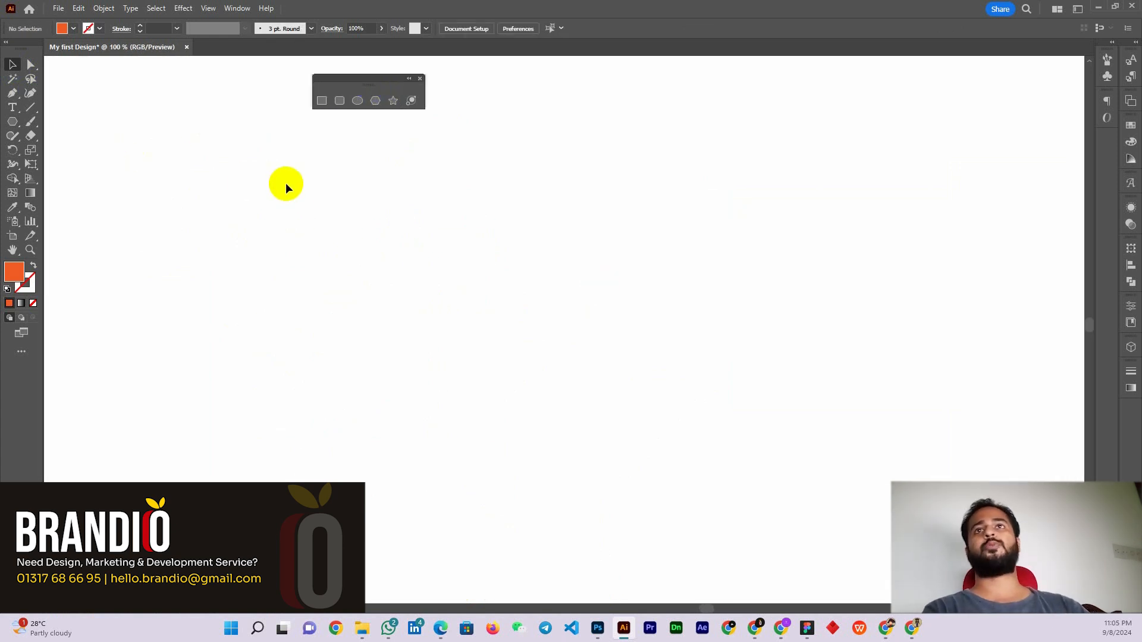
{"action": "scroll", "coordinate": [303, 199], "scroll_direction": "down", "scroll_amount": 1}
{"action": "scroll", "coordinate": [315, 173], "scroll_direction": "up", "scroll_amount": 1}
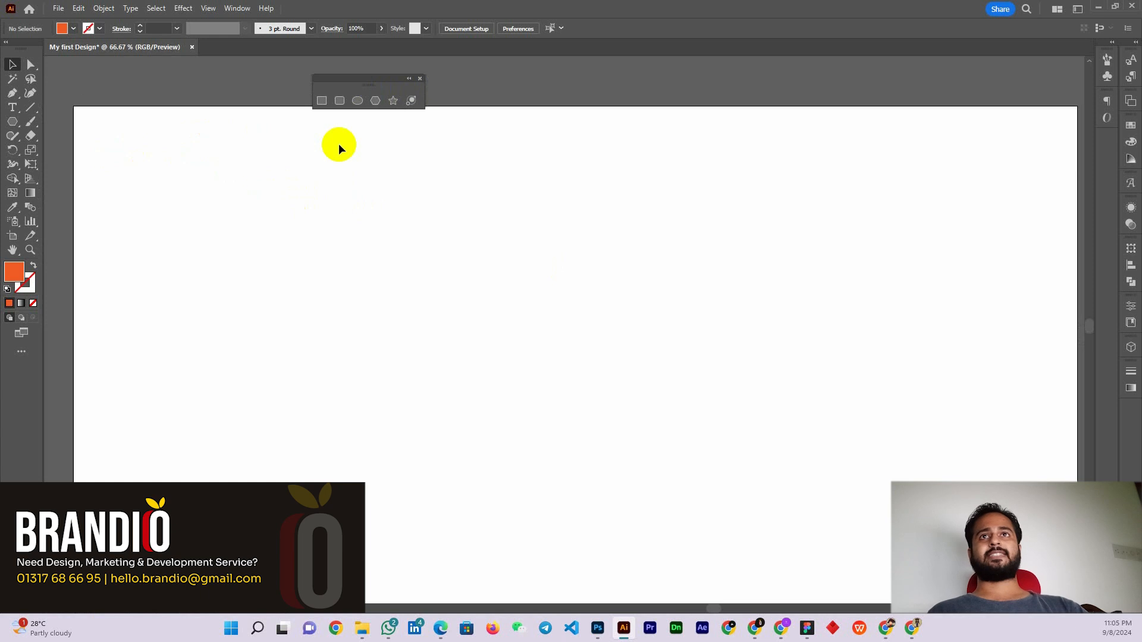
{"action": "left_click", "coordinate": [358, 101]}
{"action": "left_click_drag", "start_coordinate": [361, 102], "coordinate": [297, 93]}
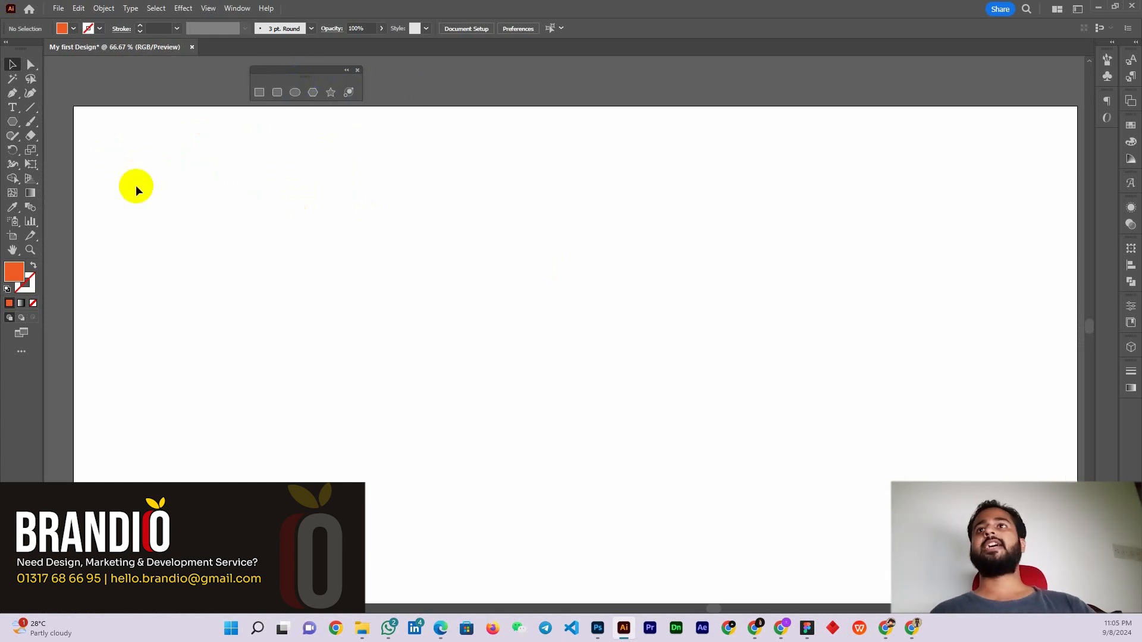
- Add the text "Direct Selection Tool" at 72 pt in the upper part of the artboard
{"action": "left_click", "coordinate": [19, 117]}
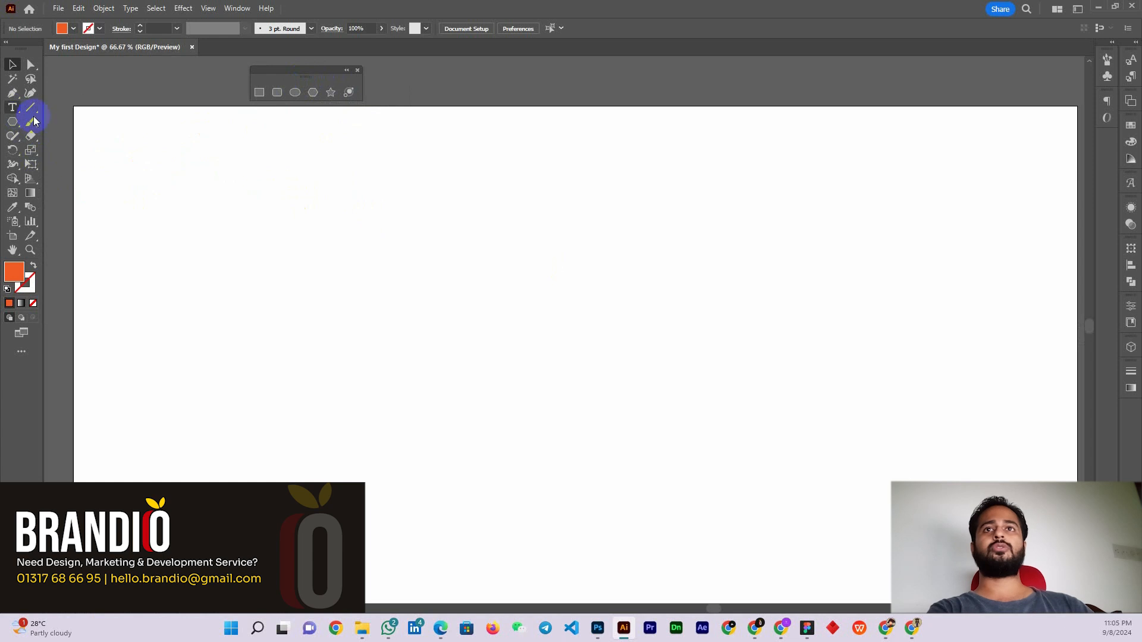
{"action": "left_click", "coordinate": [347, 201]}
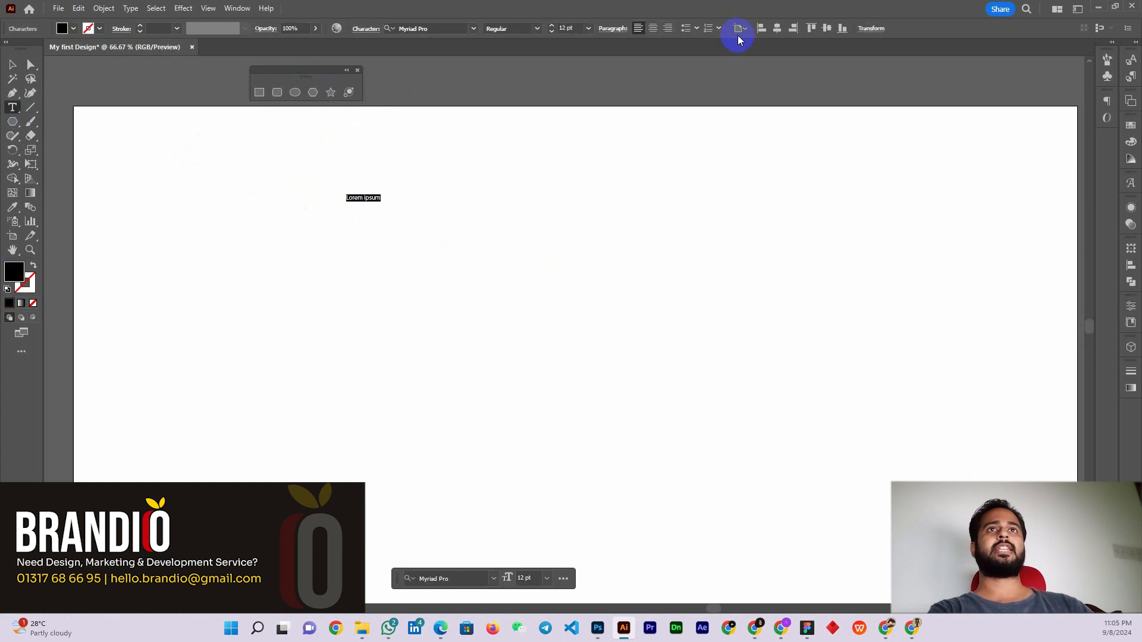
{"action": "left_click", "coordinate": [587, 29]}
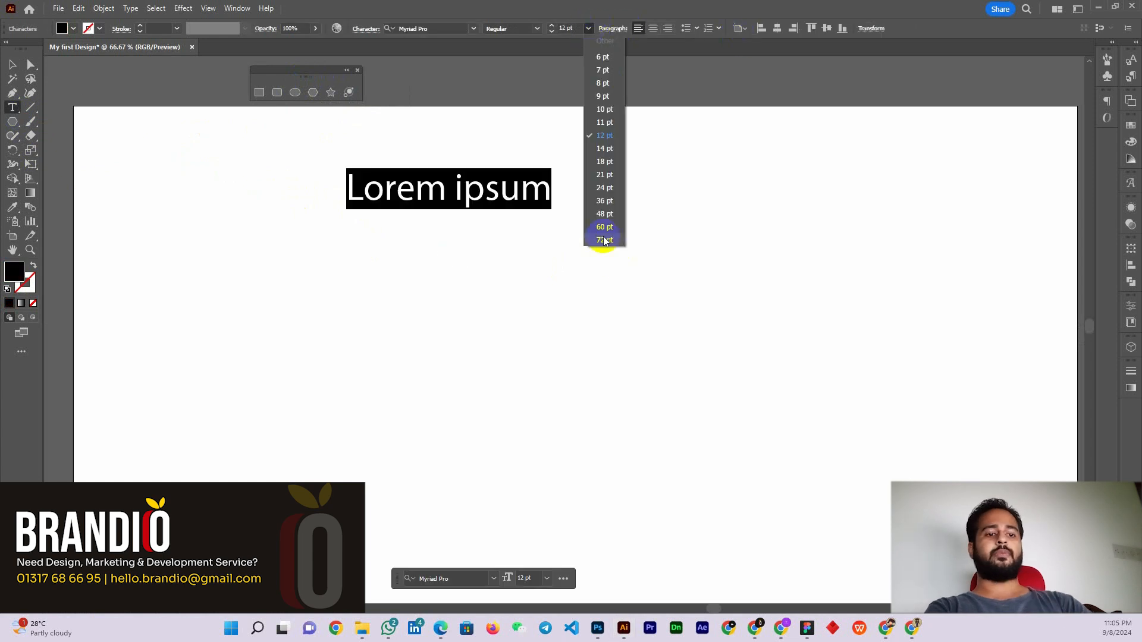
{"action": "left_click", "coordinate": [603, 236]}
{"action": "type", "text": "d"}
{"action": "key", "text": "BackSpace"}
{"action": "type", "text": "D"}
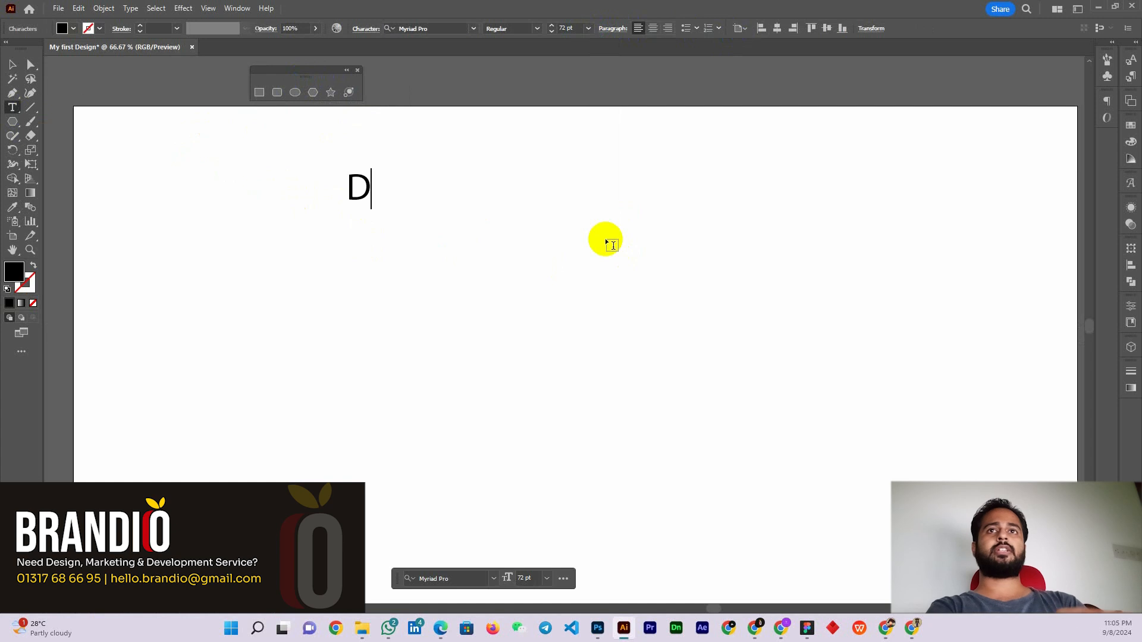
{"action": "type", "text": "irect Sel"}
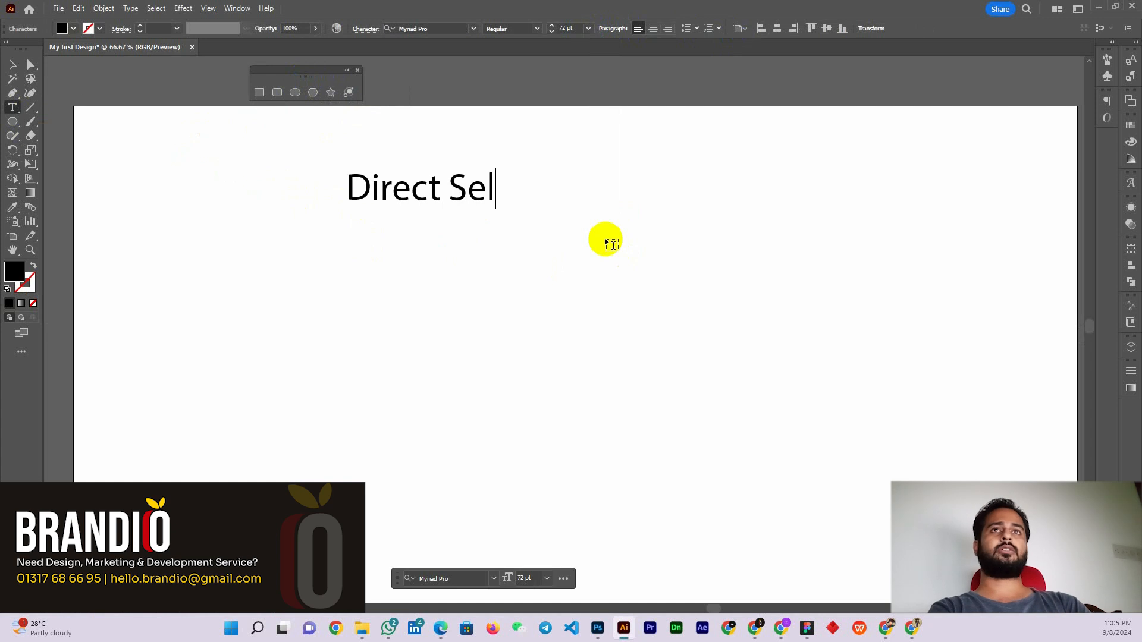
{"action": "type", "text": "ection Tool"}
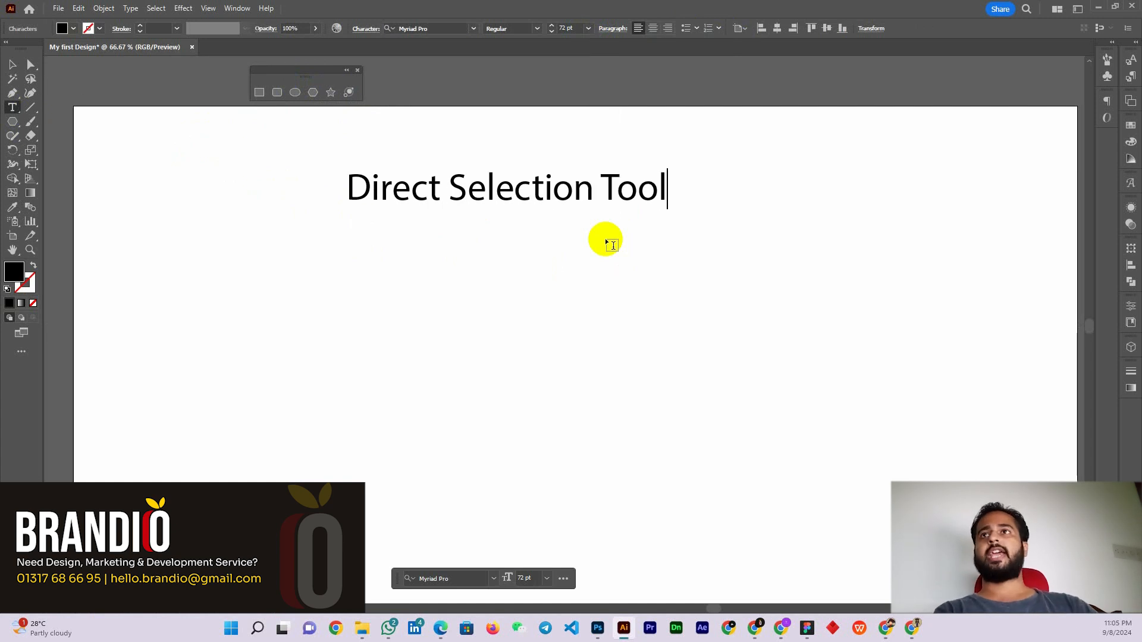
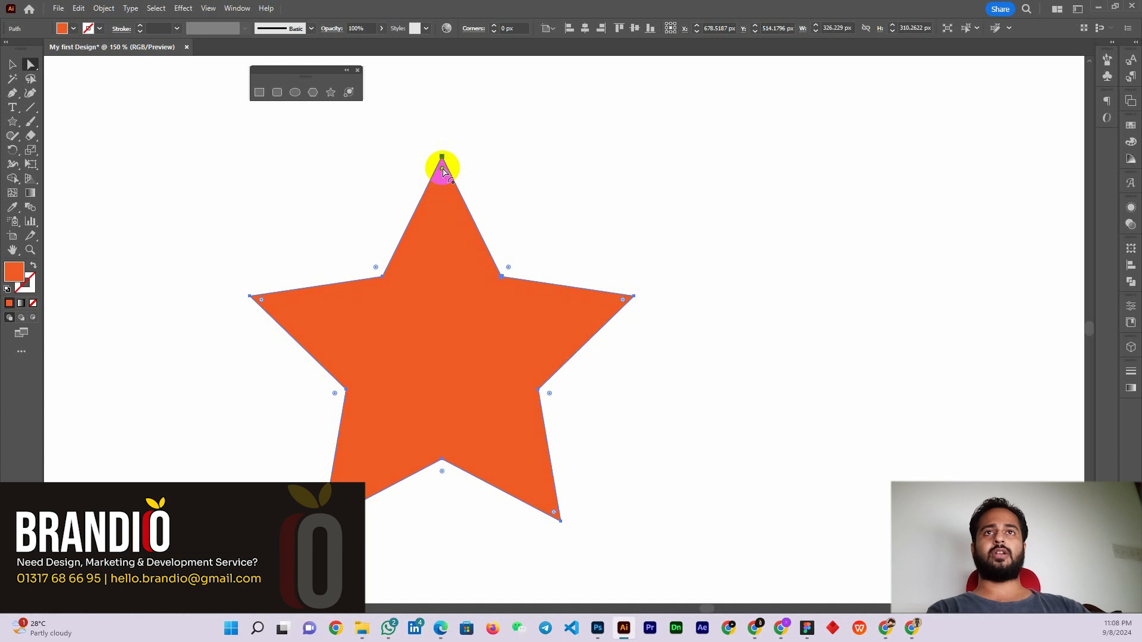
- Round the star's top tip to a radius of about 56 px and pull both bottom tips up to its centre with the Direct Selection tool
{"action": "left_click_drag", "start_coordinate": [442, 172], "coordinate": [456, 268]}
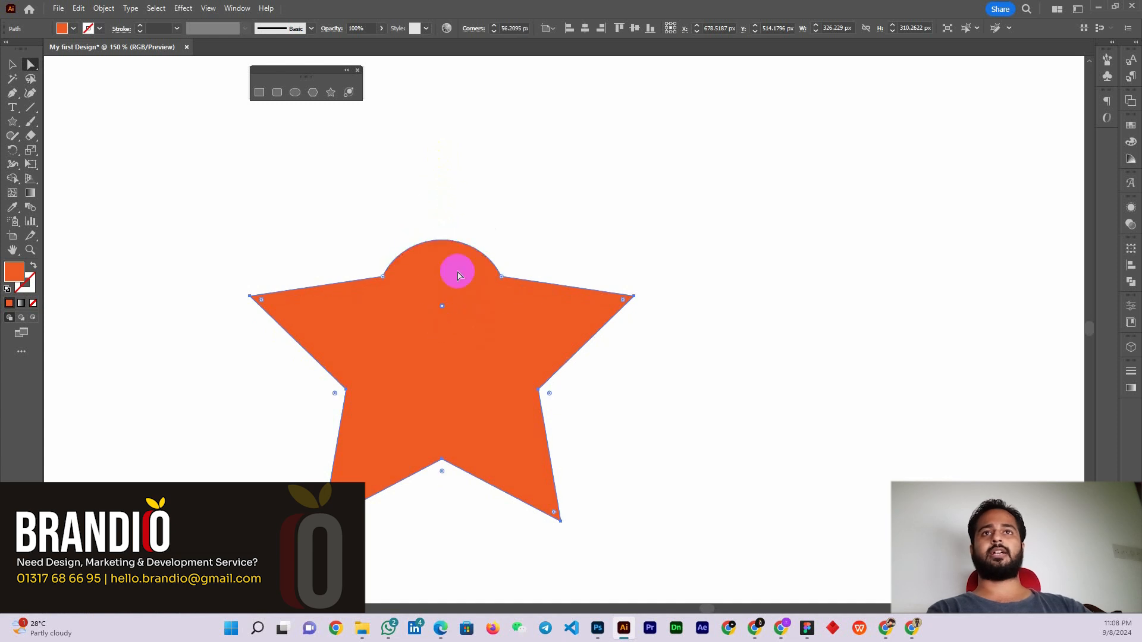
{"action": "left_click", "coordinate": [498, 212]}
{"action": "left_click", "coordinate": [408, 423]}
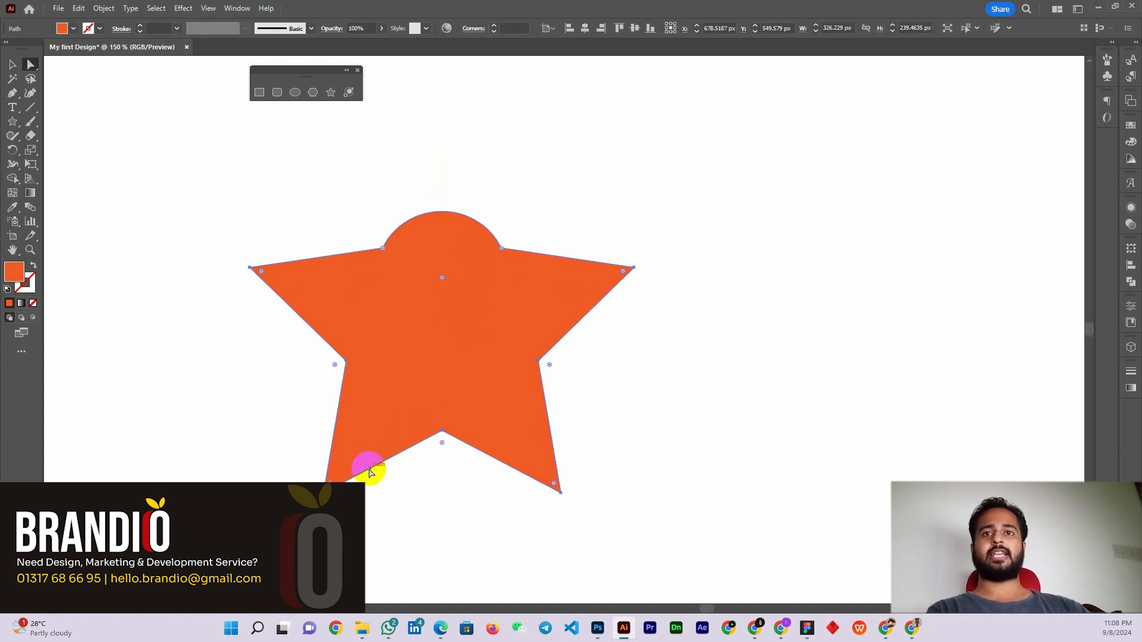
{"action": "left_click_drag", "start_coordinate": [322, 480], "coordinate": [443, 293]}
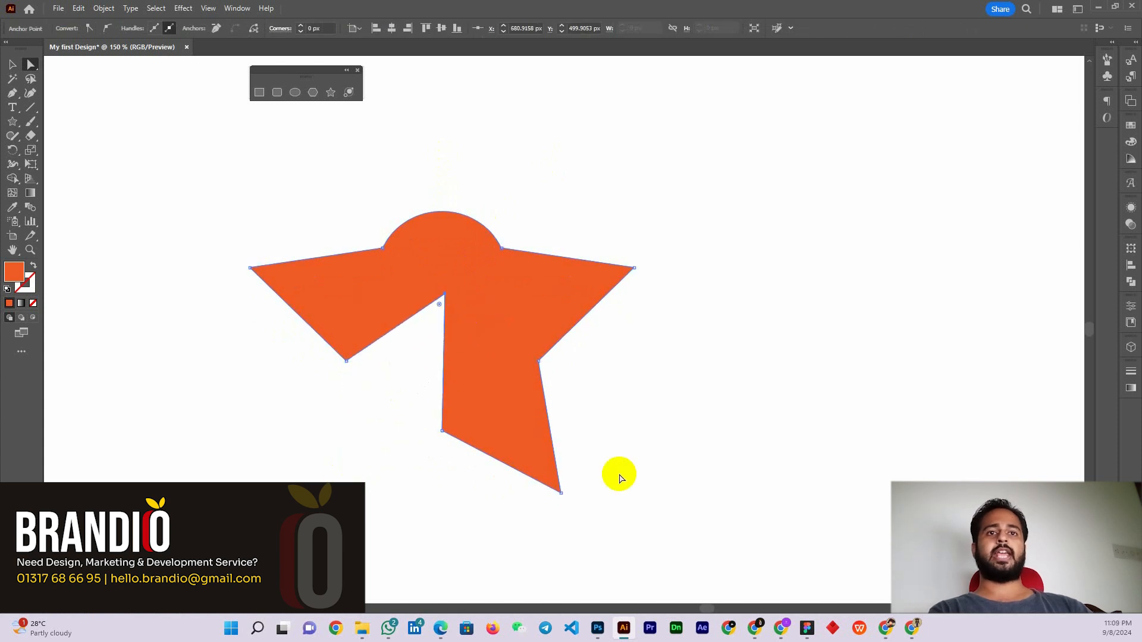
{"action": "left_click_drag", "start_coordinate": [560, 493], "coordinate": [443, 298]}
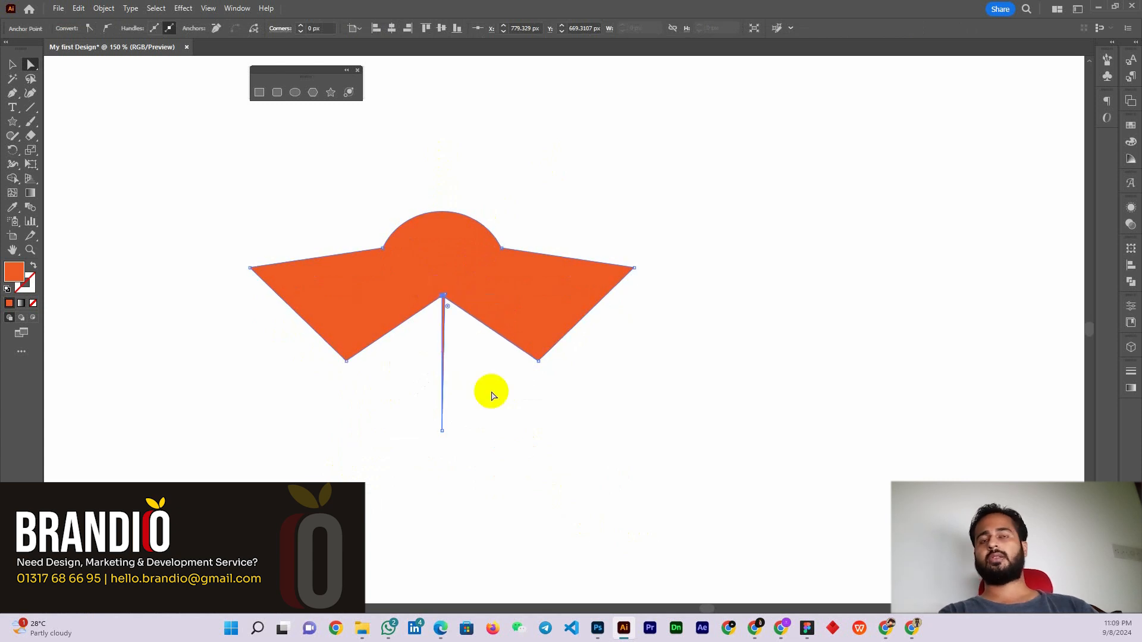
- Undo the rounding of the star's top tip and the moves of its two bottom tips
{"action": "left_click", "coordinate": [529, 492]}
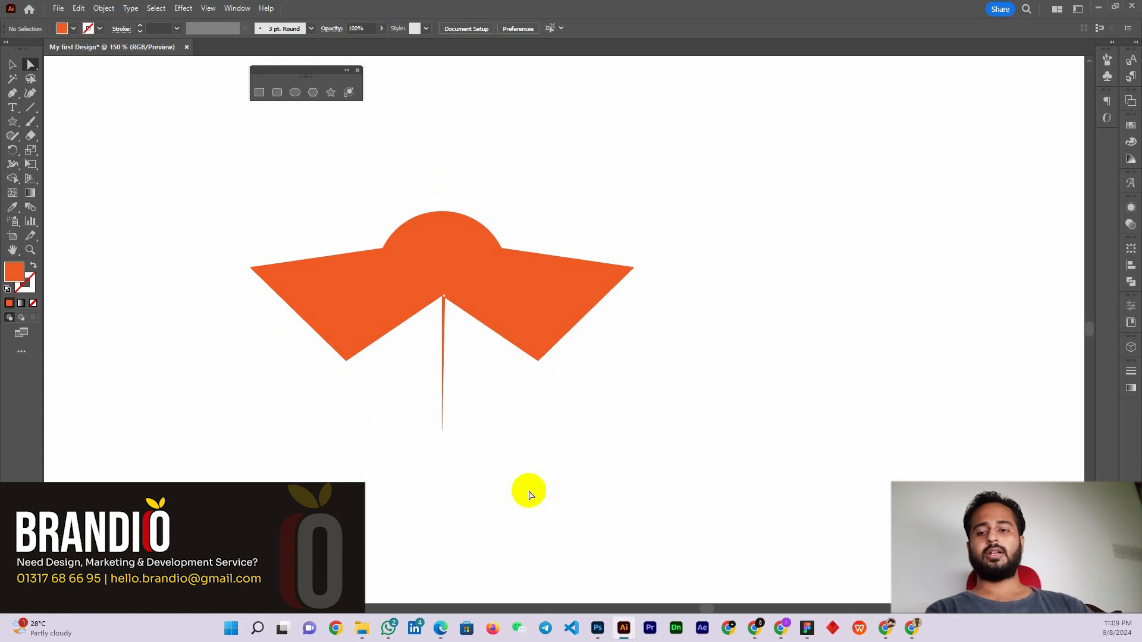
{"action": "key", "text": "ctrl+z"}
{"action": "key", "text": "ctrl+z"}
{"action": "key", "text": "ctrl+z"}
{"action": "left_click", "coordinate": [504, 471]}
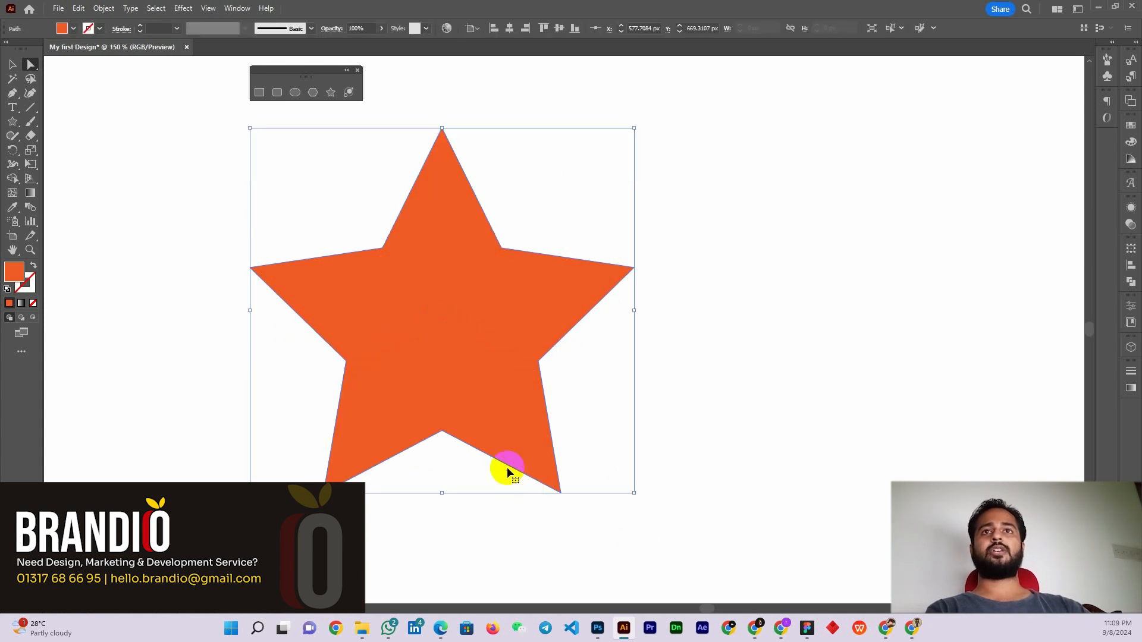
- Round all five inner corners of the star into wide concave curves, with radii of about 190 to 217 px
{"action": "left_click", "coordinate": [375, 288]}
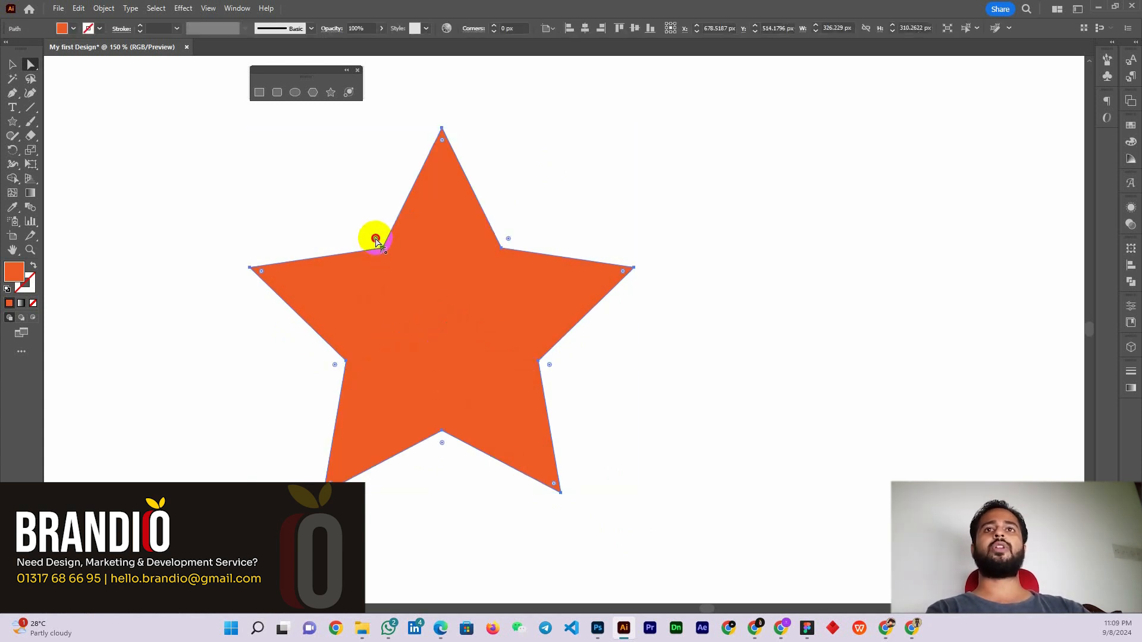
{"action": "left_click_drag", "start_coordinate": [375, 238], "coordinate": [340, 253]}
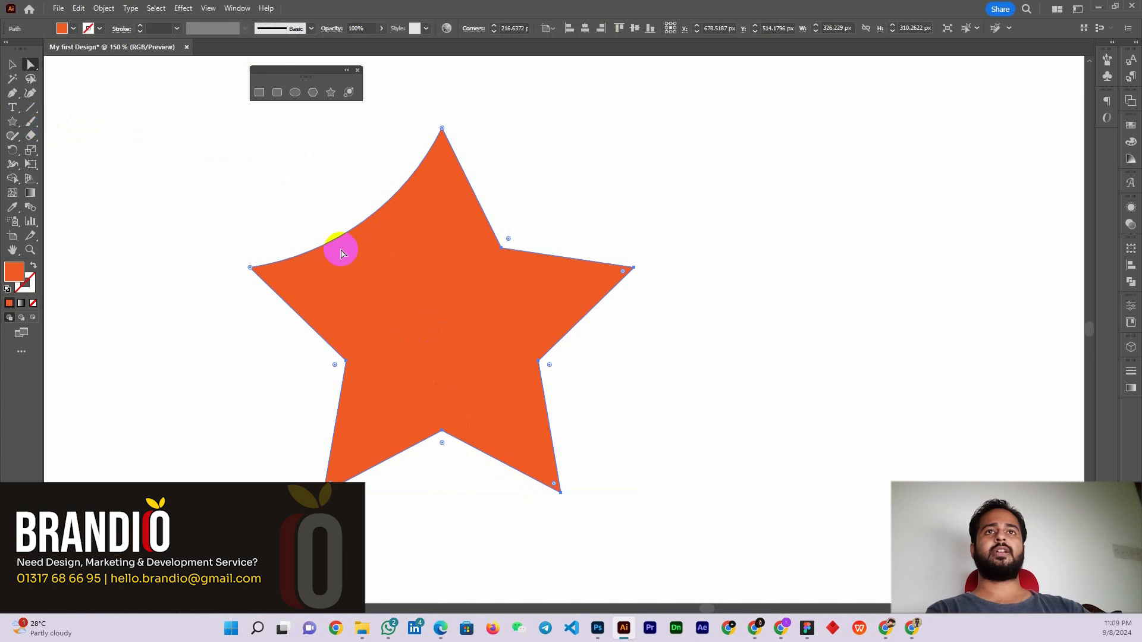
{"action": "left_click_drag", "start_coordinate": [507, 239], "coordinate": [775, 327]}
{"action": "left_click", "coordinate": [479, 262]}
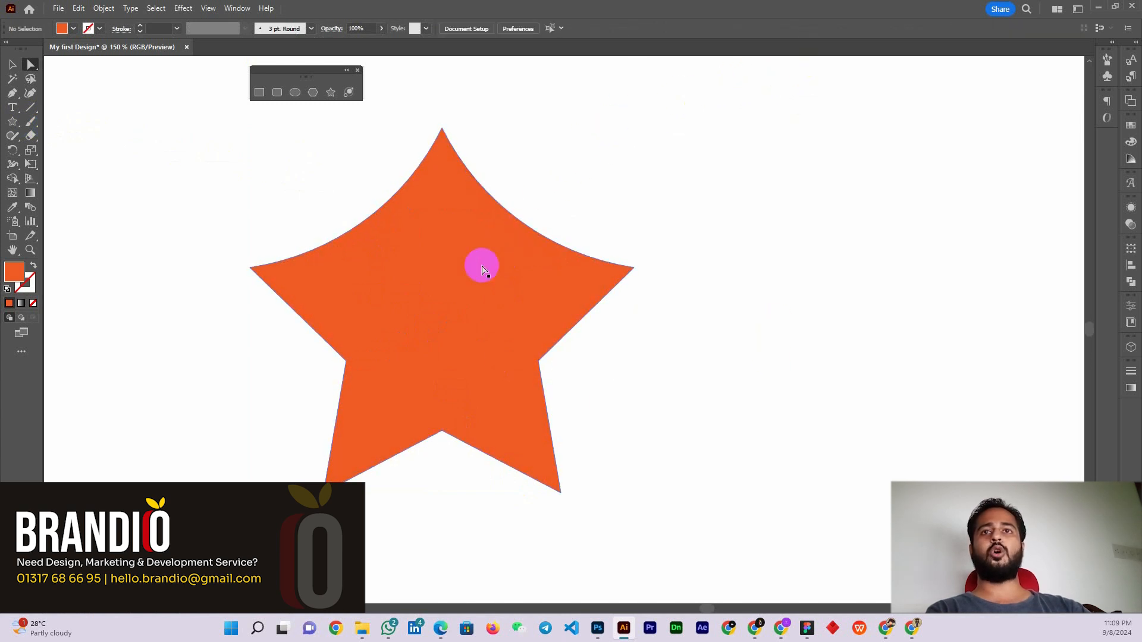
{"action": "left_click_drag", "start_coordinate": [334, 365], "coordinate": [173, 404]}
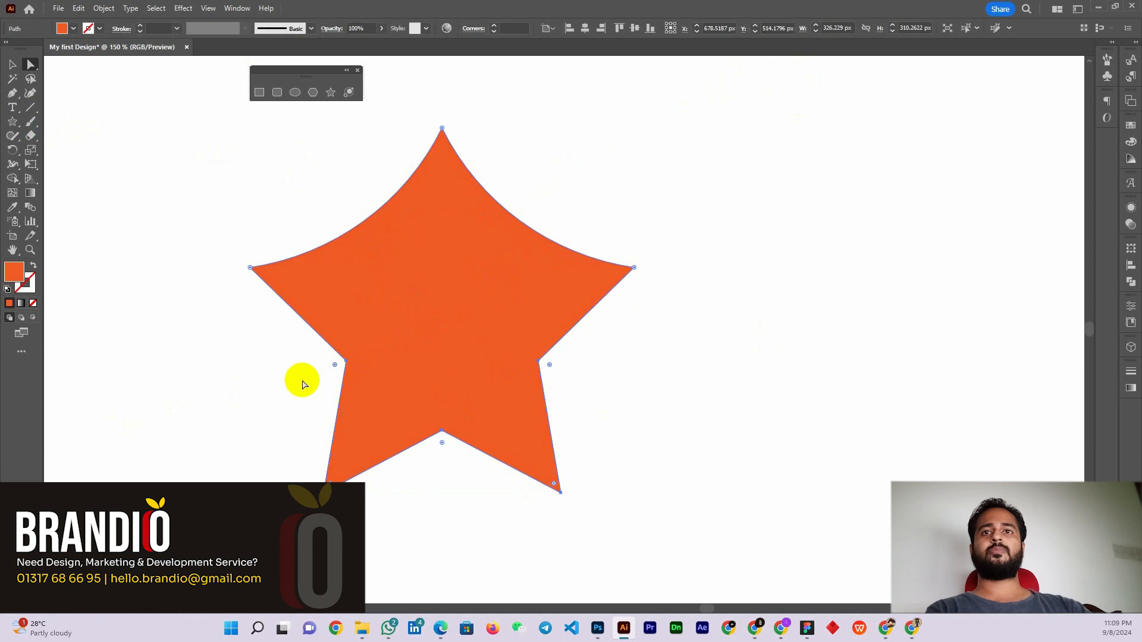
{"action": "left_click_drag", "start_coordinate": [335, 369], "coordinate": [101, 472]}
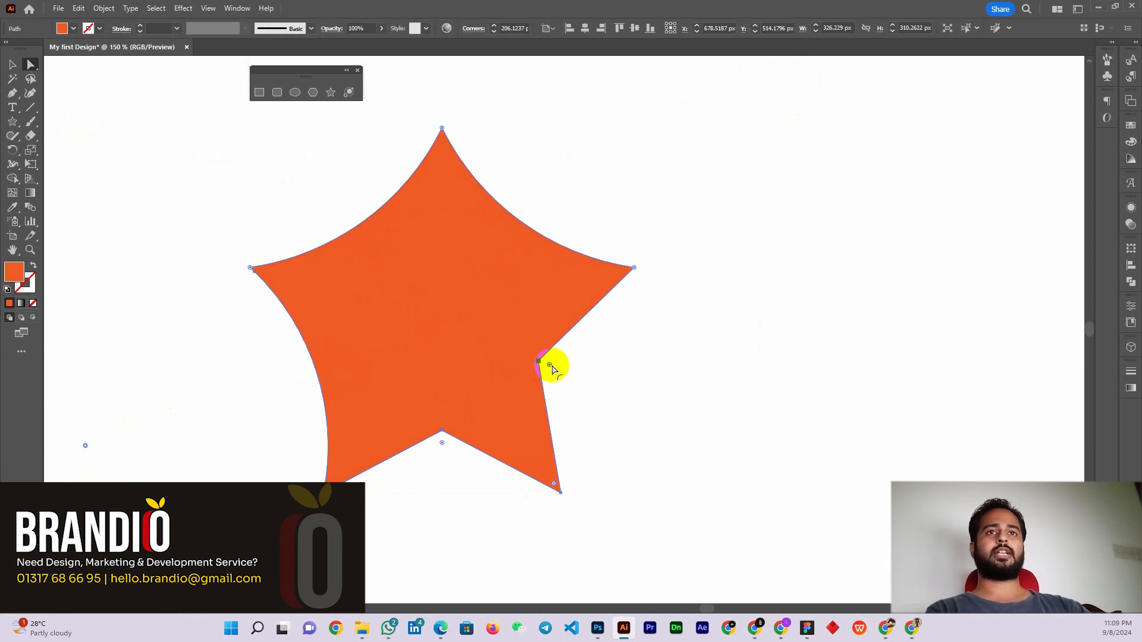
{"action": "left_click_drag", "start_coordinate": [549, 365], "coordinate": [907, 462]}
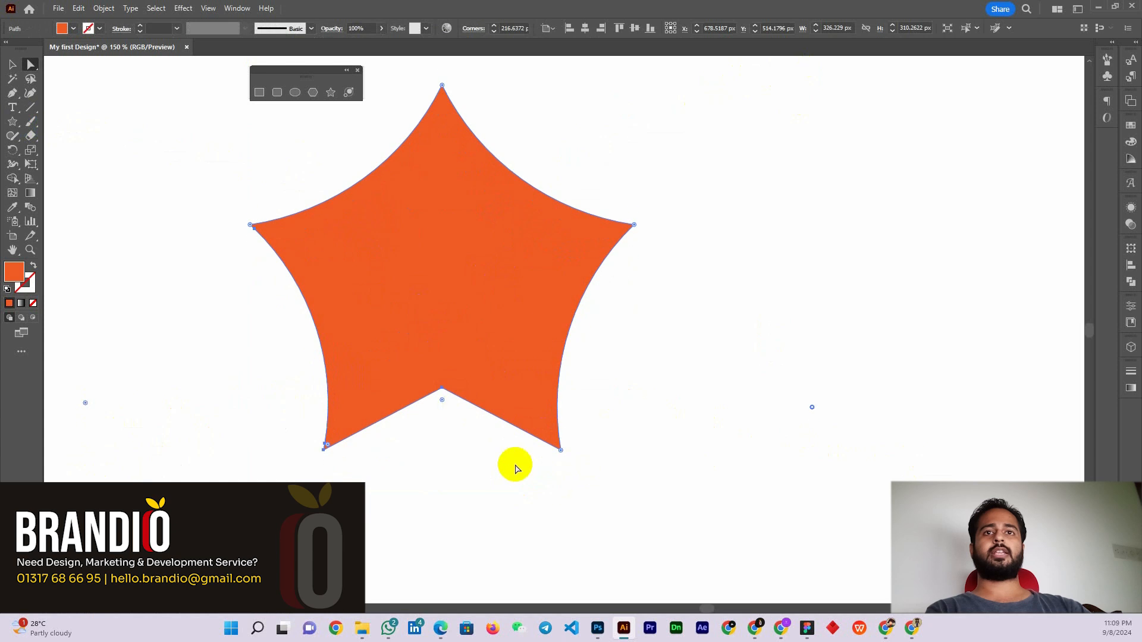
{"action": "left_click_drag", "start_coordinate": [442, 402], "coordinate": [252, 626]}
{"action": "scroll", "coordinate": [459, 325], "scroll_direction": "down", "scroll_amount": 2}
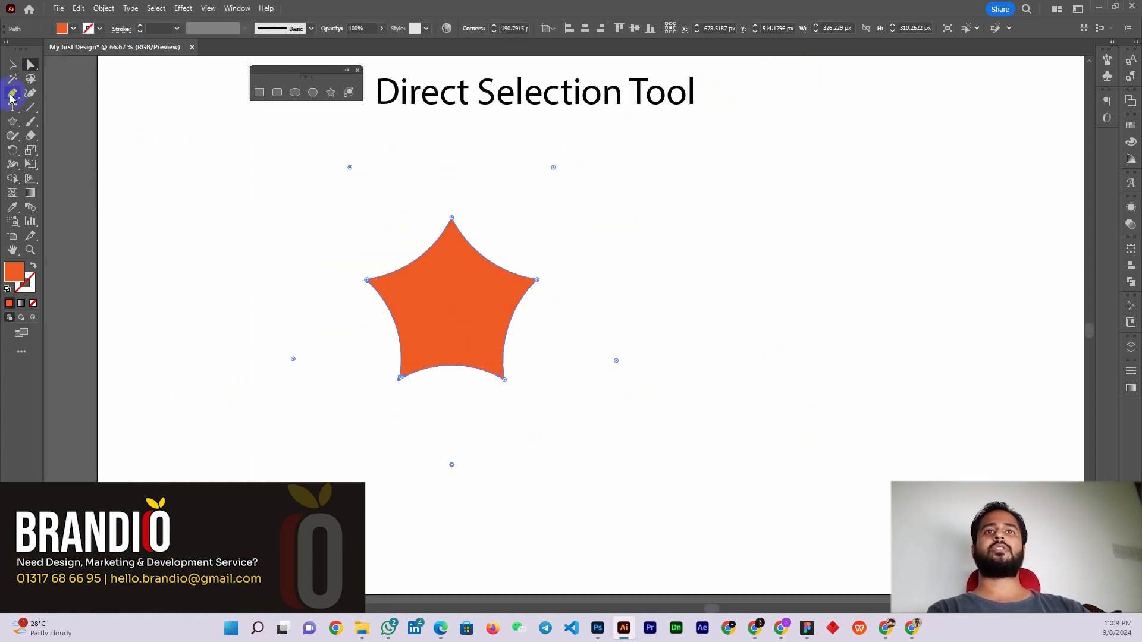
- Reposition the star and the "Direct Selection Tool" text with the Selection tool, moving the text lower and the star into the artboard's left half
{"action": "left_click", "coordinate": [12, 66]}
{"action": "left_click", "coordinate": [624, 239]}
{"action": "left_click_drag", "start_coordinate": [485, 303], "coordinate": [525, 319]}
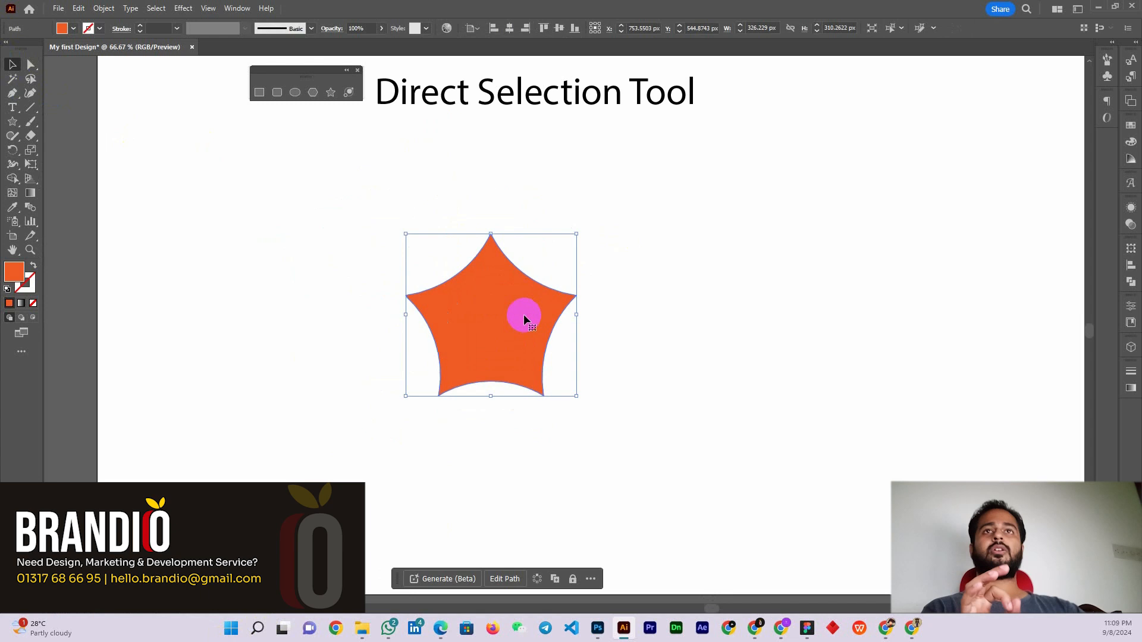
{"action": "left_click_drag", "start_coordinate": [503, 90], "coordinate": [480, 161]}
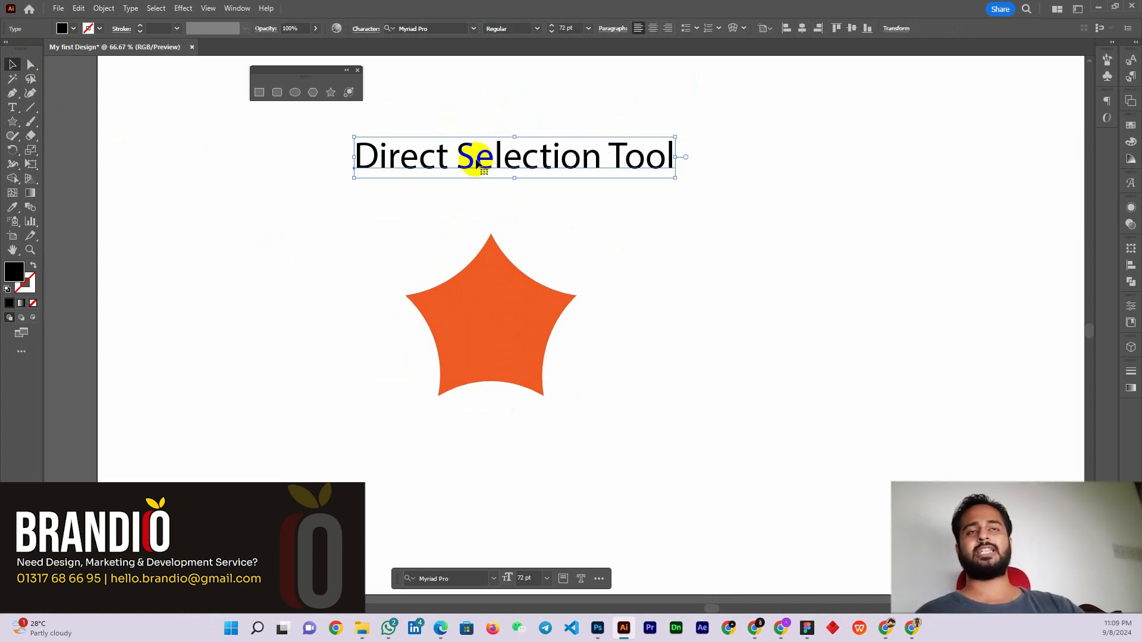
{"action": "left_click", "coordinate": [451, 299]}
{"action": "scroll", "coordinate": [458, 299], "scroll_direction": "down", "scroll_amount": 1}
{"action": "left_click_drag", "start_coordinate": [503, 327], "coordinate": [440, 339]}
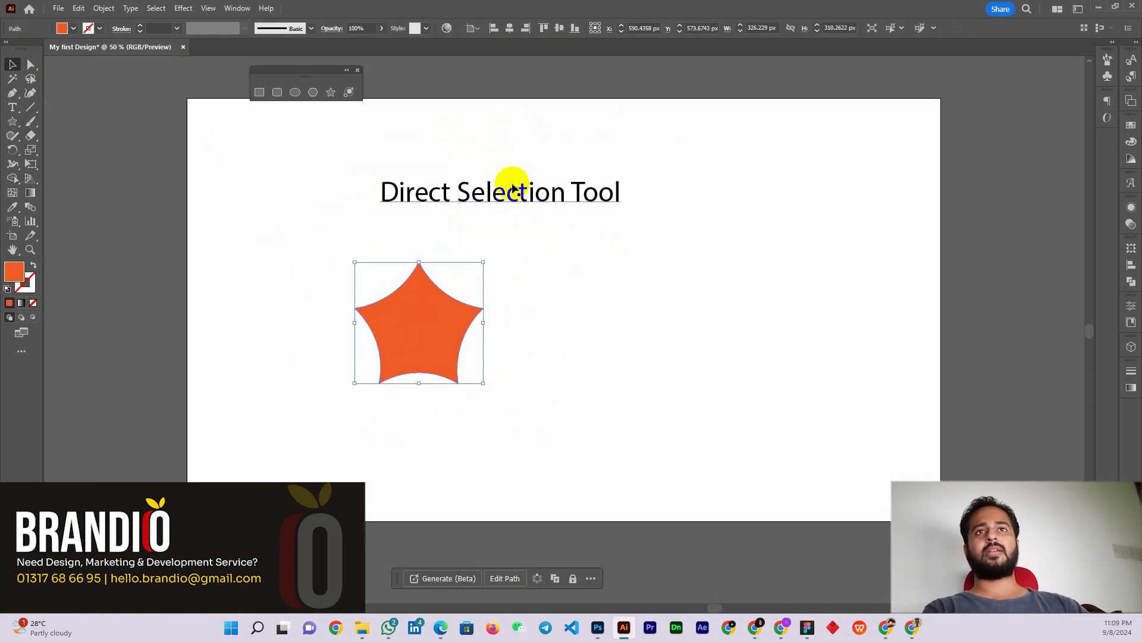
- Move the "Direct Selection Tool" text above the artboard and delete it
{"action": "scroll", "coordinate": [484, 222], "scroll_direction": "up", "scroll_amount": 2}
{"action": "left_click_drag", "start_coordinate": [477, 222], "coordinate": [476, 101]}
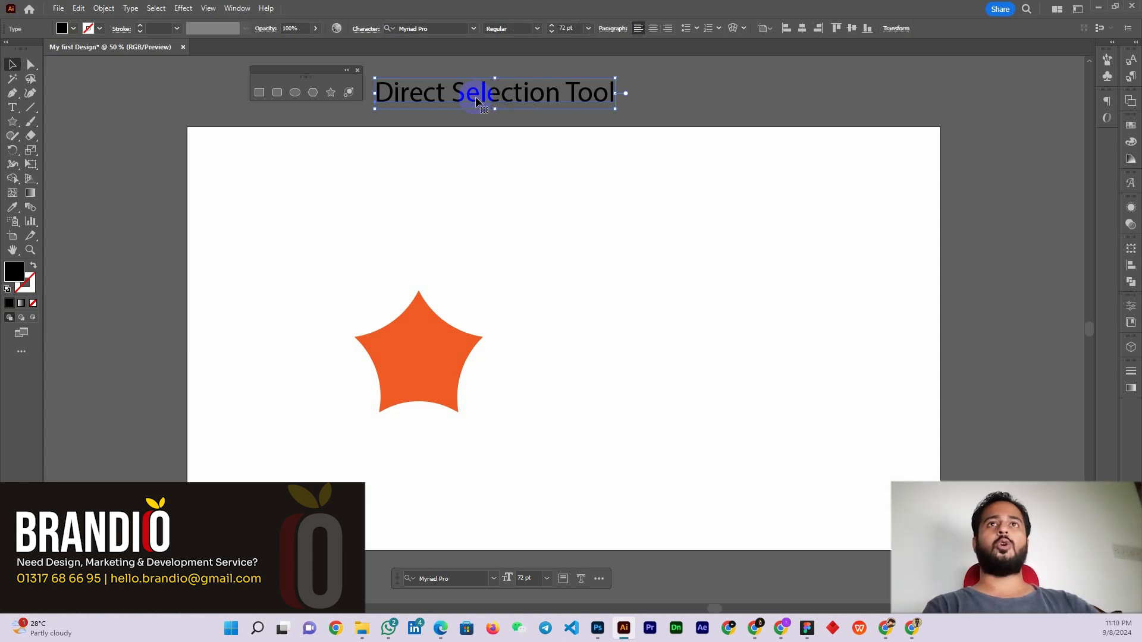
{"action": "left_click_drag", "start_coordinate": [476, 101], "coordinate": [489, 122]}
{"action": "key", "text": "Delete"}
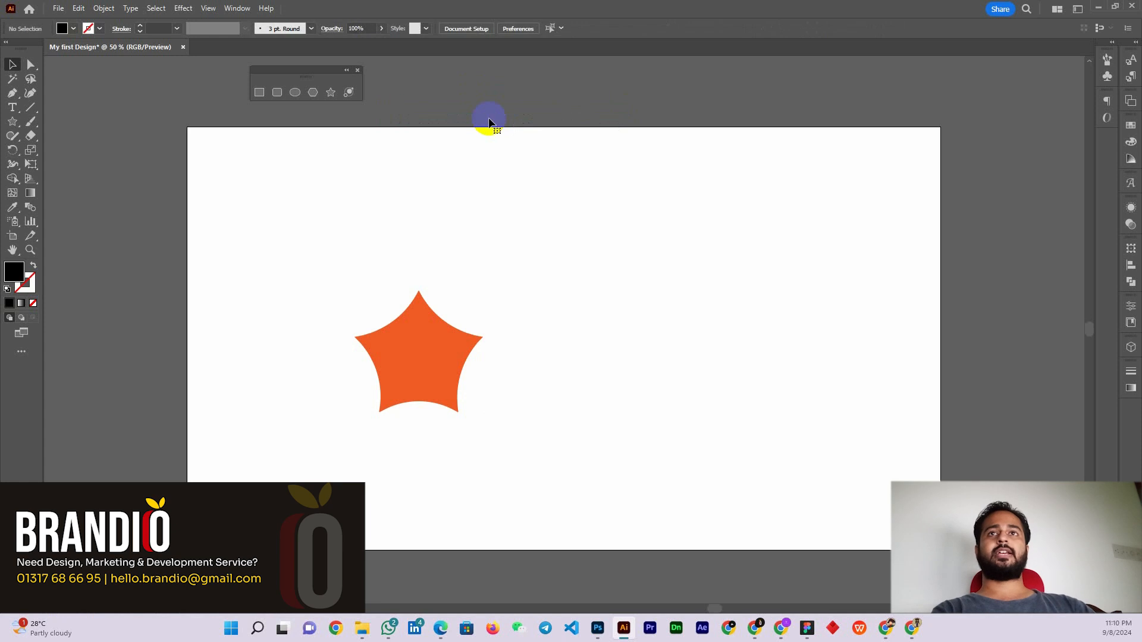
- Move the star to the artboard's centre and enlarge it proportionally to about 618 × 588 px
{"action": "left_click_drag", "start_coordinate": [427, 348], "coordinate": [558, 326]}
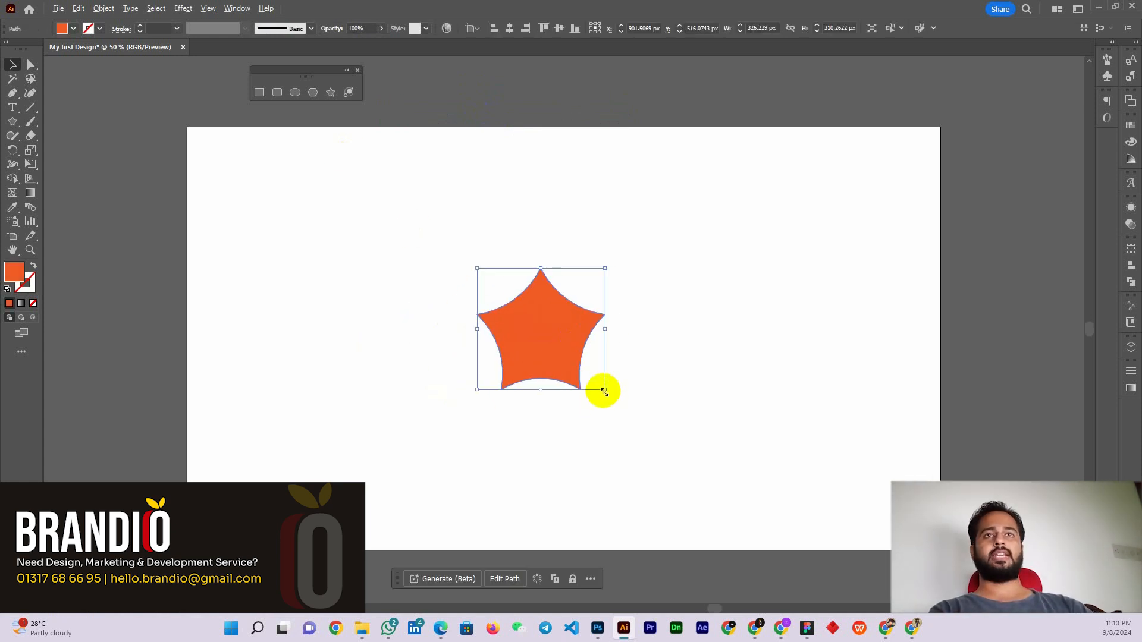
{"action": "left_click_drag", "start_coordinate": [603, 390], "coordinate": [573, 357]}
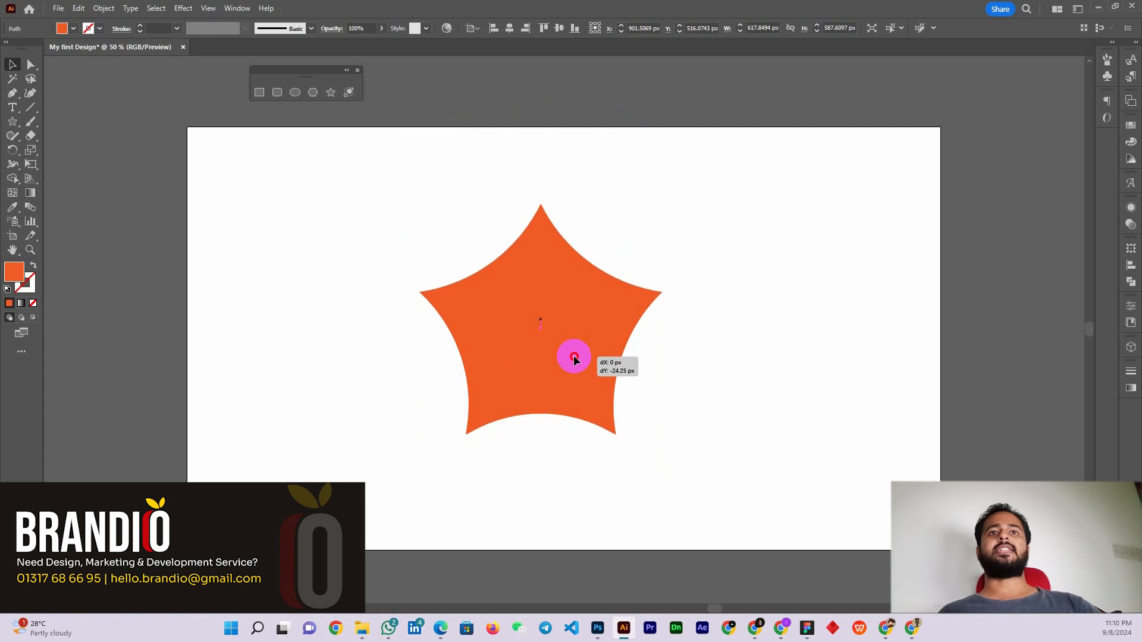
{"action": "left_click", "coordinate": [723, 340]}
{"action": "left_click", "coordinate": [565, 406]}
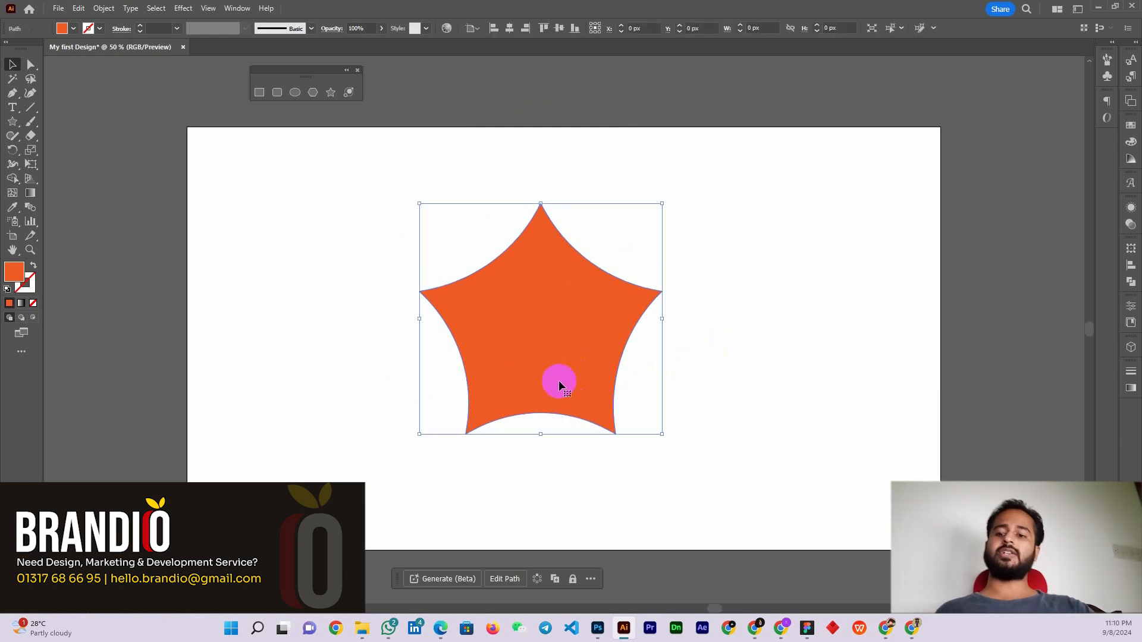
{"action": "left_click_drag", "start_coordinate": [559, 381], "coordinate": [565, 392]}
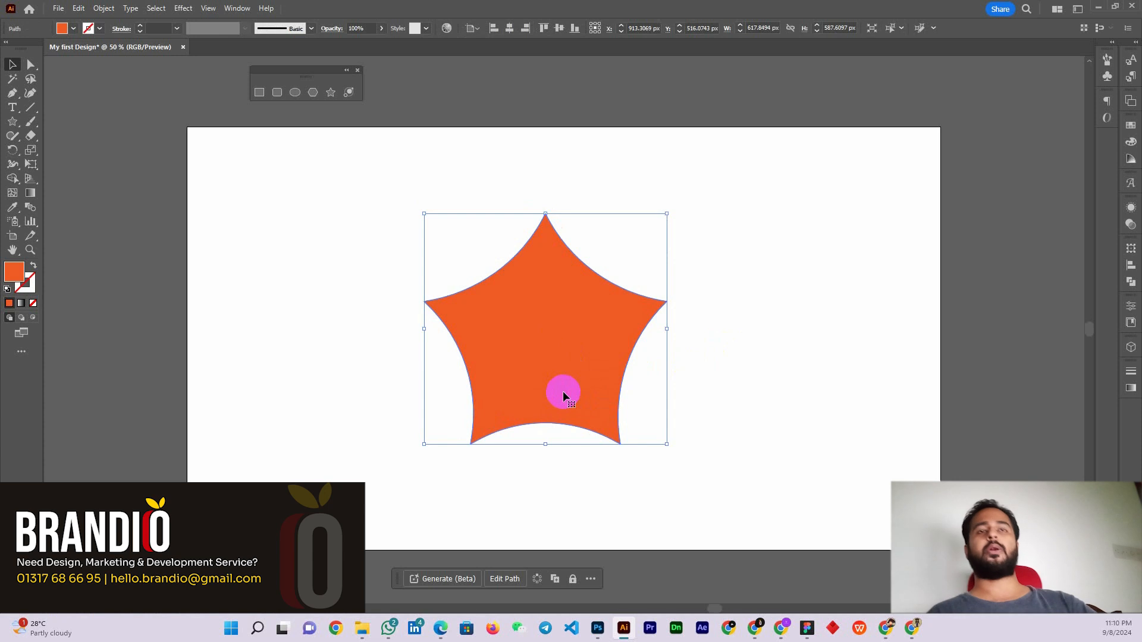
{"action": "left_click_drag", "start_coordinate": [563, 395], "coordinate": [562, 394]}
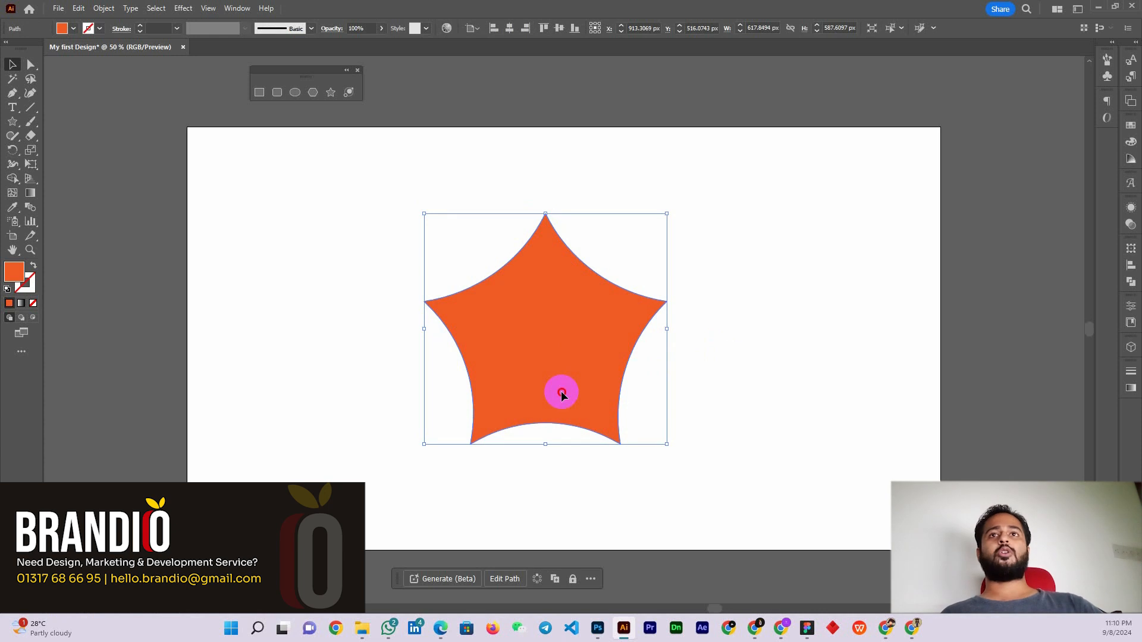
- Move the star to the artboard's upper left and place two copies, one in the upper middle and one at the lower right
{"action": "left_click_drag", "start_coordinate": [562, 394], "coordinate": [606, 422]}
{"action": "key", "text": "ctrl+z"}
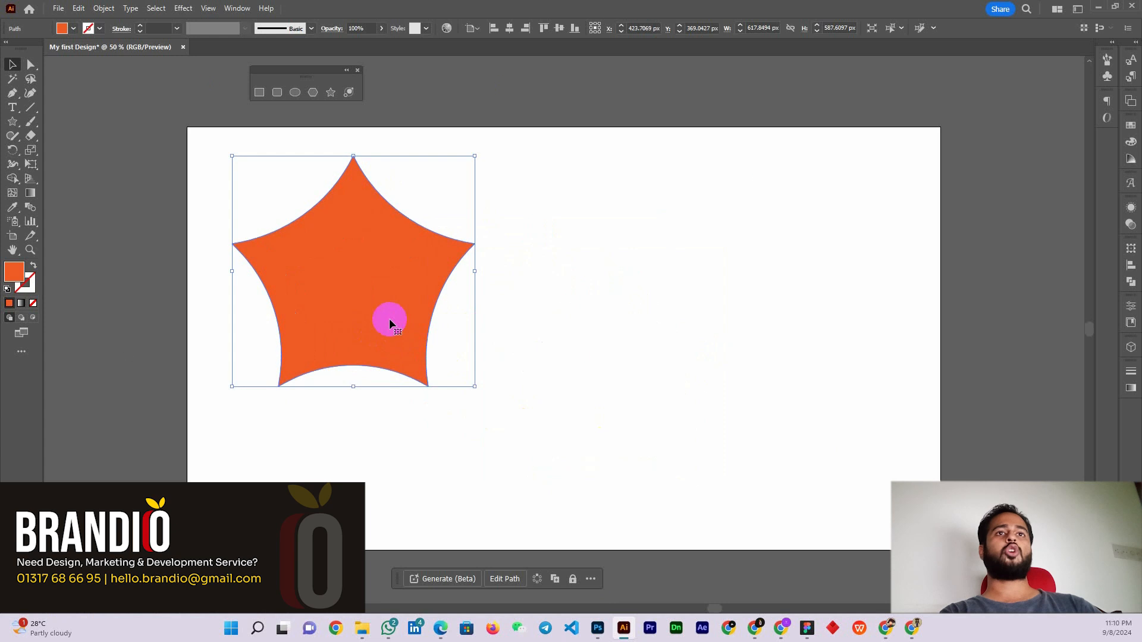
{"action": "left_click_drag", "start_coordinate": [389, 318], "coordinate": [796, 435]}
{"action": "left_click_drag", "start_coordinate": [621, 322], "coordinate": [648, 304]}
{"action": "left_click_drag", "start_coordinate": [803, 381], "coordinate": [806, 408]}
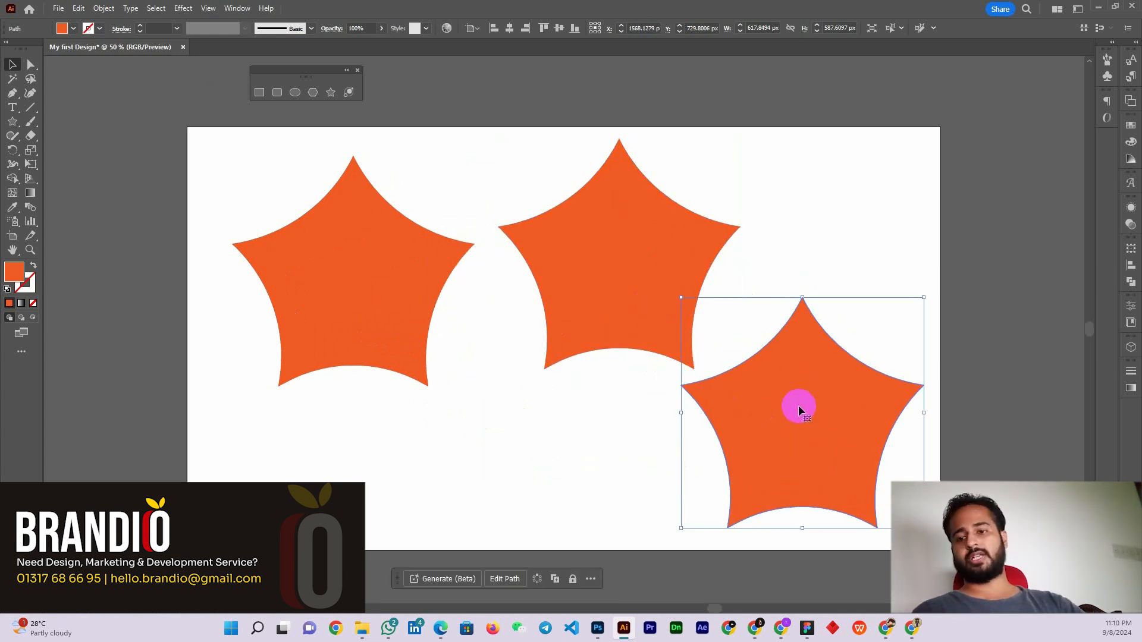
- Delete both star copies and move the remaining star to the artboard's centre
{"action": "key", "text": "Delete"}
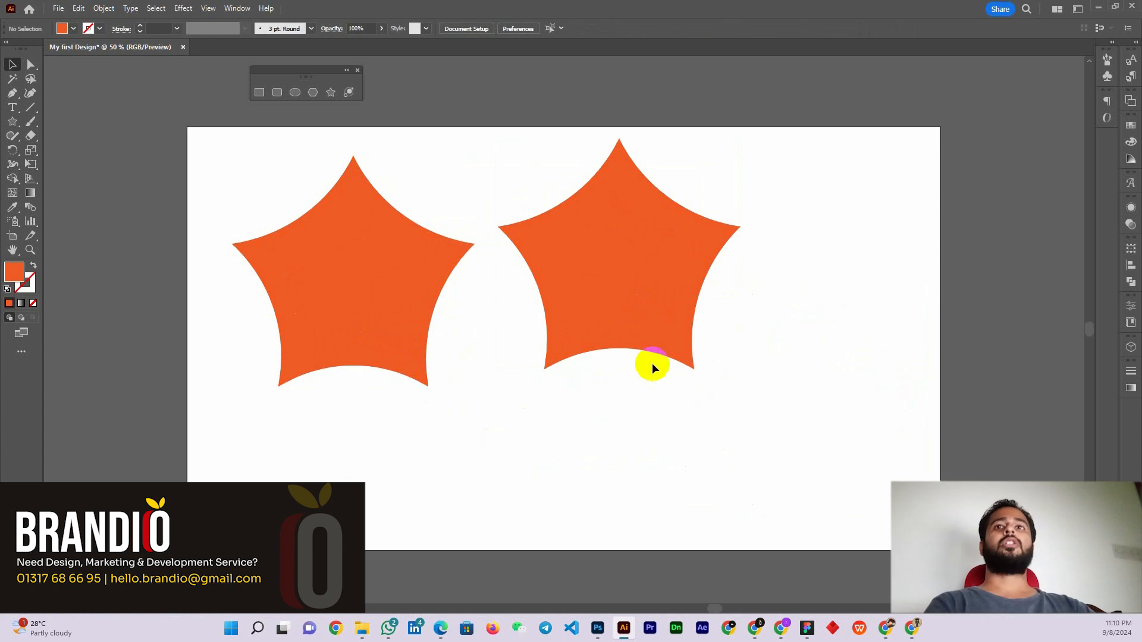
{"action": "left_click", "coordinate": [652, 359]}
{"action": "key", "text": "Delete"}
{"action": "left_click_drag", "start_coordinate": [419, 296], "coordinate": [618, 344]}
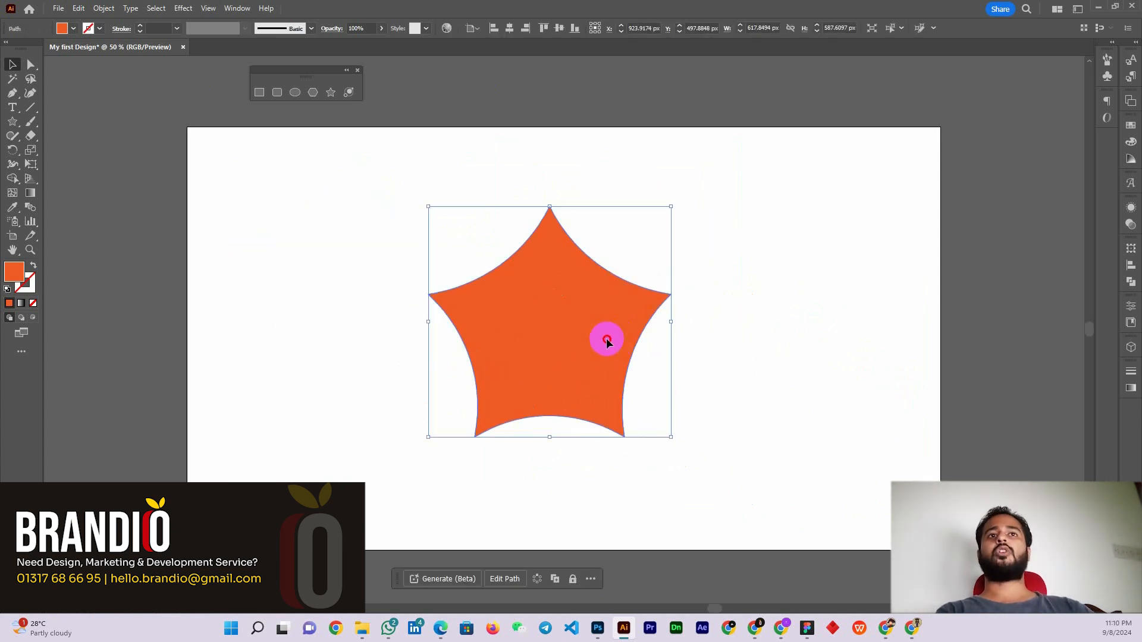
- Export the artwork to the Music folder as a JPEG named "My first Design" with Export As
{"action": "left_click", "coordinate": [56, 8]}
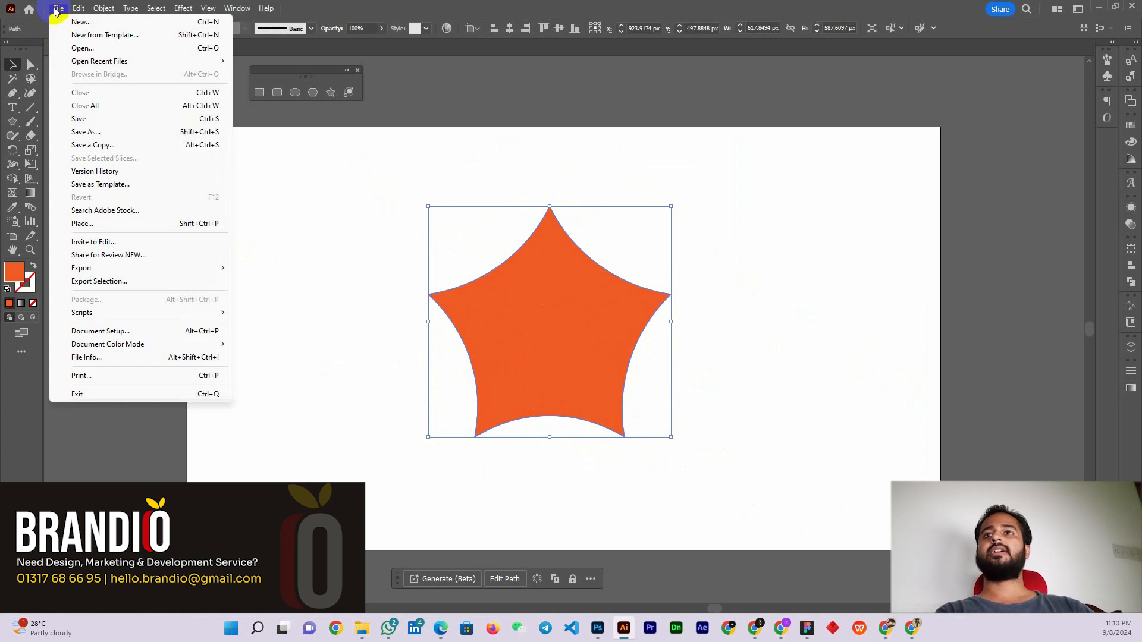
{"action": "mouse_move", "coordinate": [92, 270]}
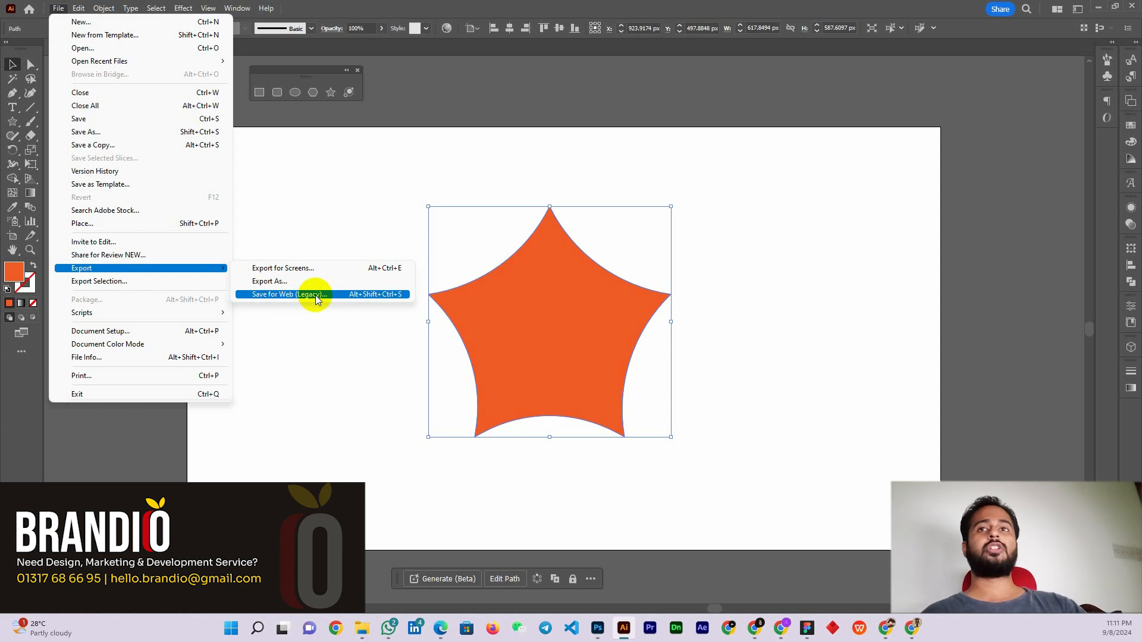
{"action": "left_click", "coordinate": [281, 284]}
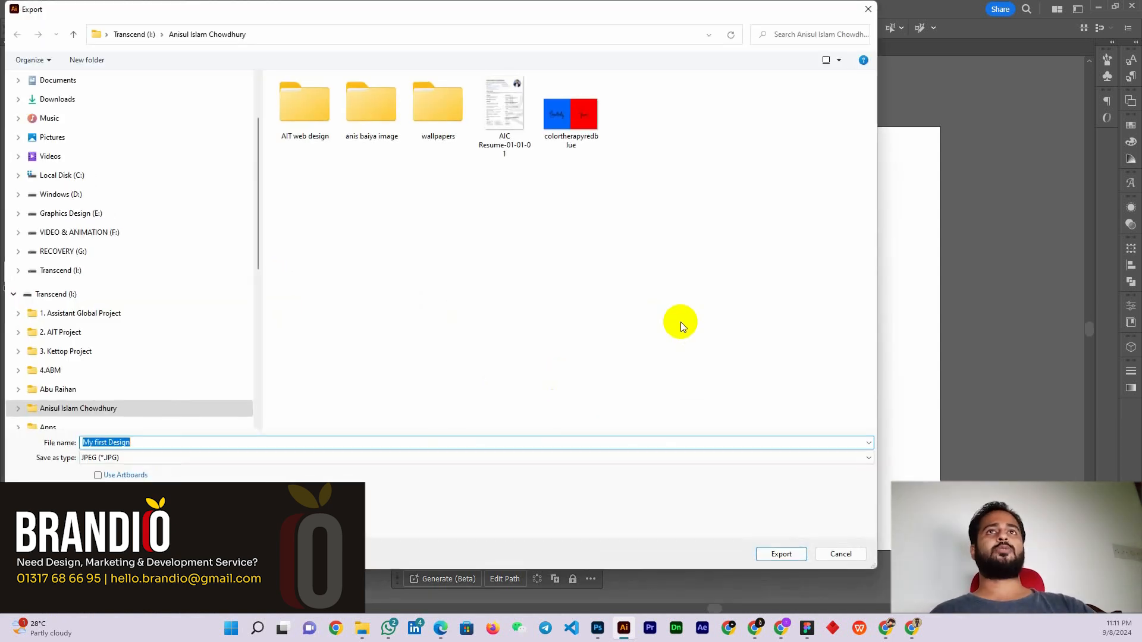
{"action": "left_click_drag", "start_coordinate": [517, 18], "coordinate": [644, 46]}
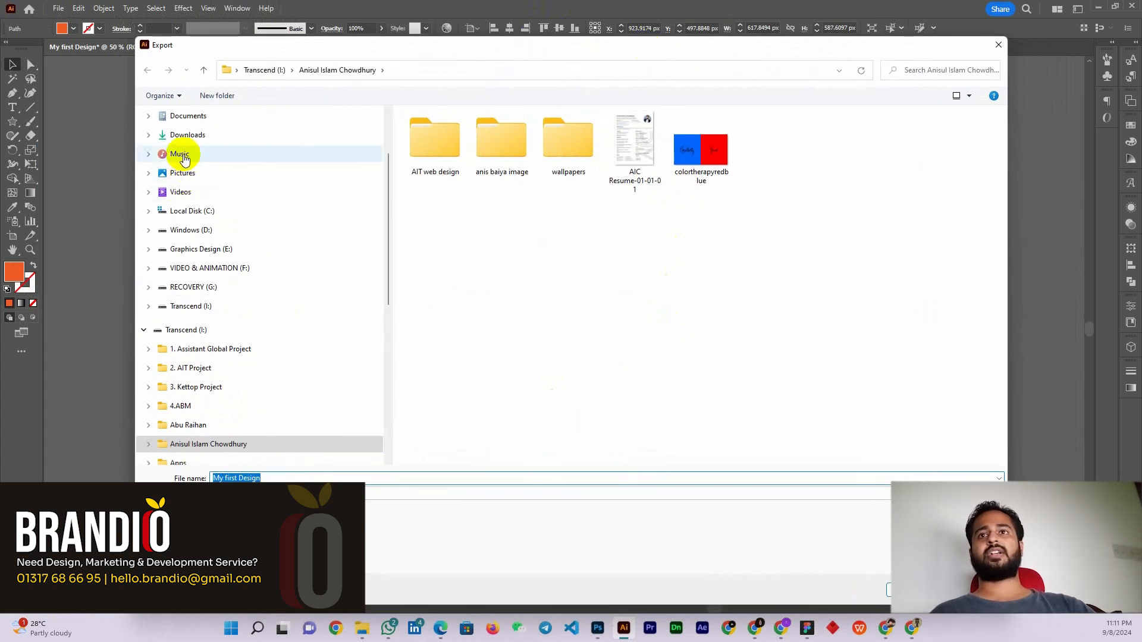
{"action": "left_click", "coordinate": [182, 154]}
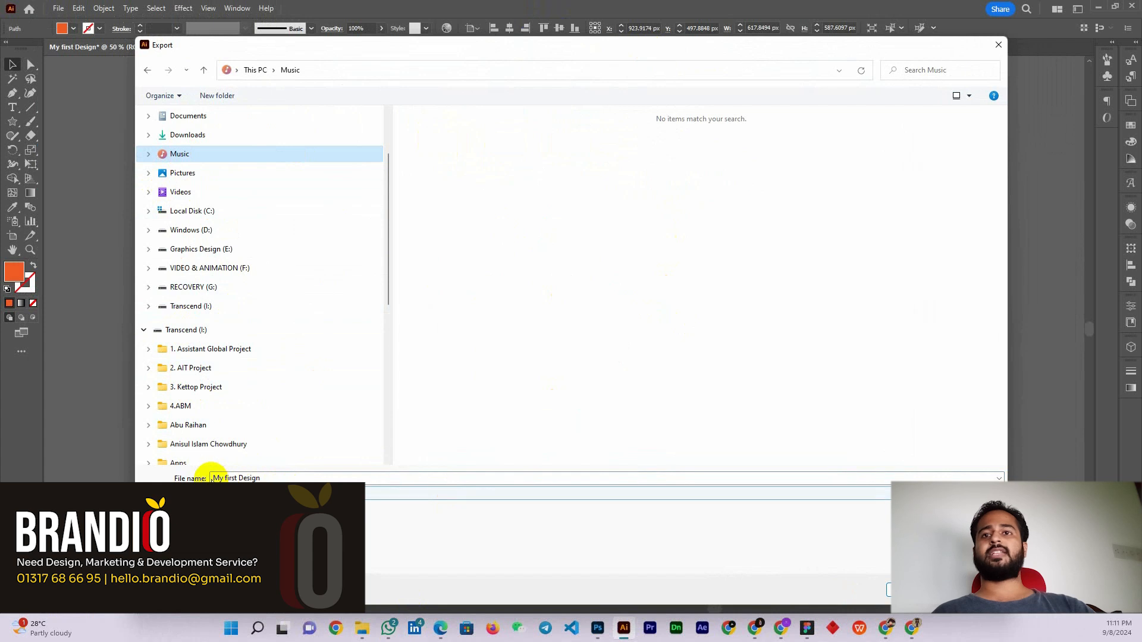
{"action": "left_click_drag", "start_coordinate": [209, 478], "coordinate": [262, 478]}
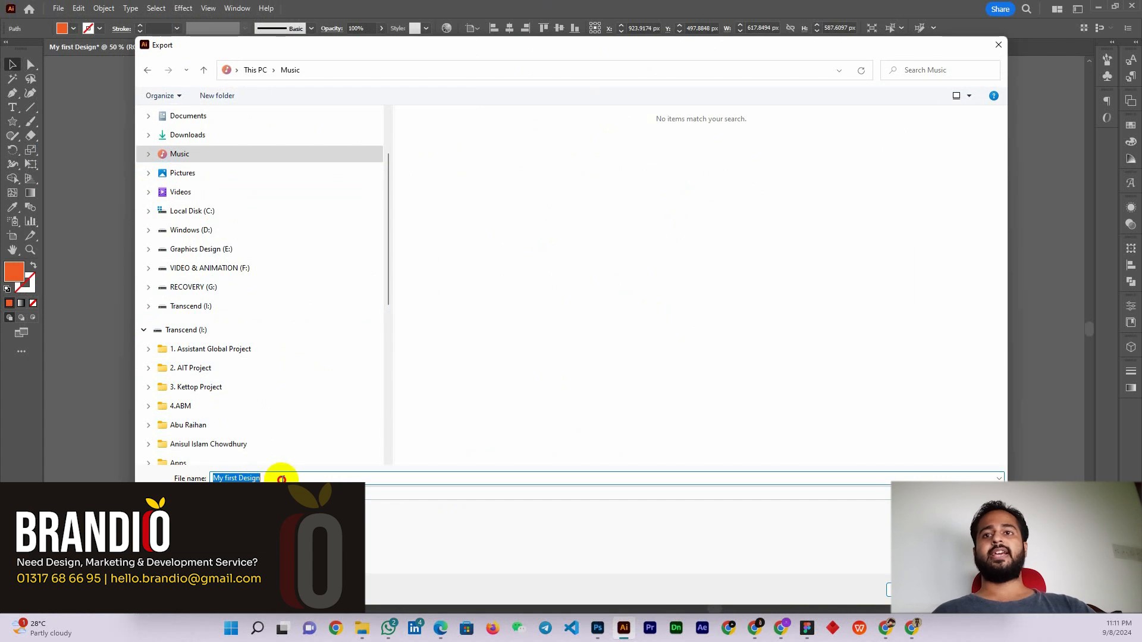
{"action": "left_click", "coordinate": [286, 493]}
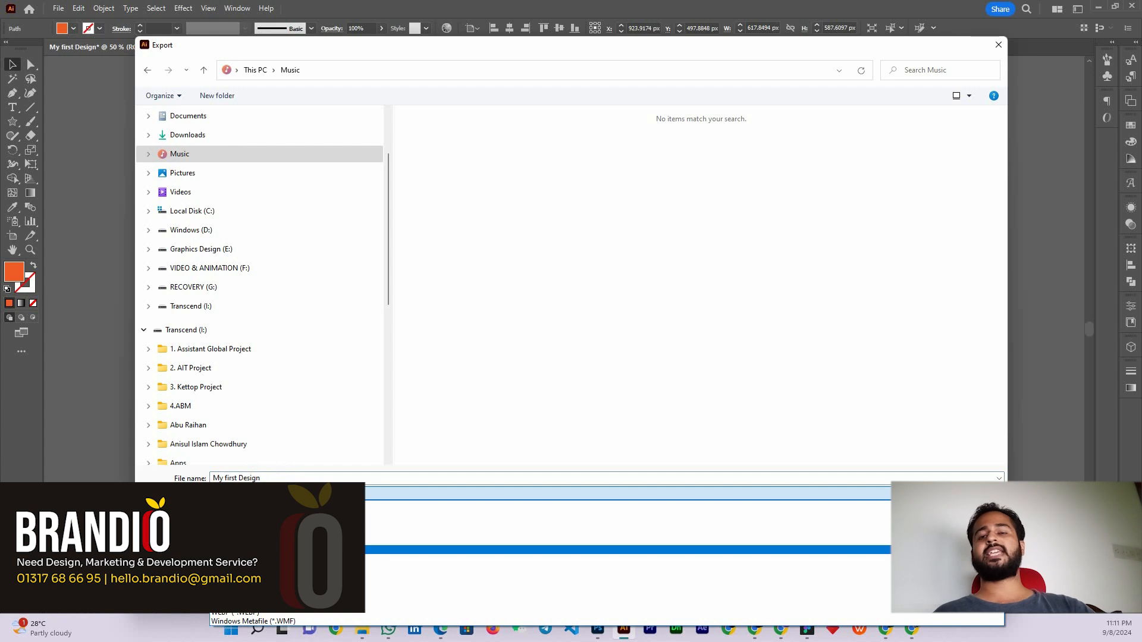
{"action": "left_click", "coordinate": [297, 550]}
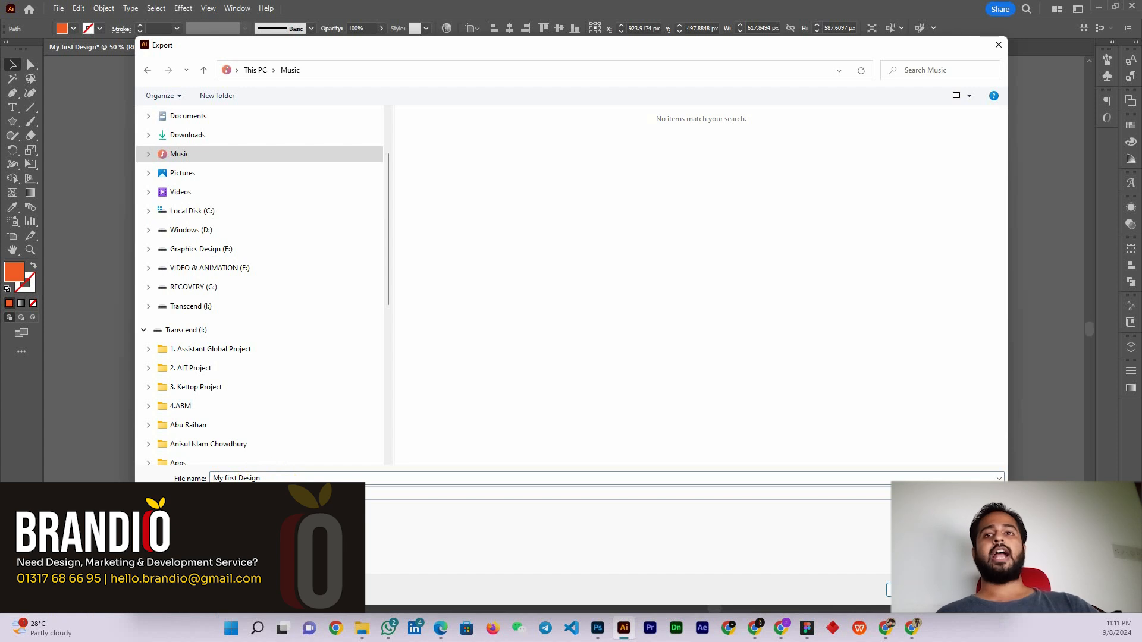
{"action": "left_click", "coordinate": [897, 590]}
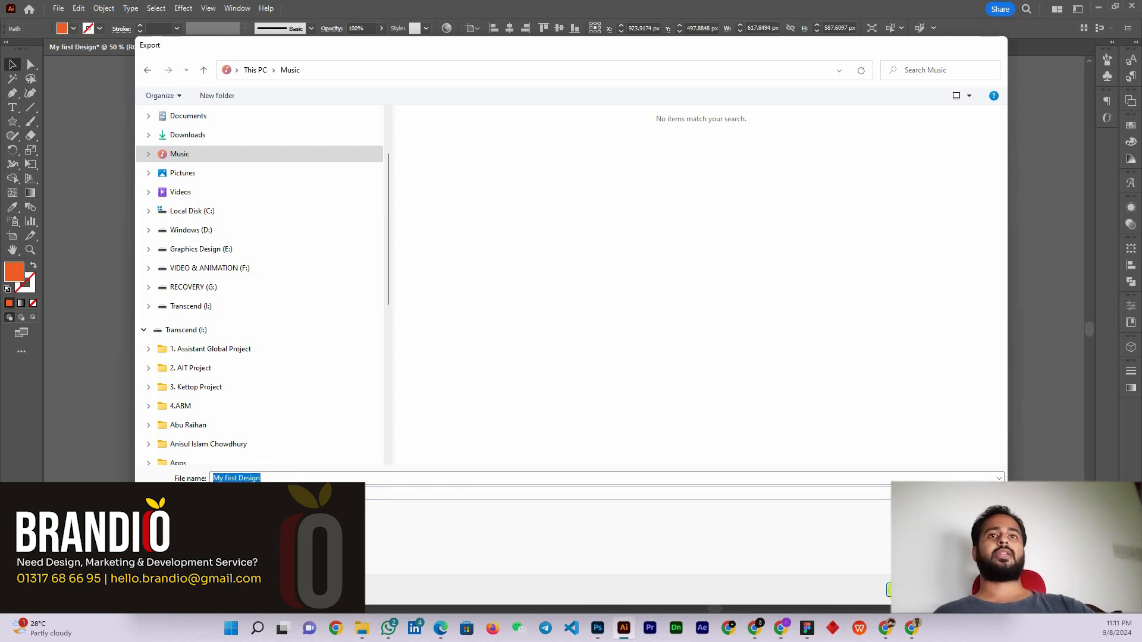
- Accept the JPEG options with the RGB color model, Maximum quality 10 and High (300 ppi) resolution
{"action": "left_click_drag", "start_coordinate": [562, 253], "coordinate": [541, 148]}
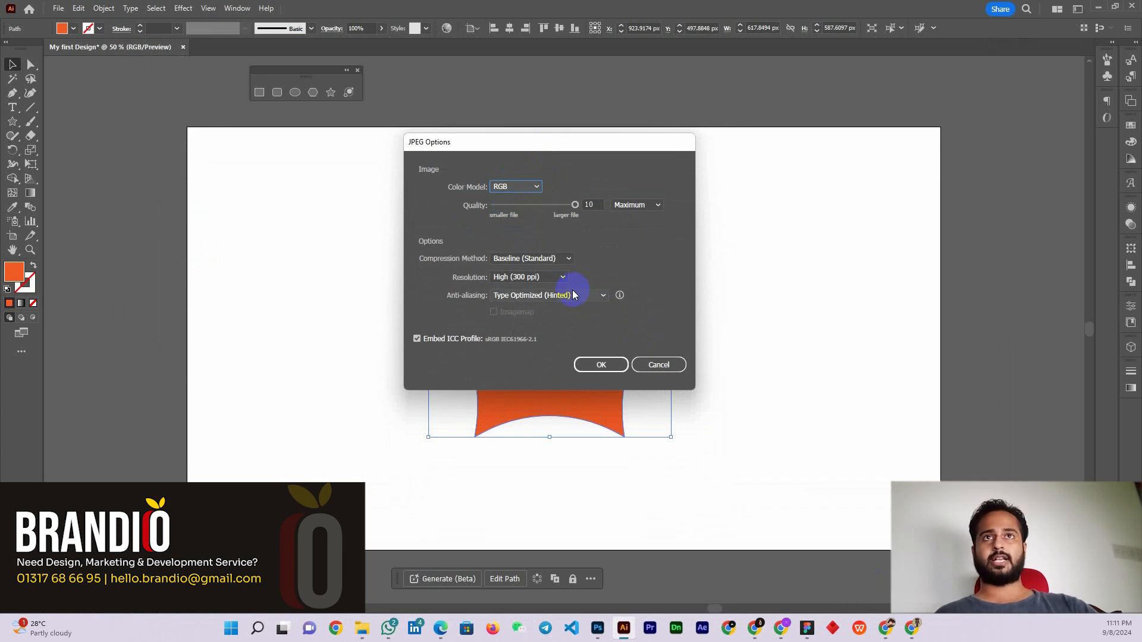
{"action": "left_click_drag", "start_coordinate": [474, 144], "coordinate": [477, 178]}
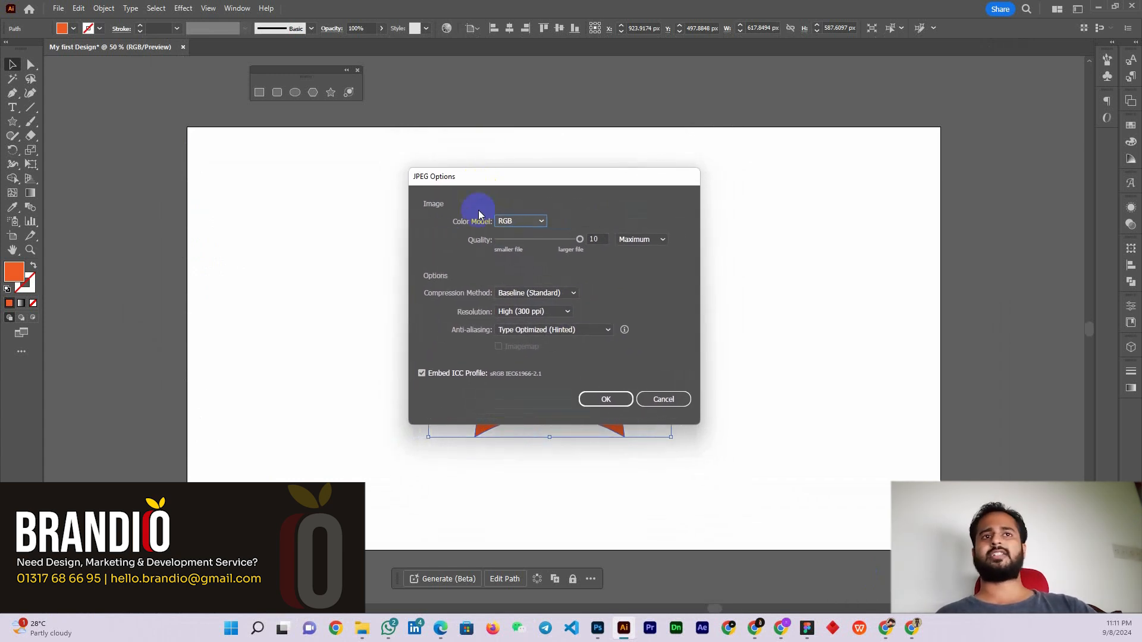
{"action": "left_click", "coordinate": [599, 399]}
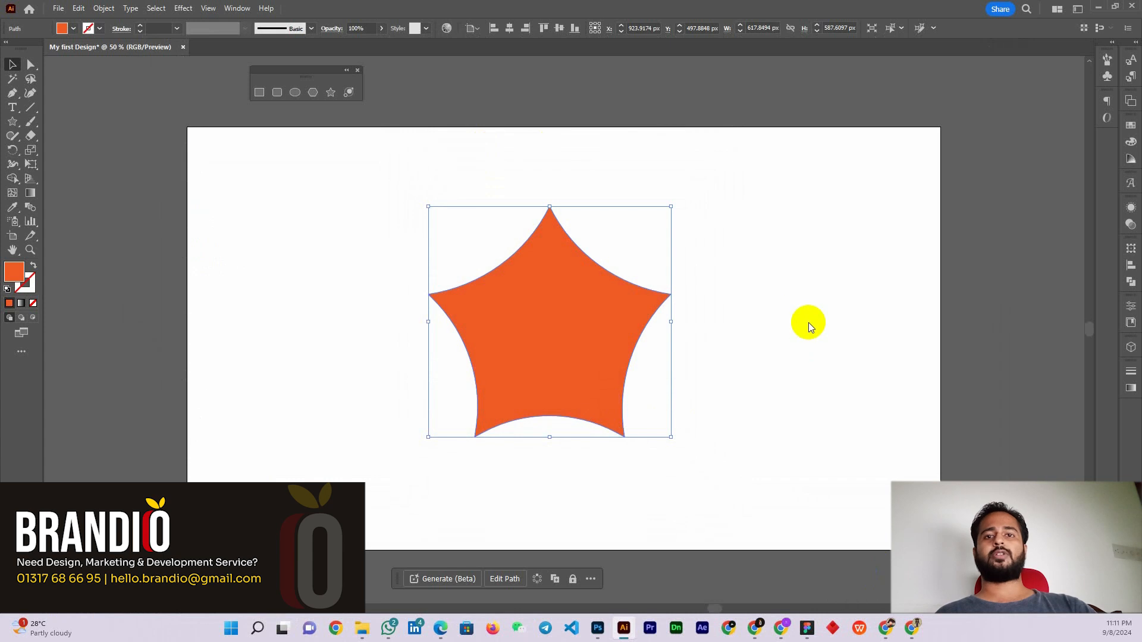
- Open the exported "My first Design-01" JPEG from the Music folder to check it, close it and switch back to Illustrator
{"action": "left_click", "coordinate": [364, 629]}
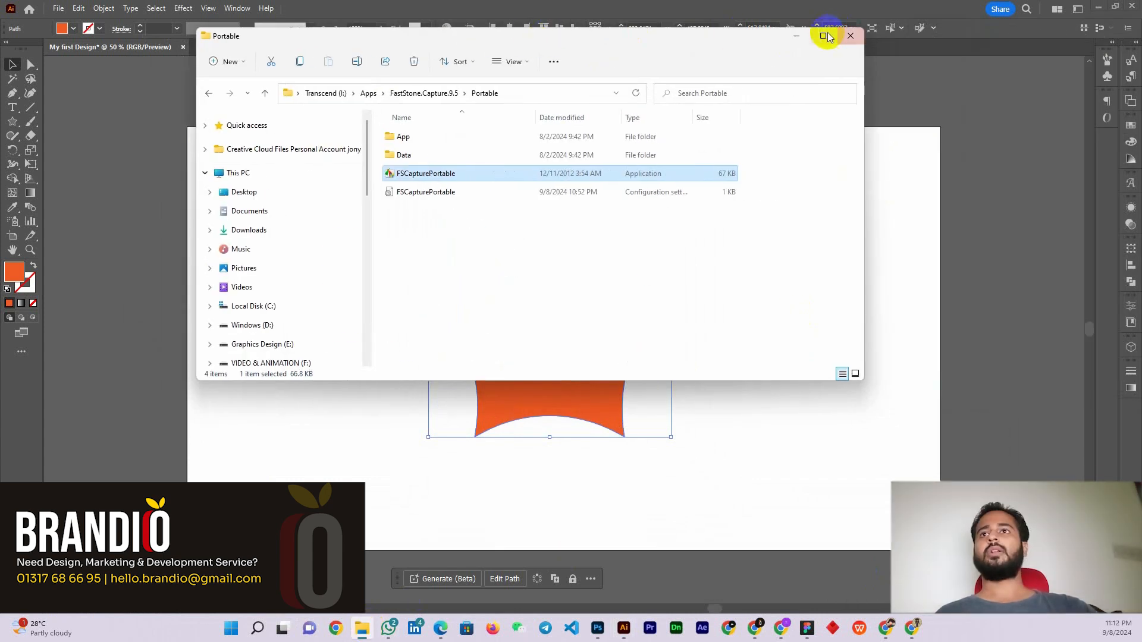
{"action": "left_click", "coordinate": [825, 36]}
{"action": "left_click", "coordinate": [44, 218]}
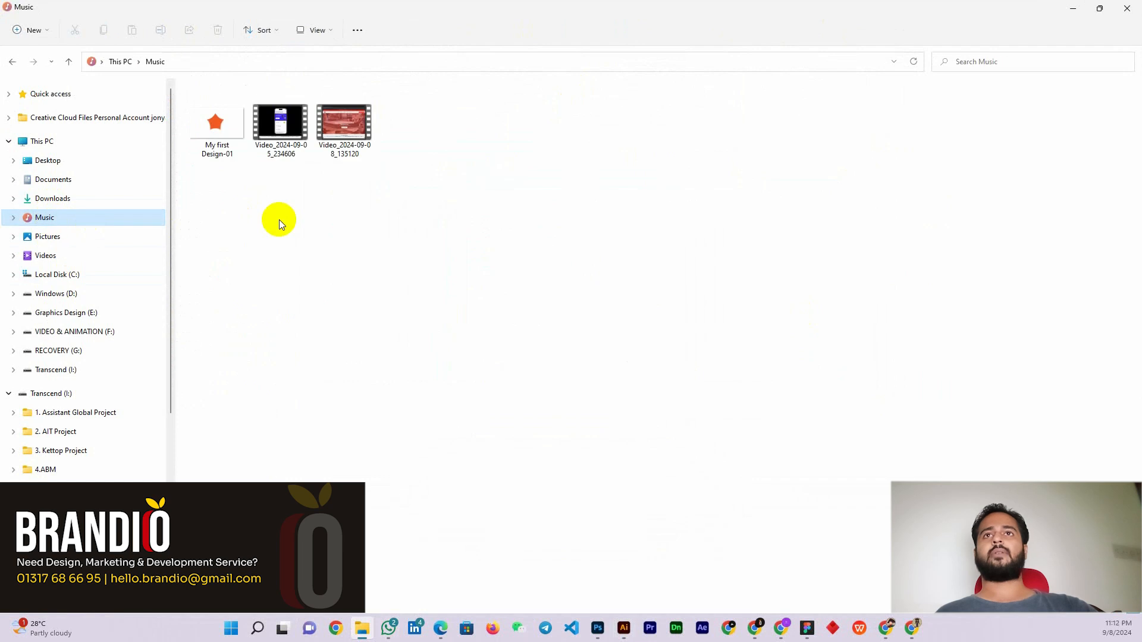
{"action": "double_click", "coordinate": [219, 126]}
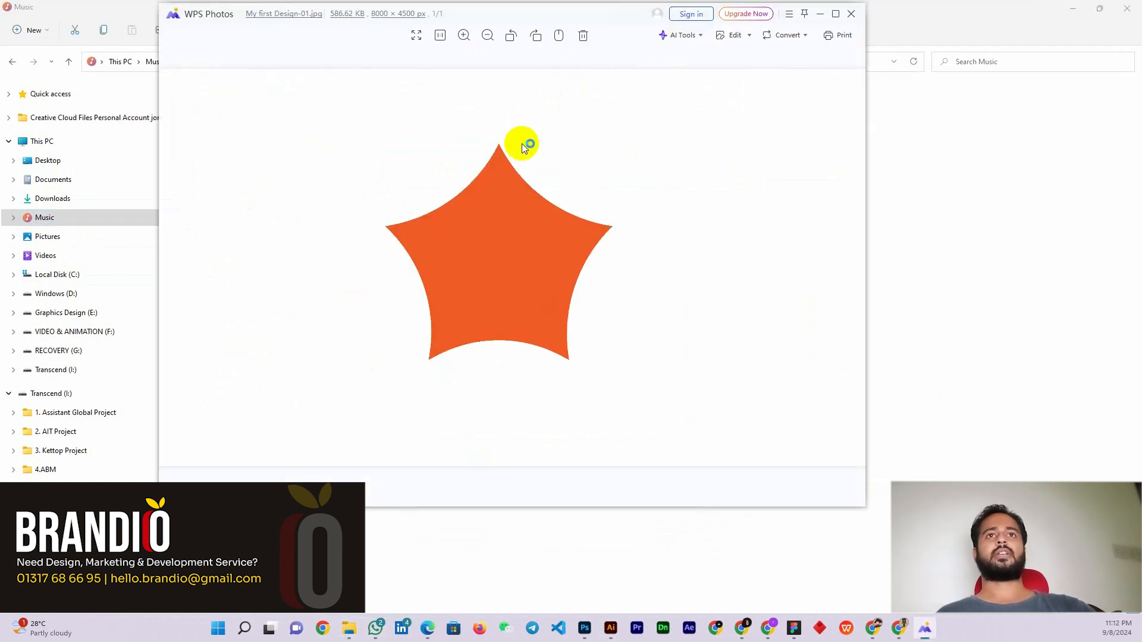
{"action": "left_click_drag", "start_coordinate": [558, 19], "coordinate": [577, 97]}
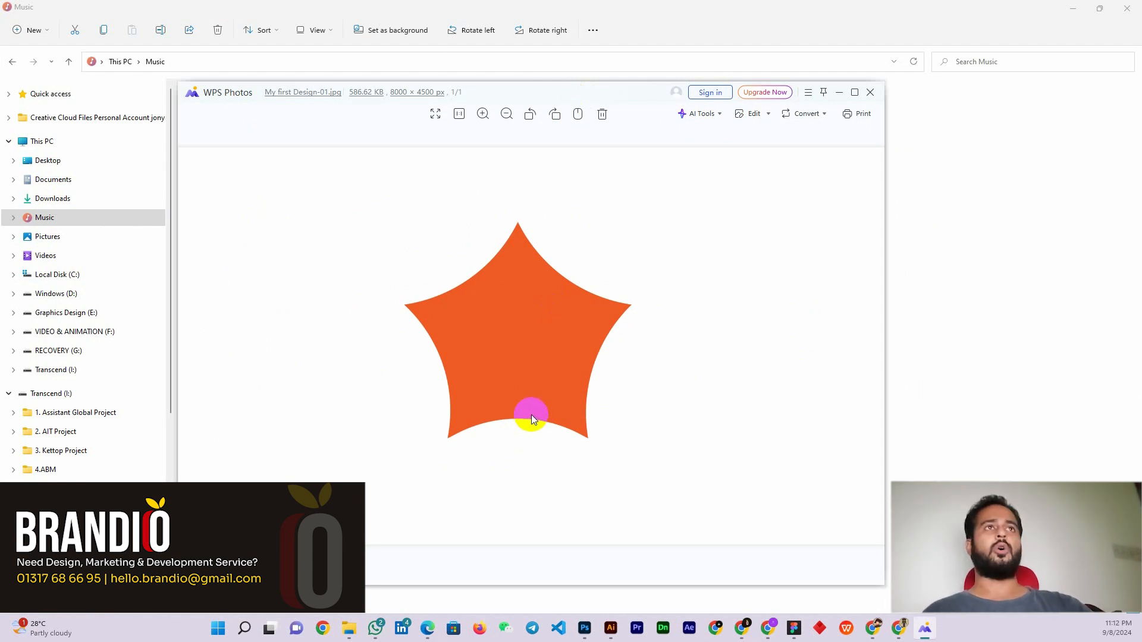
{"action": "left_click", "coordinate": [870, 95]}
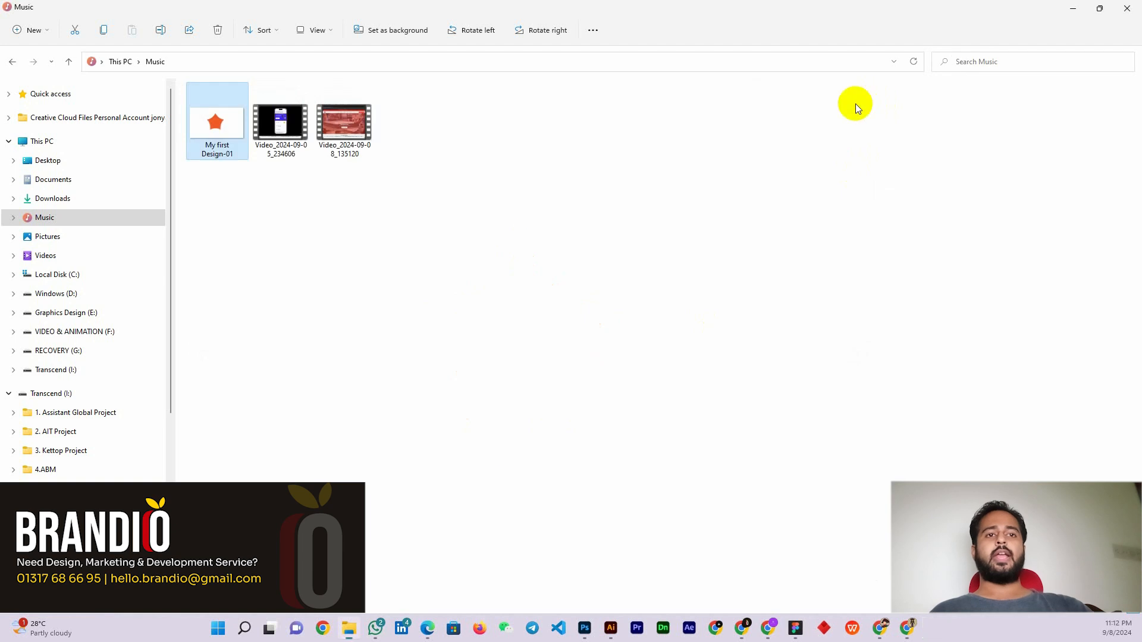
{"action": "left_click", "coordinate": [621, 630]}
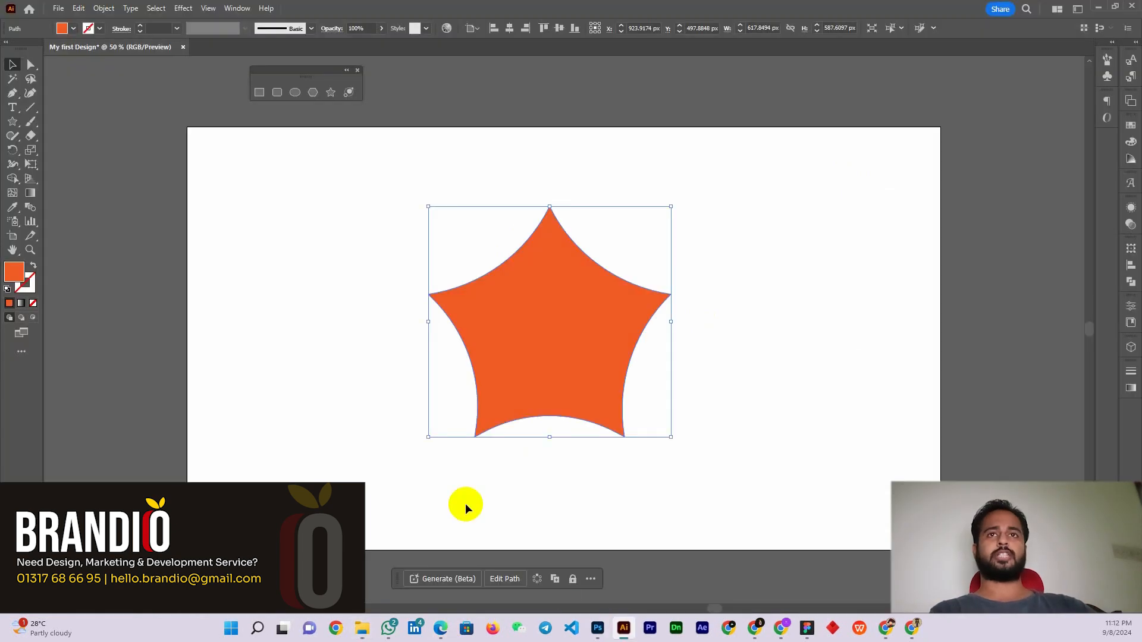
- Undo the star's last moves and place it in the artboard's upper left
{"action": "left_click_drag", "start_coordinate": [582, 322], "coordinate": [785, 321]}
{"action": "key", "text": "ctrl+z"}
{"action": "key", "text": "ctrl+z"}
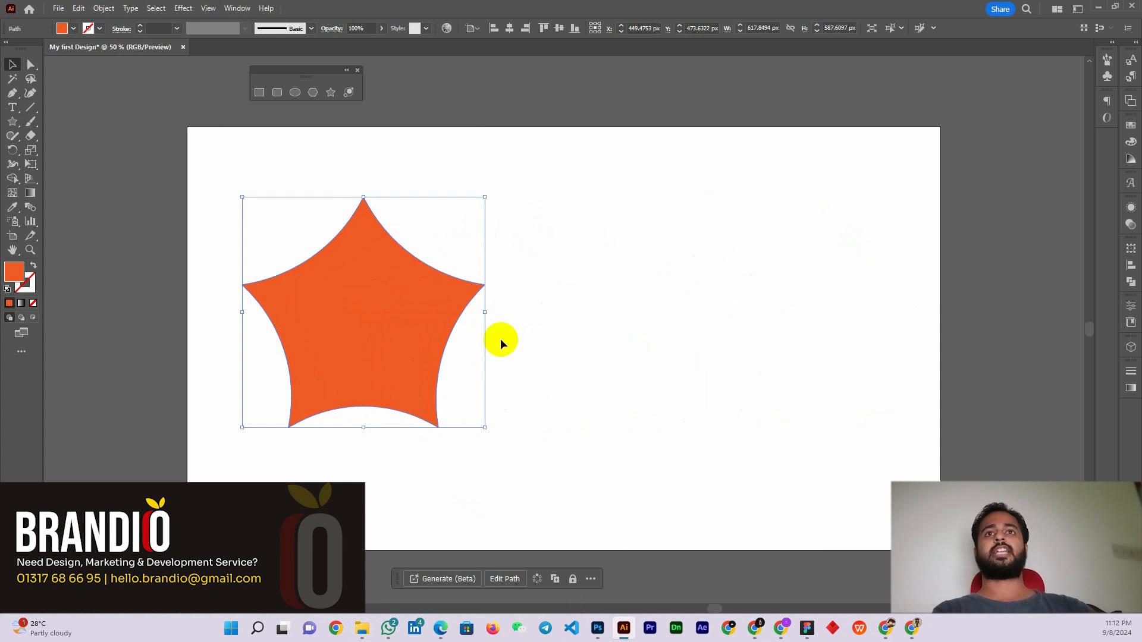
{"action": "left_click", "coordinate": [120, 171]}
{"action": "left_click_drag", "start_coordinate": [377, 304], "coordinate": [351, 271]}
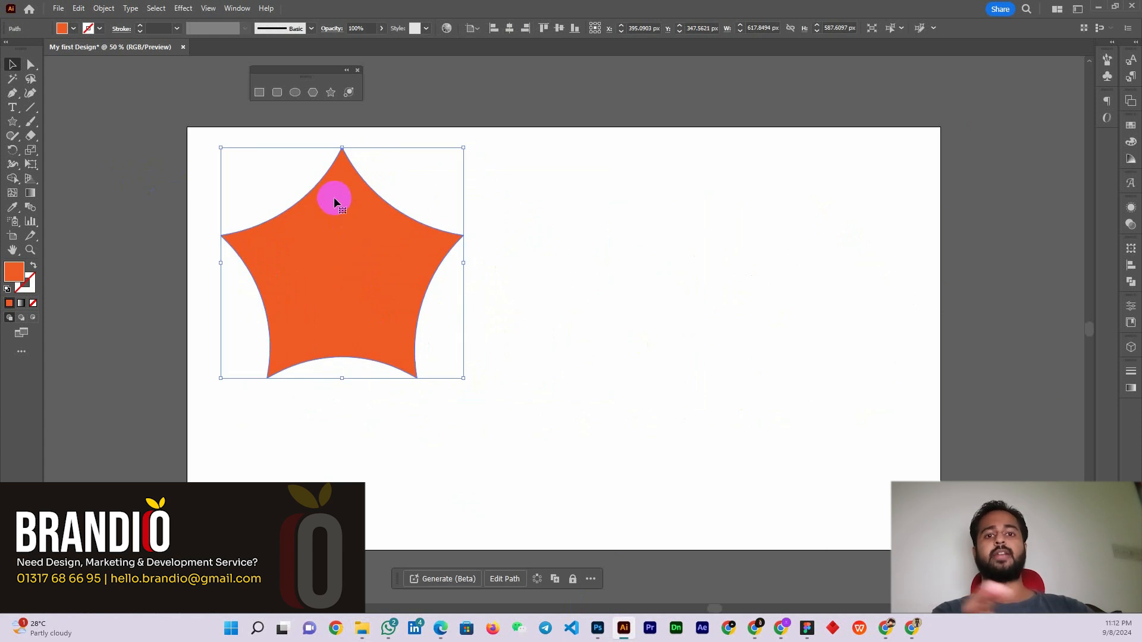
{"action": "left_click", "coordinate": [407, 340]}
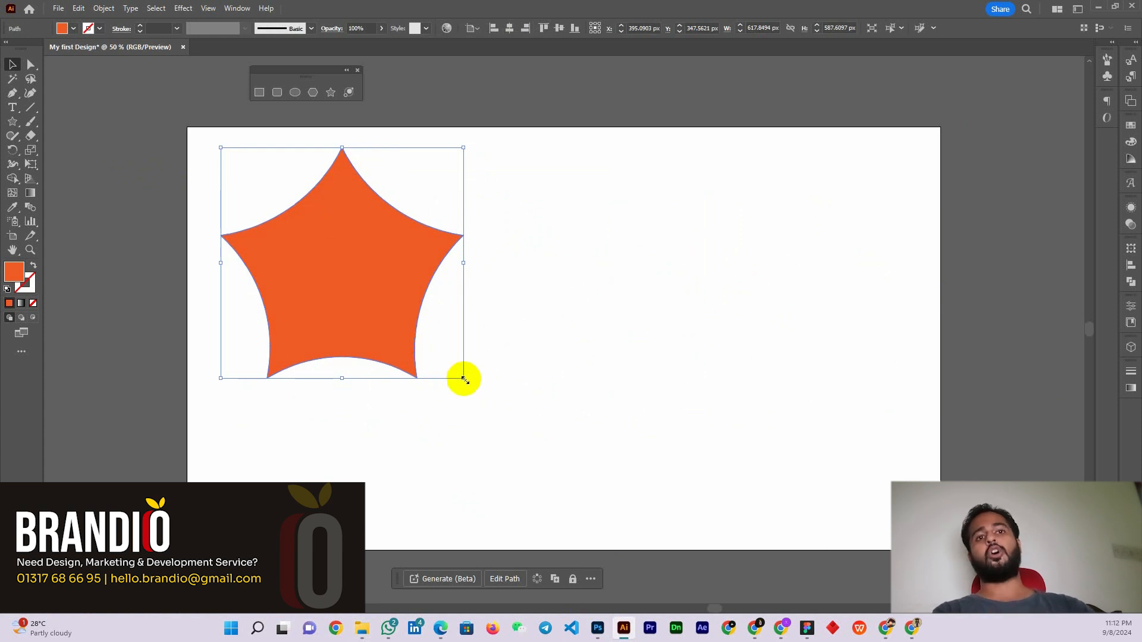
- Scale the star down proportionally to about 567 by 539 px, and try squeezing its width, undoing the squeeze
{"action": "mouse_move", "coordinate": [465, 379]}
{"action": "left_mouse_down"}
{"action": "mouse_move", "coordinate": [398, 311]}
{"action": "mouse_move", "coordinate": [466, 380]}
{"action": "mouse_move", "coordinate": [391, 321]}
{"action": "mouse_move", "coordinate": [454, 368]}
{"action": "left_mouse_up"}
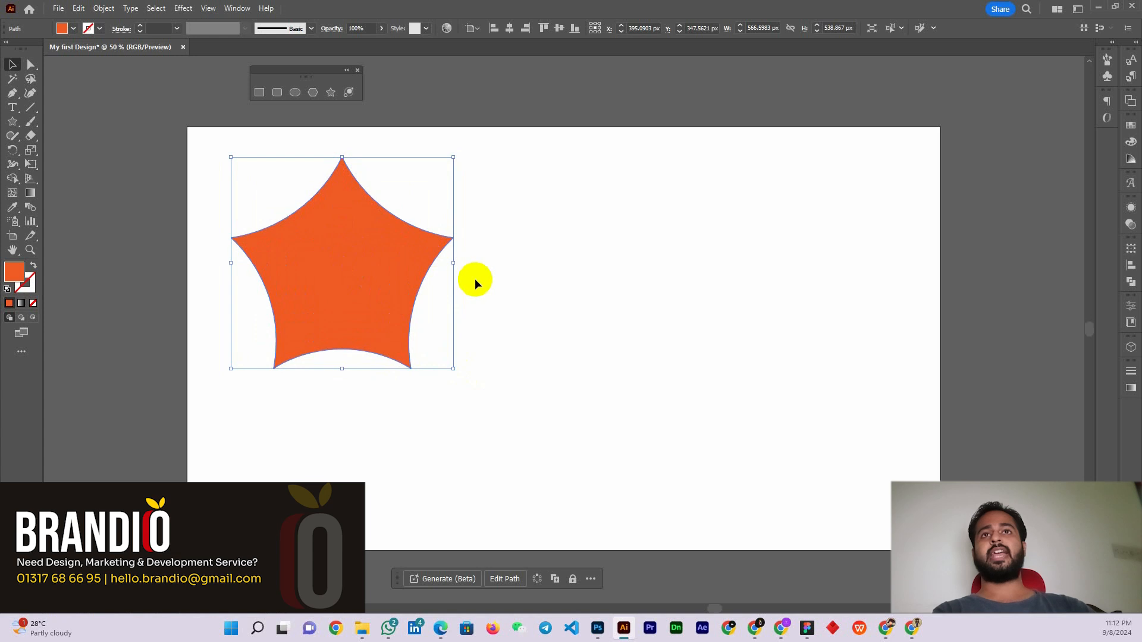
{"action": "left_click_drag", "start_coordinate": [453, 262], "coordinate": [327, 273]}
{"action": "key", "text": "ctrl+z"}
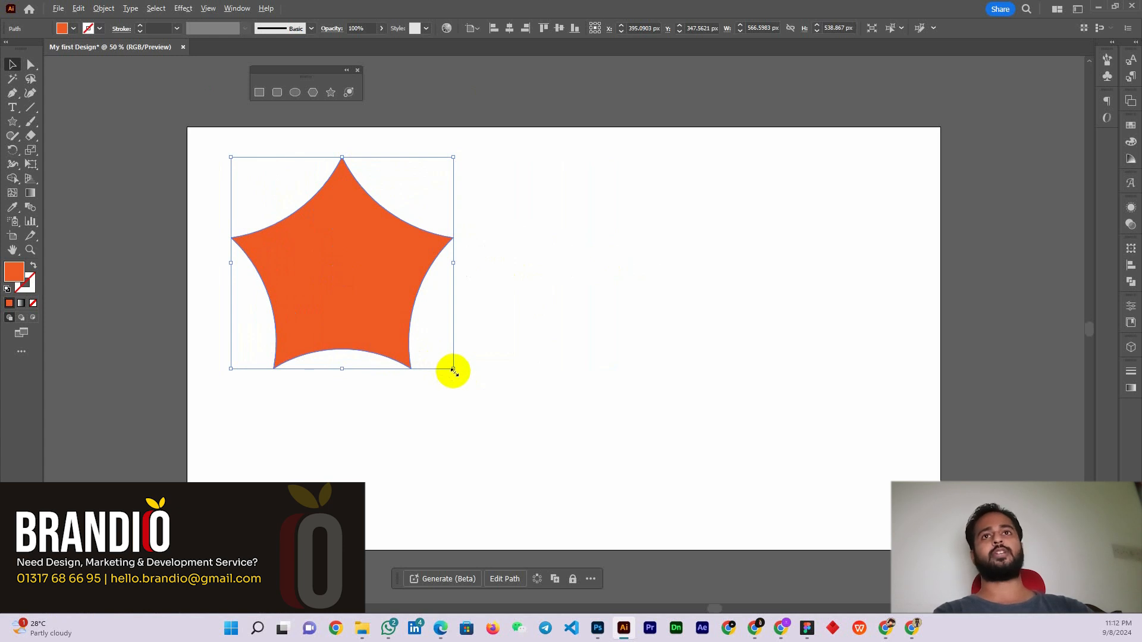
- Shrink the star proportionally to about 260 by 248 px, keeping it in the artboard's upper left
{"action": "left_click_drag", "start_coordinate": [453, 371], "coordinate": [393, 336]}
{"action": "left_click", "coordinate": [464, 334]}
{"action": "left_click_drag", "start_coordinate": [352, 281], "coordinate": [291, 223]}
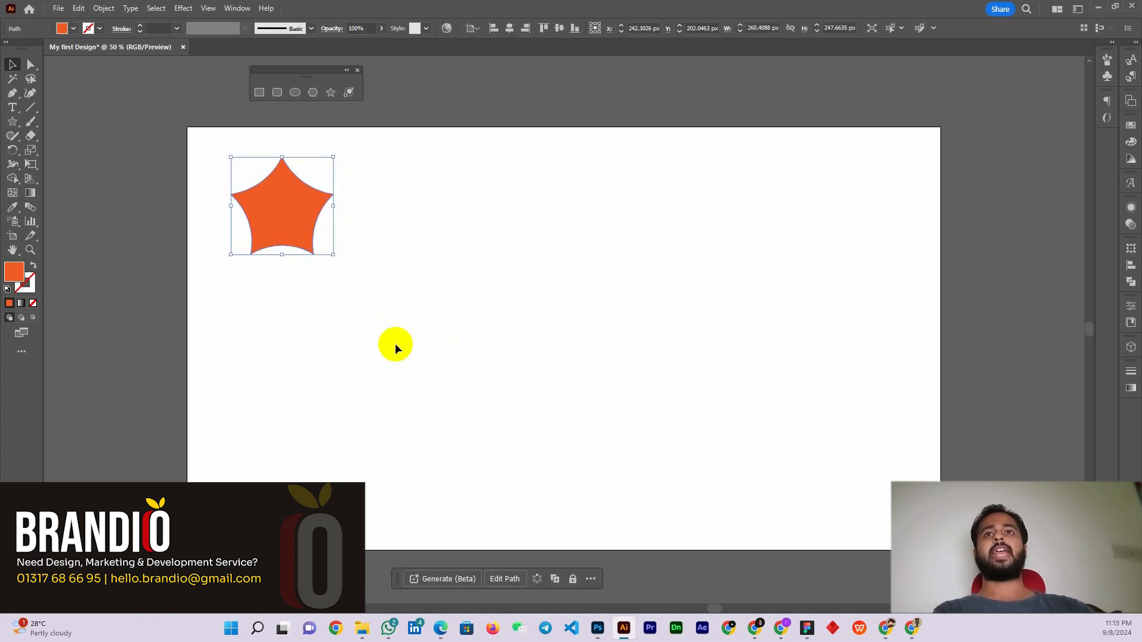
{"action": "left_click", "coordinate": [296, 220]}
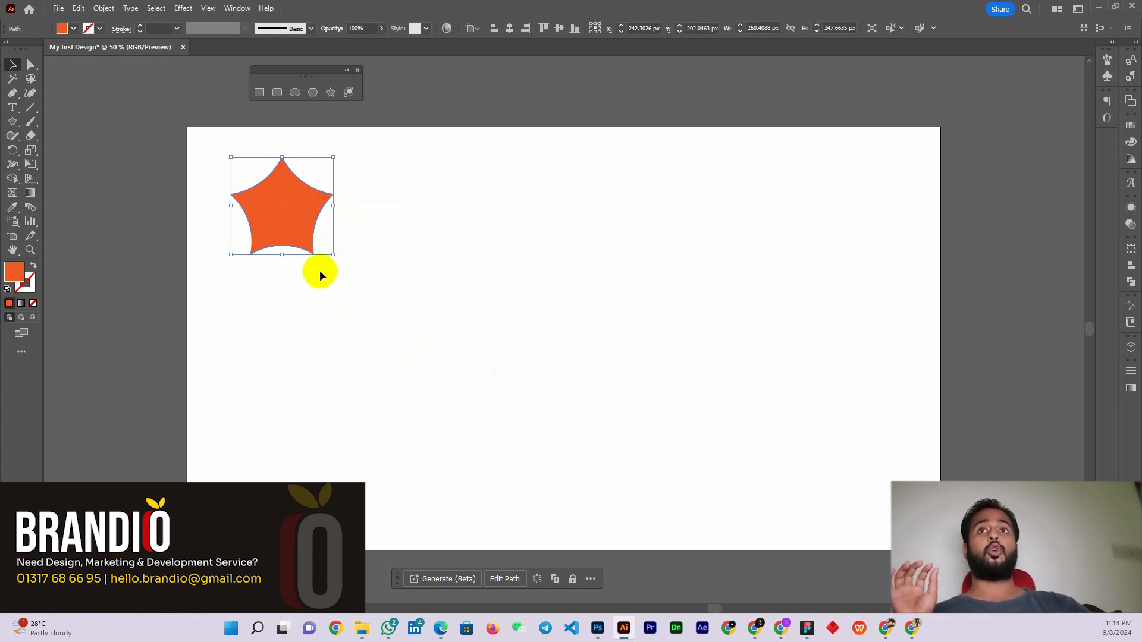
- Try duplicating the star by copy and paste, moving one copy to the artboard's upper middle, and undo the pasted copies
{"action": "left_click", "coordinate": [285, 212]}
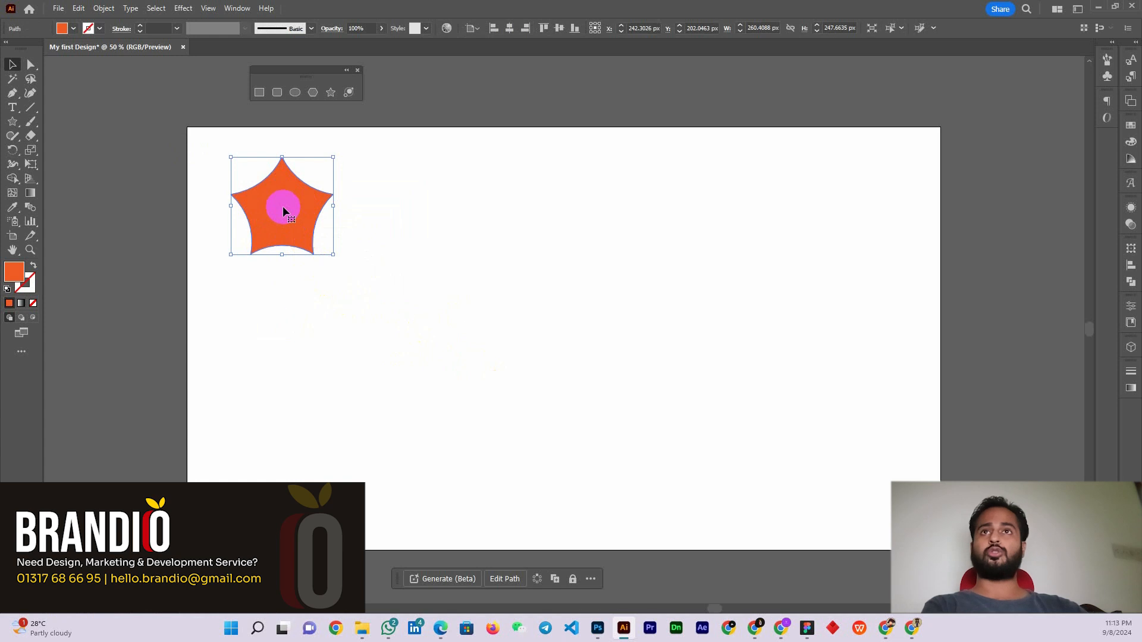
{"action": "key", "text": "ctrl"}
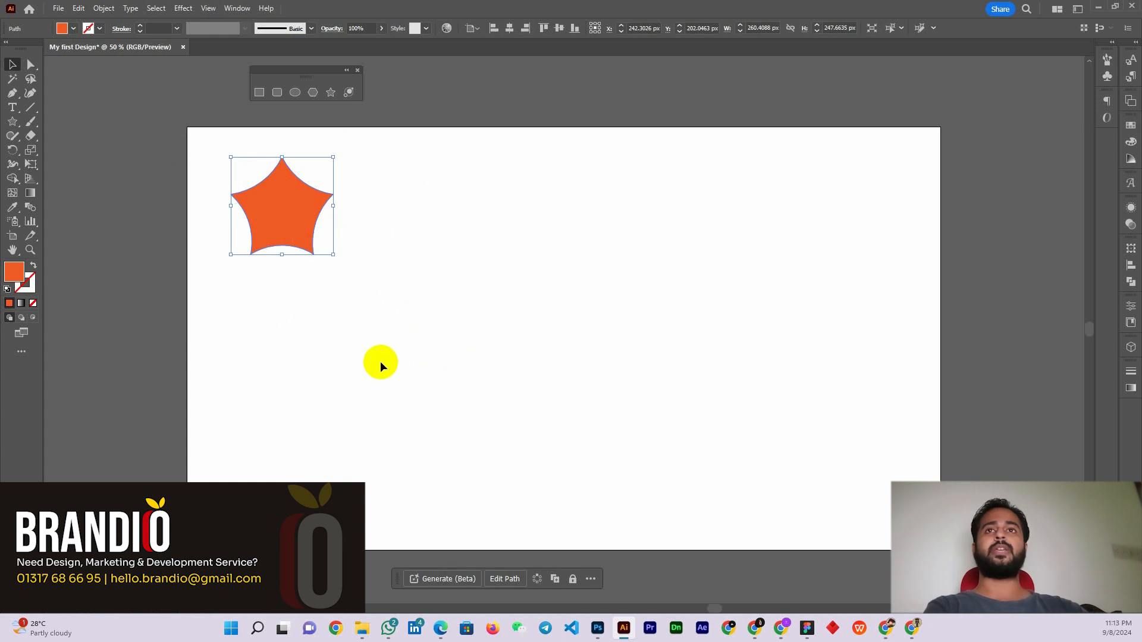
{"action": "key", "text": "ctrl+v"}
{"action": "left_click_drag", "start_coordinate": [571, 342], "coordinate": [624, 242]}
{"action": "key", "text": "ctrl+v"}
{"action": "key", "text": "ctrl+z"}
{"action": "key", "text": "ctrl+z"}
{"action": "key", "text": "ctrl+z"}
{"action": "key", "text": "ctrl+z"}
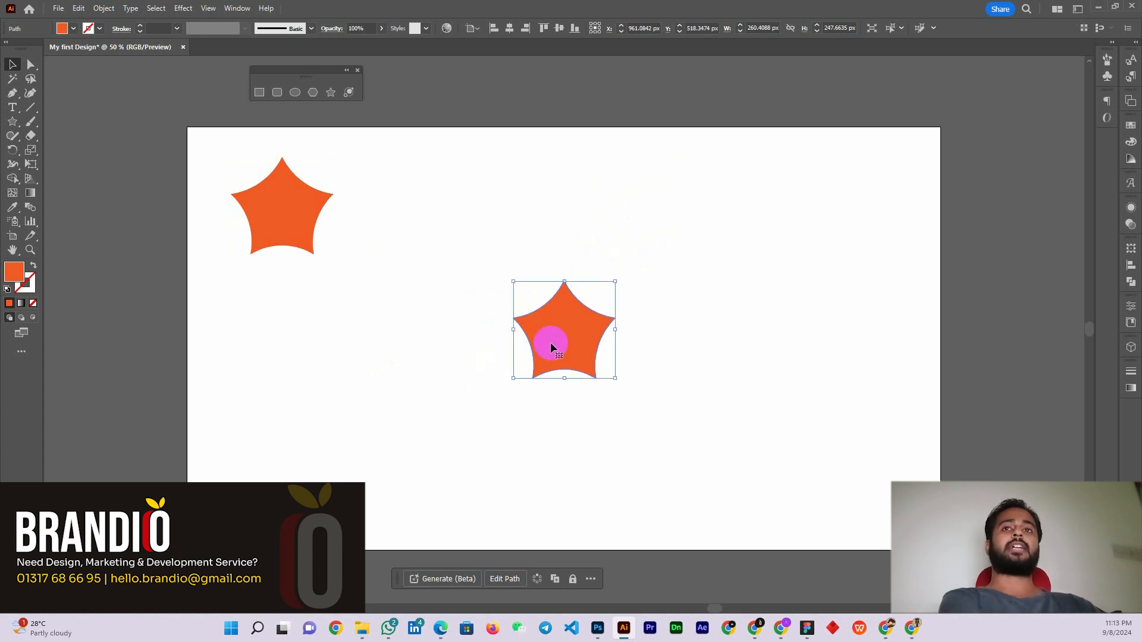
{"action": "key", "text": "ctrl+z"}
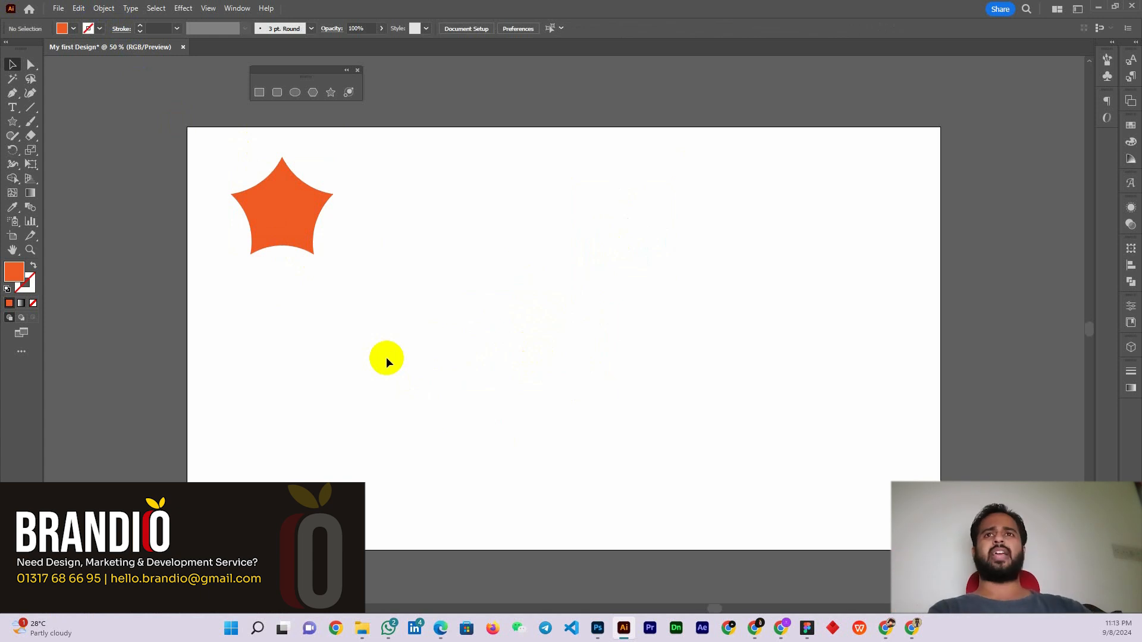
- Shift the star slightly within the artboard's upper left and try placing a copy beside it, undoing the copy
{"action": "left_click_drag", "start_coordinate": [297, 207], "coordinate": [299, 220]}
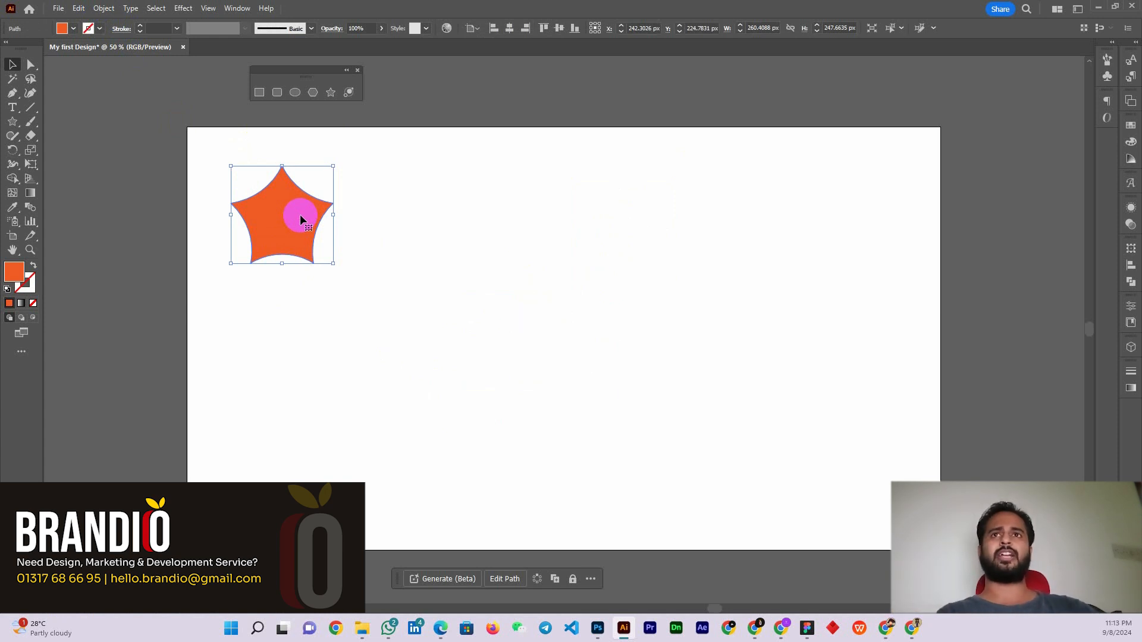
{"action": "mouse_move", "coordinate": [285, 223]}
{"action": "left_mouse_down"}
{"action": "mouse_move", "coordinate": [288, 234]}
{"action": "mouse_move", "coordinate": [304, 226]}
{"action": "left_mouse_up"}
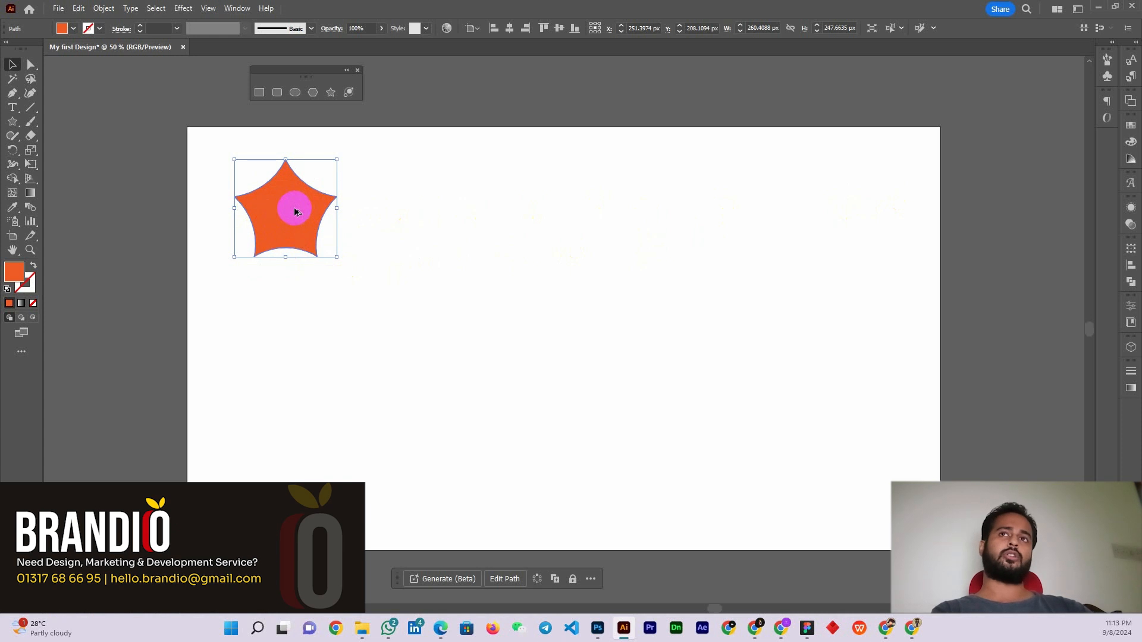
{"action": "left_click_drag", "start_coordinate": [269, 208], "coordinate": [388, 211]}
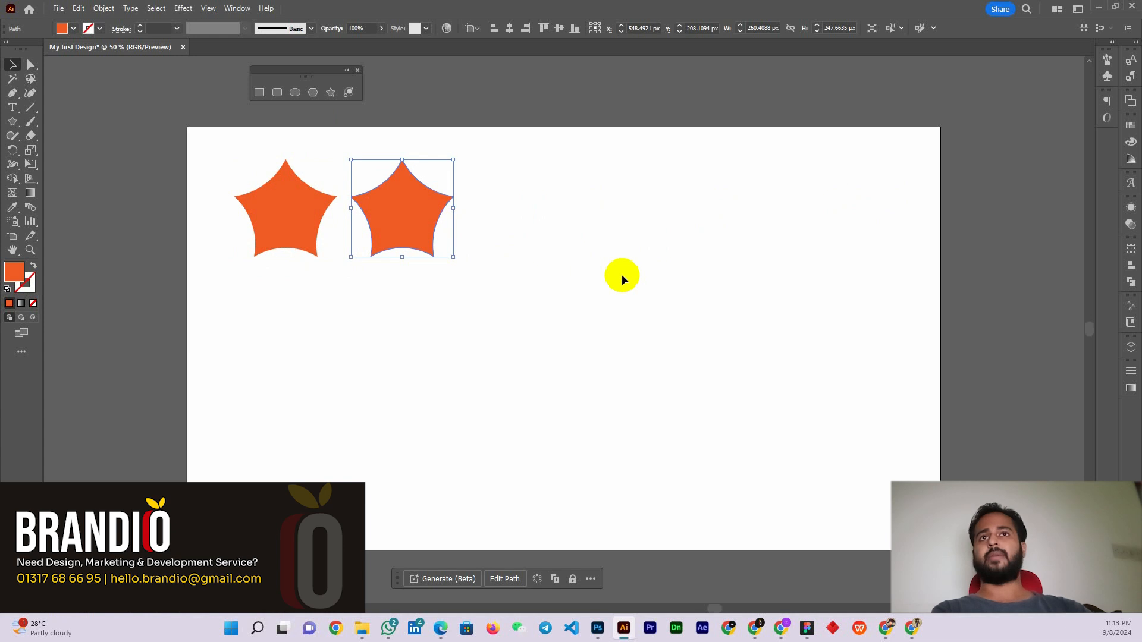
{"action": "key", "text": "ctrl+z"}
{"action": "left_click", "coordinate": [312, 233]}
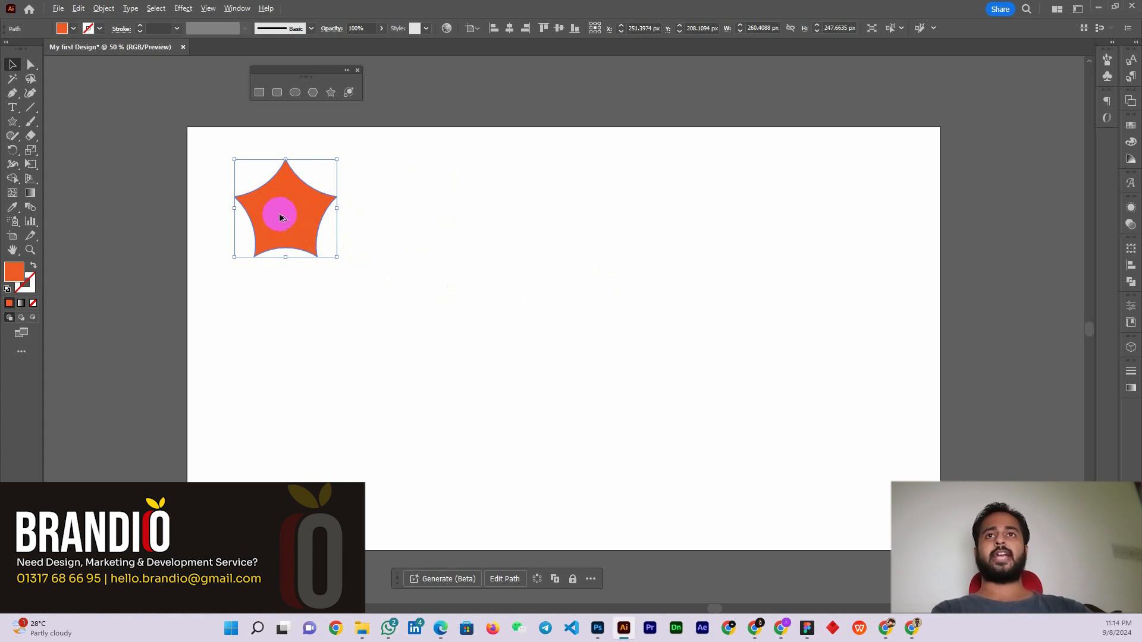
- Duplicate the star to its right and repeat the duplication to form a row of six evenly spaced stars
{"action": "left_click_drag", "start_coordinate": [282, 218], "coordinate": [415, 212]}
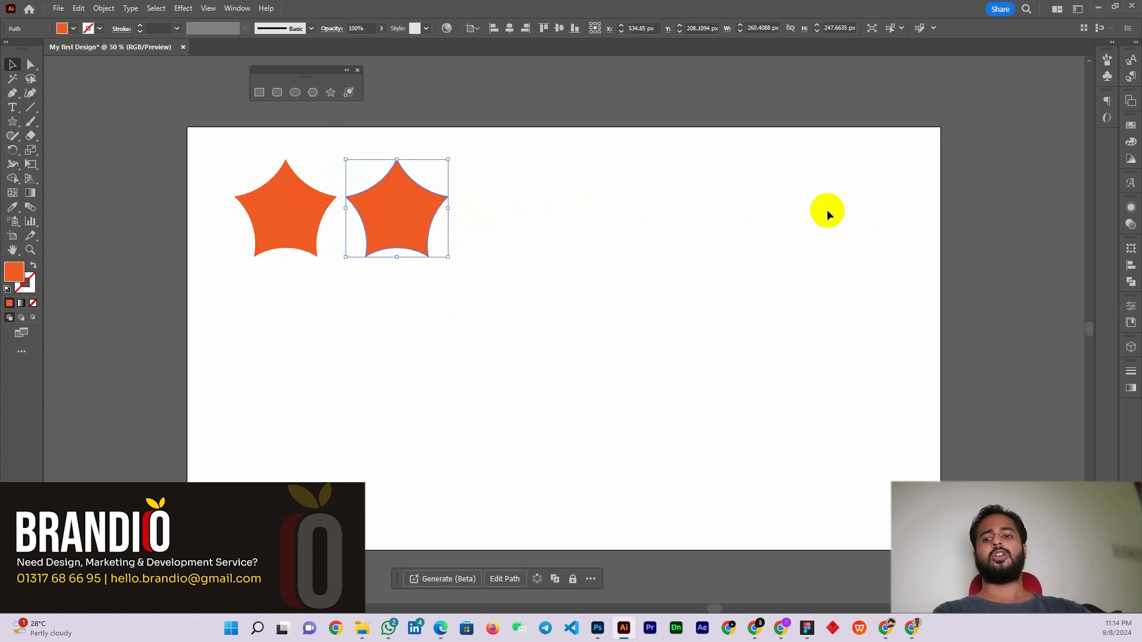
{"action": "left_click", "coordinate": [391, 213]}
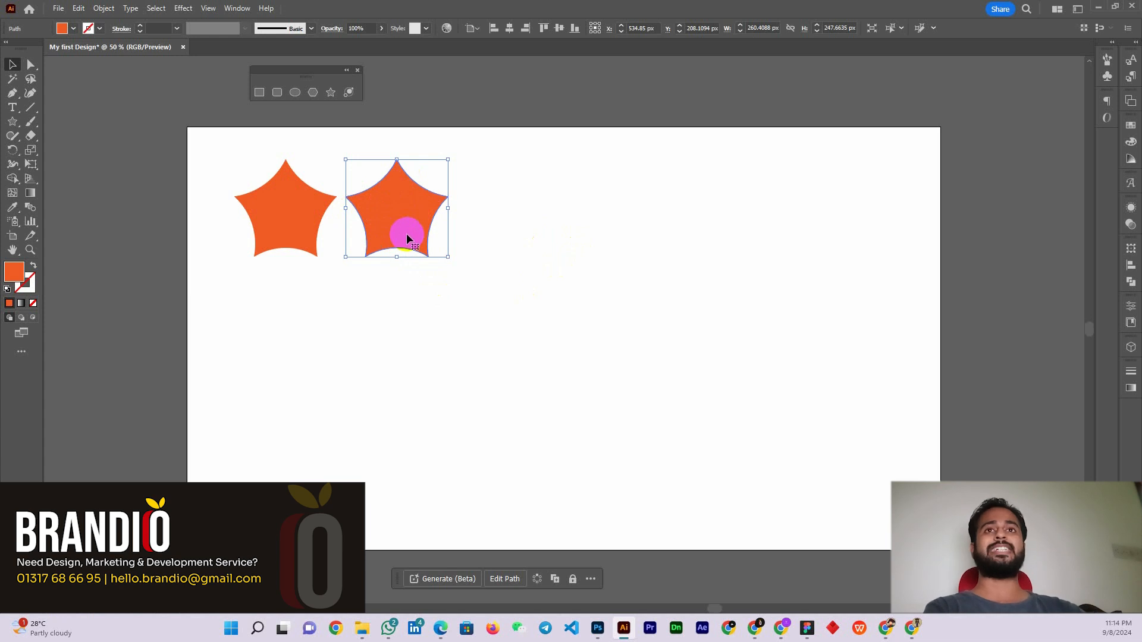
{"action": "key", "text": "a"}
{"action": "key", "text": "ctrl+d"}
{"action": "key", "text": "ctrl+d"}
{"action": "key", "text": "ctrl+d"}
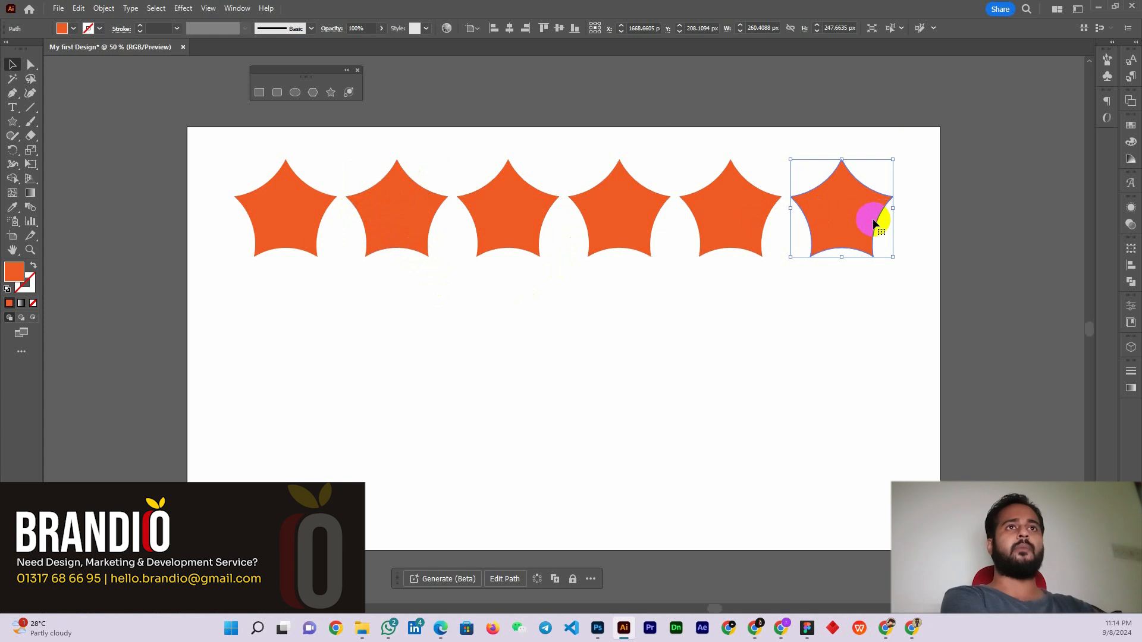
- Delete the five star copies one by one, keeping only the original at the row's left end
{"action": "key", "text": "Delete"}
{"action": "left_click", "coordinate": [737, 216]}
{"action": "key", "text": "Delete"}
{"action": "left_click", "coordinate": [625, 215]}
{"action": "key", "text": "Delete"}
{"action": "left_click", "coordinate": [511, 216]}
{"action": "key", "text": "Delete"}
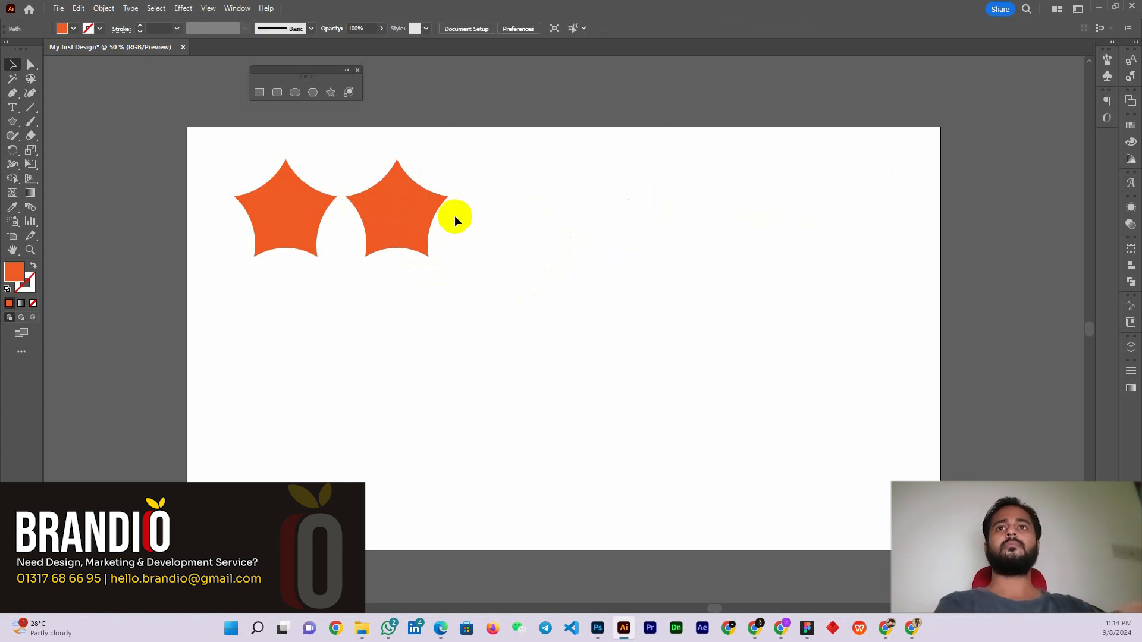
{"action": "left_click", "coordinate": [403, 219]}
{"action": "key", "text": "Delete"}
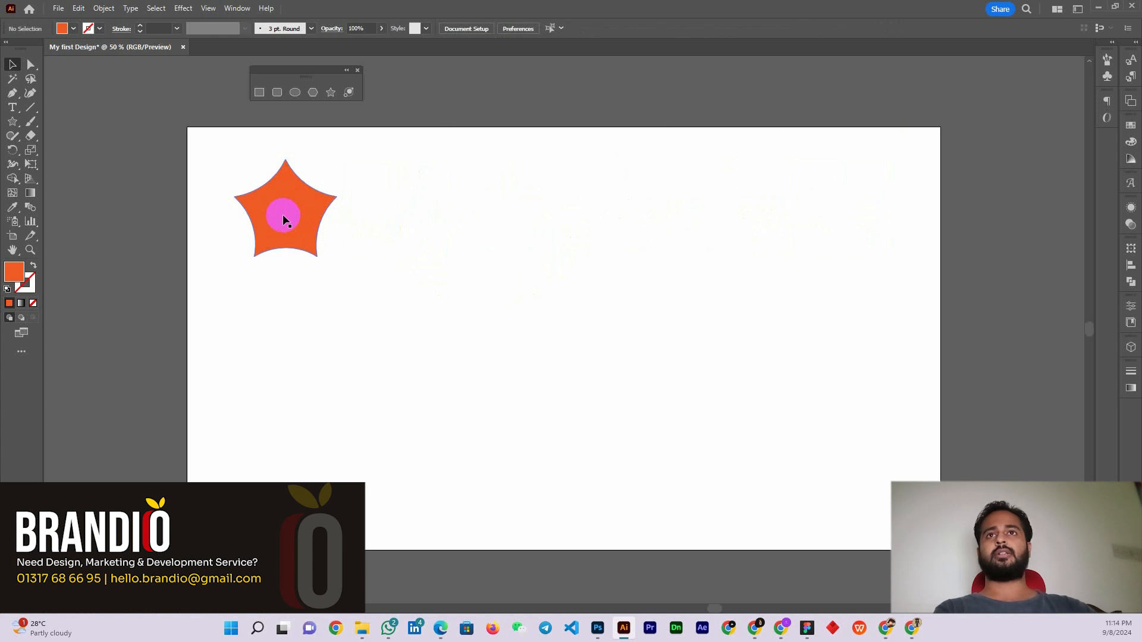
- Copy the star horizontally to the right with a small gap and repeat the transformation to make a row of seven stars
{"action": "left_click", "coordinate": [283, 215]}
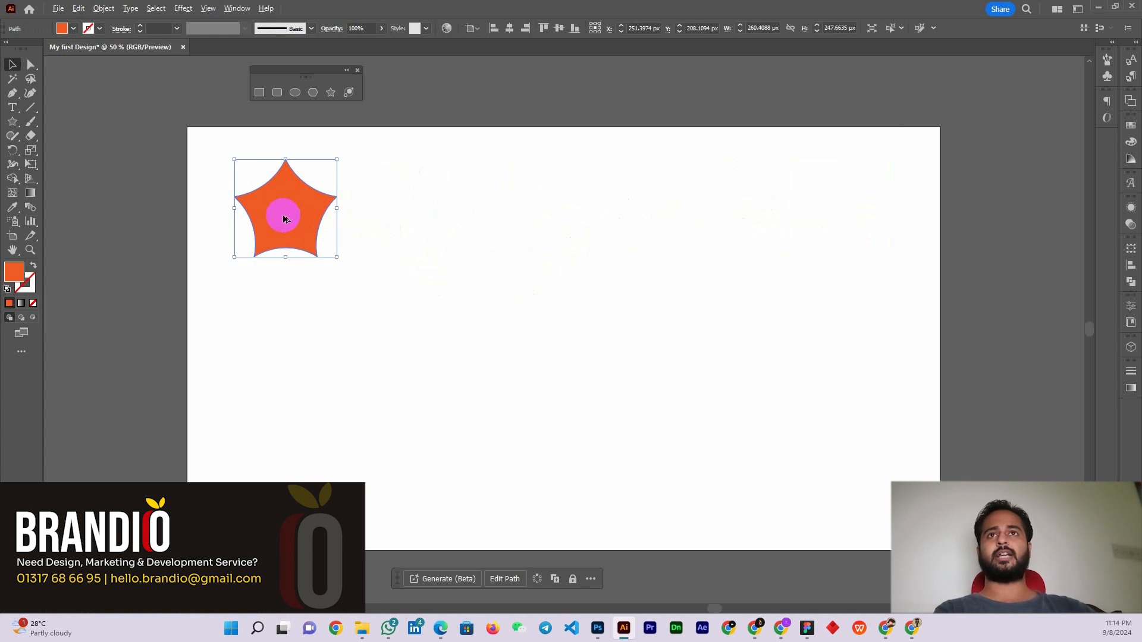
{"action": "left_click_drag", "start_coordinate": [283, 215], "coordinate": [385, 215]}
{"action": "key", "text": "ctrl+d"}
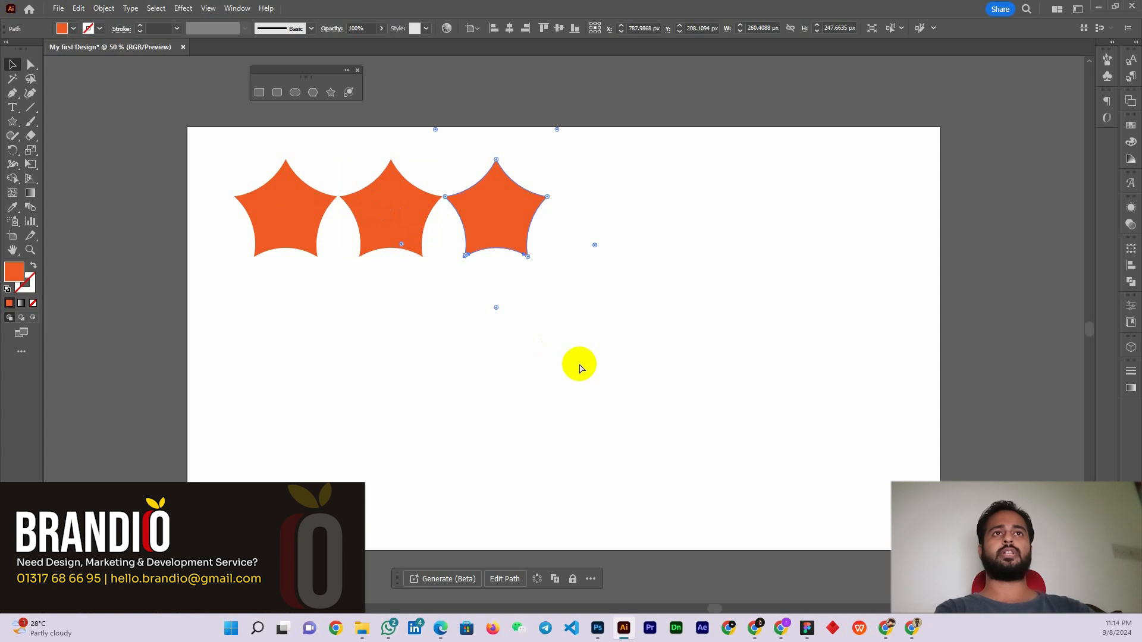
{"action": "key", "text": "ctrl+d"}
{"action": "key", "text": "ctrl+d"}
{"action": "key", "text": "ctrl+d"}
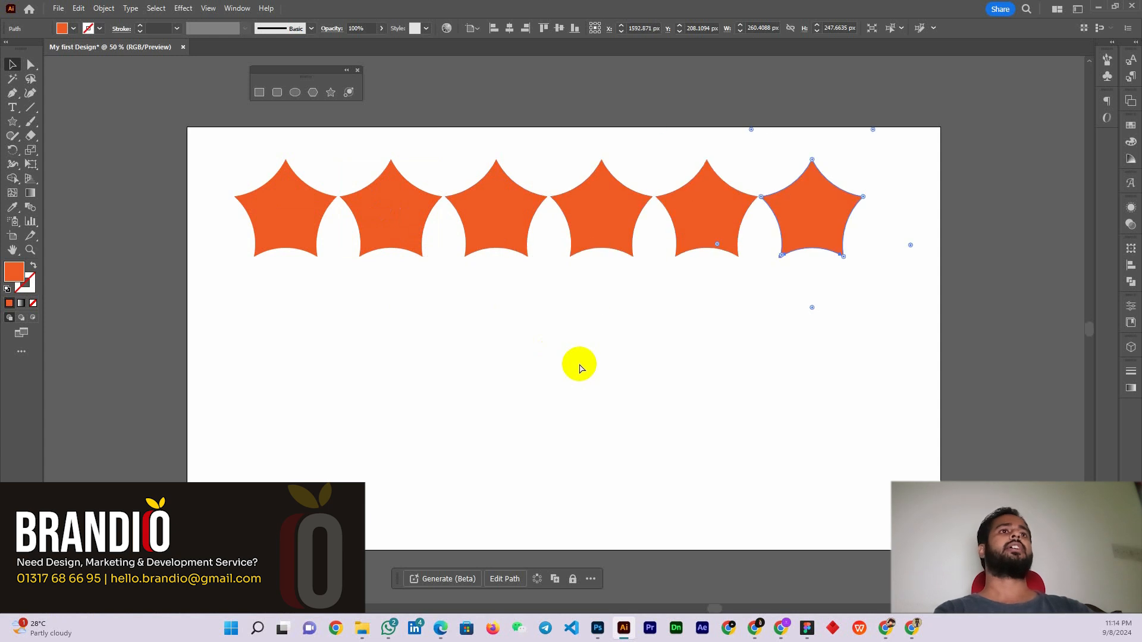
{"action": "key", "text": "ctrl+d"}
- Select all seven stars, scale the row down to about 1618 by 214 px and place a copy directly beneath it
{"action": "left_click", "coordinate": [817, 229]}
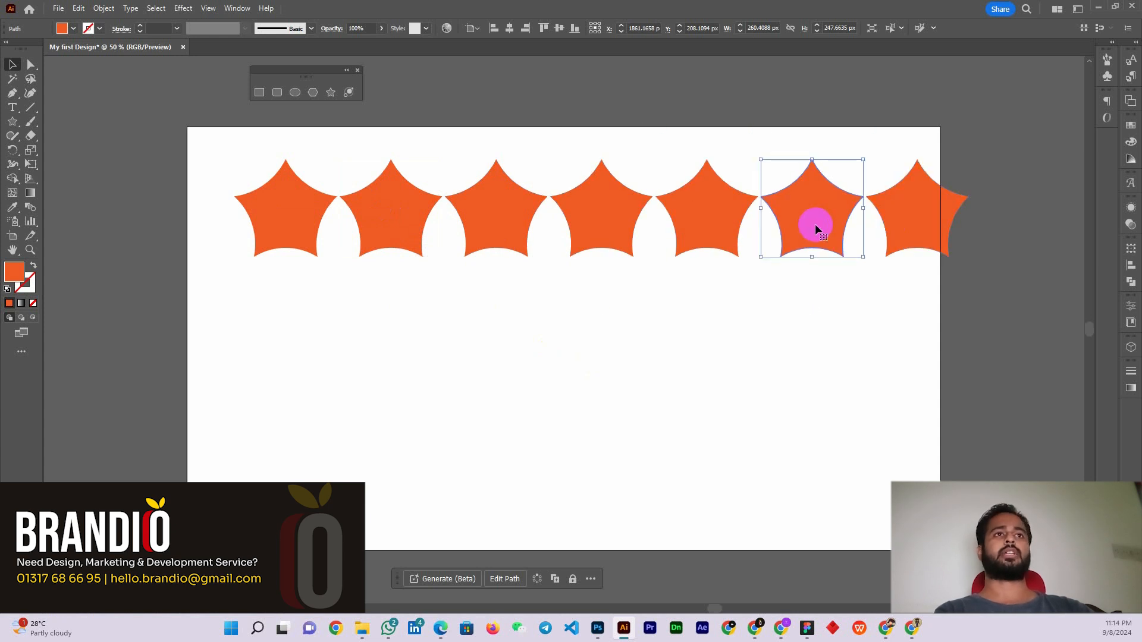
{"action": "left_click", "coordinate": [879, 224], "text": "shift"}
{"action": "left_click", "coordinate": [681, 224], "text": "shift"}
{"action": "left_click", "coordinate": [614, 223], "text": "shift"}
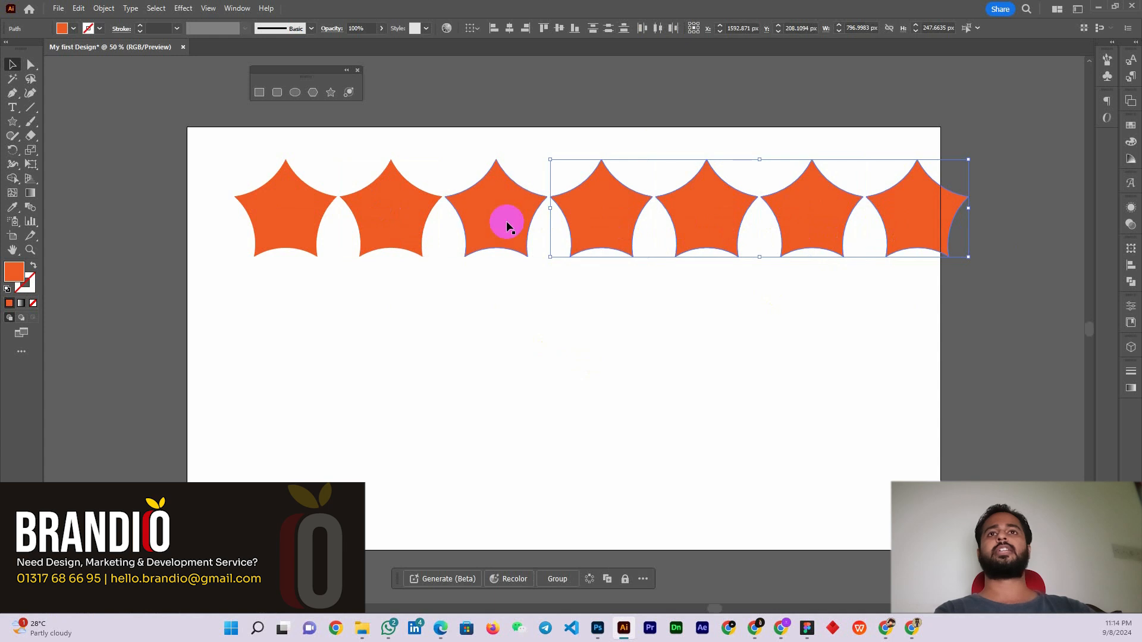
{"action": "left_click", "coordinate": [506, 224], "text": "shift"}
{"action": "left_click", "coordinate": [403, 224], "text": "shift"}
{"action": "left_click", "coordinate": [319, 224], "text": "shift"}
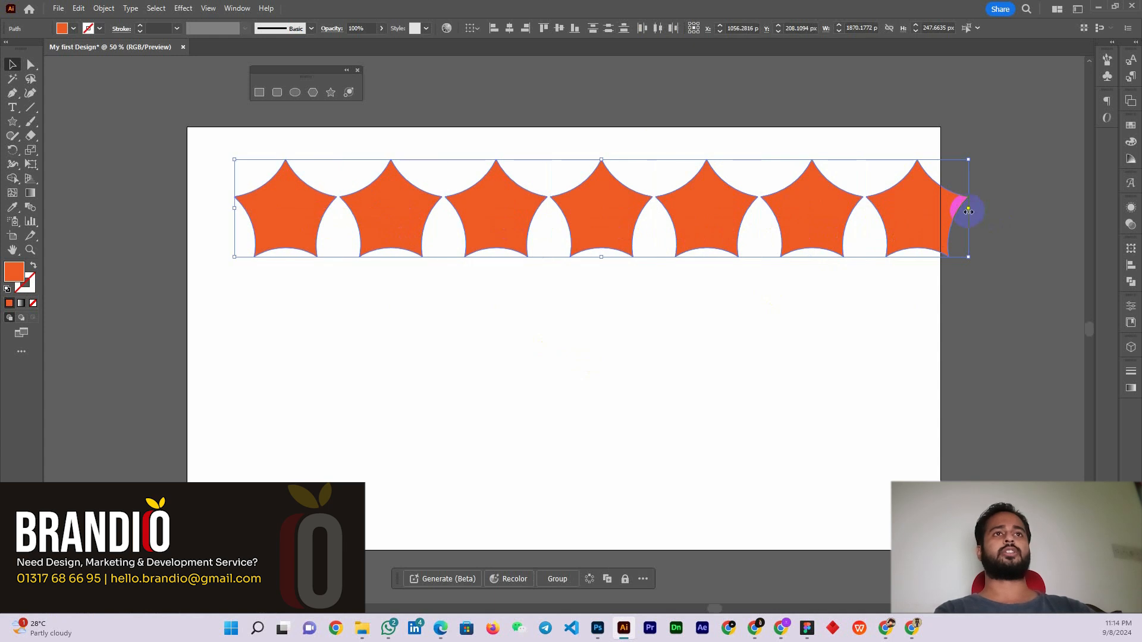
{"action": "left_click_drag", "start_coordinate": [968, 208], "coordinate": [822, 284]}
- Repeat the row duplication downward three times to build a pattern of five star rows
{"action": "key", "text": "ctrl+d"}
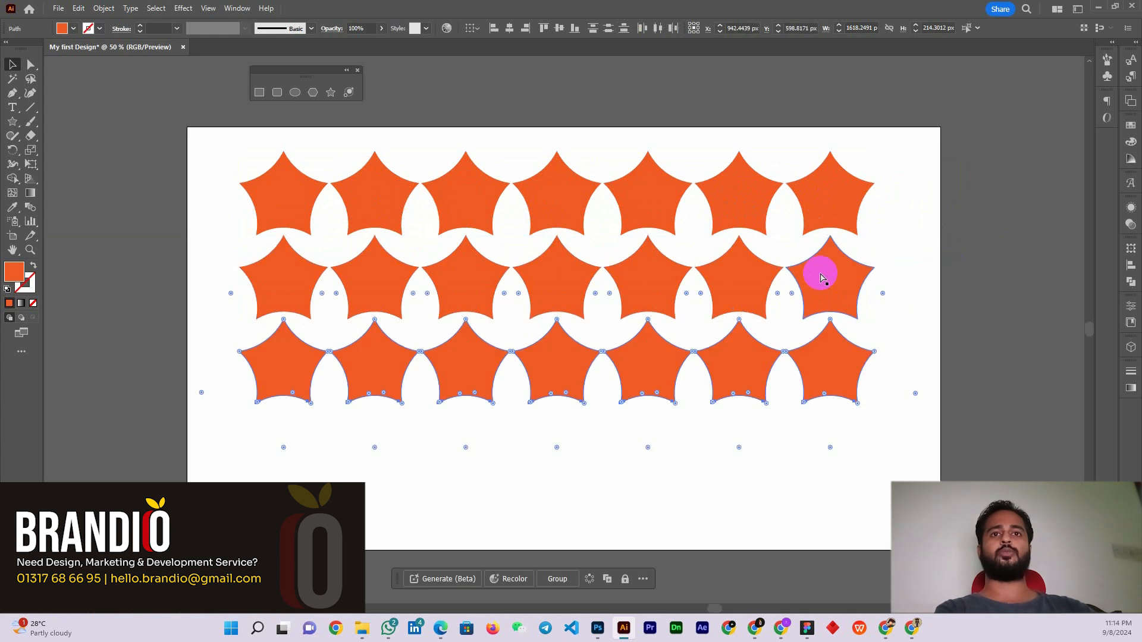
{"action": "key", "text": "ctrl+d"}
{"action": "key", "text": "ctrl+d"}
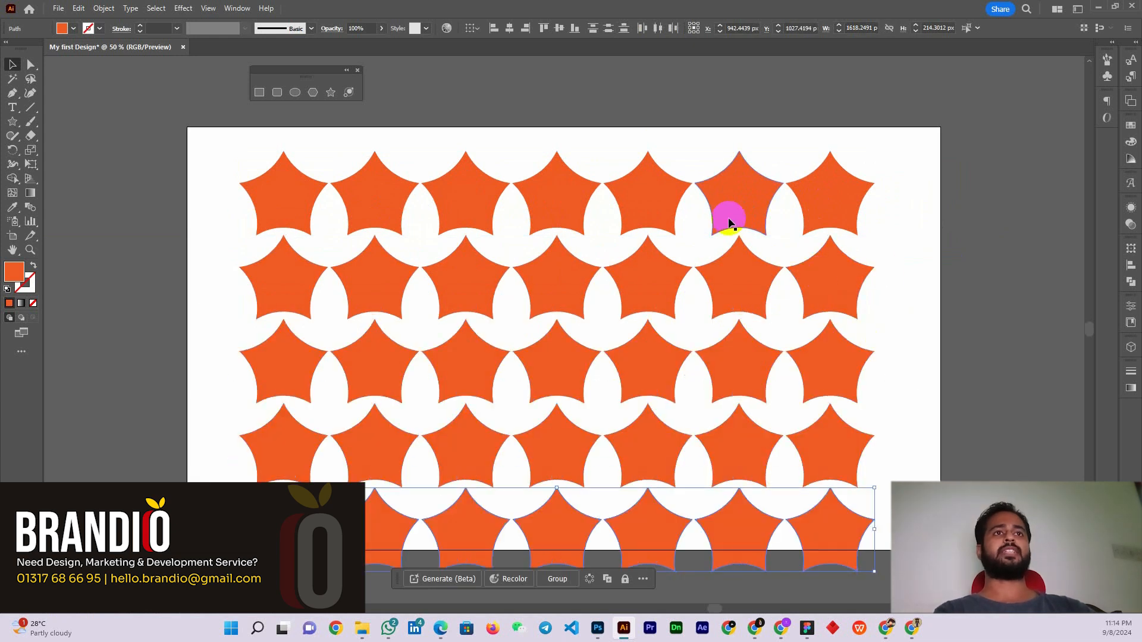
- Select all five rows, centre the pattern on the artboard and enlarge it proportionally to extend past every artboard edge
{"action": "scroll", "coordinate": [716, 232], "scroll_direction": "down", "scroll_amount": 1}
{"action": "left_click_drag", "start_coordinate": [886, 132], "coordinate": [383, 519]}
{"action": "left_click_drag", "start_coordinate": [565, 335], "coordinate": [519, 316]}
{"action": "left_click_drag", "start_coordinate": [772, 291], "coordinate": [876, 308]}
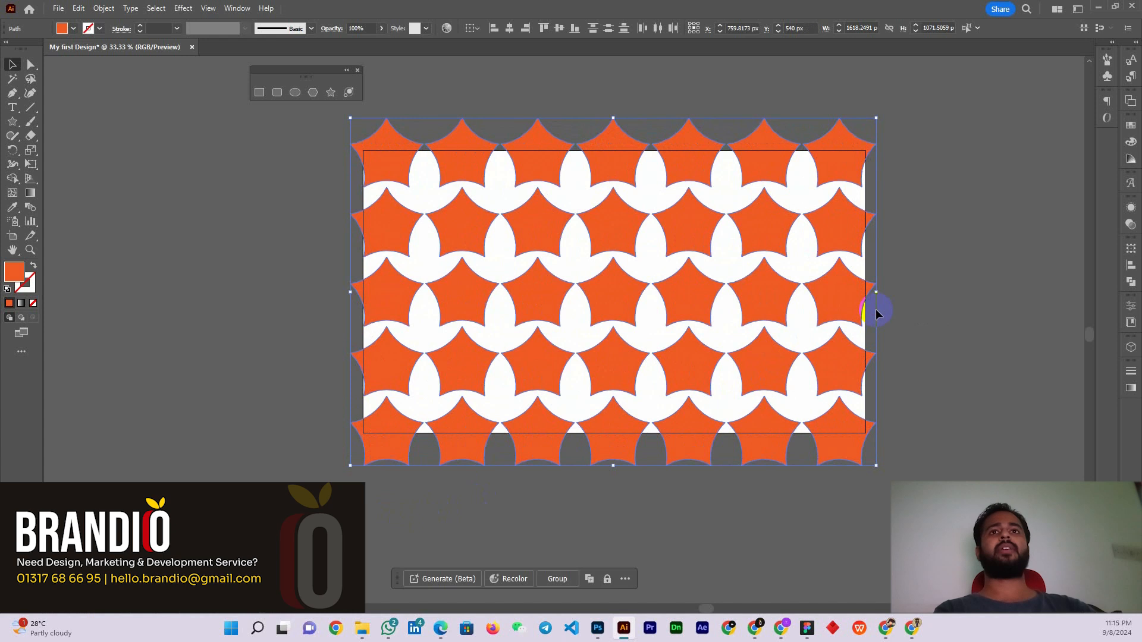
- Export the star pattern as a JPEG named My first Design 2 into the Music folder, using RGB, maximum quality 10 and 300 ppi
{"action": "left_click", "coordinate": [576, 238]}
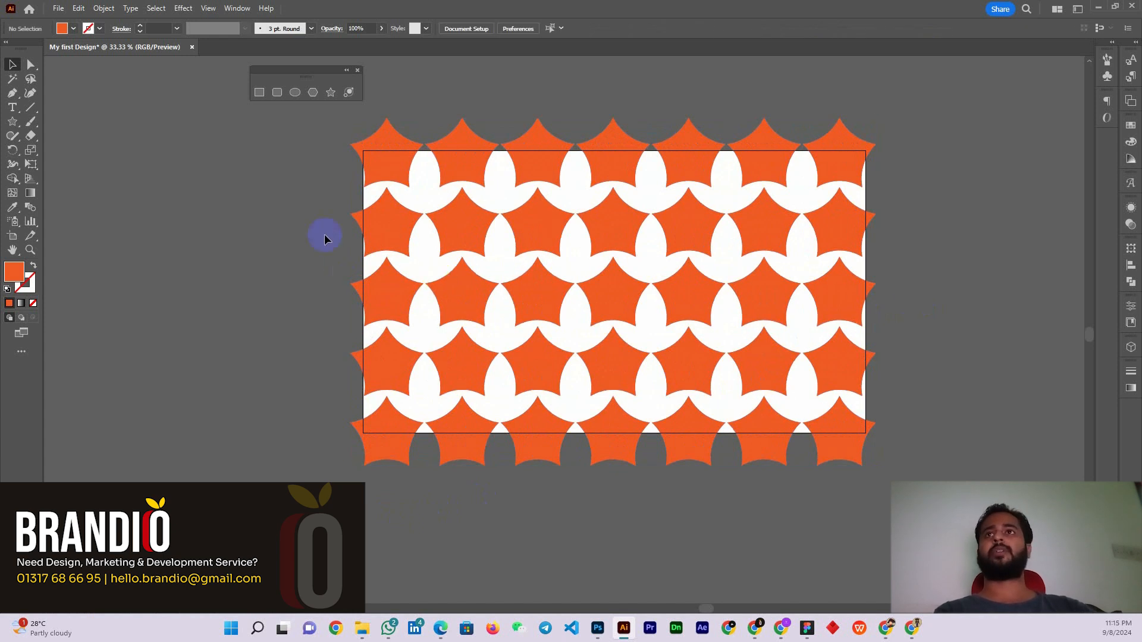
{"action": "left_click", "coordinate": [58, 9]}
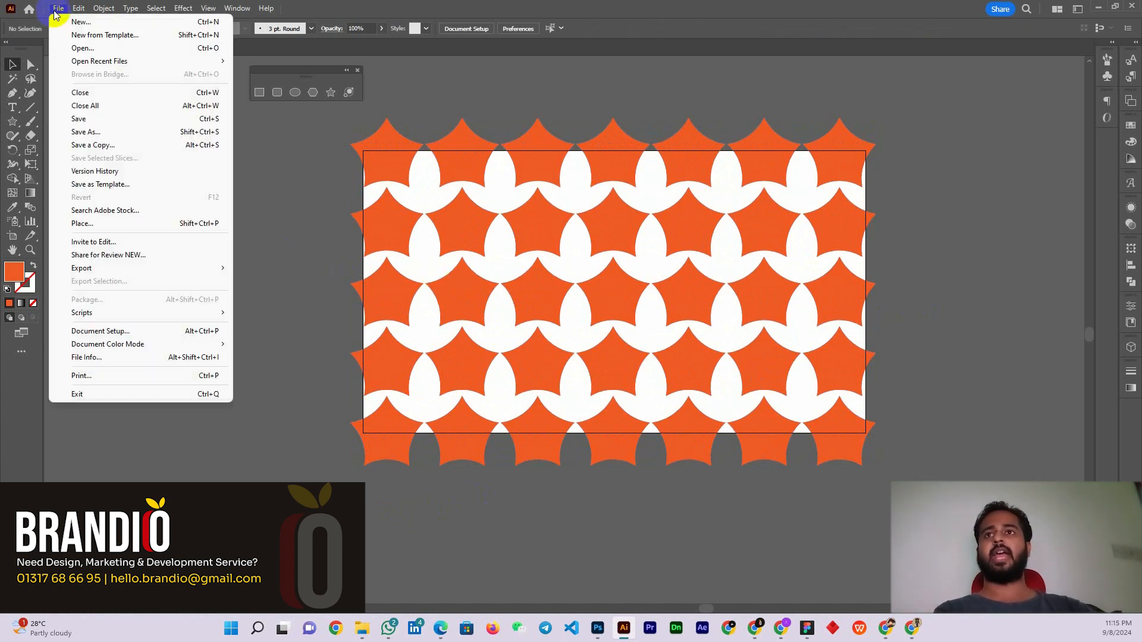
{"action": "mouse_move", "coordinate": [125, 270]}
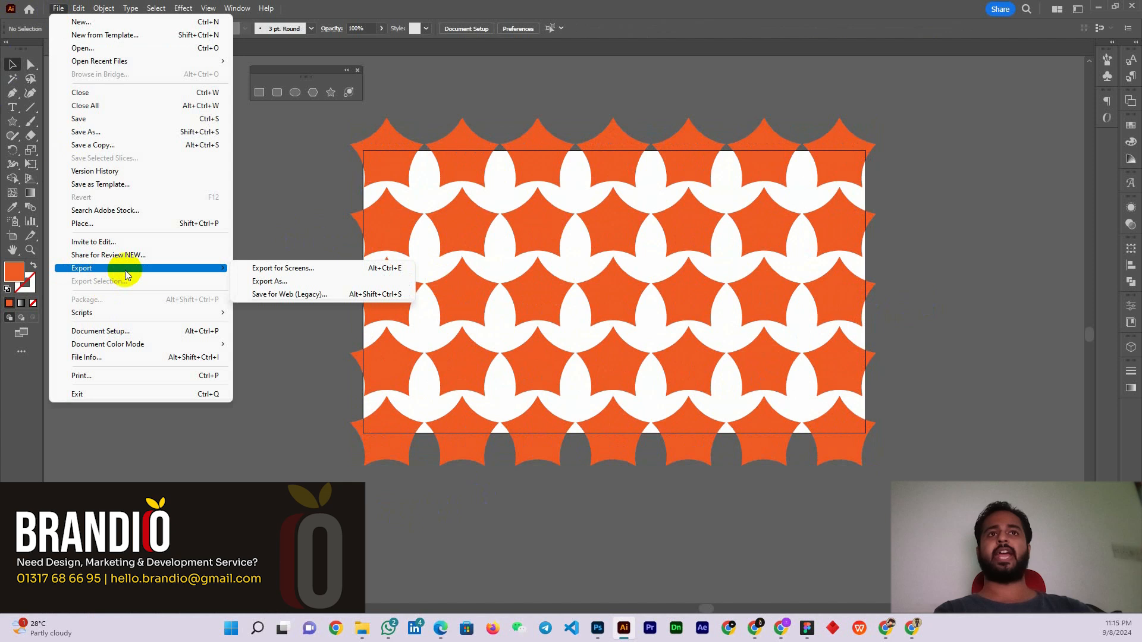
{"action": "left_click", "coordinate": [305, 280]}
{"action": "left_click", "coordinate": [345, 493]}
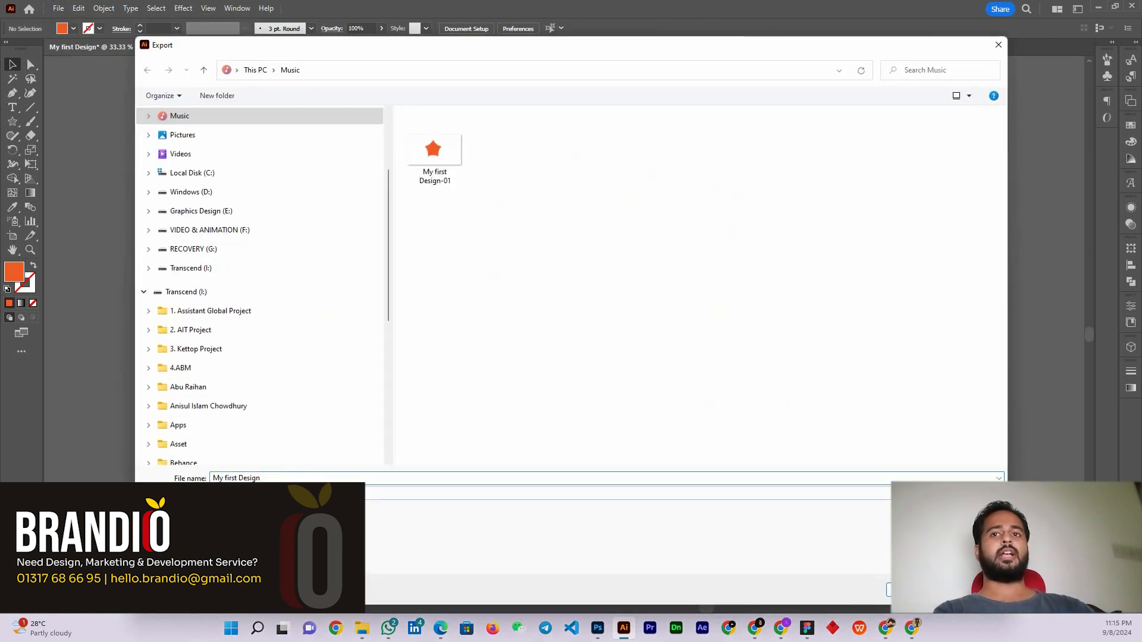
{"action": "left_click", "coordinate": [434, 476]}
{"action": "left_click", "coordinate": [299, 476]}
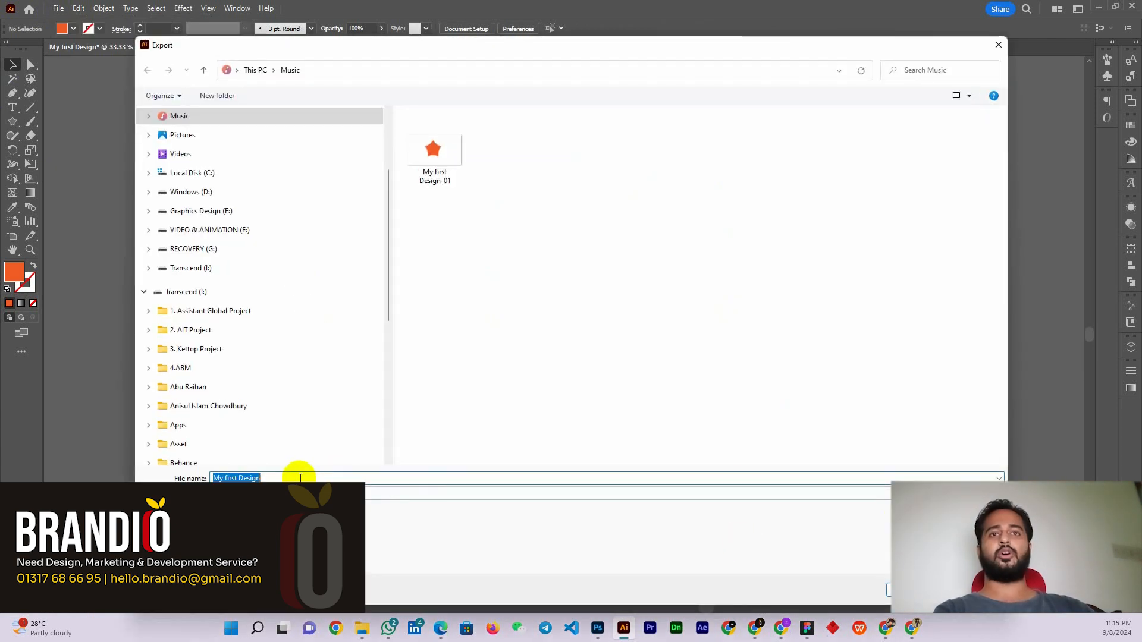
{"action": "left_click", "coordinate": [307, 479]}
{"action": "type", "text": "2"}
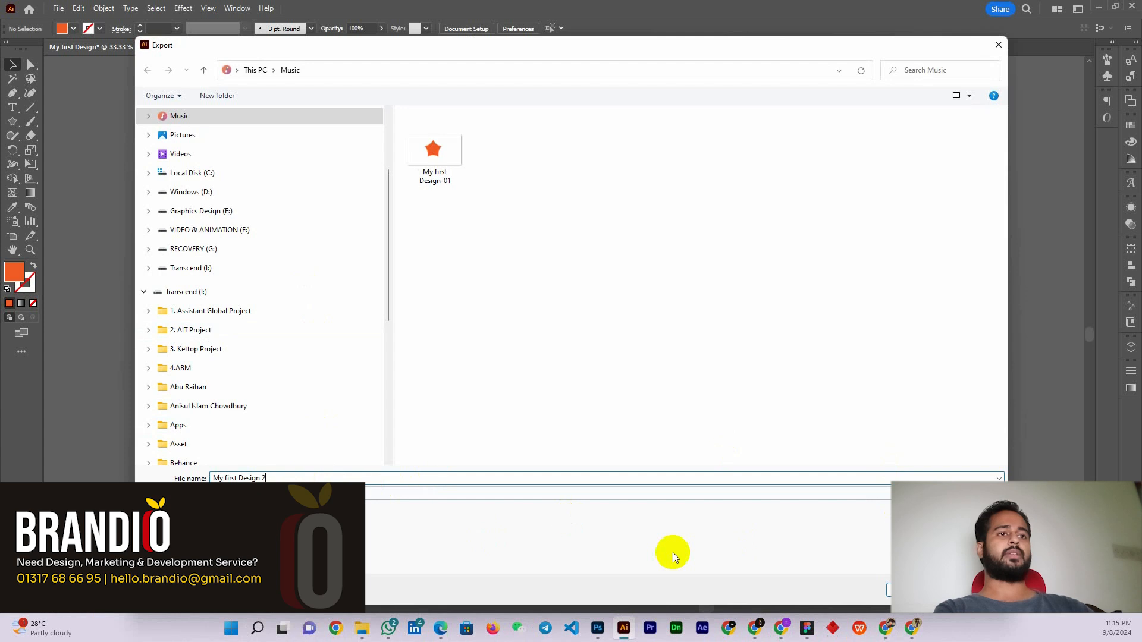
{"action": "left_click", "coordinate": [911, 590]}
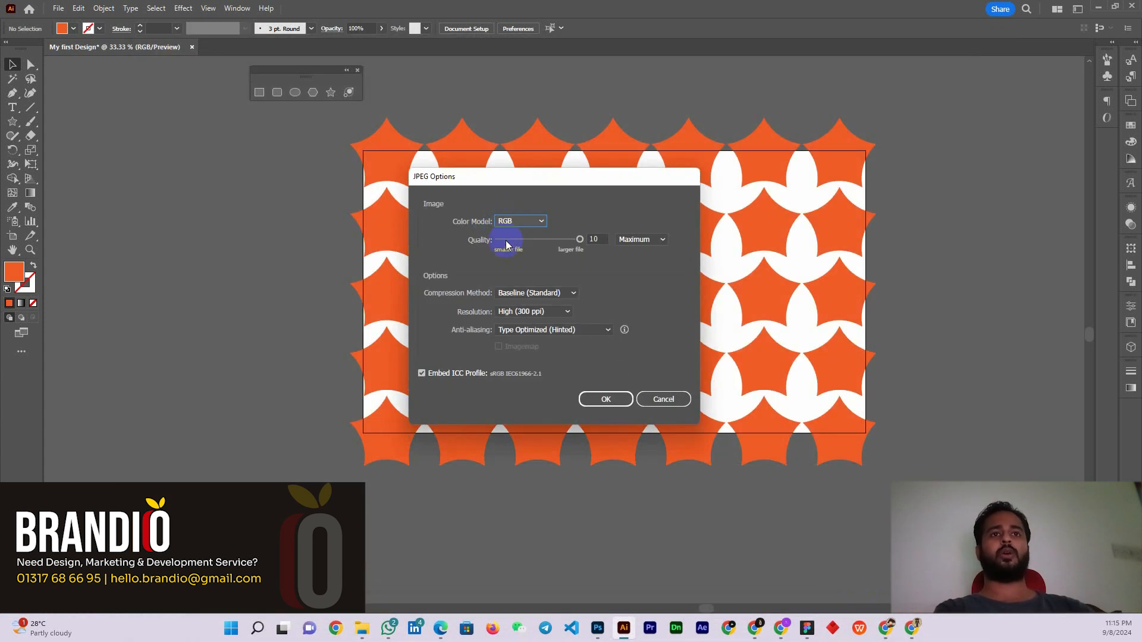
{"action": "left_click", "coordinate": [604, 397]}
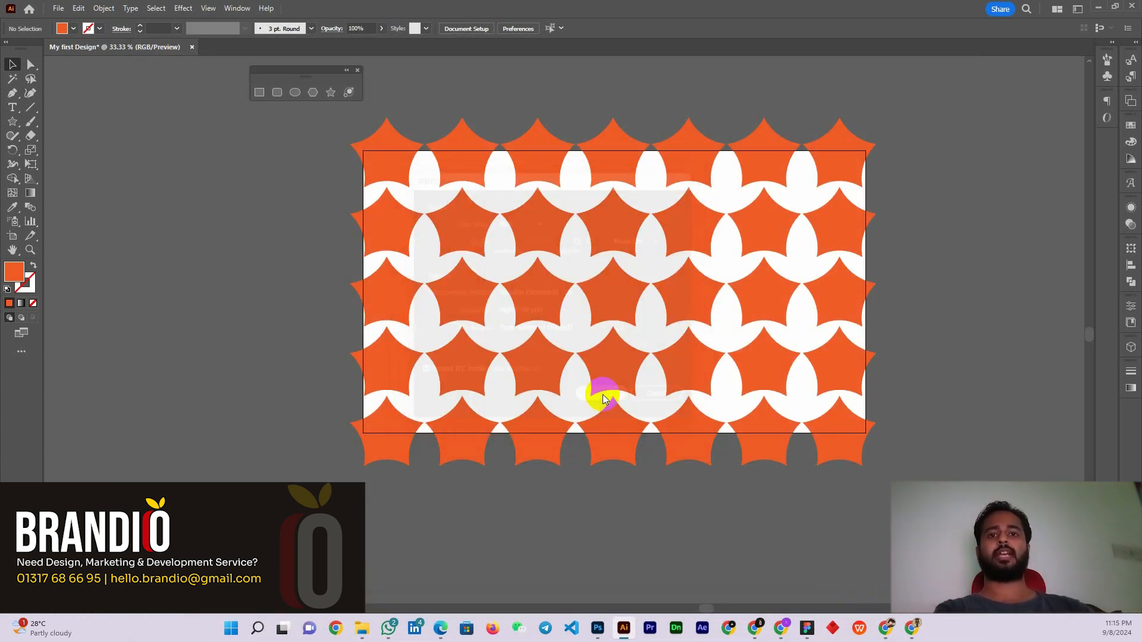
- Switch to File Explorer, view the exported My first Design 2-01 image from the Music folder, close it and return to Illustrator
{"action": "left_click", "coordinate": [362, 628]}
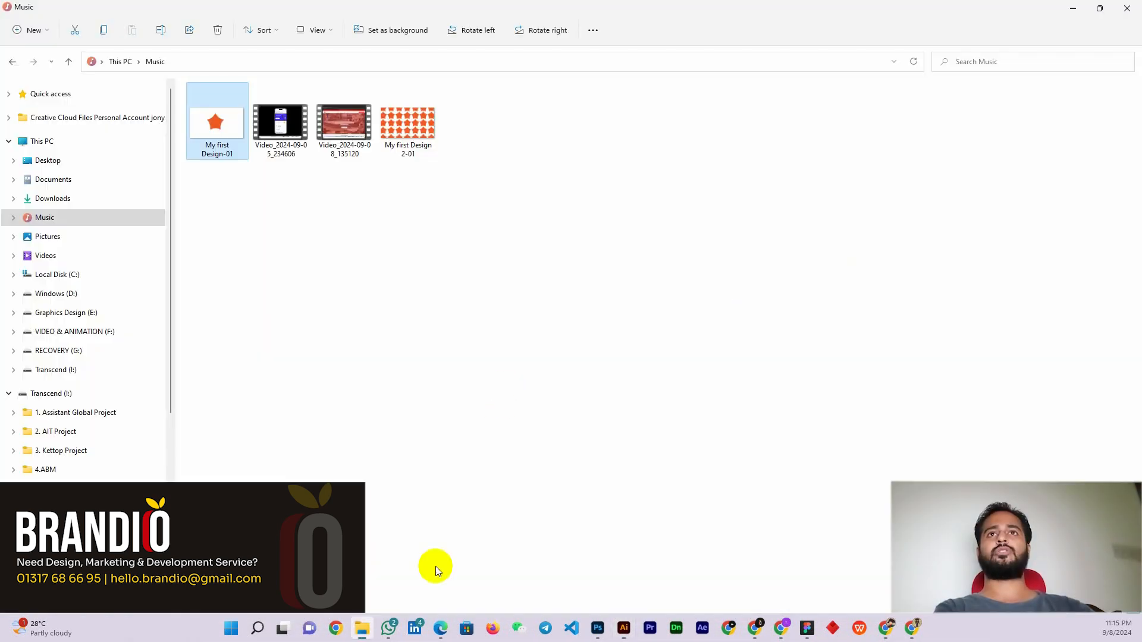
{"action": "double_click", "coordinate": [411, 124]}
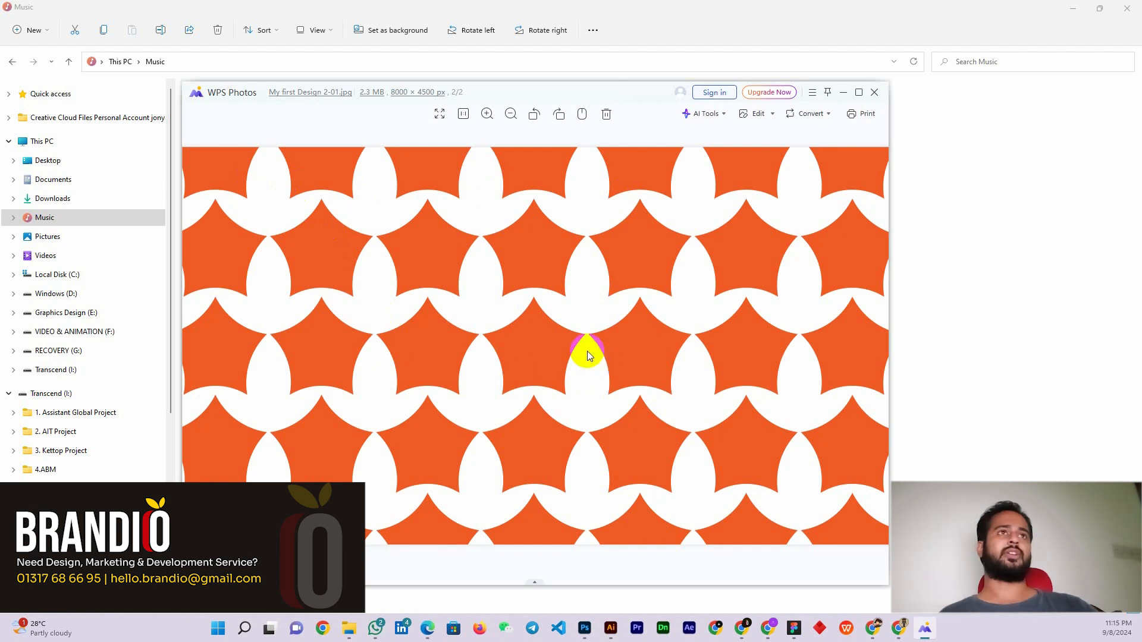
{"action": "left_click", "coordinate": [874, 92]}
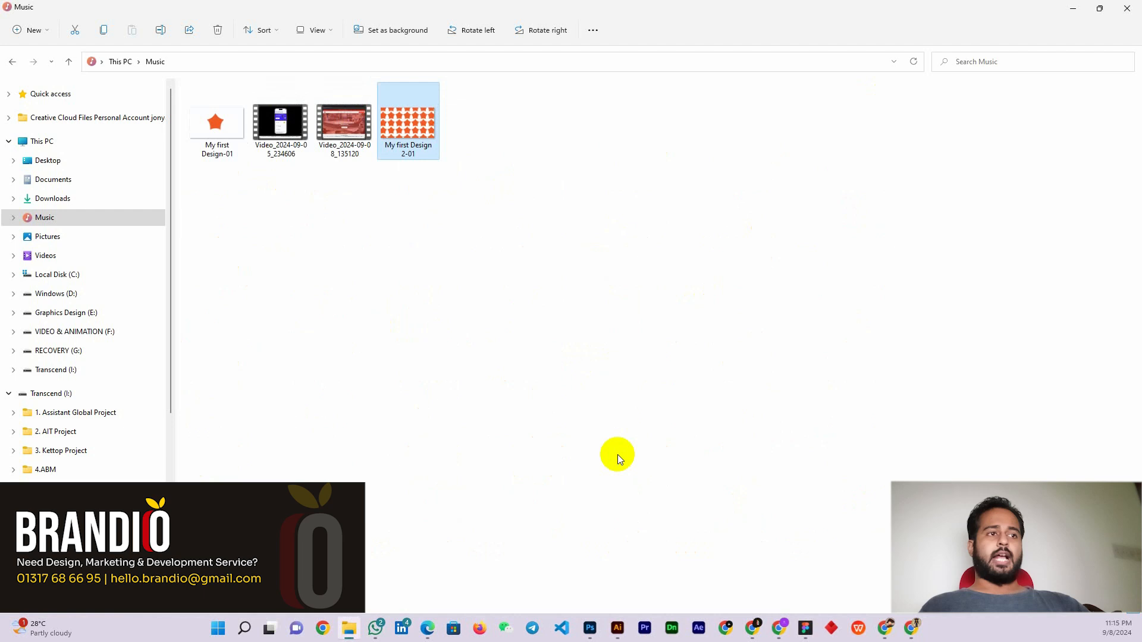
{"action": "left_click", "coordinate": [621, 628]}
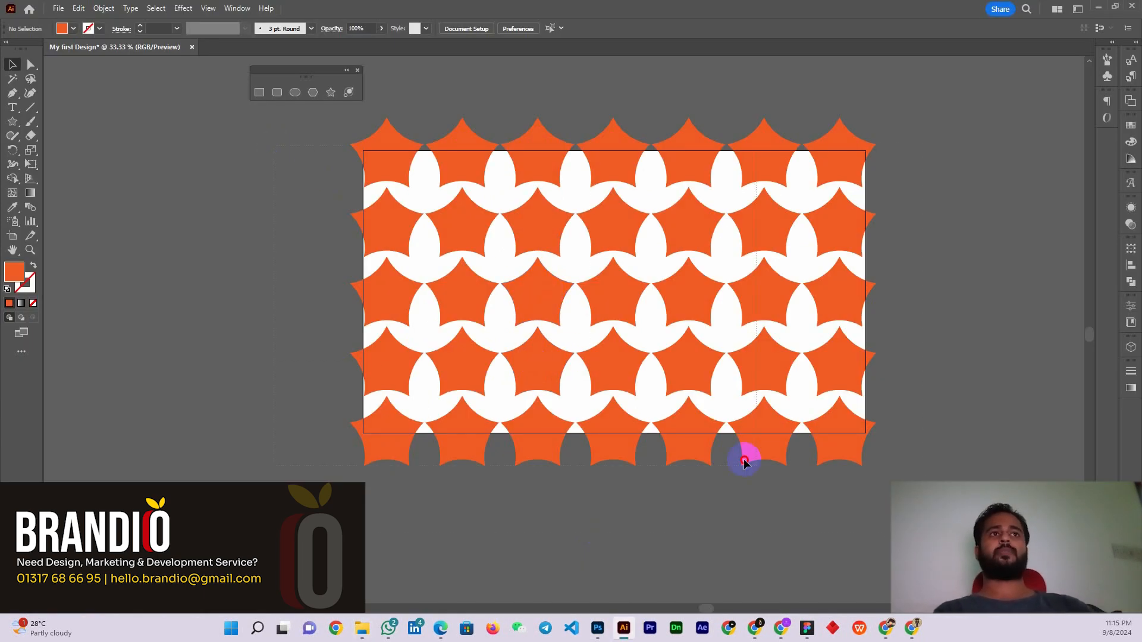
- Delete the entire star pattern from the artboard and undo the deletion
{"action": "left_click", "coordinate": [744, 463]}
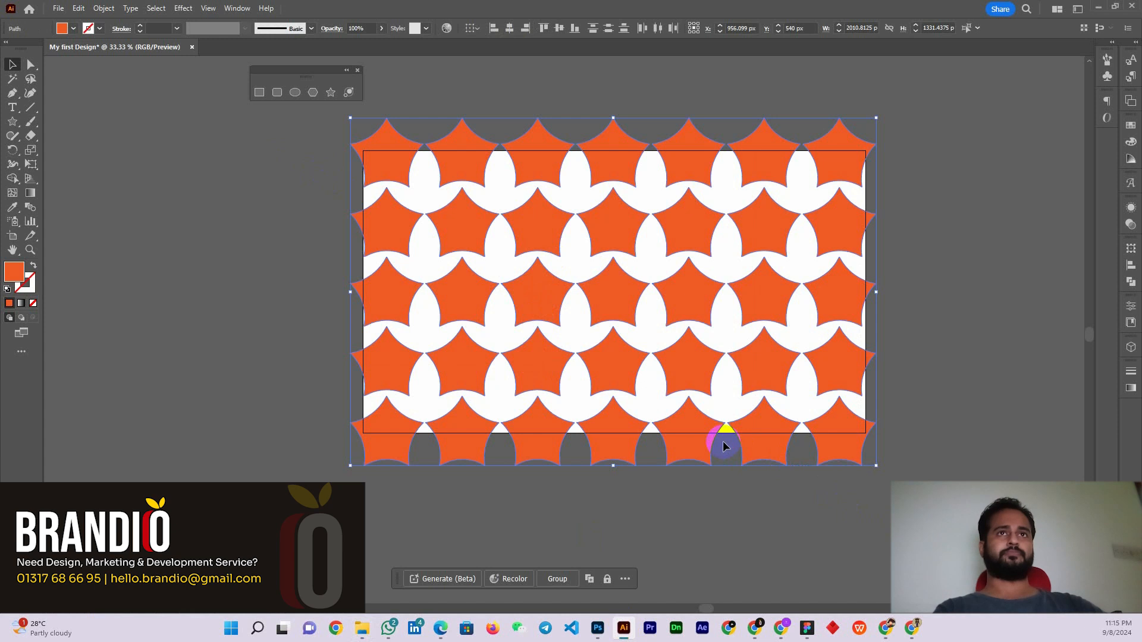
{"action": "key", "text": "Delete"}
{"action": "scroll", "coordinate": [751, 284], "scroll_direction": "up", "scroll_amount": 1}
{"action": "scroll", "coordinate": [422, 327], "scroll_direction": "down", "scroll_amount": 1}
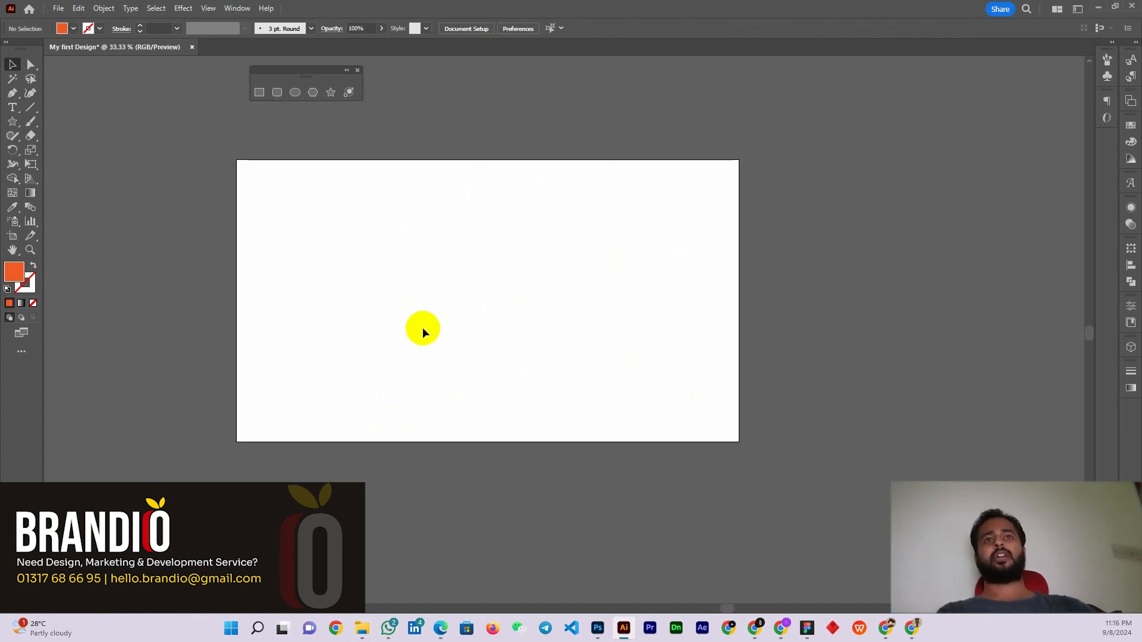
{"action": "scroll", "coordinate": [436, 335], "scroll_direction": "up", "scroll_amount": 1}
{"action": "key", "text": "ctrl+z"}
{"action": "scroll", "coordinate": [487, 304], "scroll_direction": "down", "scroll_amount": 1}
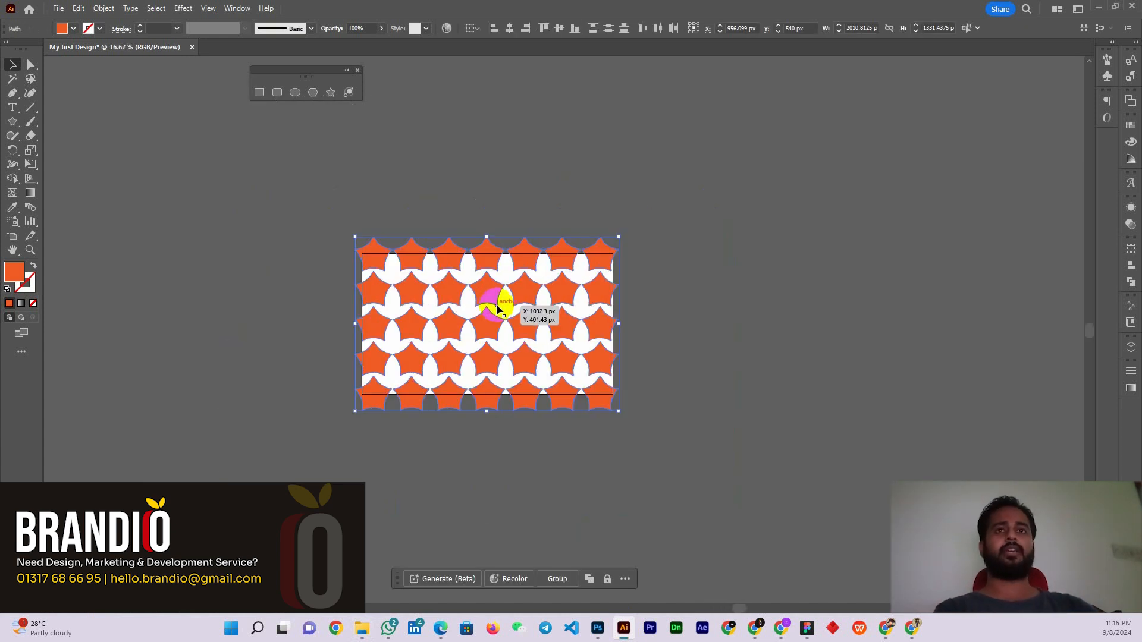
{"action": "scroll", "coordinate": [487, 326], "scroll_direction": "up", "scroll_amount": 1}
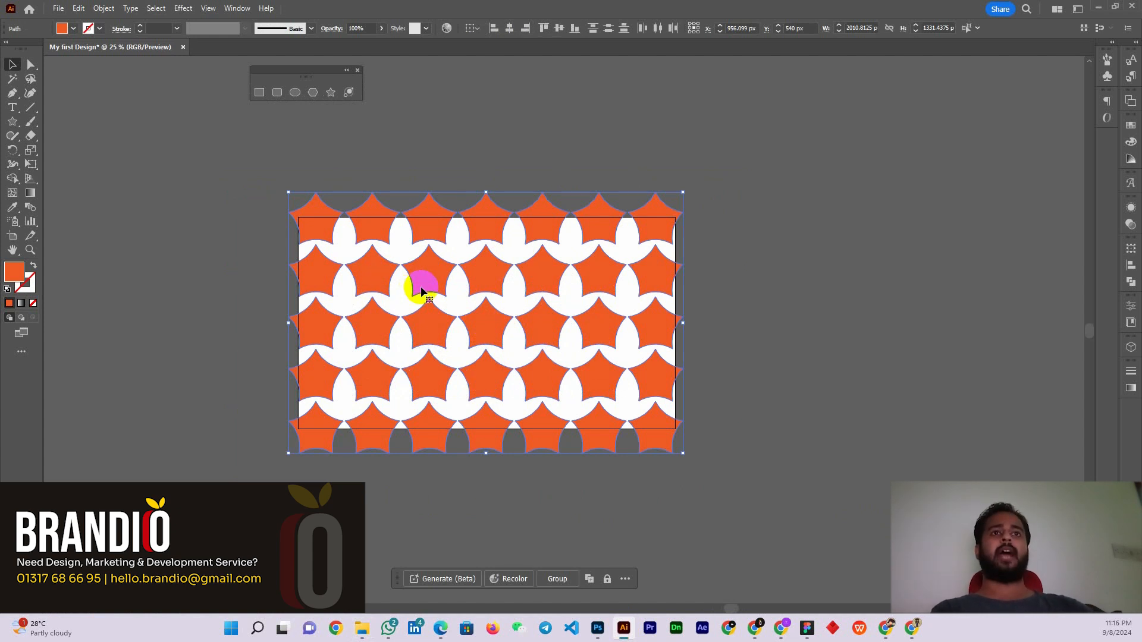
- Select various stars individually and the whole pattern together to examine whether the stars are separate objects
{"action": "left_click", "coordinate": [730, 242]}
{"action": "left_click_drag", "start_coordinate": [611, 247], "coordinate": [672, 225]}
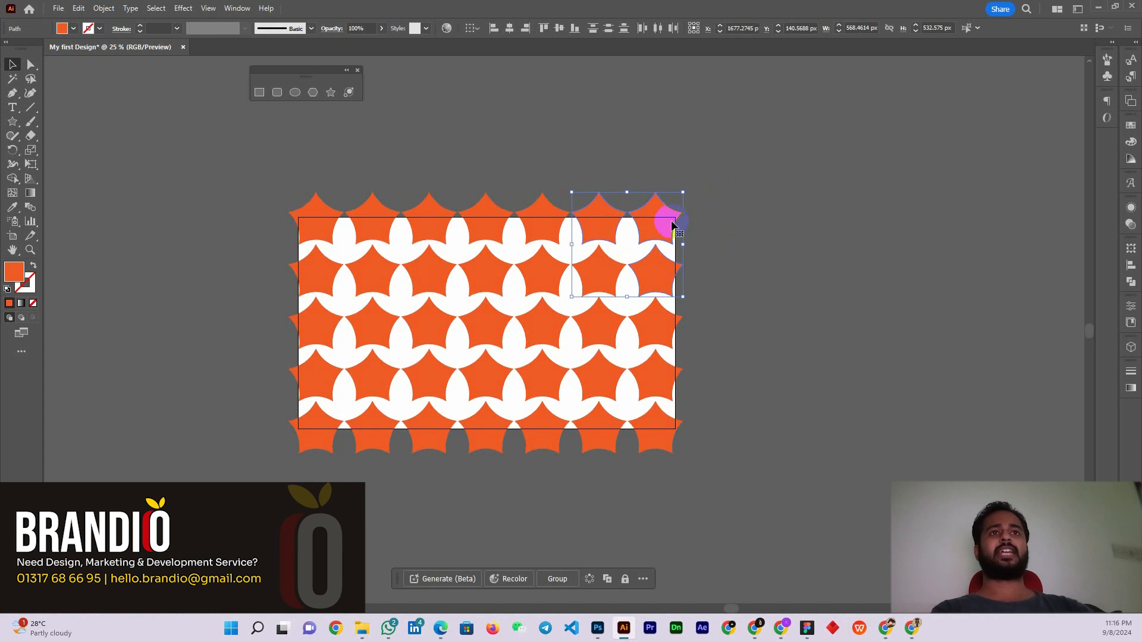
{"action": "left_click", "coordinate": [717, 230]}
{"action": "left_click", "coordinate": [664, 225]}
{"action": "left_click", "coordinate": [599, 223]}
{"action": "left_click", "coordinate": [549, 222]}
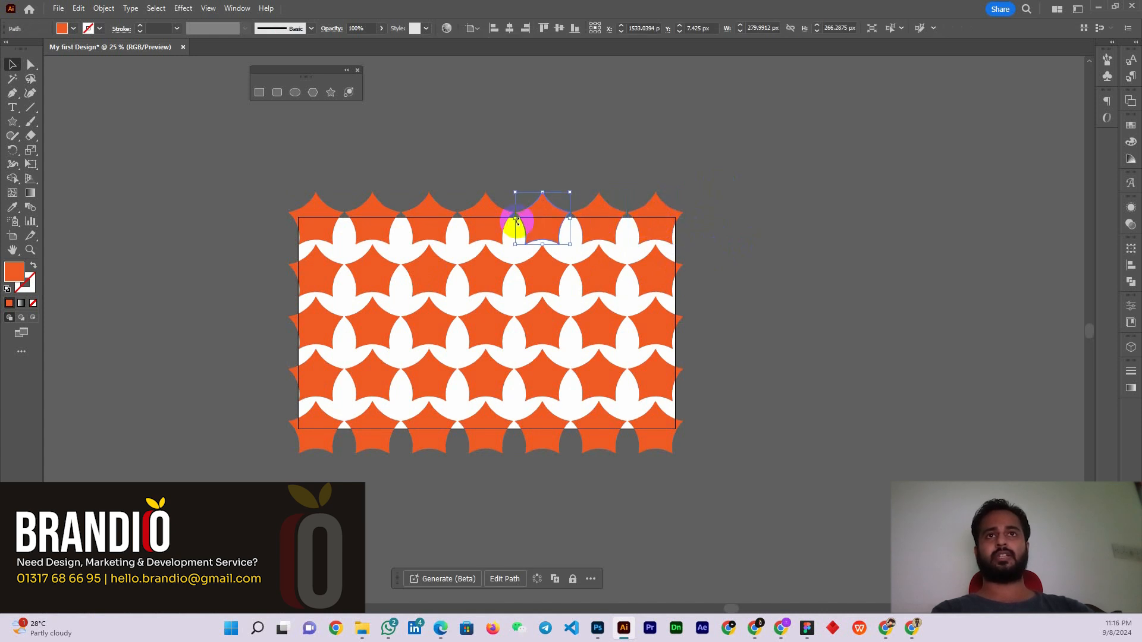
{"action": "left_click", "coordinate": [457, 224]}
{"action": "left_click", "coordinate": [421, 223]}
{"action": "left_click", "coordinate": [757, 196]}
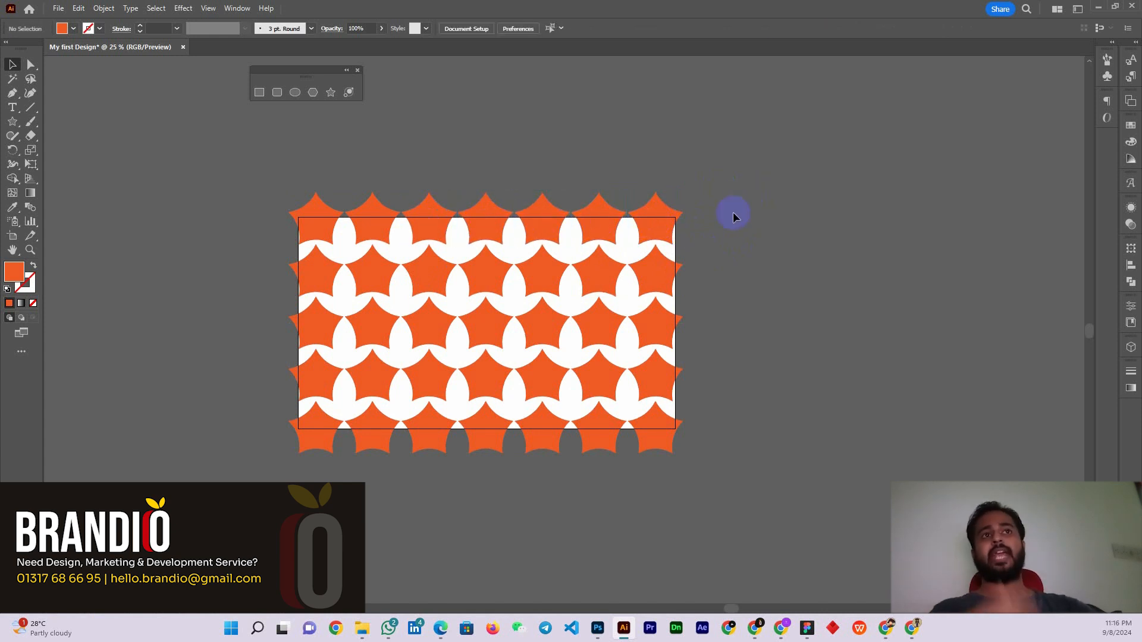
{"action": "left_click_drag", "start_coordinate": [726, 183], "coordinate": [263, 472]}
{"action": "left_click", "coordinate": [819, 311]}
{"action": "left_click_drag", "start_coordinate": [731, 202], "coordinate": [262, 473]}
{"action": "left_click", "coordinate": [266, 478]}
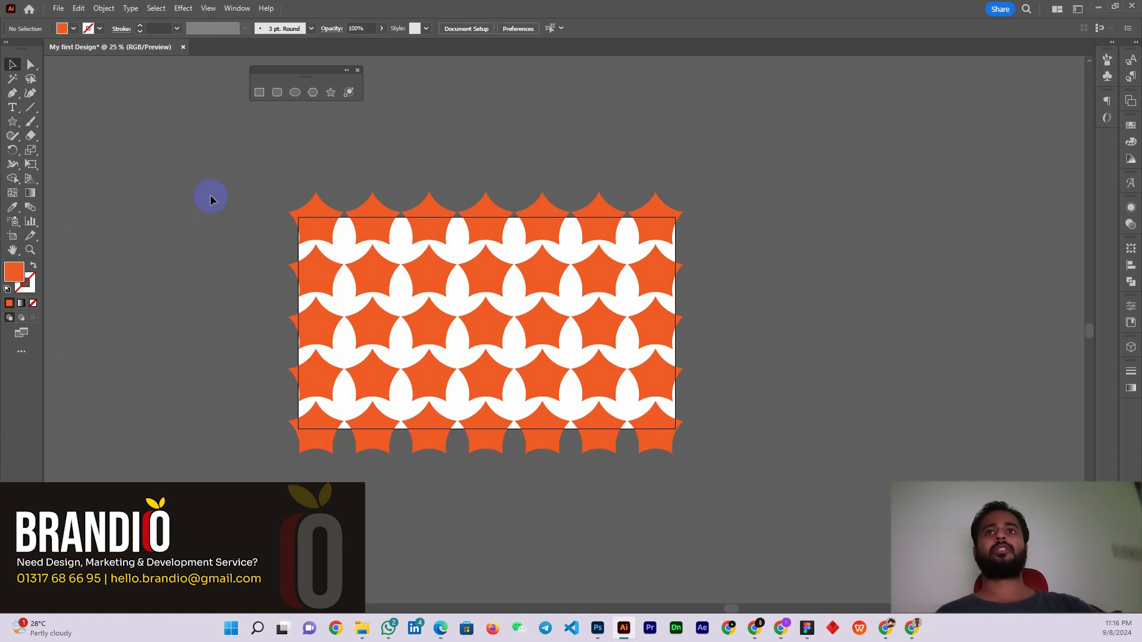
- Select all the stars in the pattern and group them into a single object
{"action": "left_click_drag", "start_coordinate": [213, 163], "coordinate": [429, 336]}
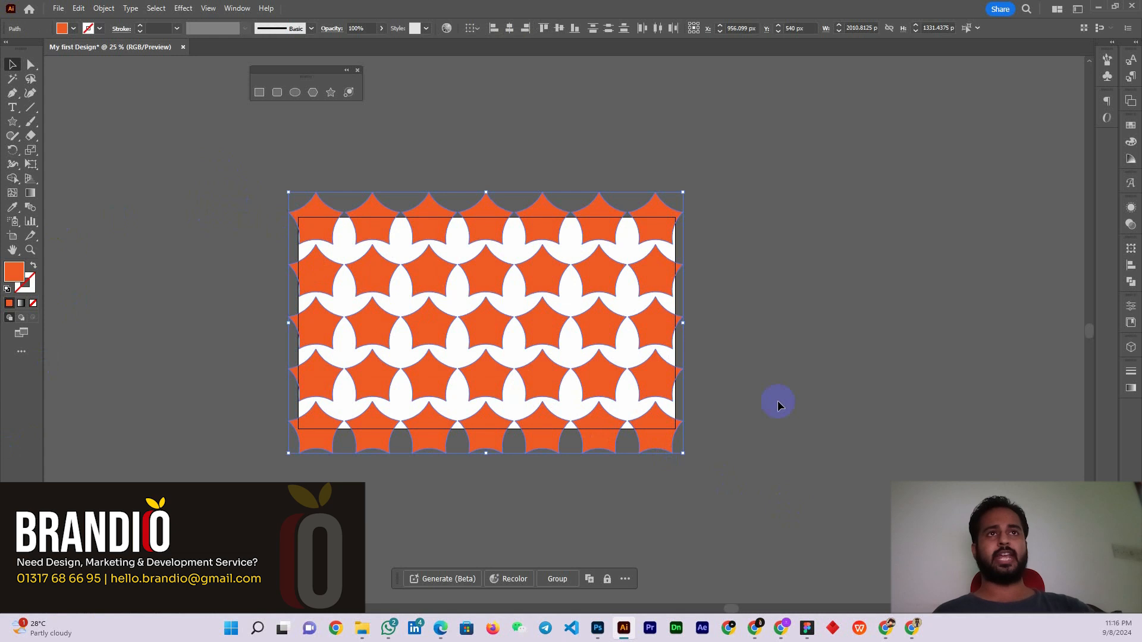
{"action": "left_click_drag", "start_coordinate": [711, 191], "coordinate": [202, 468]}
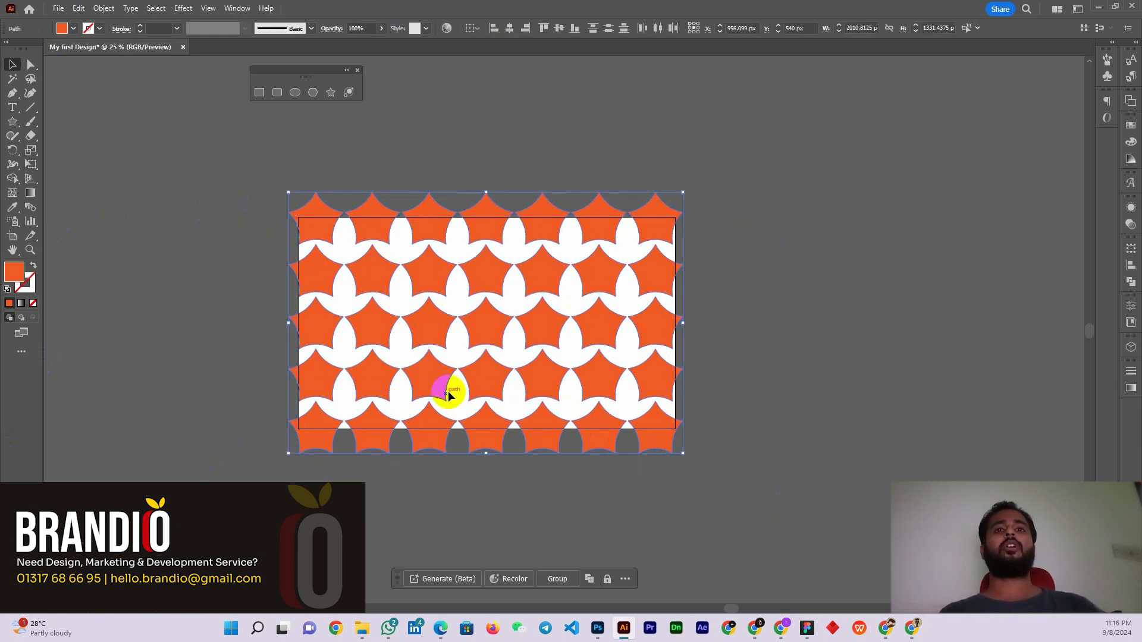
{"action": "right_click", "coordinate": [480, 312]}
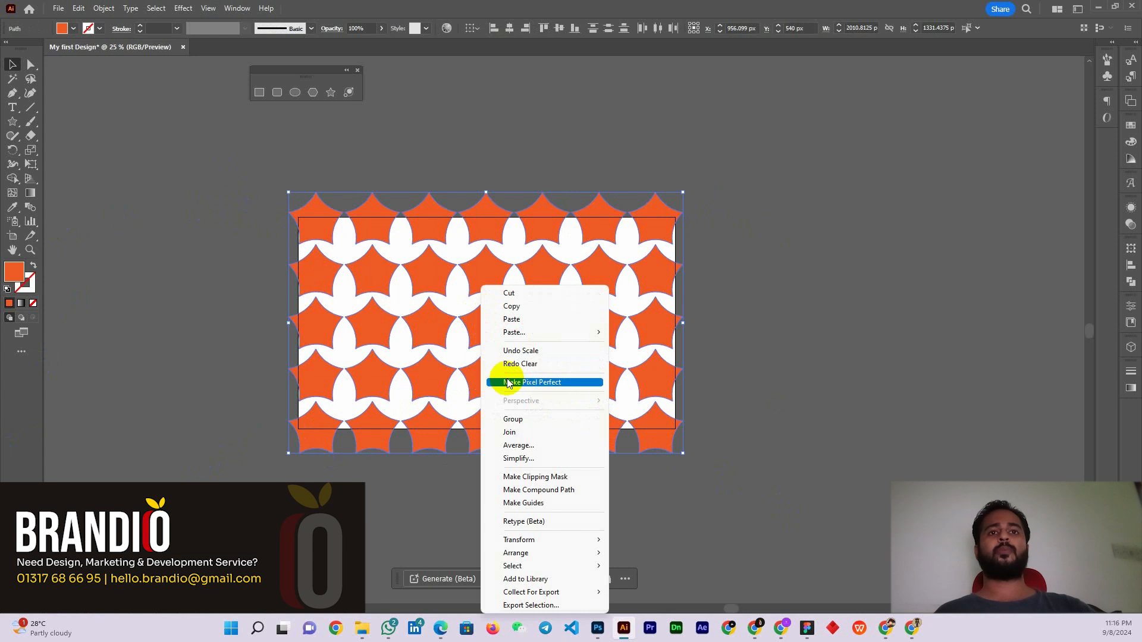
{"action": "left_click", "coordinate": [537, 418]}
{"action": "left_click", "coordinate": [730, 279]}
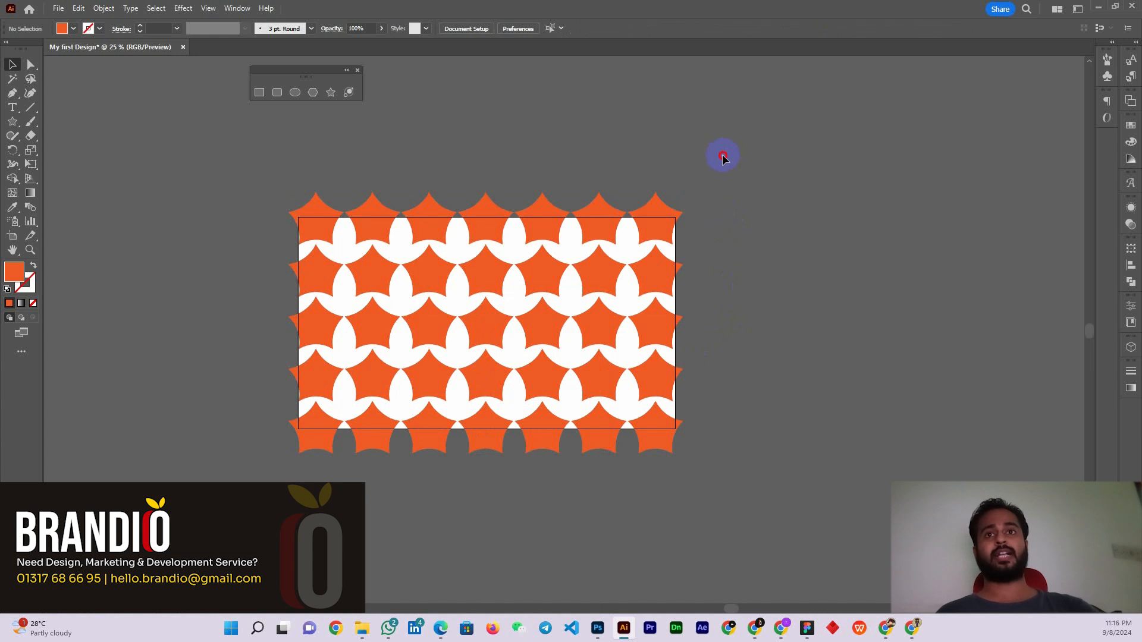
{"action": "left_click_drag", "start_coordinate": [728, 149], "coordinate": [205, 477]}
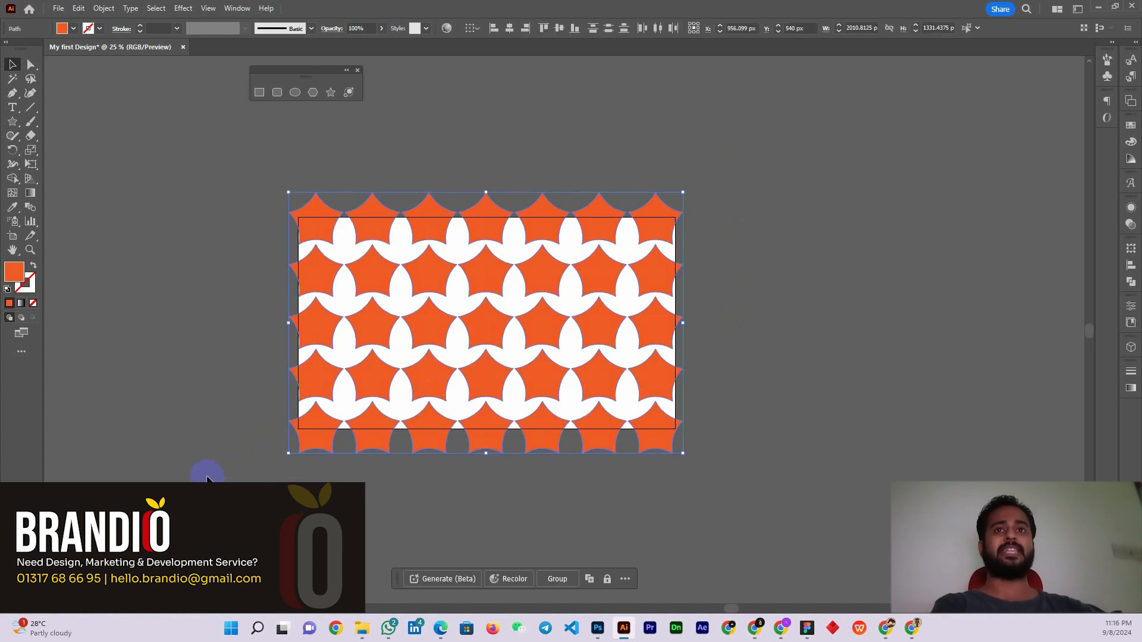
{"action": "left_click", "coordinate": [381, 439]}
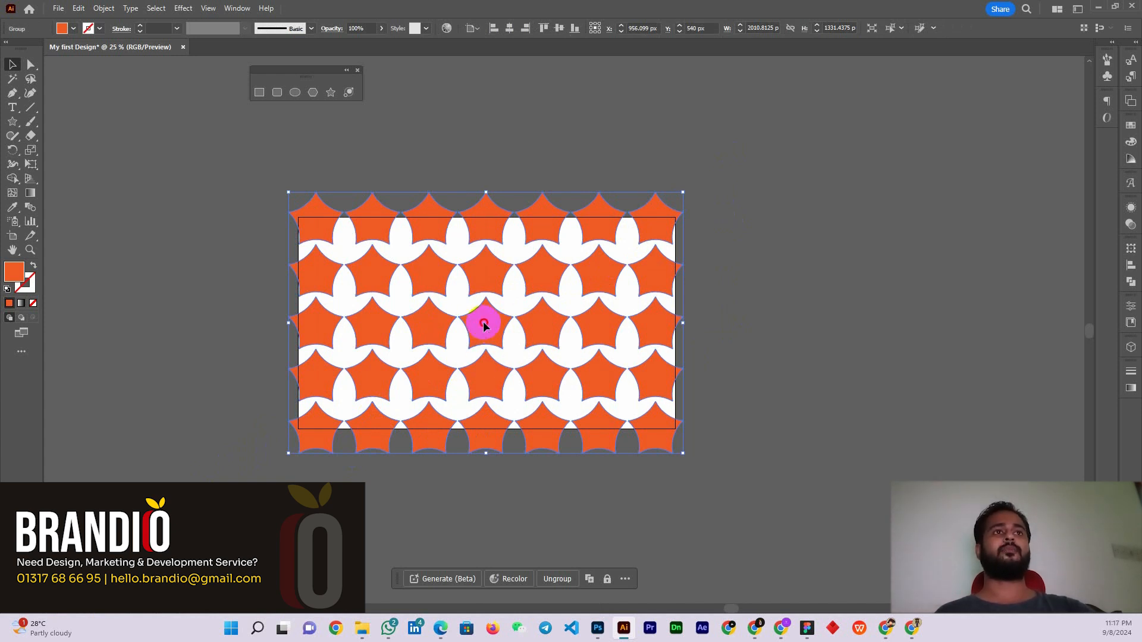
- Try moving the grouped star pattern across the artboard and undo the last move
{"action": "left_click_drag", "start_coordinate": [484, 323], "coordinate": [547, 311]}
{"action": "left_click_drag", "start_coordinate": [664, 318], "coordinate": [744, 331]}
{"action": "key", "text": "ctrl+z"}
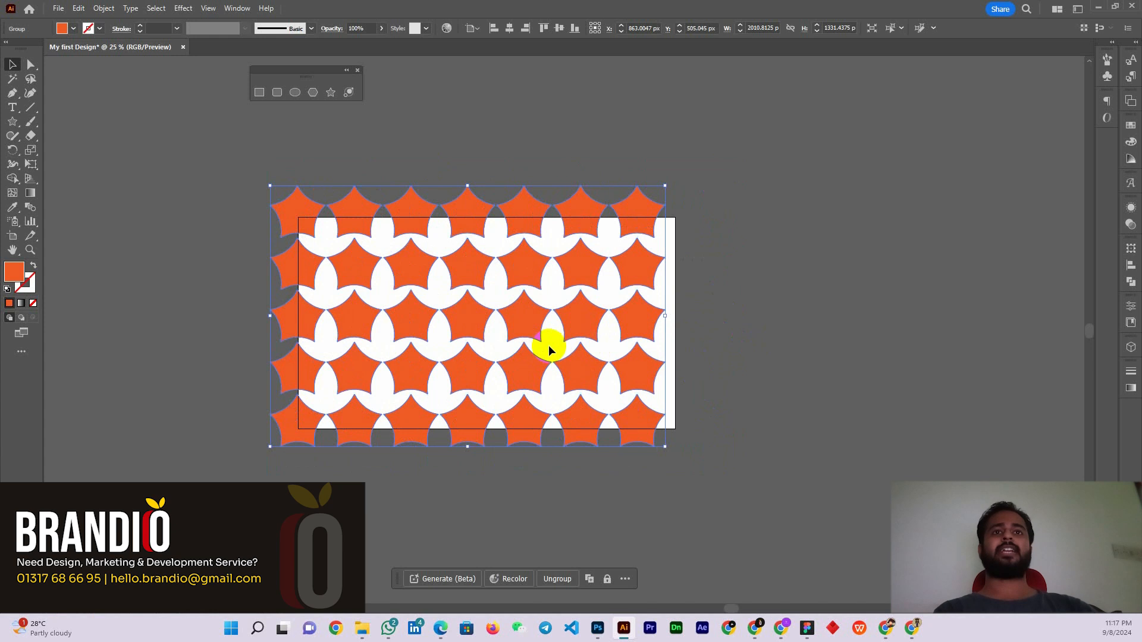
- Move the grouped star pattern completely off the artboard, to the empty canvas at its upper right
{"action": "key", "text": "ctrl+minus"}
{"action": "left_click_drag", "start_coordinate": [540, 329], "coordinate": [841, 222]}
{"action": "key", "text": "ctrl+plus"}
{"action": "key", "text": "ctrl+plus"}
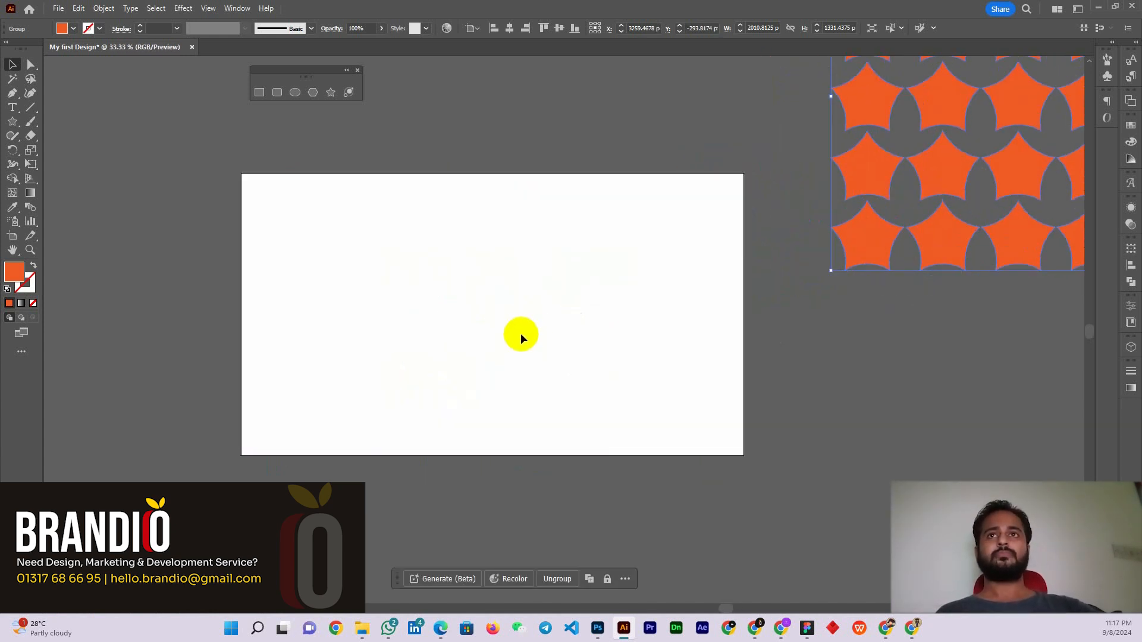
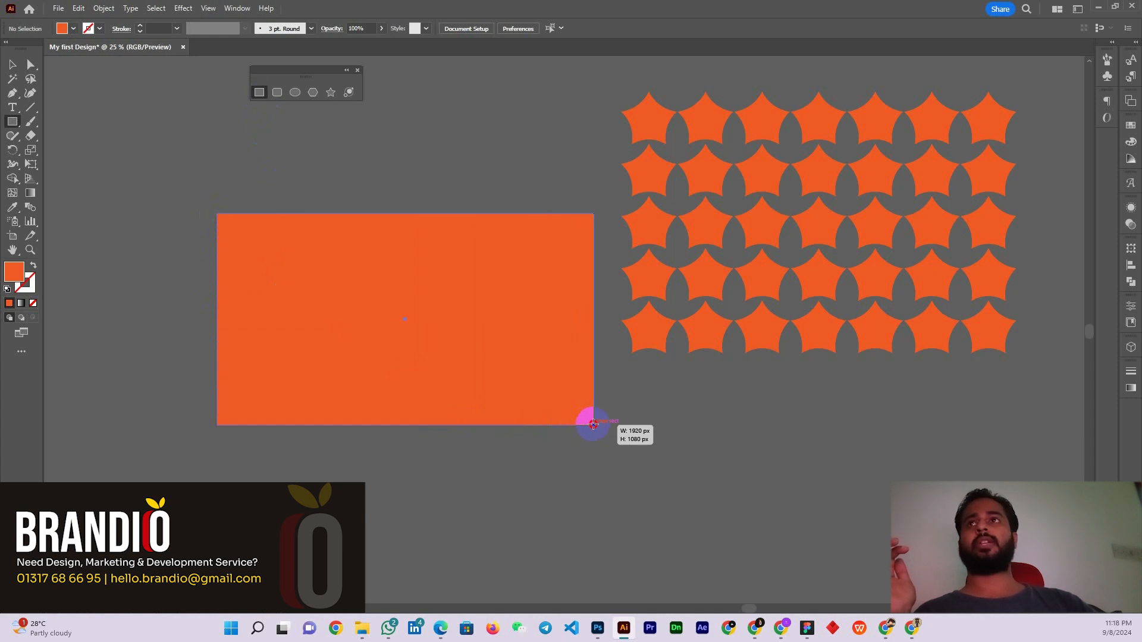
- Fill the artboard-sized 1920 × 1080 px rectangle with the dark brown swatch and deselect it
{"action": "left_click", "coordinate": [12, 65]}
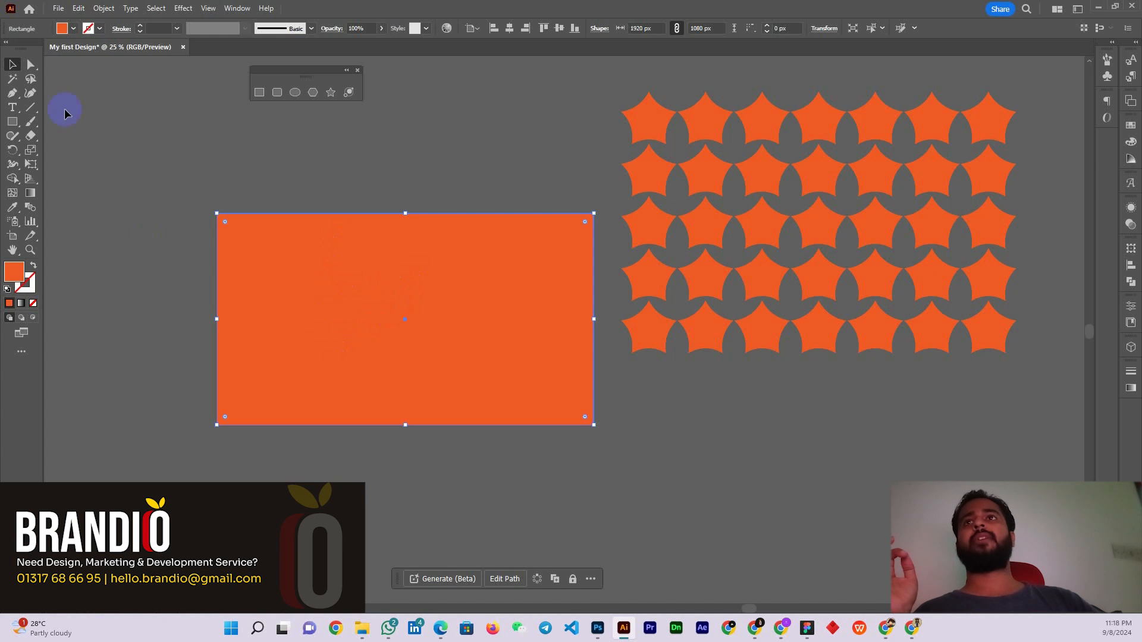
{"action": "left_click", "coordinate": [73, 28]}
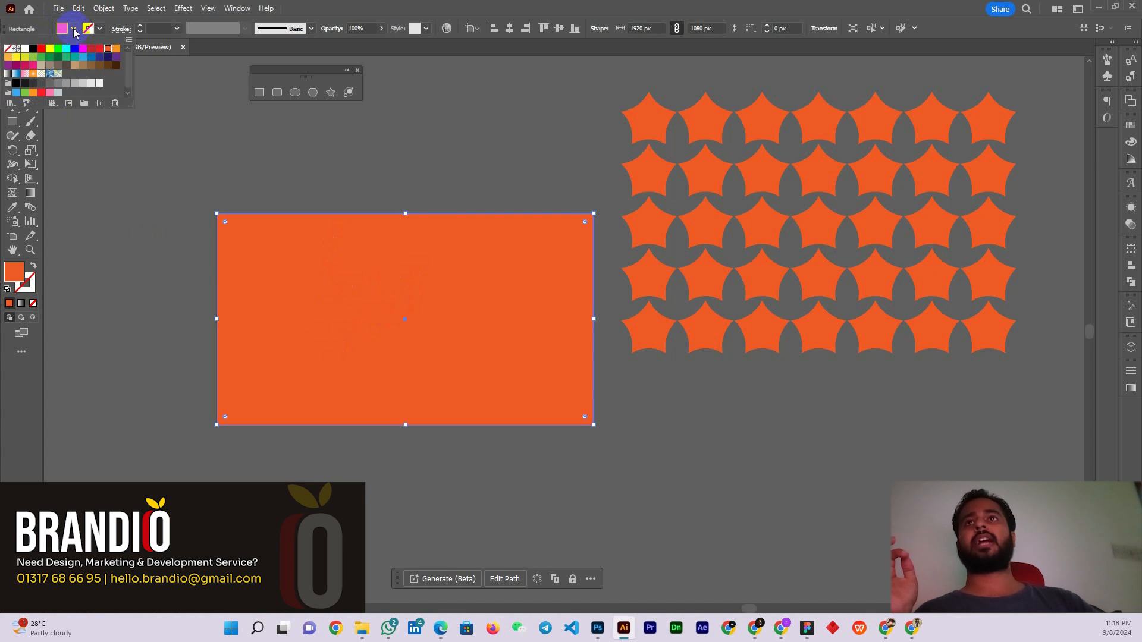
{"action": "left_click", "coordinate": [99, 57]}
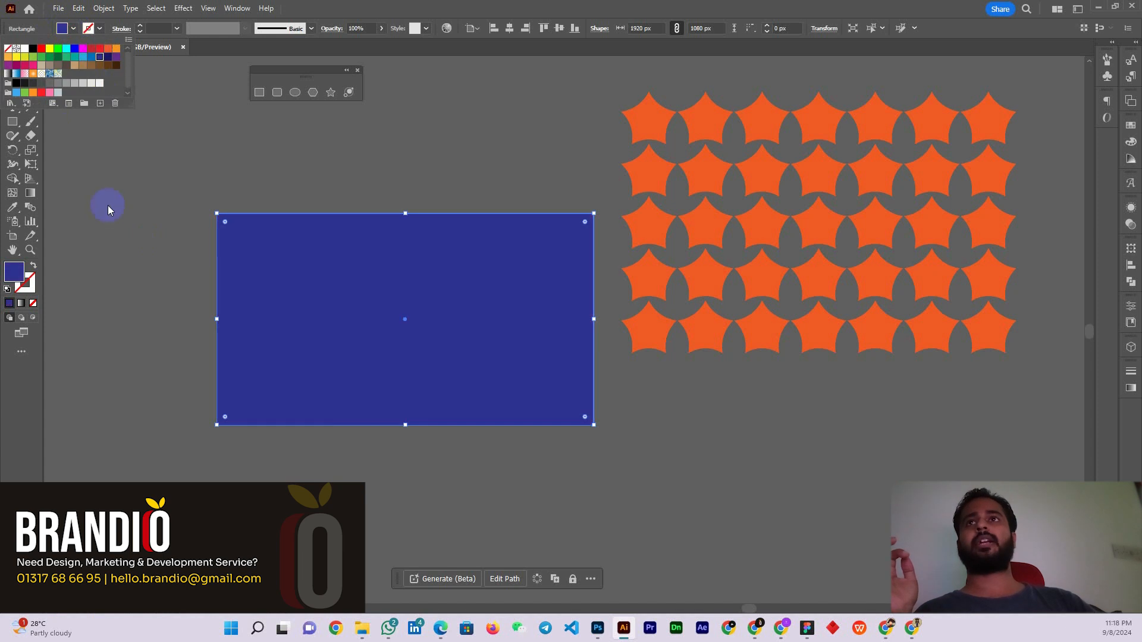
{"action": "left_click", "coordinate": [116, 66]}
{"action": "left_click", "coordinate": [124, 296]}
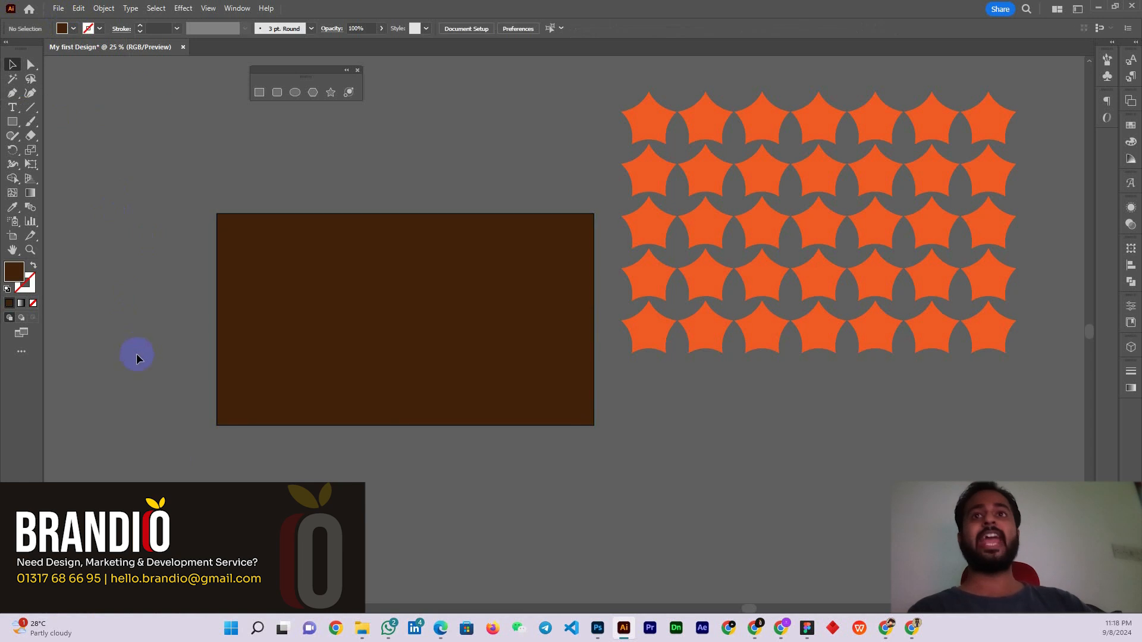
- Move the grouped star pattern onto the artboard, centred horizontally over the dark brown rectangle, and deselect it
{"action": "scroll", "coordinate": [379, 319], "scroll_direction": "up", "scroll_amount": 1}
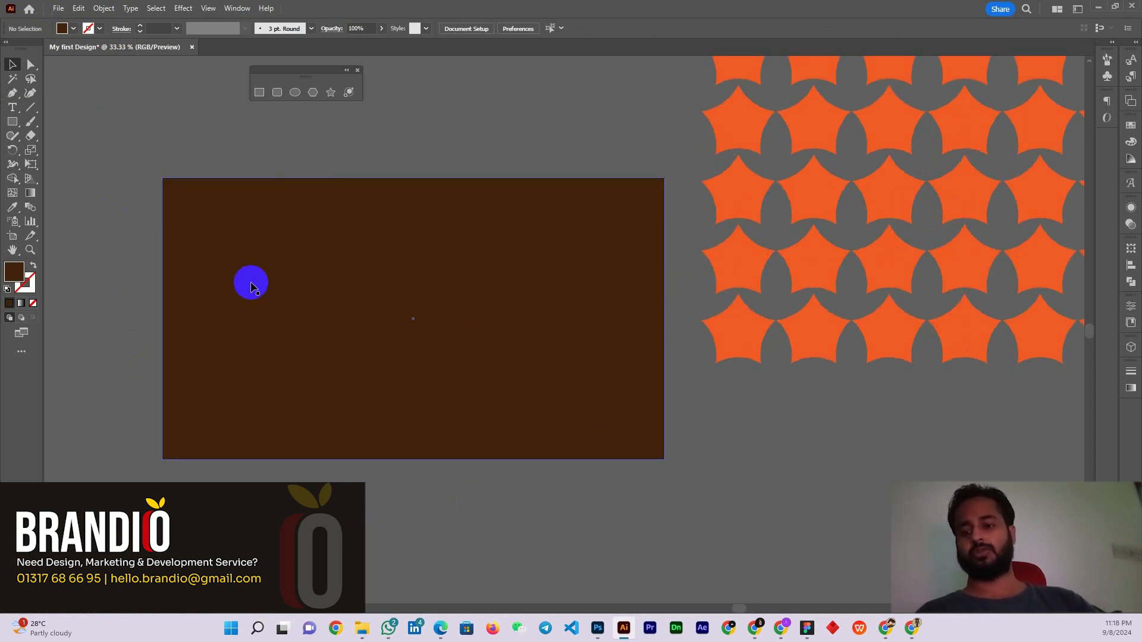
{"action": "left_click", "coordinate": [292, 304]}
{"action": "scroll", "coordinate": [297, 300], "scroll_direction": "down", "scroll_amount": 1}
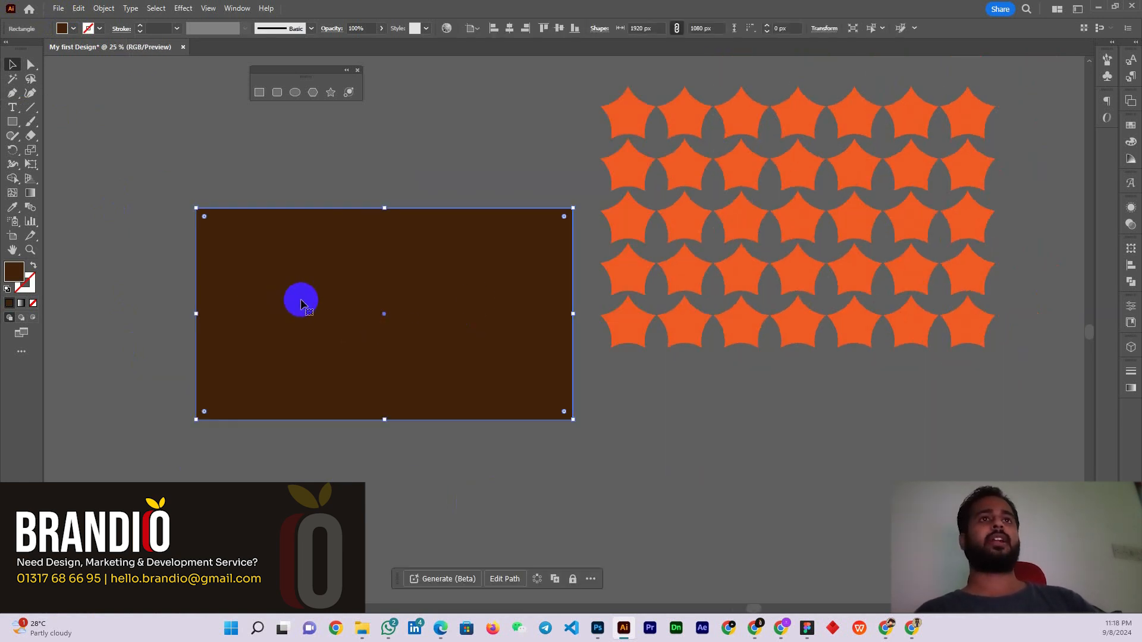
{"action": "left_click", "coordinate": [692, 224]}
{"action": "left_click_drag", "start_coordinate": [690, 225], "coordinate": [276, 314]}
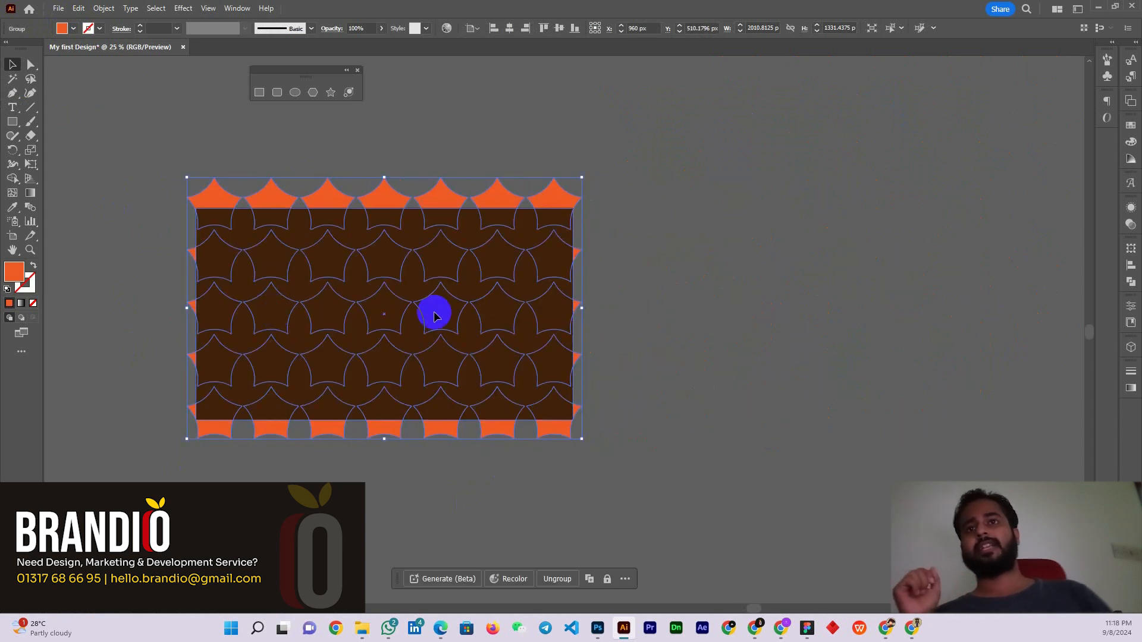
{"action": "left_click", "coordinate": [746, 299]}
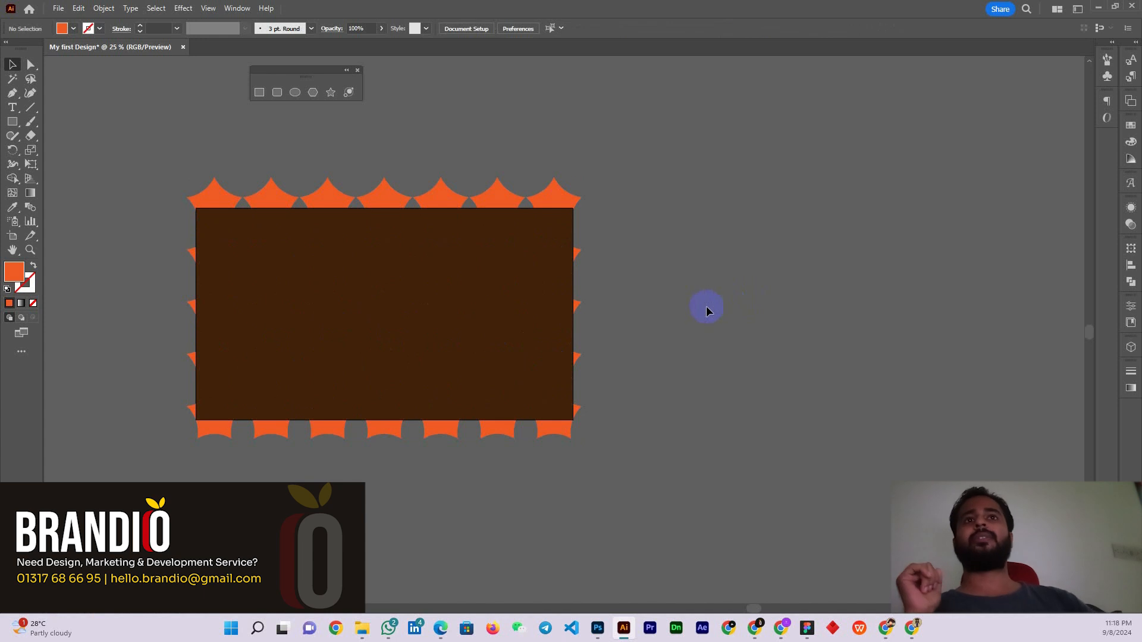
- Bring the star group to the front of the dark brown rectangle and deselect it
{"action": "left_click", "coordinate": [561, 191]}
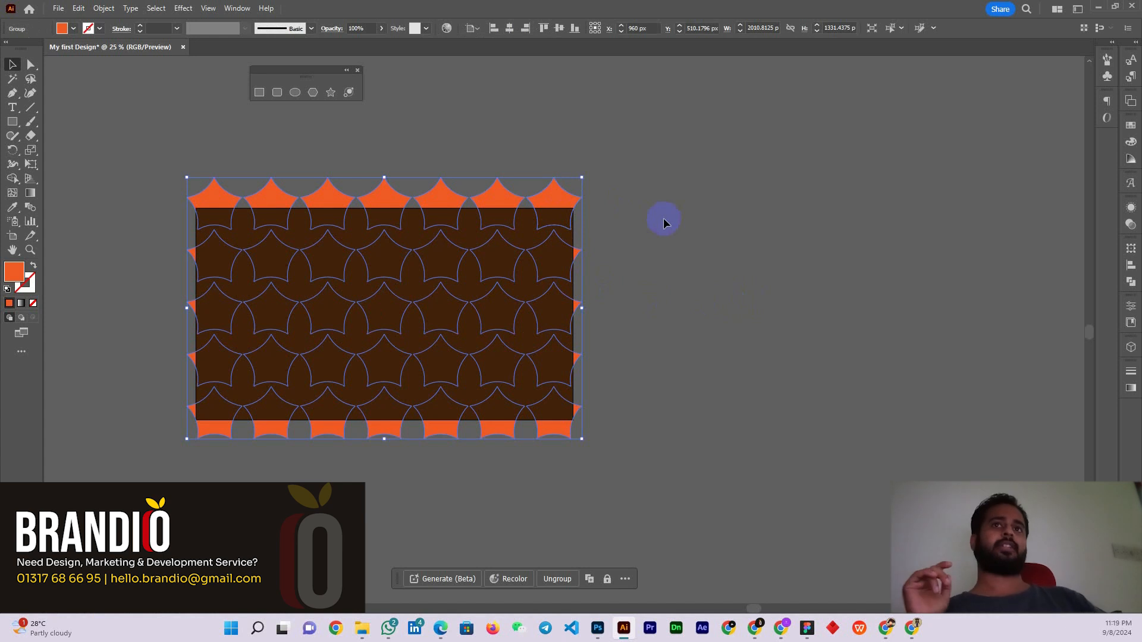
{"action": "left_click", "coordinate": [663, 221]}
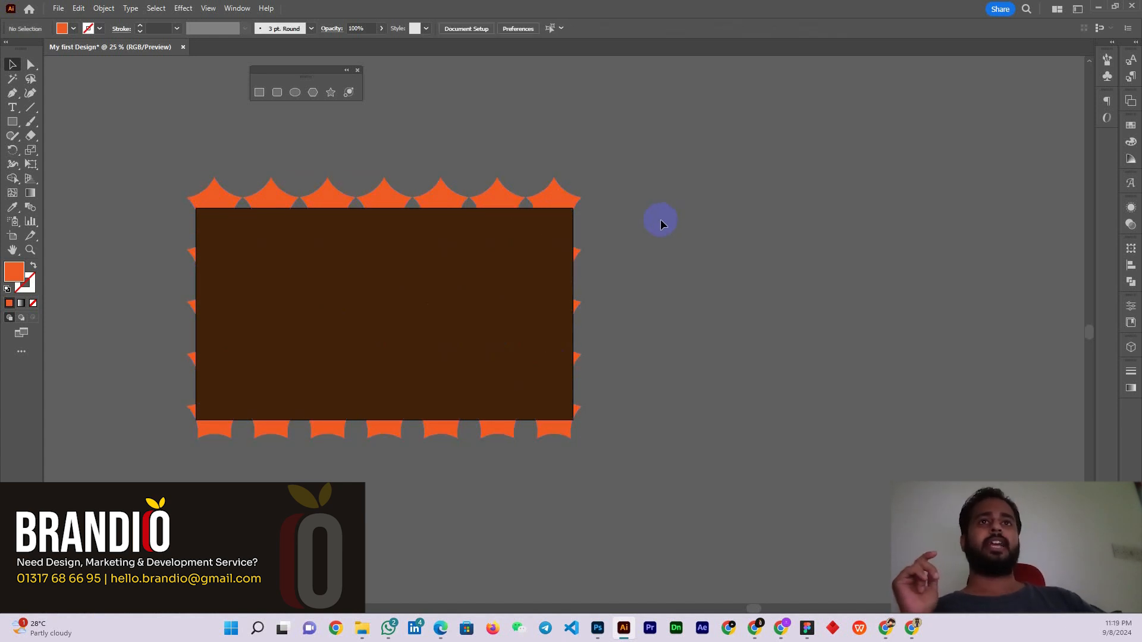
{"action": "left_click", "coordinate": [557, 203]}
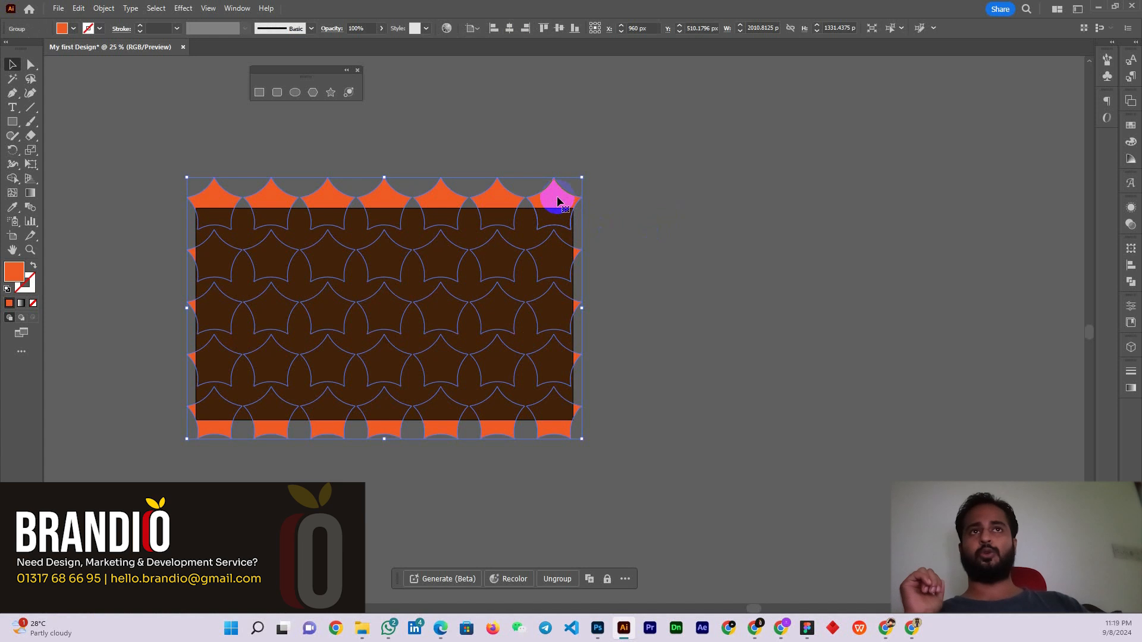
{"action": "right_click", "coordinate": [558, 203]}
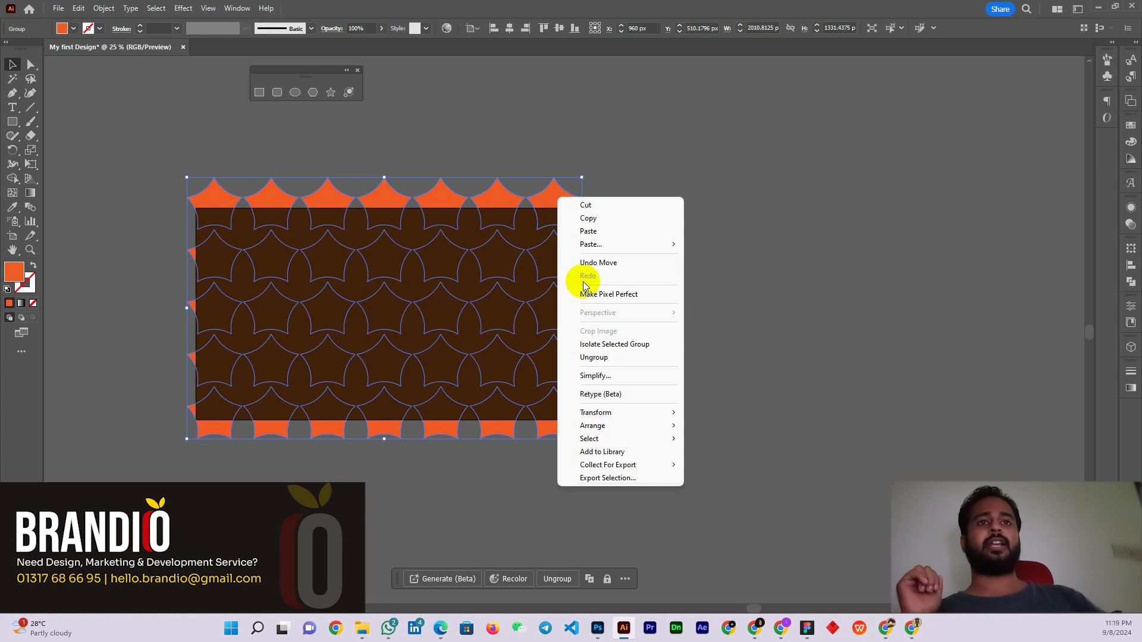
{"action": "mouse_move", "coordinate": [593, 428]}
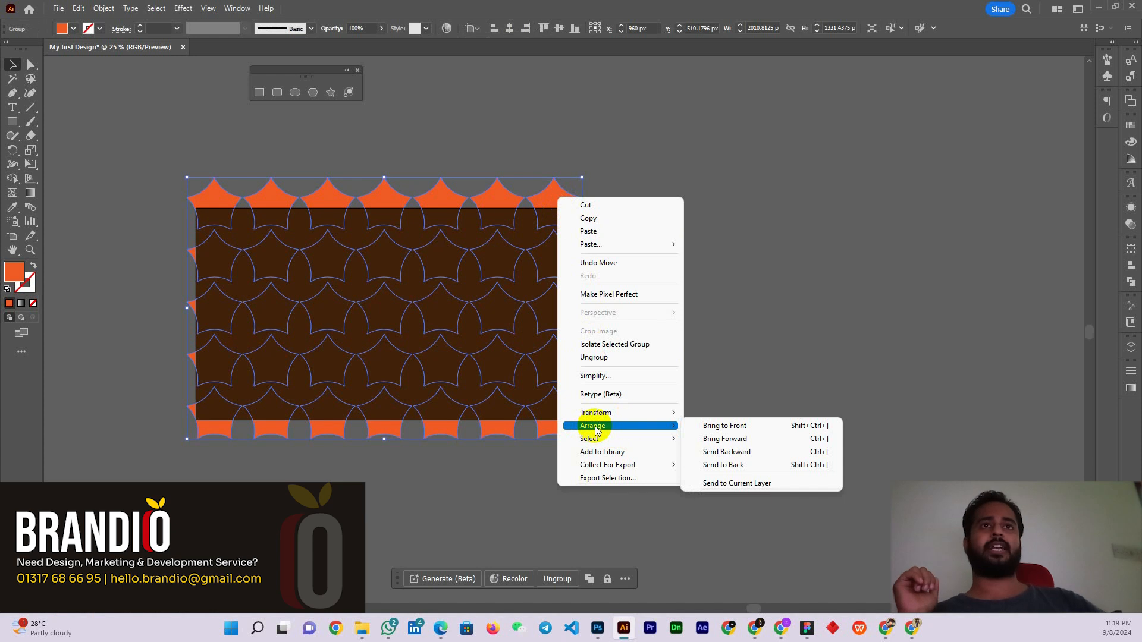
{"action": "left_click", "coordinate": [720, 155]}
{"action": "left_click", "coordinate": [546, 201]}
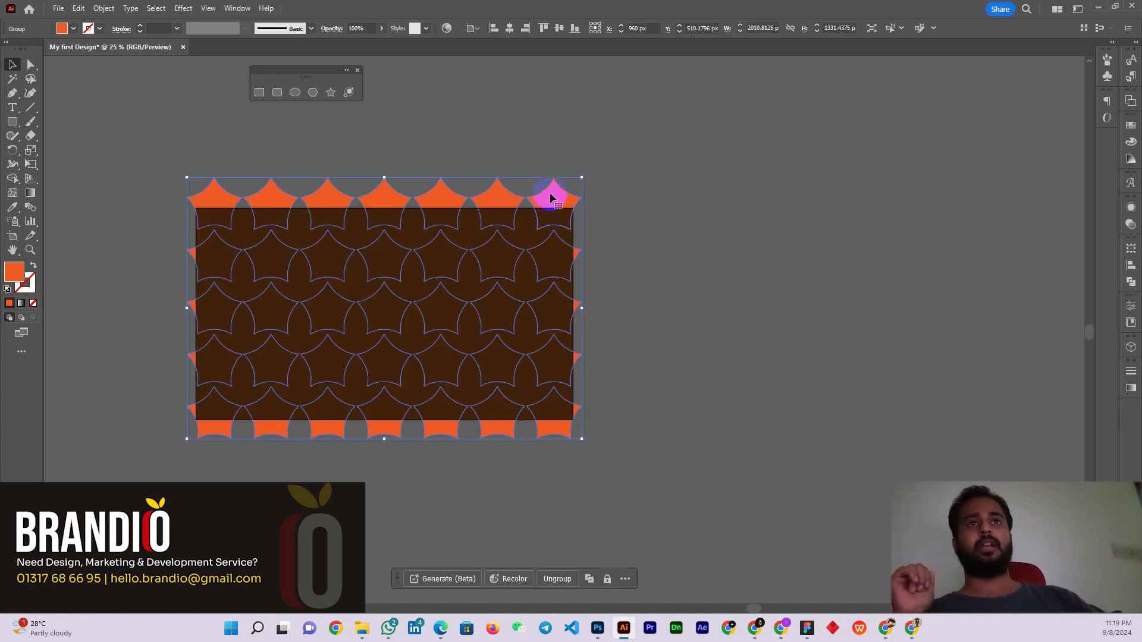
{"action": "right_click", "coordinate": [549, 193]}
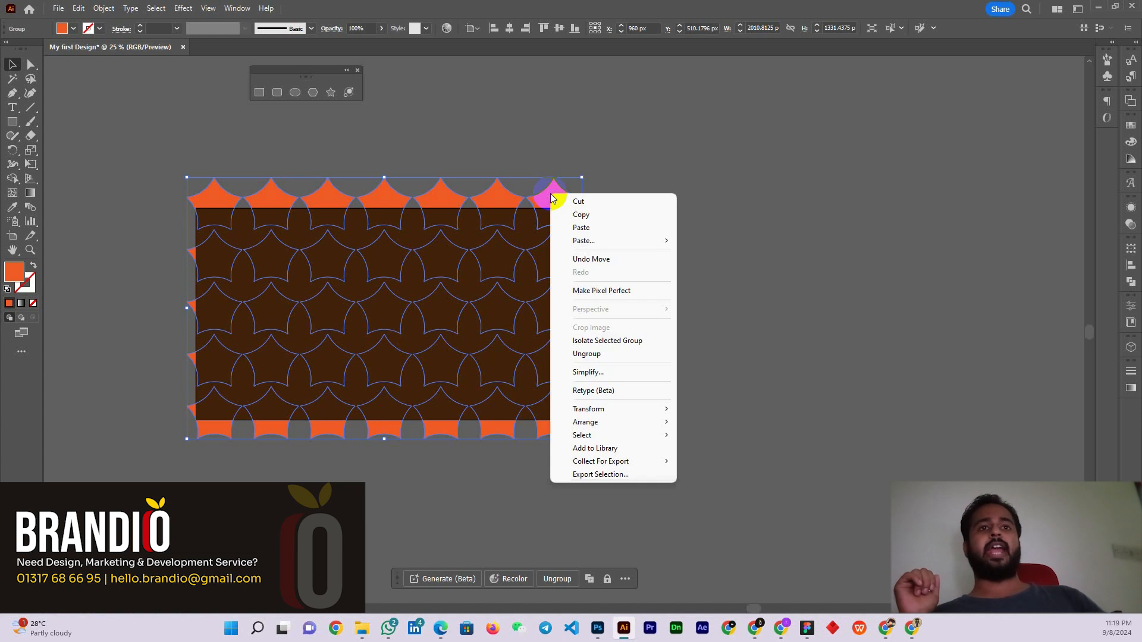
{"action": "mouse_move", "coordinate": [591, 428]}
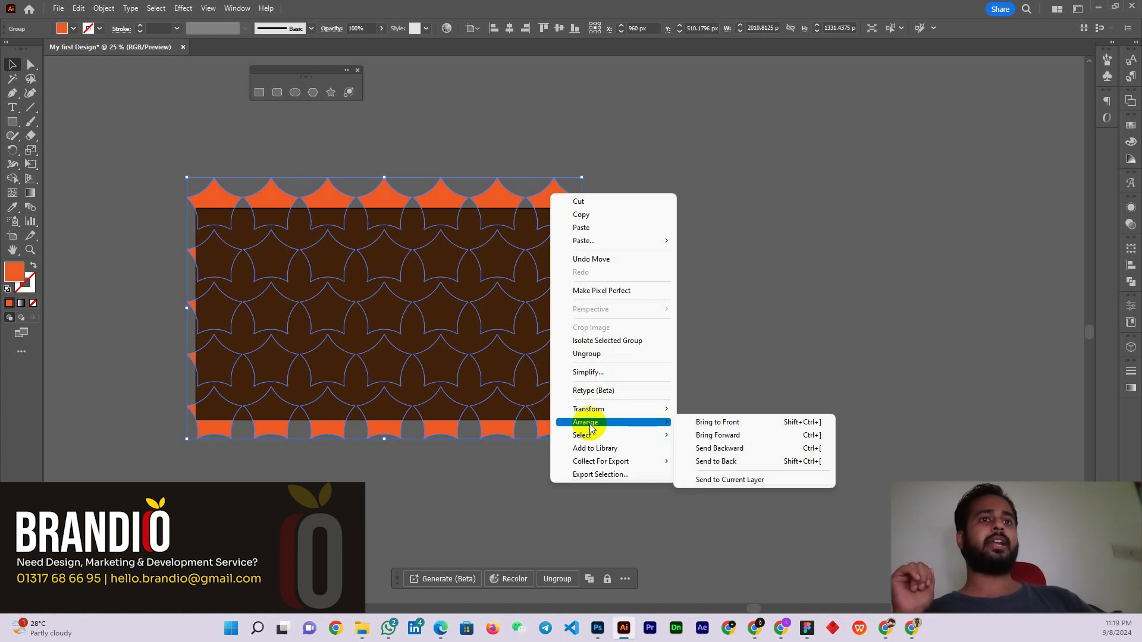
{"action": "left_click", "coordinate": [717, 423]}
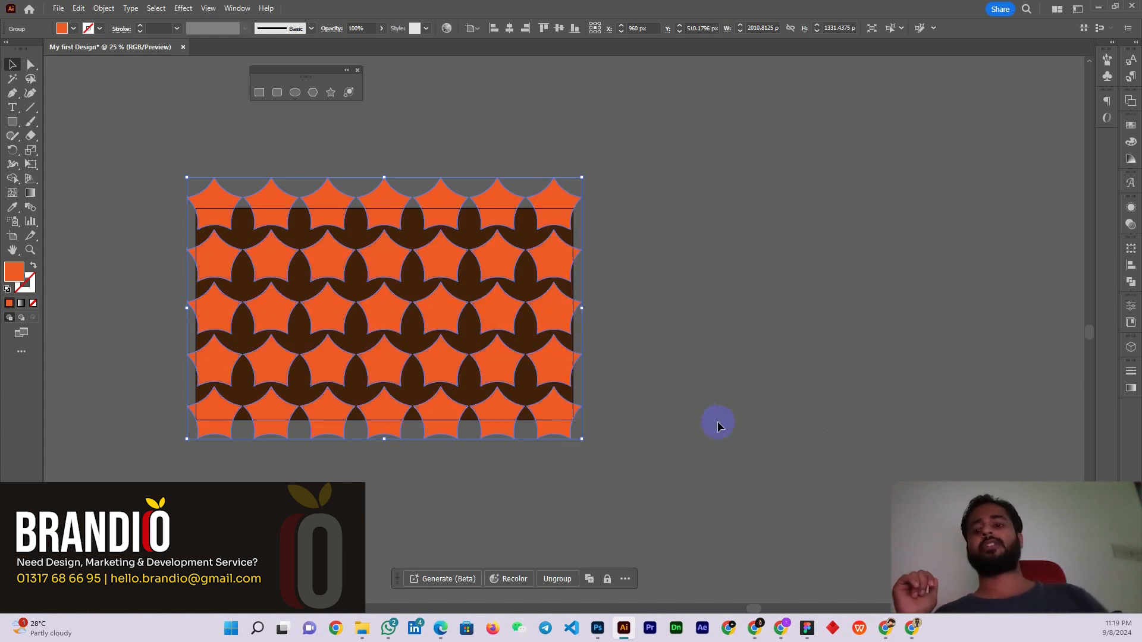
{"action": "left_click", "coordinate": [726, 424]}
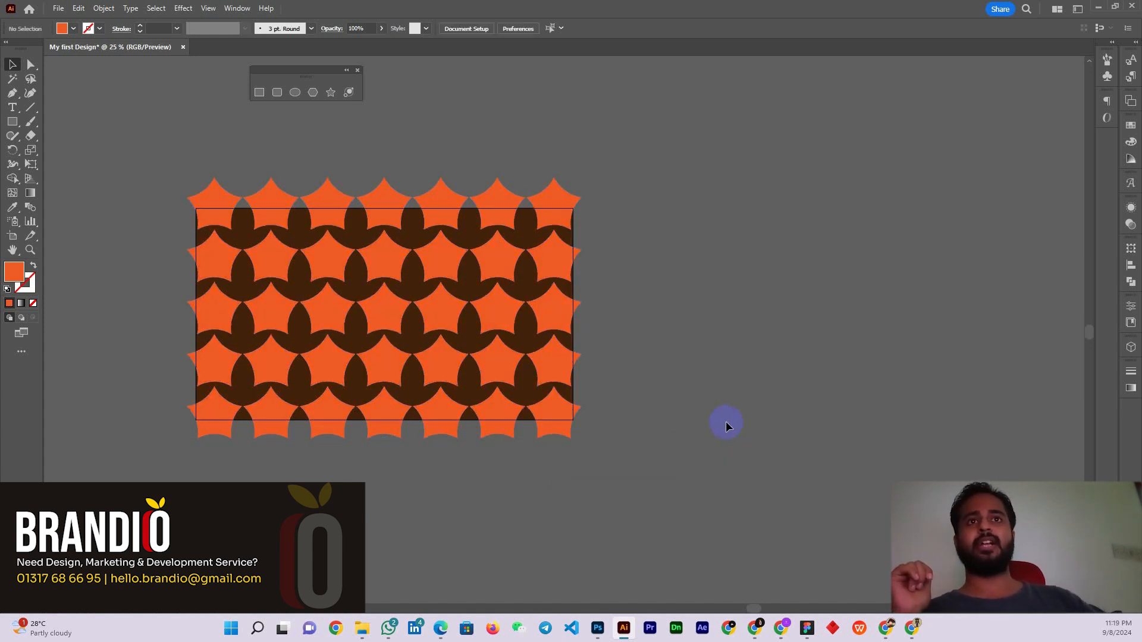
- Send the star group behind the brown rectangle, bring it to the front again and deselect it
{"action": "left_click", "coordinate": [501, 317]}
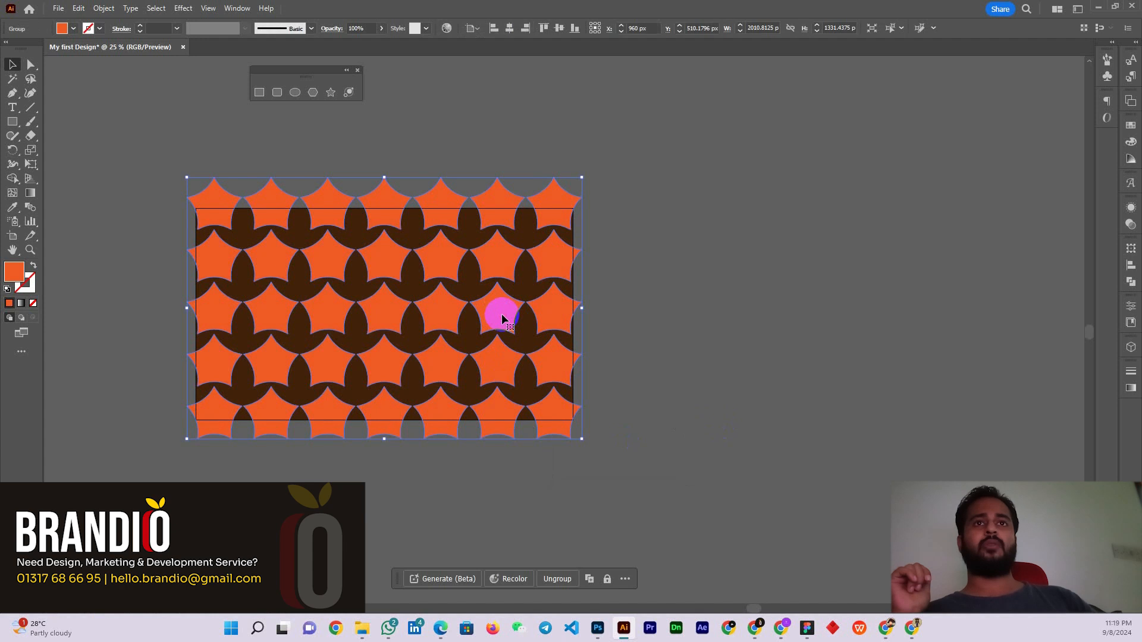
{"action": "right_click", "coordinate": [501, 317]}
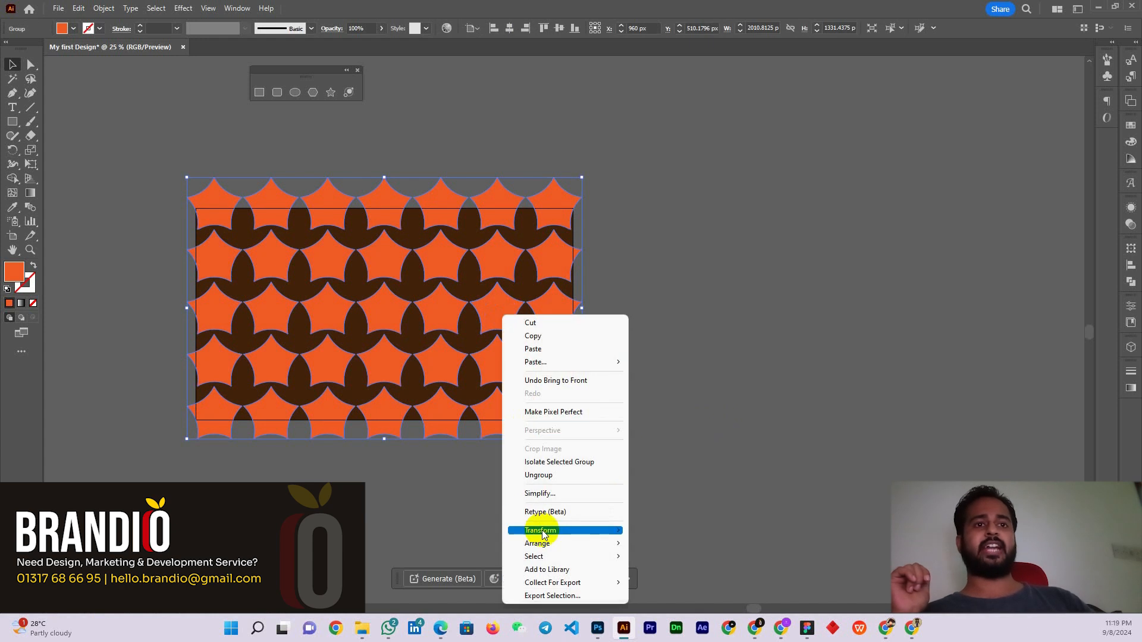
{"action": "mouse_move", "coordinate": [546, 544]}
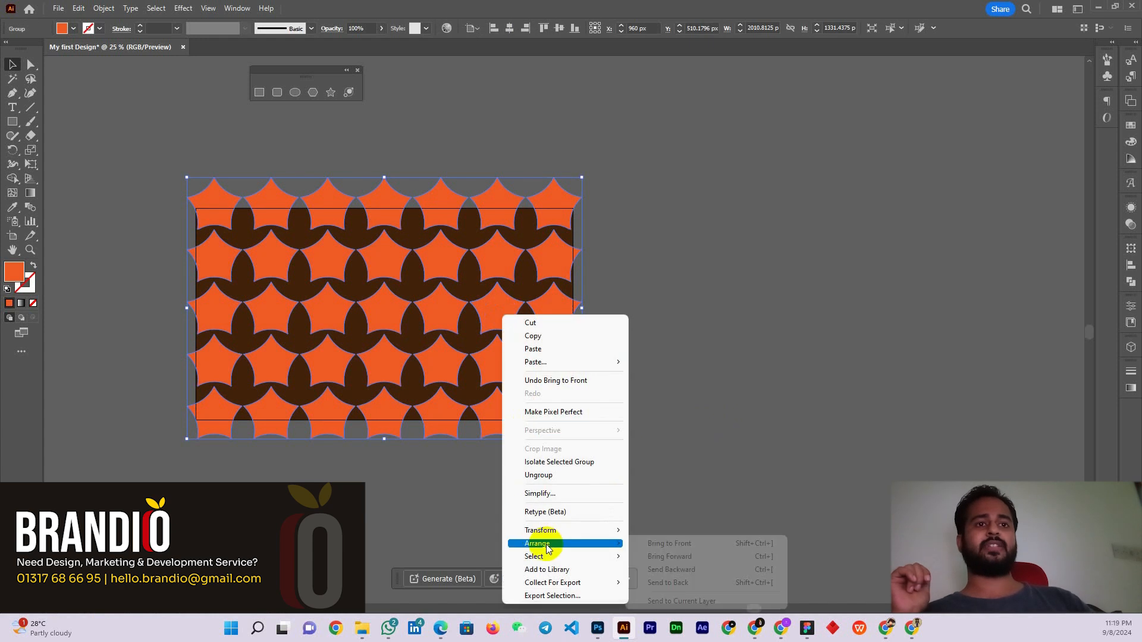
{"action": "left_click", "coordinate": [684, 583]}
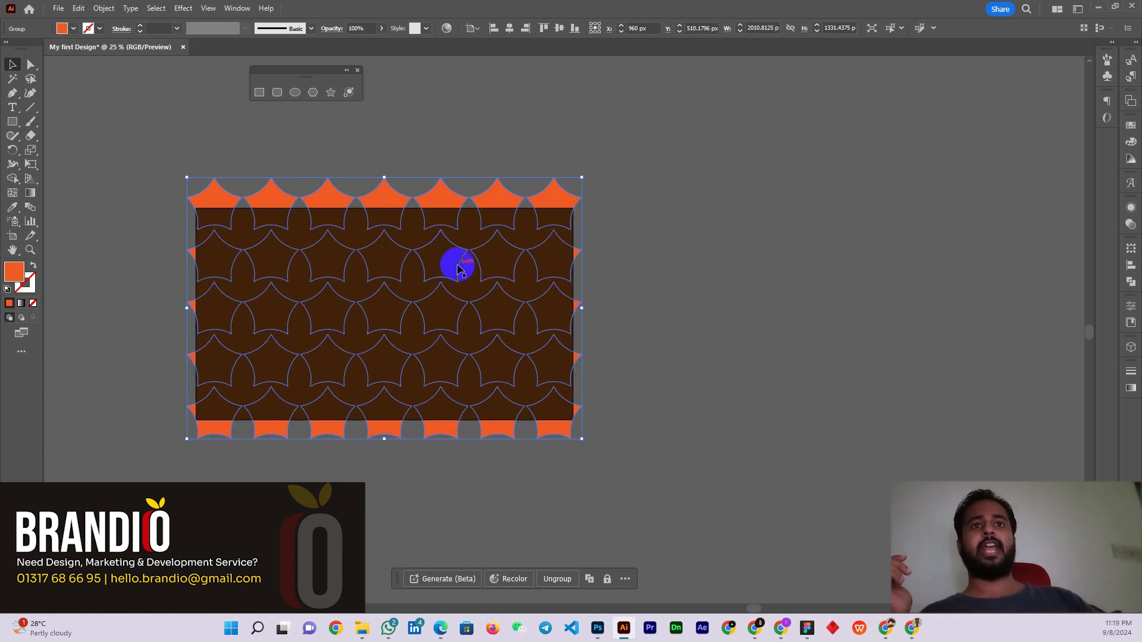
{"action": "right_click", "coordinate": [444, 199]}
{"action": "mouse_move", "coordinate": [502, 426]}
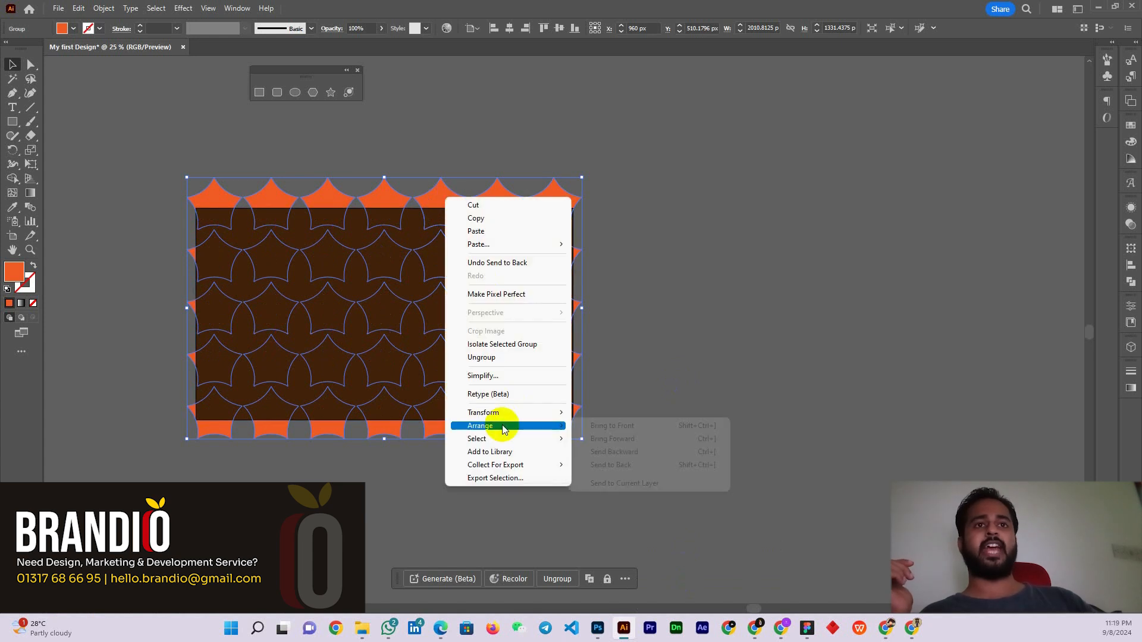
{"action": "left_click", "coordinate": [649, 427]}
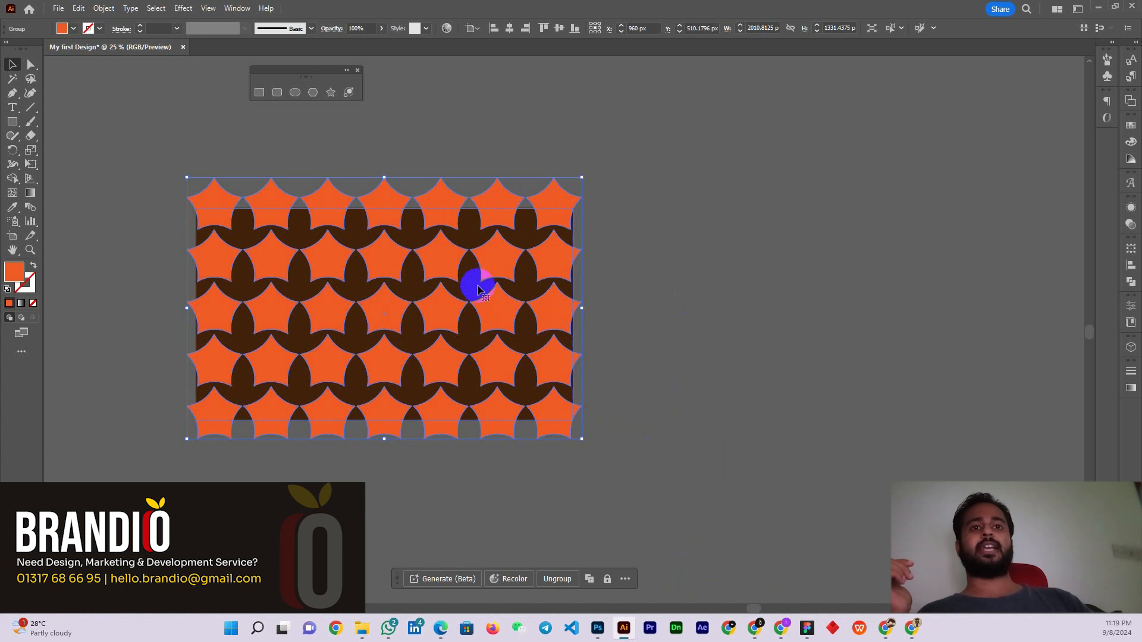
{"action": "right_click", "coordinate": [489, 262]}
{"action": "mouse_move", "coordinate": [538, 497]}
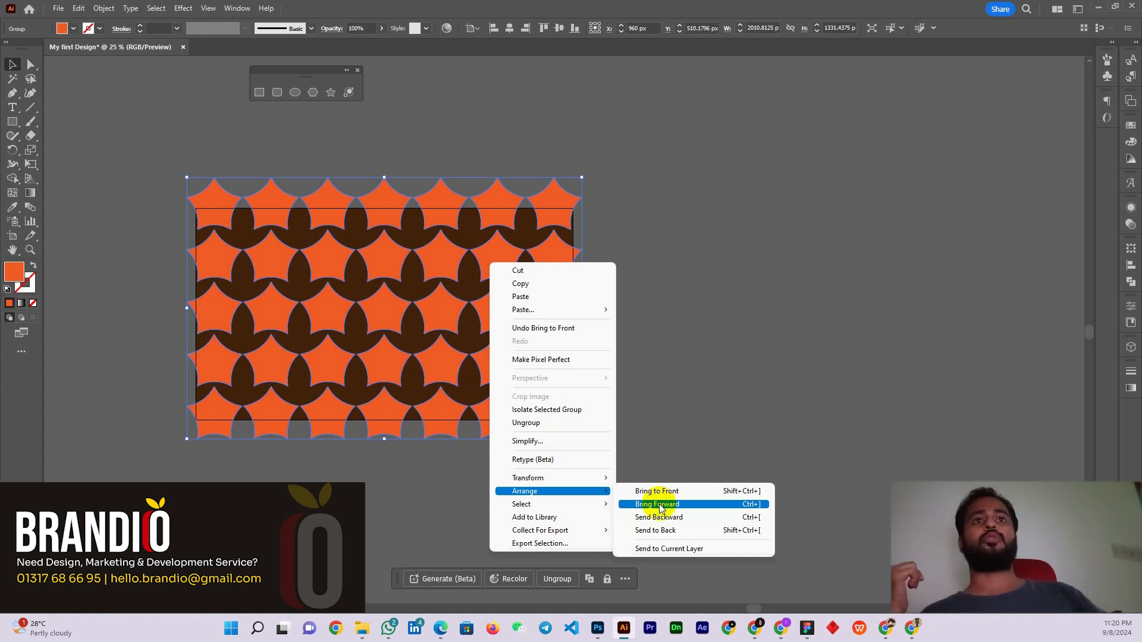
{"action": "left_click", "coordinate": [681, 247]}
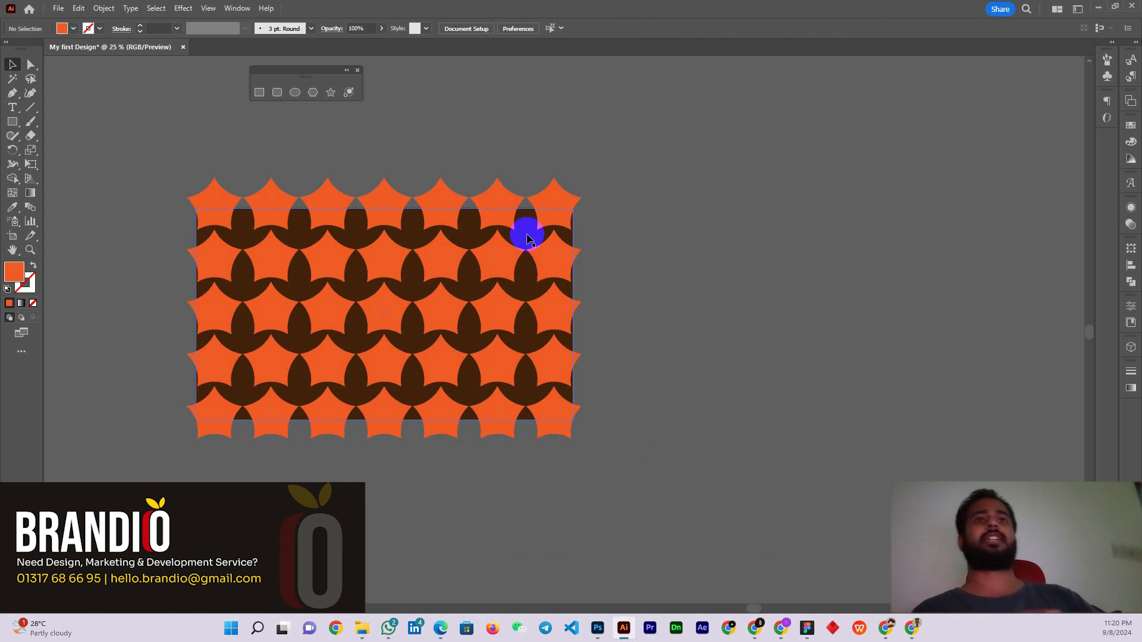
- Draw an orange rectangle about 391 × 448 px beside the artboard and a circle about 365 px wide overlapping its lower-right corner
{"action": "left_click", "coordinate": [12, 121]}
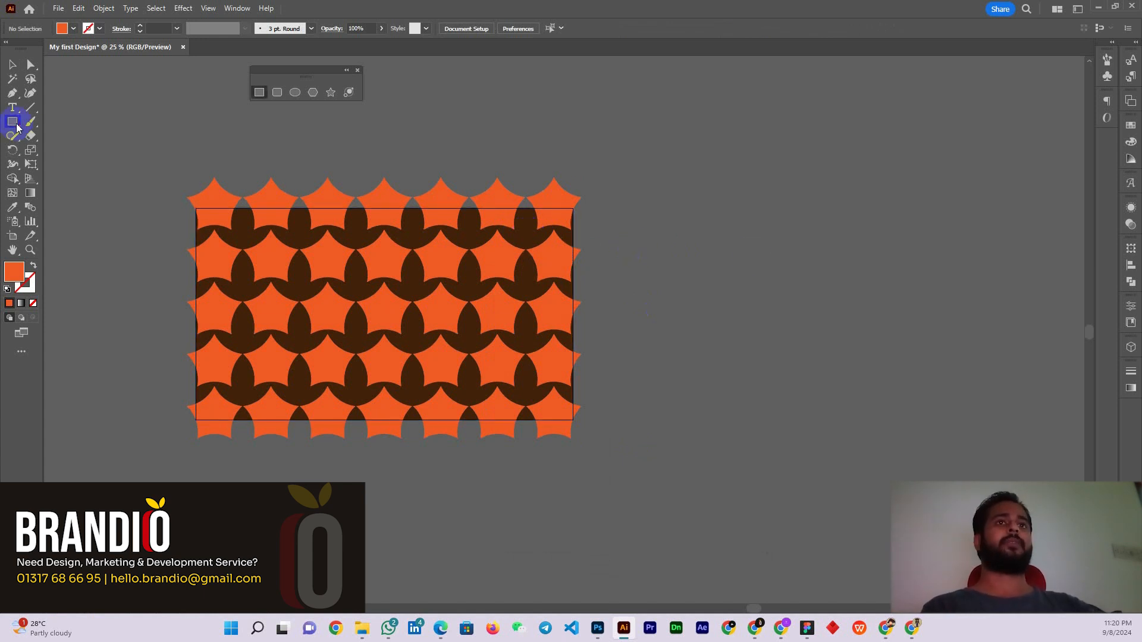
{"action": "scroll", "coordinate": [819, 245], "scroll_direction": "up", "scroll_amount": 2}
{"action": "left_click_drag", "start_coordinate": [571, 208], "coordinate": [724, 383]}
{"action": "left_click", "coordinate": [295, 93]}
{"action": "left_click_drag", "start_coordinate": [702, 324], "coordinate": [844, 465]}
{"action": "left_click", "coordinate": [12, 64]}
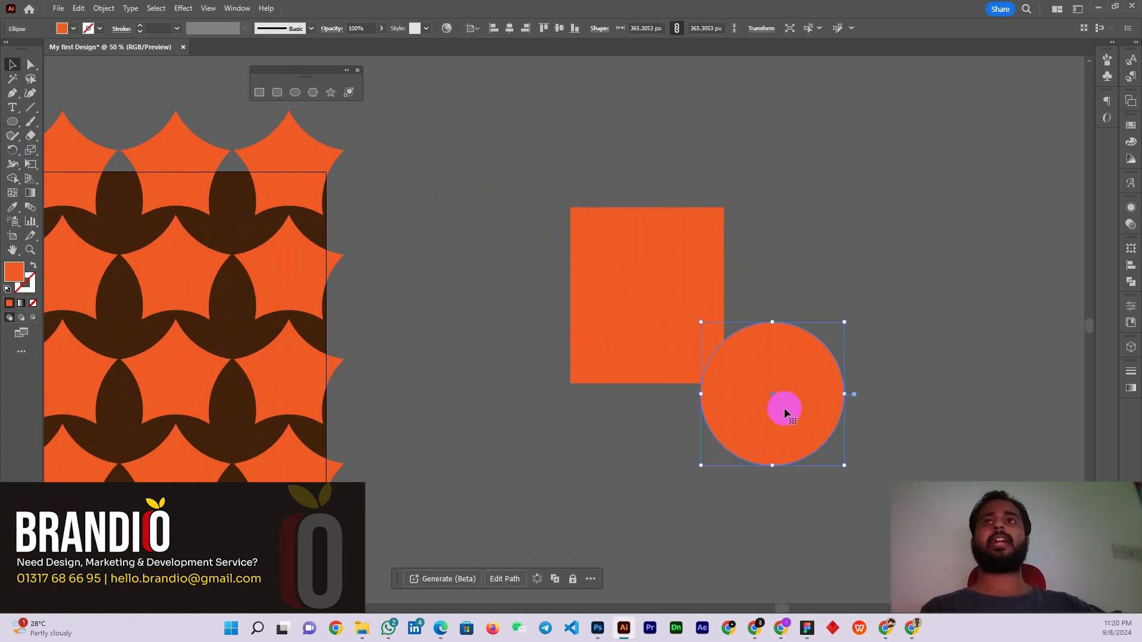
{"action": "left_click_drag", "start_coordinate": [782, 402], "coordinate": [774, 406]}
- Fill the circle with the bright green swatch
{"action": "left_click", "coordinate": [74, 28]}
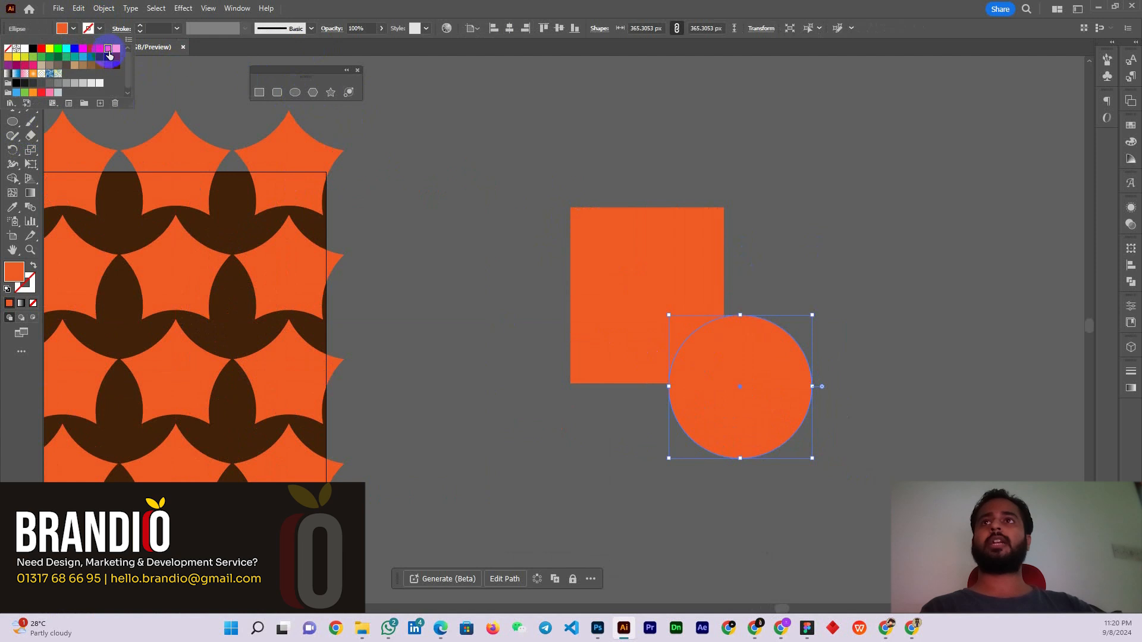
{"action": "left_click", "coordinate": [66, 49]}
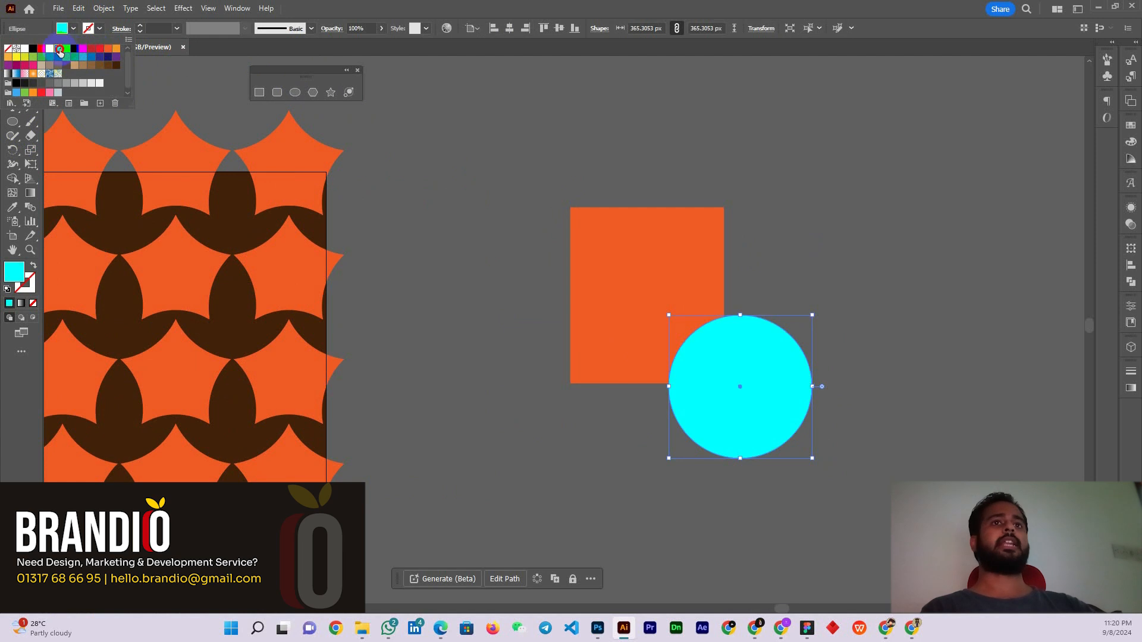
{"action": "left_click", "coordinate": [58, 48]}
{"action": "left_click", "coordinate": [680, 227]}
{"action": "left_click", "coordinate": [652, 268]}
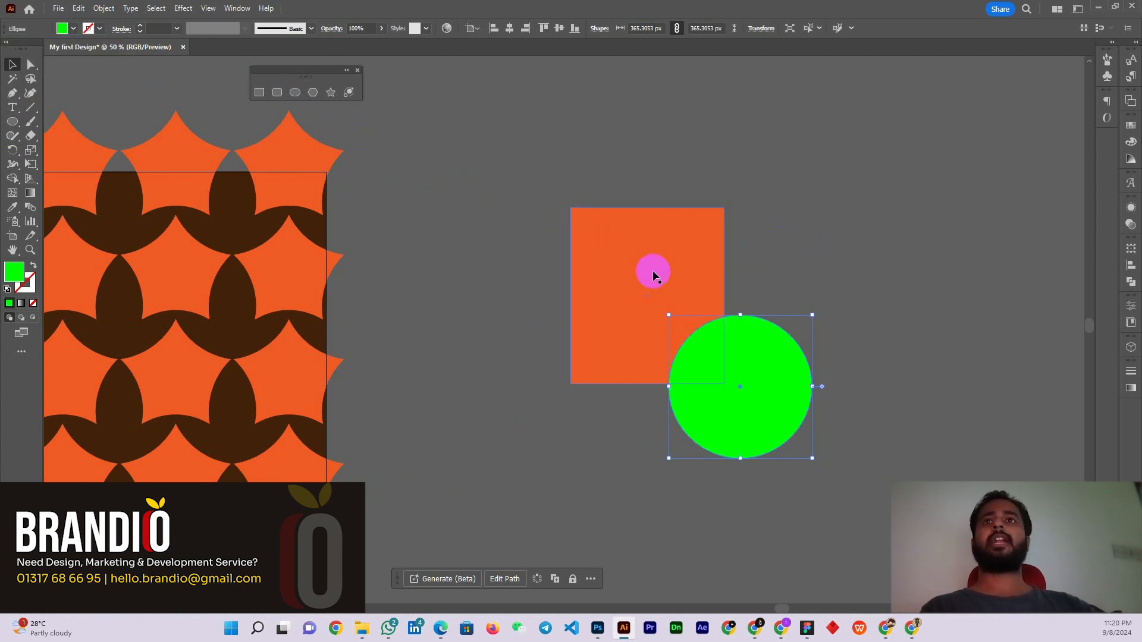
- Draw a hexagon about 450 × 390 px, fill it with blue, and move it to overlap both the rectangle and the circle
{"action": "left_click", "coordinate": [312, 93]}
{"action": "left_click_drag", "start_coordinate": [661, 187], "coordinate": [706, 263]}
{"action": "left_click", "coordinate": [74, 29]}
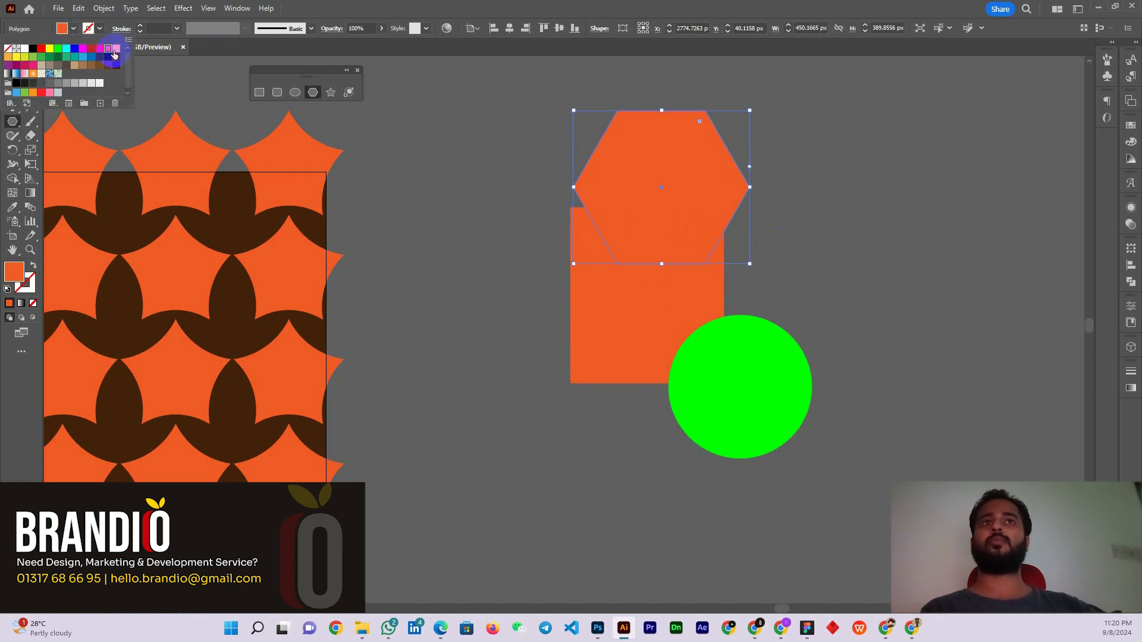
{"action": "left_click", "coordinate": [89, 60]}
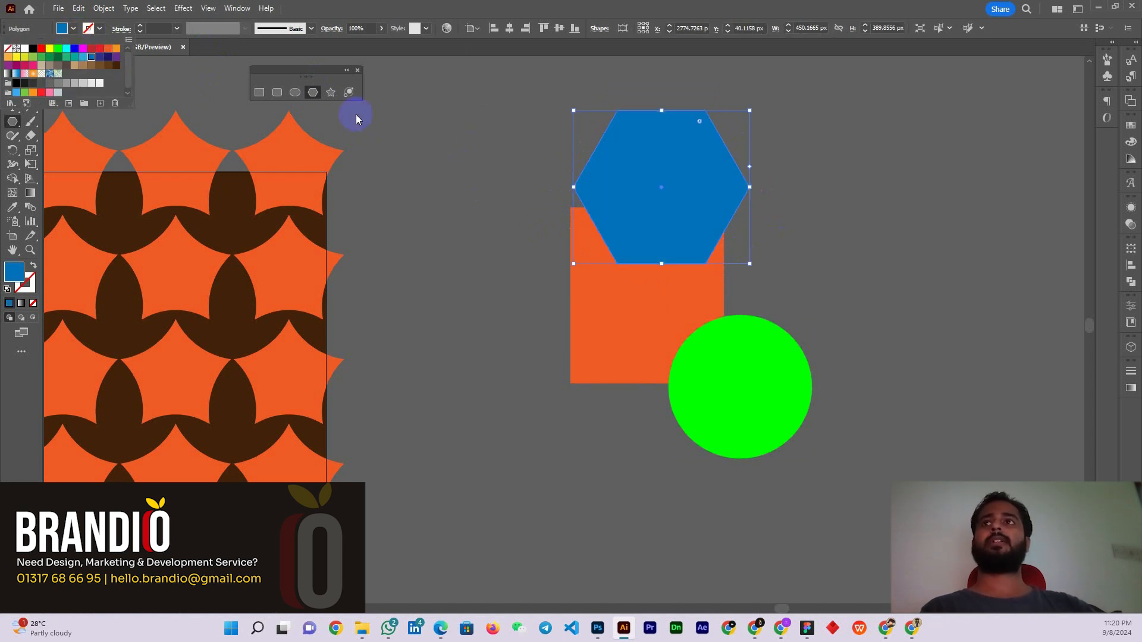
{"action": "left_click", "coordinate": [13, 64]}
{"action": "left_click", "coordinate": [403, 310]}
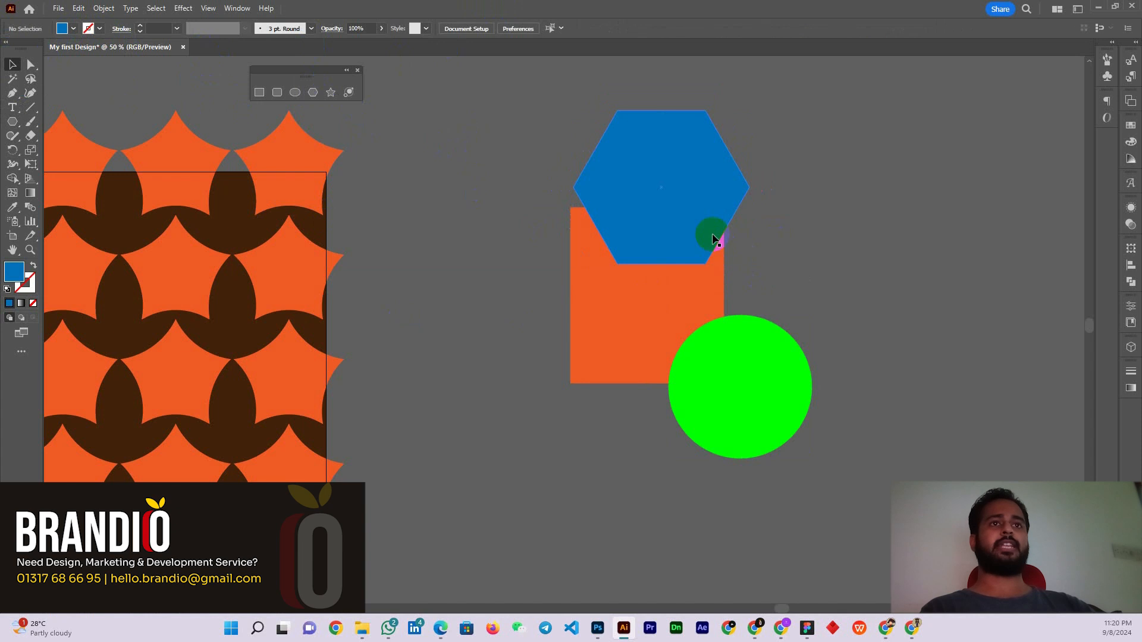
{"action": "left_click_drag", "start_coordinate": [697, 226], "coordinate": [767, 304]}
{"action": "left_click", "coordinate": [583, 313]}
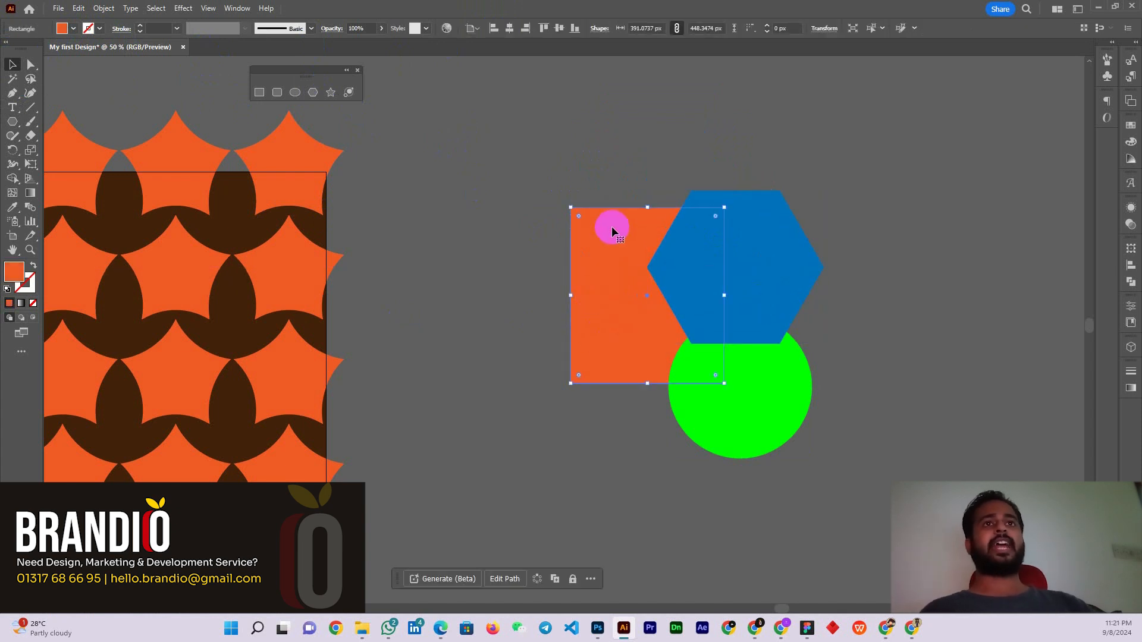
{"action": "left_click_drag", "start_coordinate": [612, 227], "coordinate": [613, 227]}
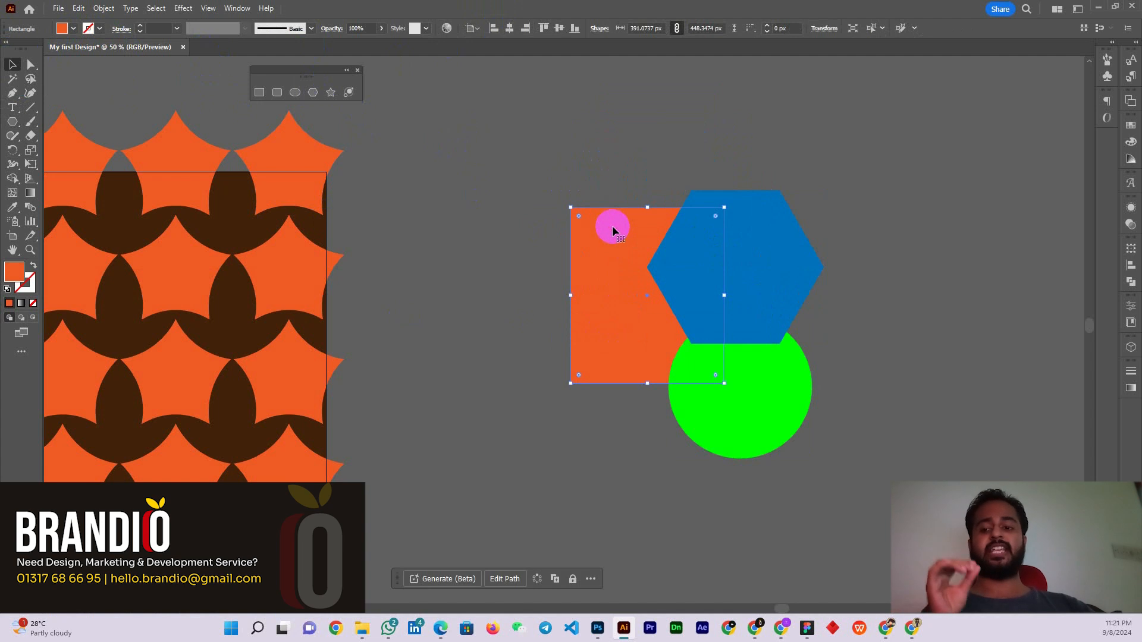
{"action": "left_click", "coordinate": [788, 235]}
{"action": "left_click", "coordinate": [618, 252]}
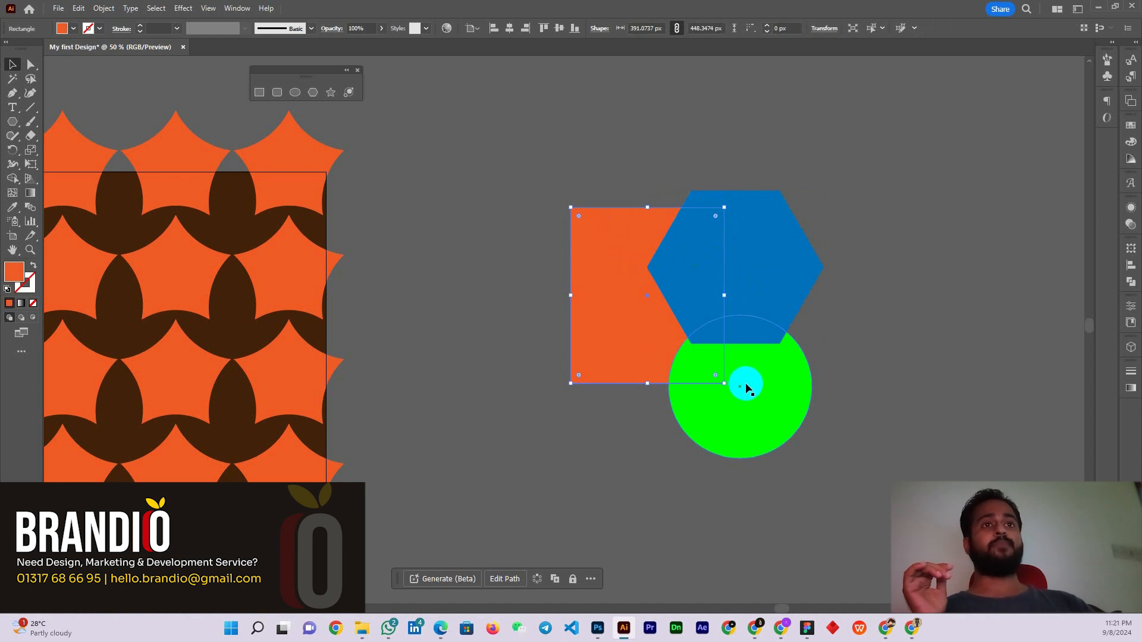
{"action": "left_click", "coordinate": [756, 390]}
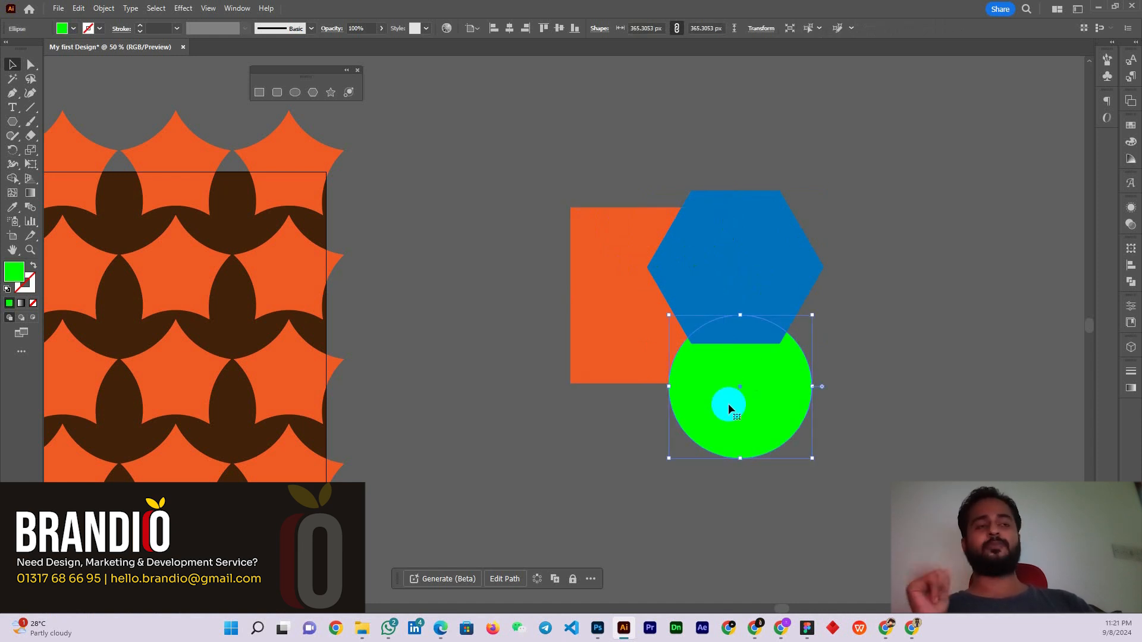
- Bring the orange rectangle forward one level so it sits above the green circle, and deselect it
{"action": "left_click", "coordinate": [638, 329]}
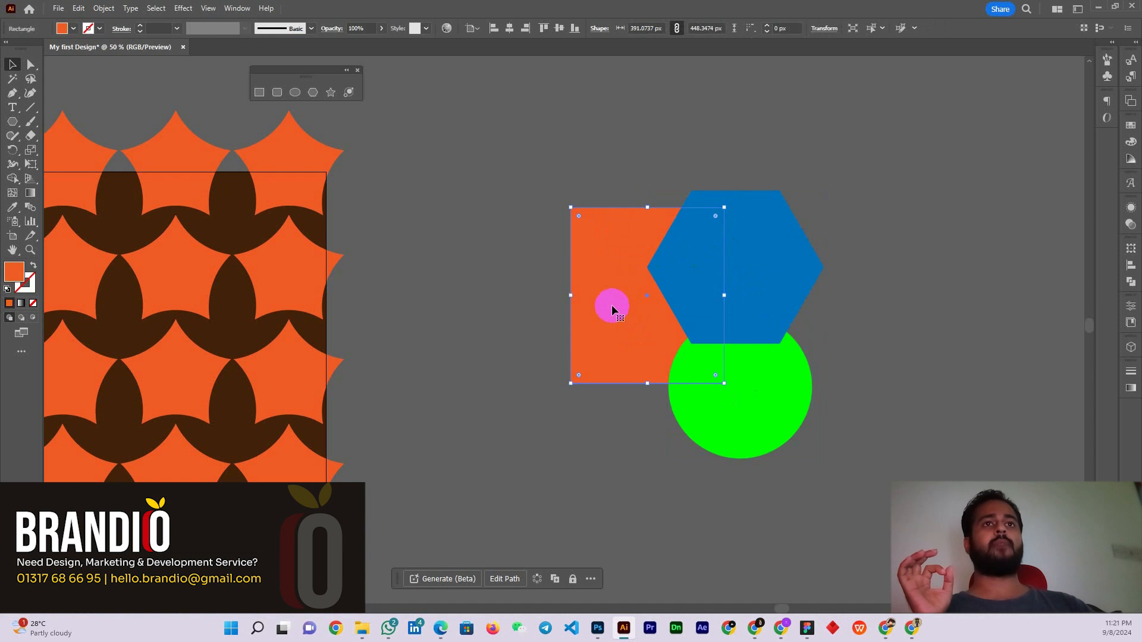
{"action": "right_click", "coordinate": [612, 306]}
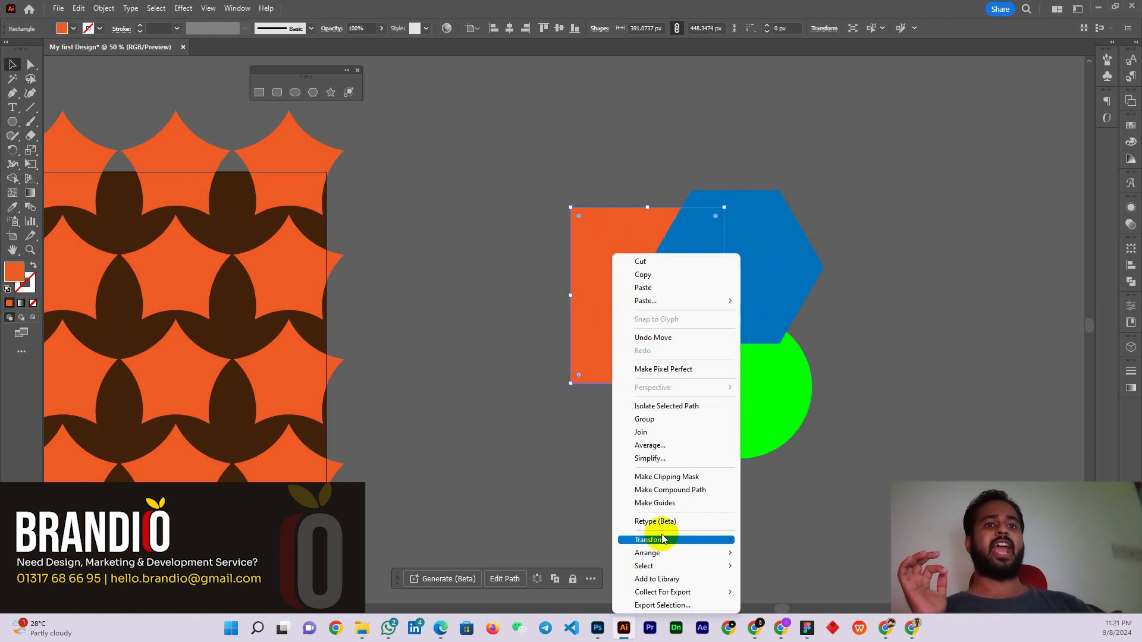
{"action": "mouse_move", "coordinate": [659, 557]}
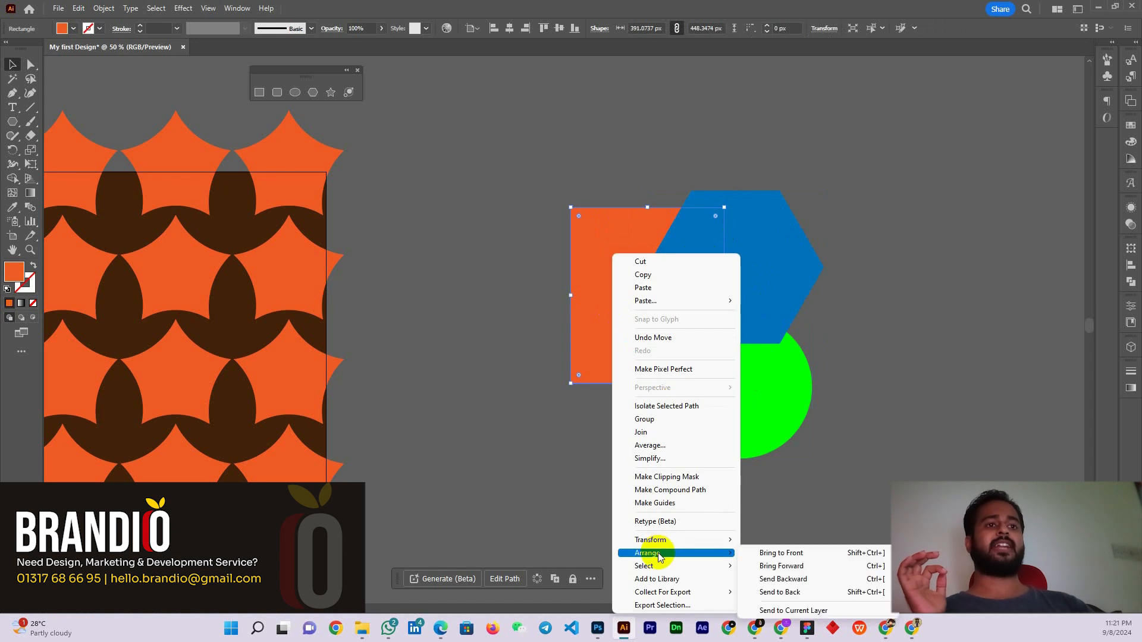
{"action": "left_click", "coordinate": [794, 567]}
{"action": "left_click", "coordinate": [883, 401]}
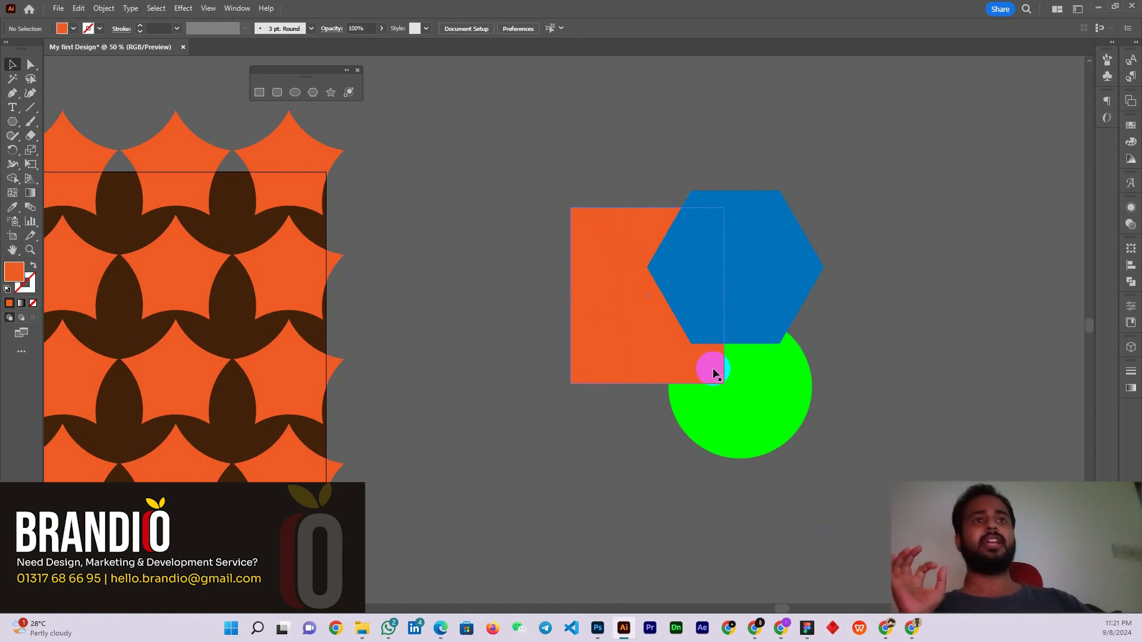
- Bring the orange rectangle forward one more level so it covers the blue hexagon, and deselect it
{"action": "left_click", "coordinate": [715, 373]}
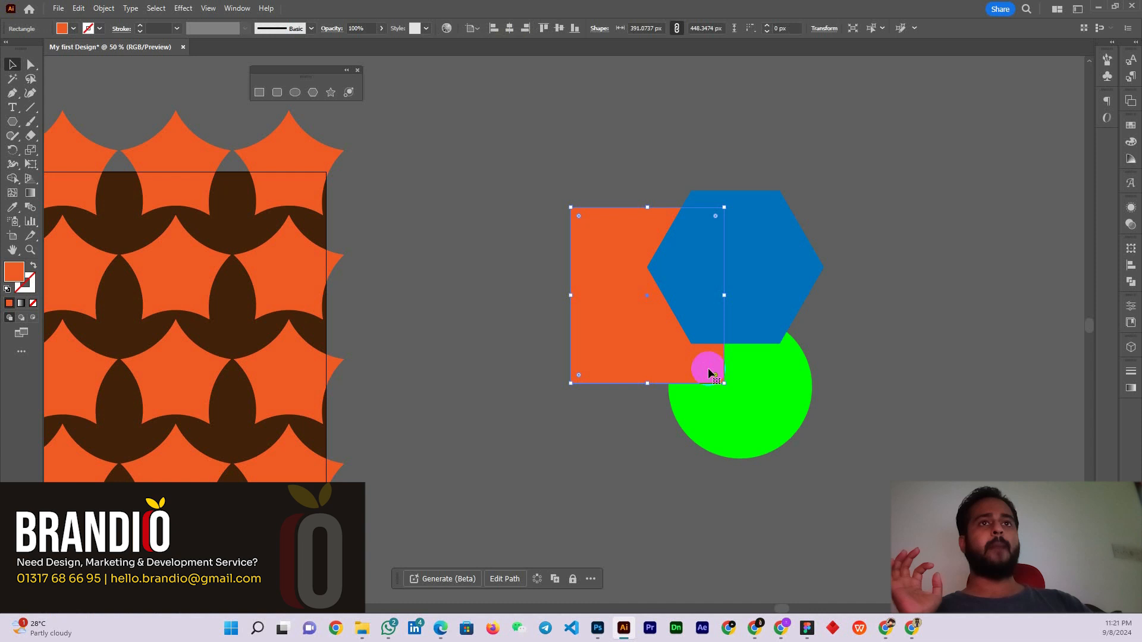
{"action": "right_click", "coordinate": [677, 358]}
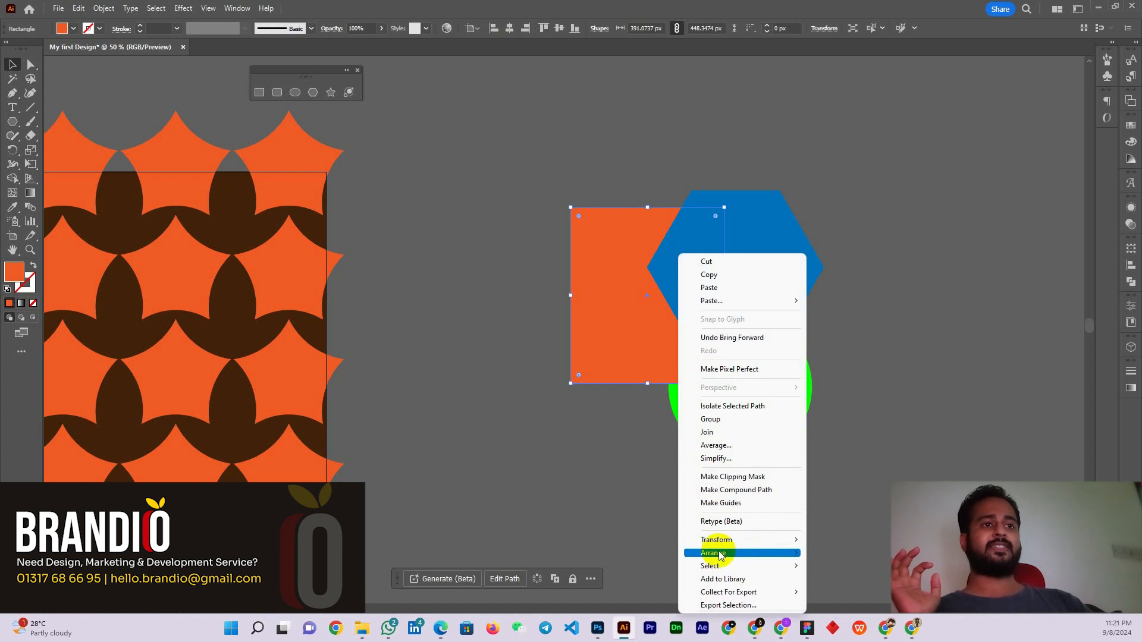
{"action": "mouse_move", "coordinate": [716, 552]}
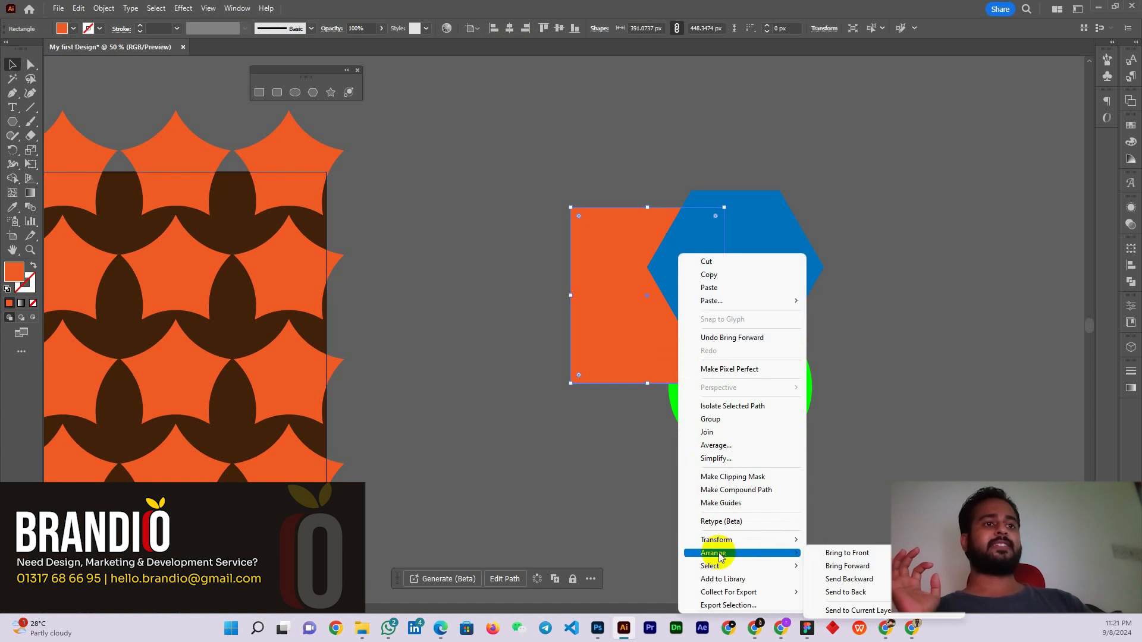
{"action": "left_click", "coordinate": [862, 569]}
{"action": "left_click", "coordinate": [897, 410]}
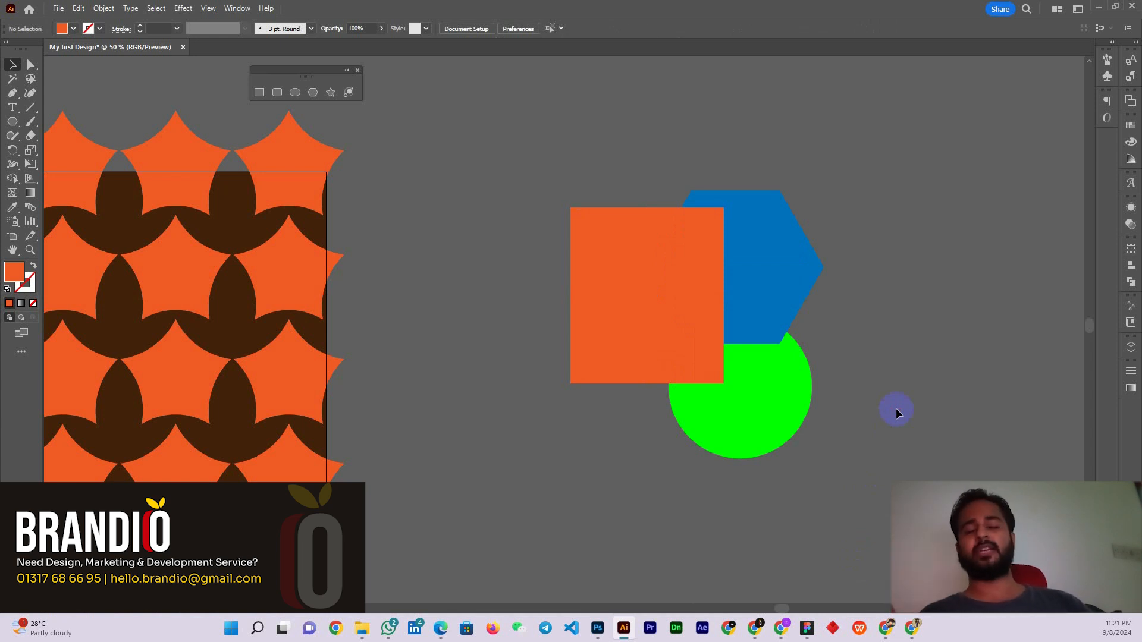
- Send the orange rectangle to the back and bring it to the front again, alternating several times and ending in front
{"action": "left_click", "coordinate": [688, 298]}
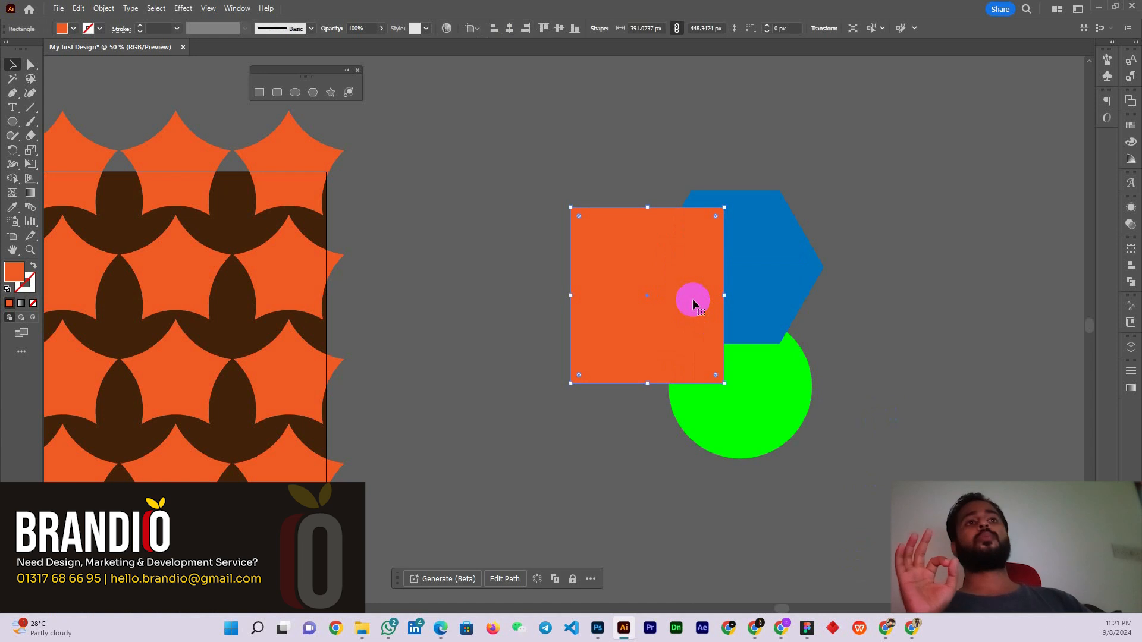
{"action": "right_click", "coordinate": [697, 298]}
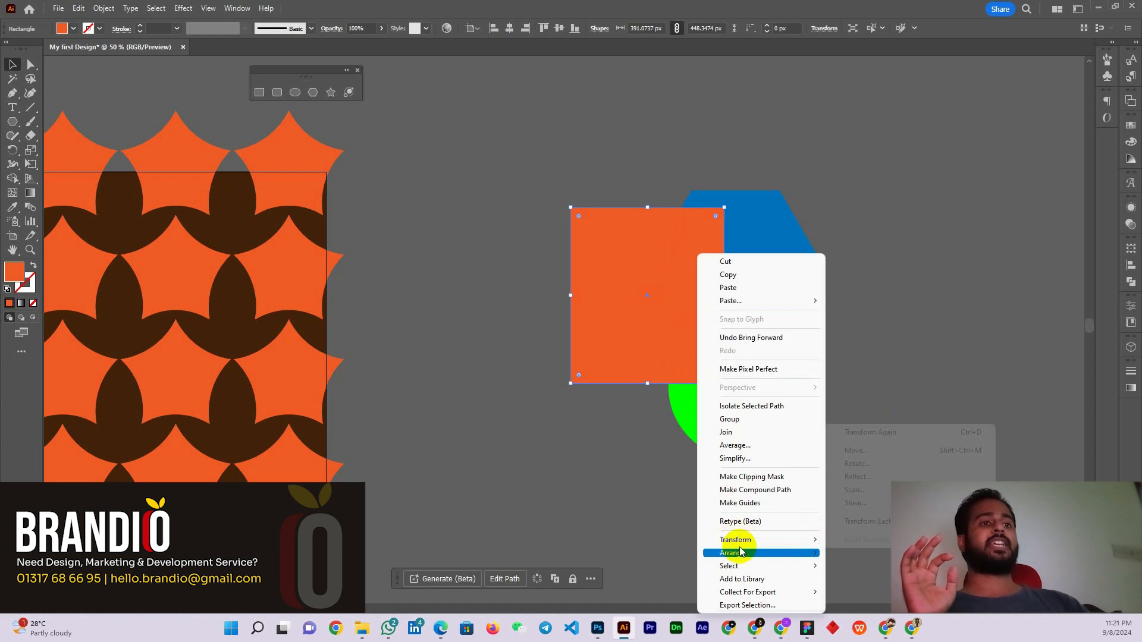
{"action": "mouse_move", "coordinate": [767, 553]}
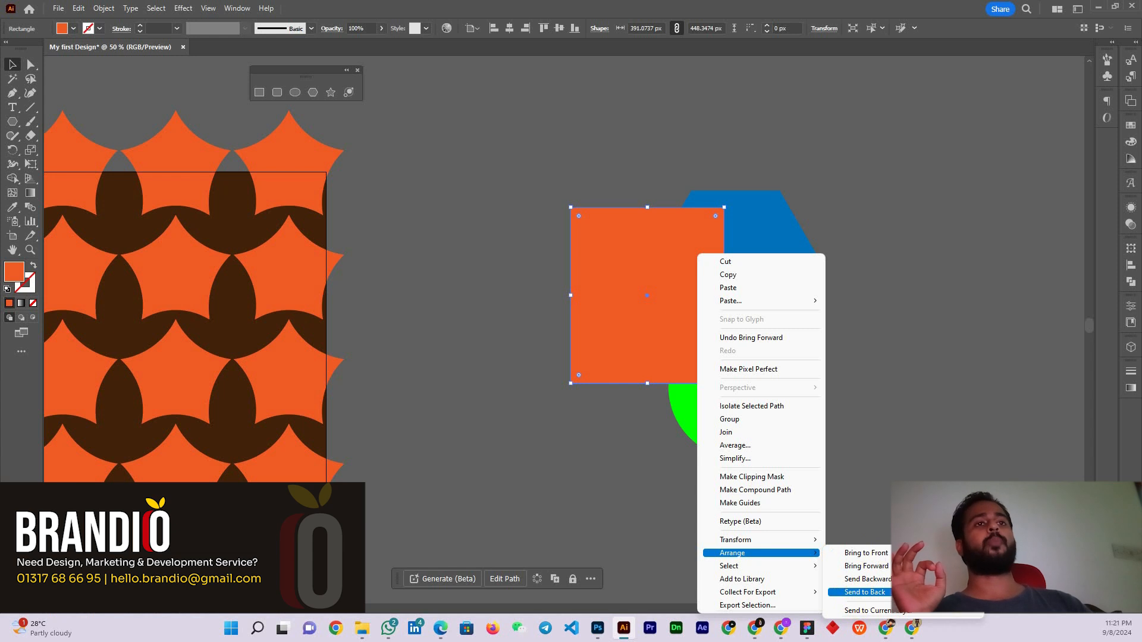
{"action": "left_click", "coordinate": [865, 592]}
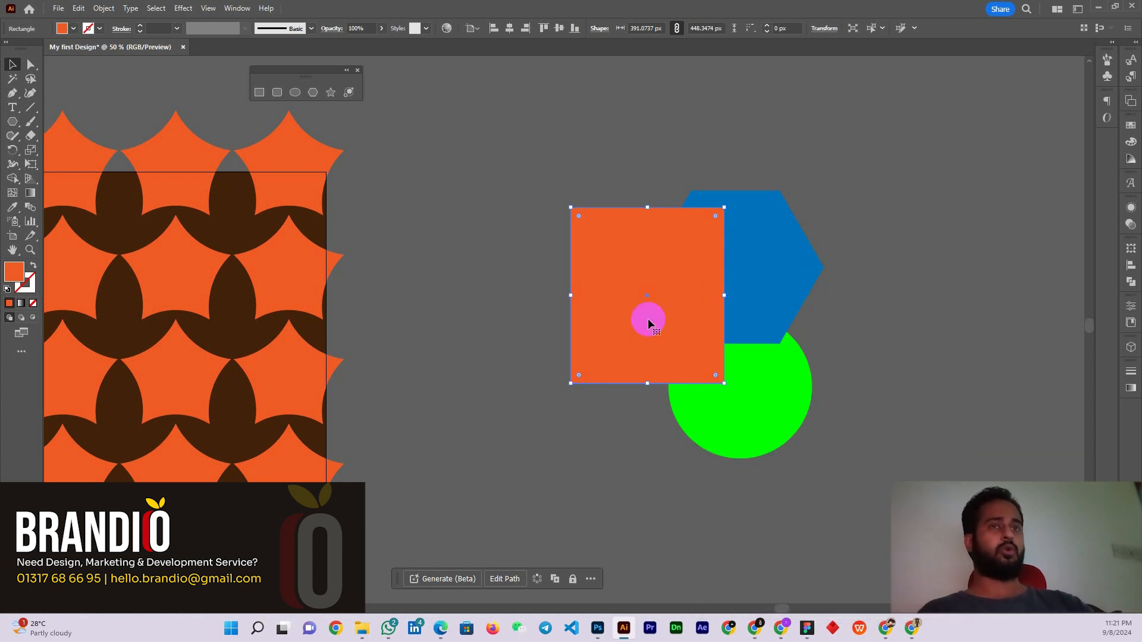
{"action": "key", "text": "ctrl+shift+bracketleft"}
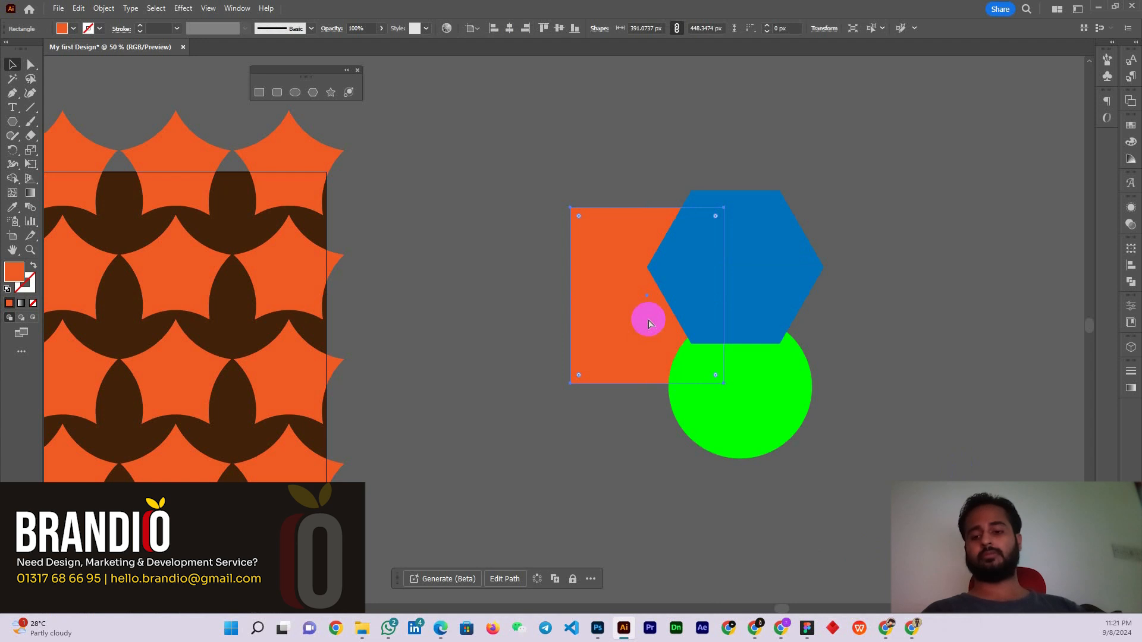
{"action": "key", "text": "ctrl+shift+bracketright"}
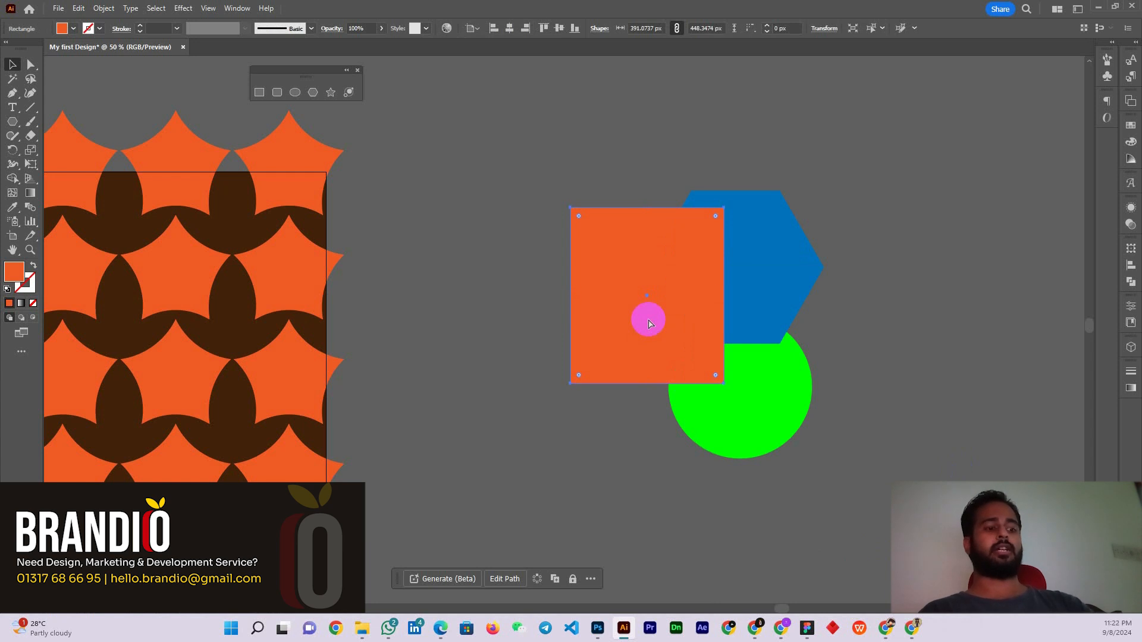
{"action": "key", "text": "ctrl+shift+bracketleft"}
{"action": "key", "text": "ctrl+shift+bracketright"}
{"action": "key", "text": "ctrl+shift+bracketleft"}
{"action": "key", "text": "ctrl+shift+bracketright"}
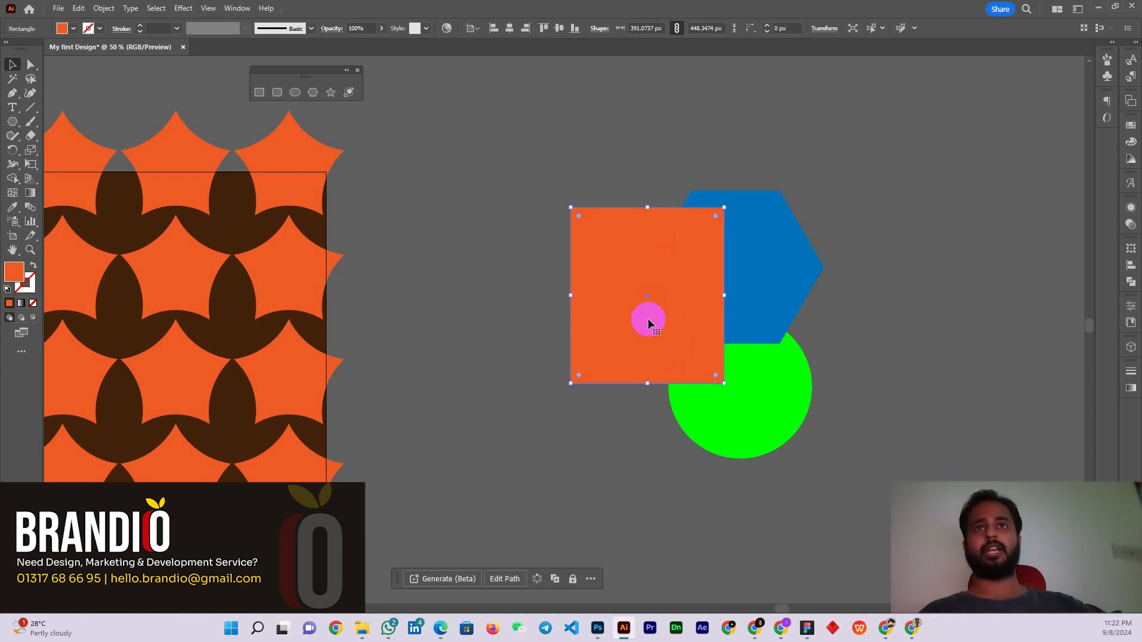
- Delete the rectangle, hexagon and circle used for practice beside the artboard
{"action": "scroll", "coordinate": [629, 195], "scroll_direction": "right", "scroll_amount": 2}
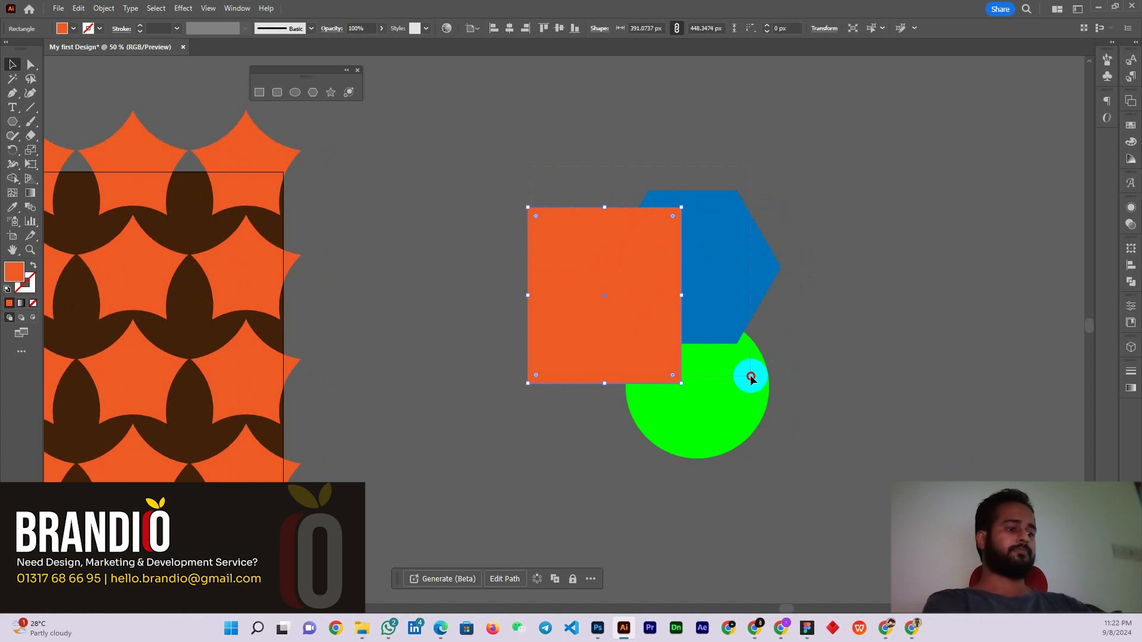
{"action": "left_click_drag", "start_coordinate": [750, 377], "coordinate": [801, 452]}
{"action": "key", "text": "Delete"}
{"action": "key", "text": "ctrl+minus"}
{"action": "key", "text": "ctrl+minus"}
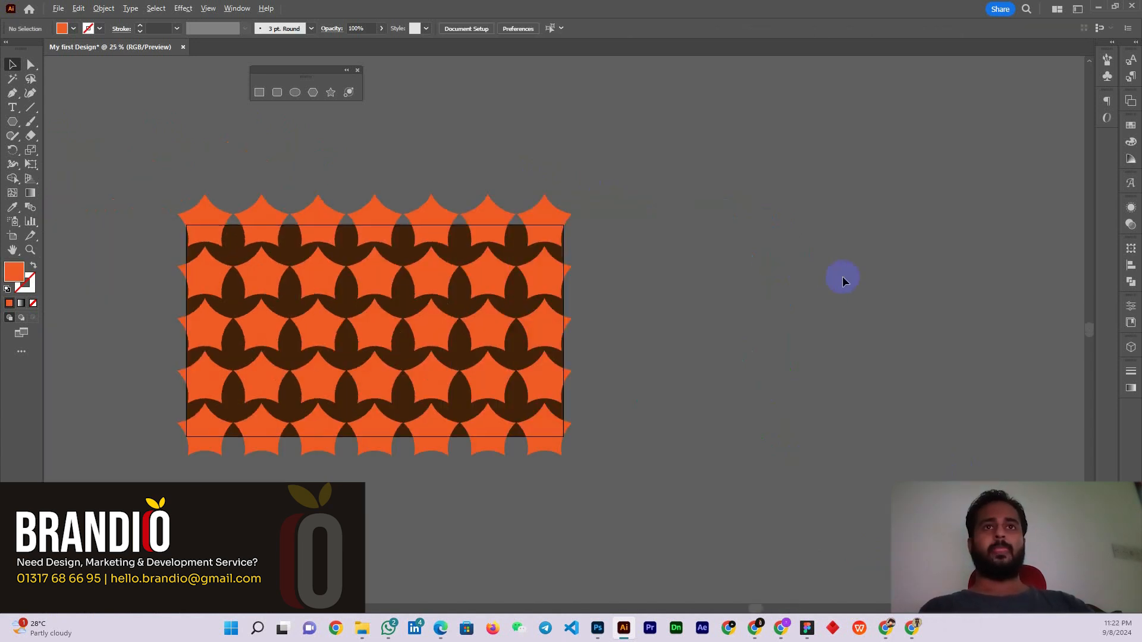
- Fill the star group with white over the dark brown background and deselect it
{"action": "scroll", "coordinate": [842, 276], "scroll_direction": "down", "scroll_amount": 1, "text": "alt"}
{"action": "scroll", "coordinate": [571, 324], "scroll_direction": "up", "scroll_amount": 2, "text": "alt"}
{"action": "left_click", "coordinate": [537, 316]}
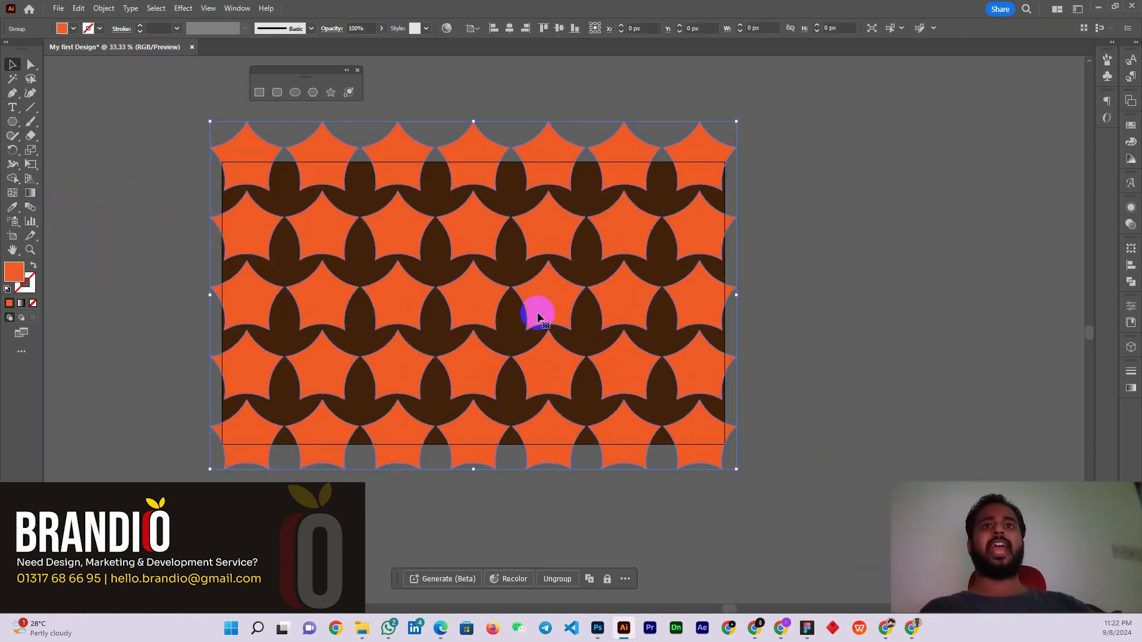
{"action": "left_click", "coordinate": [288, 201]}
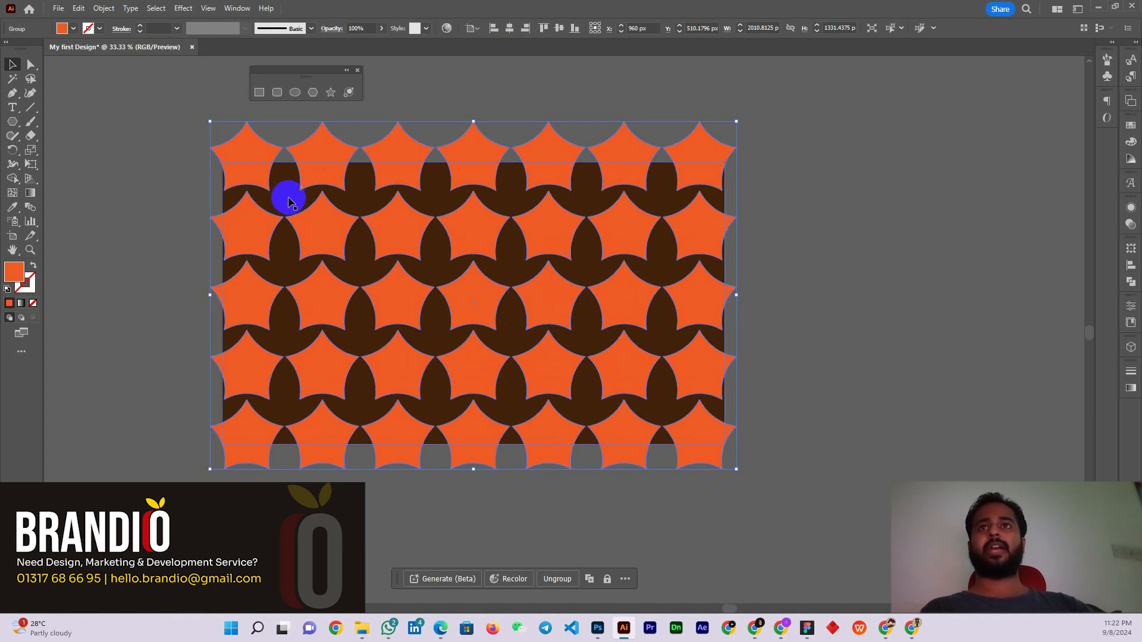
{"action": "left_click", "coordinate": [286, 201]}
{"action": "left_click", "coordinate": [387, 224]}
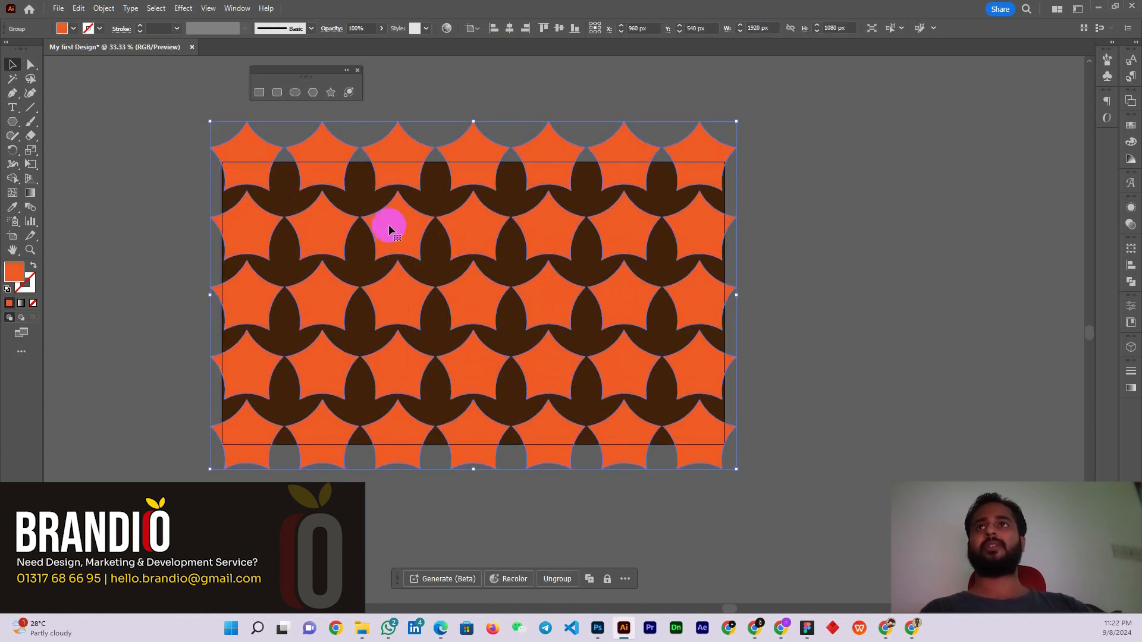
{"action": "left_click", "coordinate": [73, 29]}
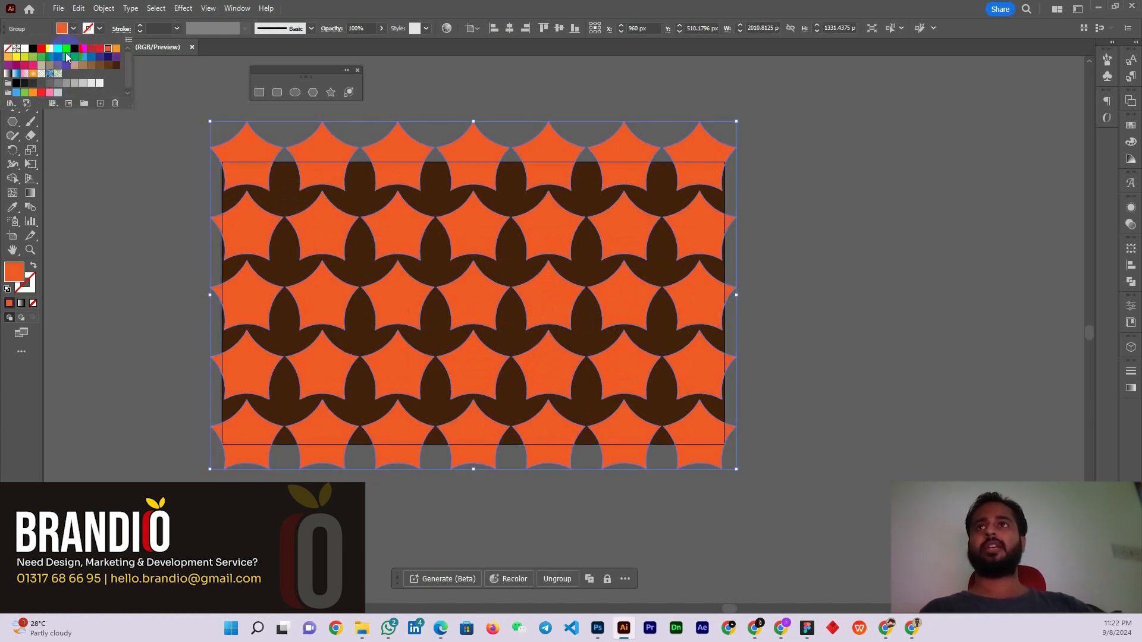
{"action": "left_click", "coordinate": [25, 48]}
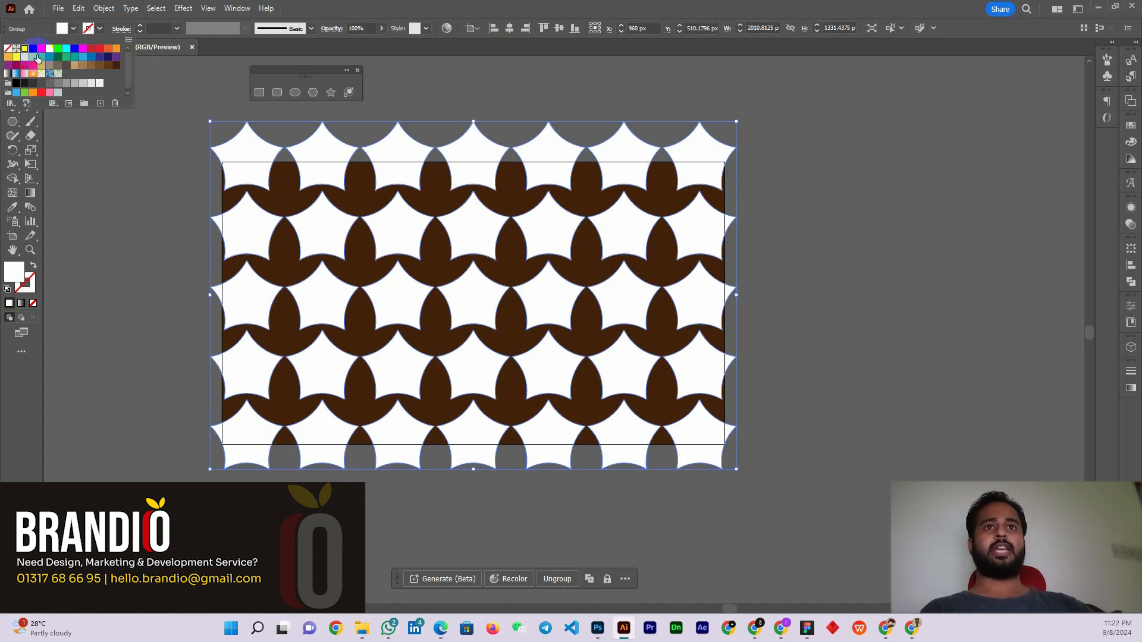
{"action": "left_click", "coordinate": [835, 226]}
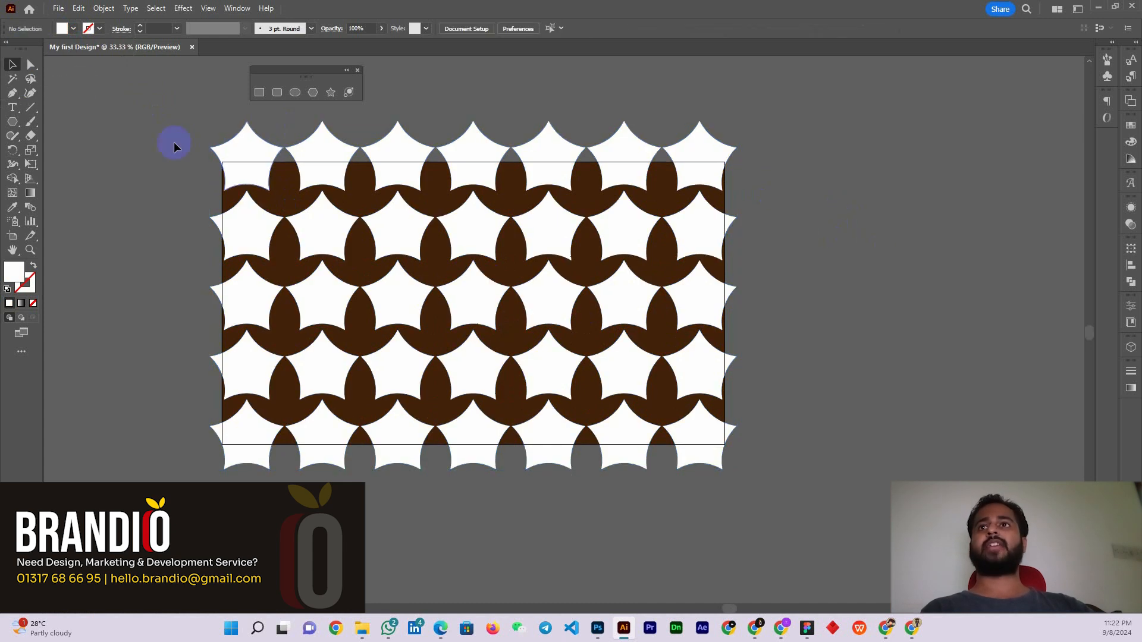
- Export the design as a JPEG named "My first Design 3" in the Music folder, accepting the export options
{"action": "left_click", "coordinate": [59, 8]}
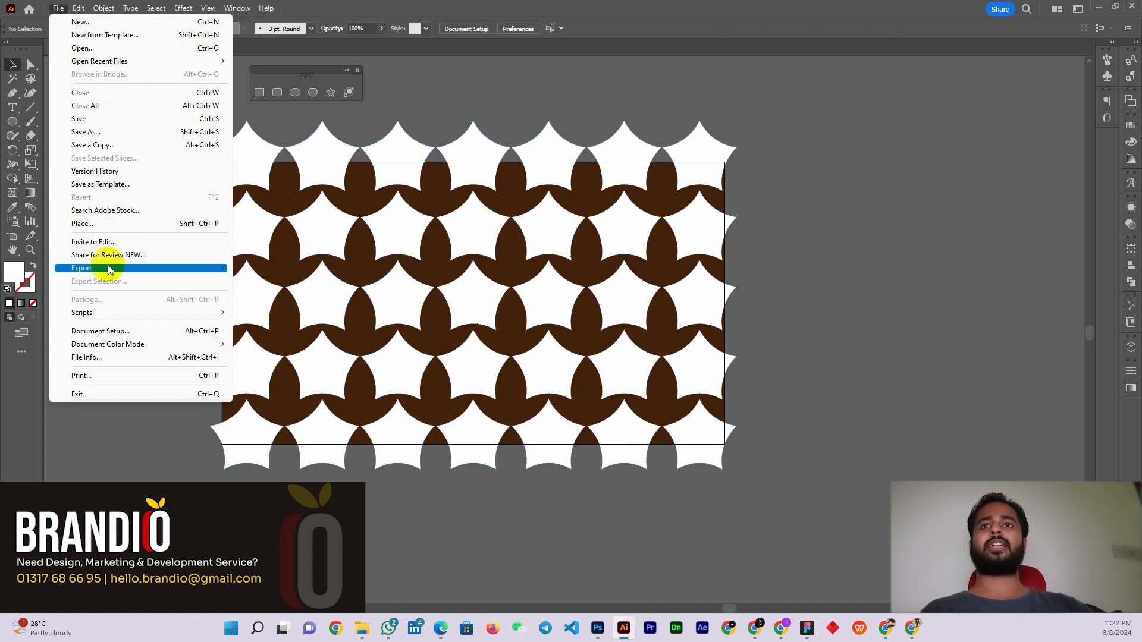
{"action": "mouse_move", "coordinate": [109, 269]}
{"action": "left_click", "coordinate": [291, 293]}
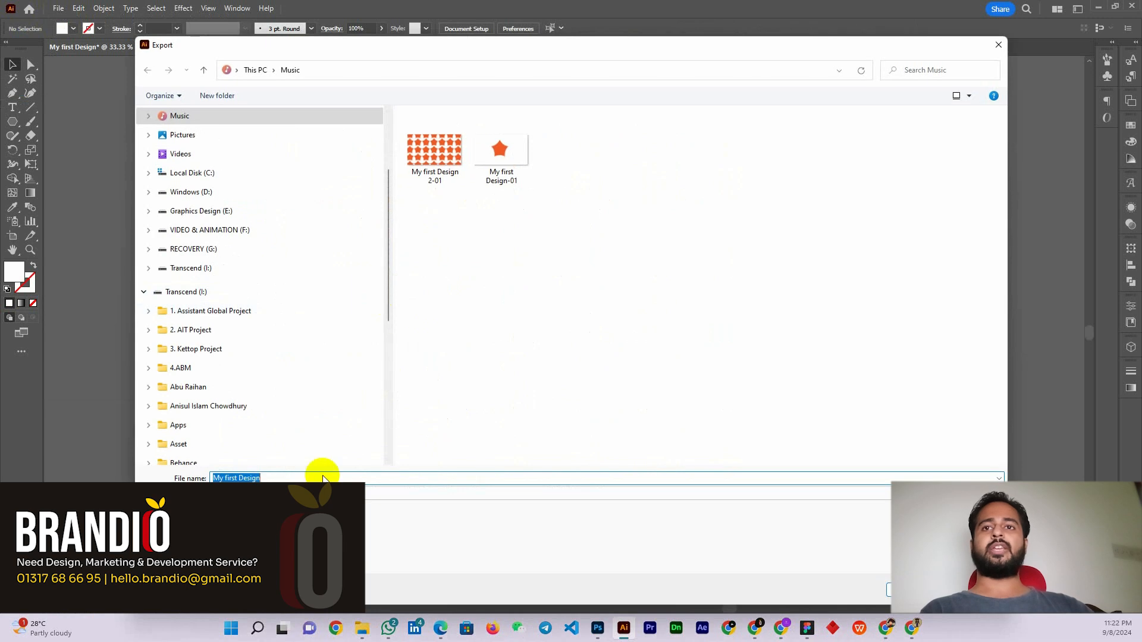
{"action": "left_click", "coordinate": [256, 525]}
{"action": "left_click", "coordinate": [282, 479]}
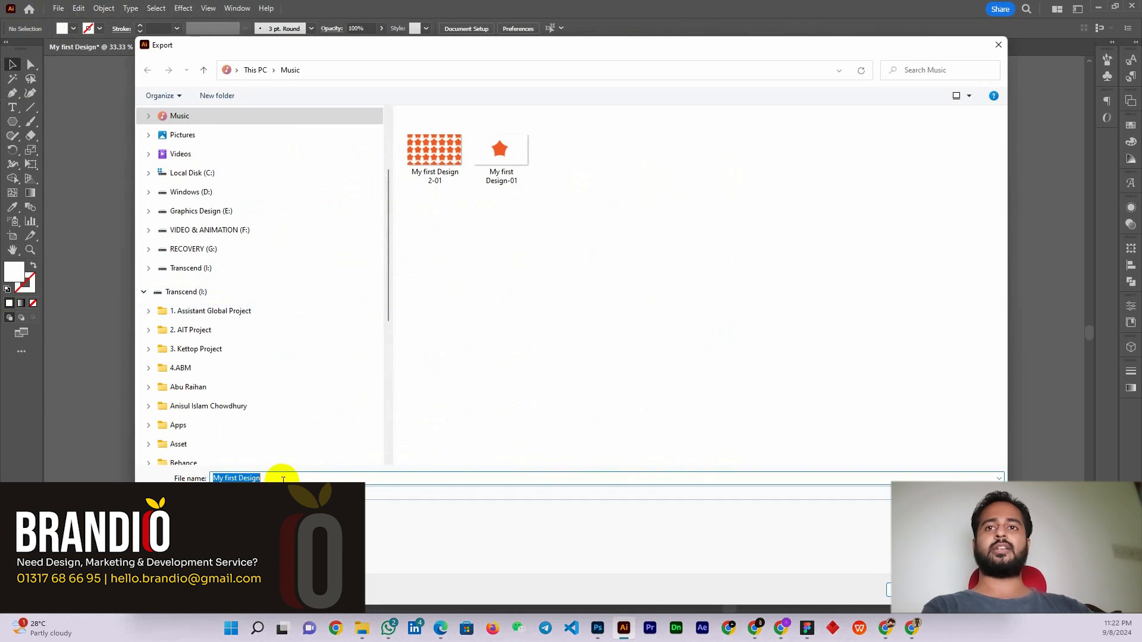
{"action": "double_click", "coordinate": [283, 479]}
{"action": "key", "text": "BackSpace"}
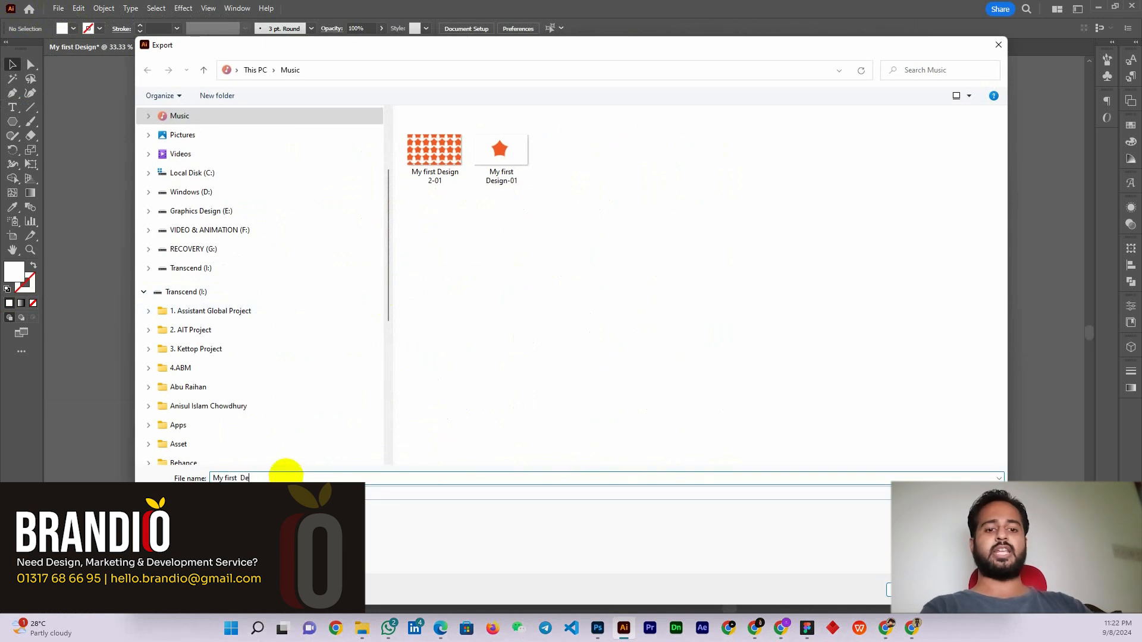
{"action": "type", "text": "Design 3"}
{"action": "key", "text": "Return"}
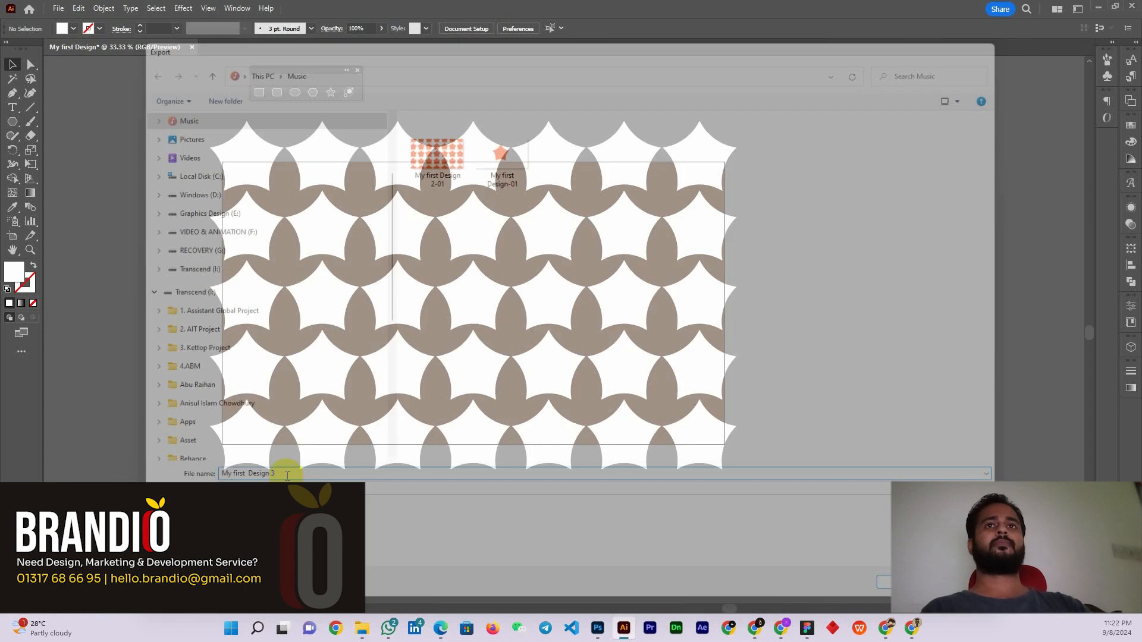
{"action": "key", "text": "Return"}
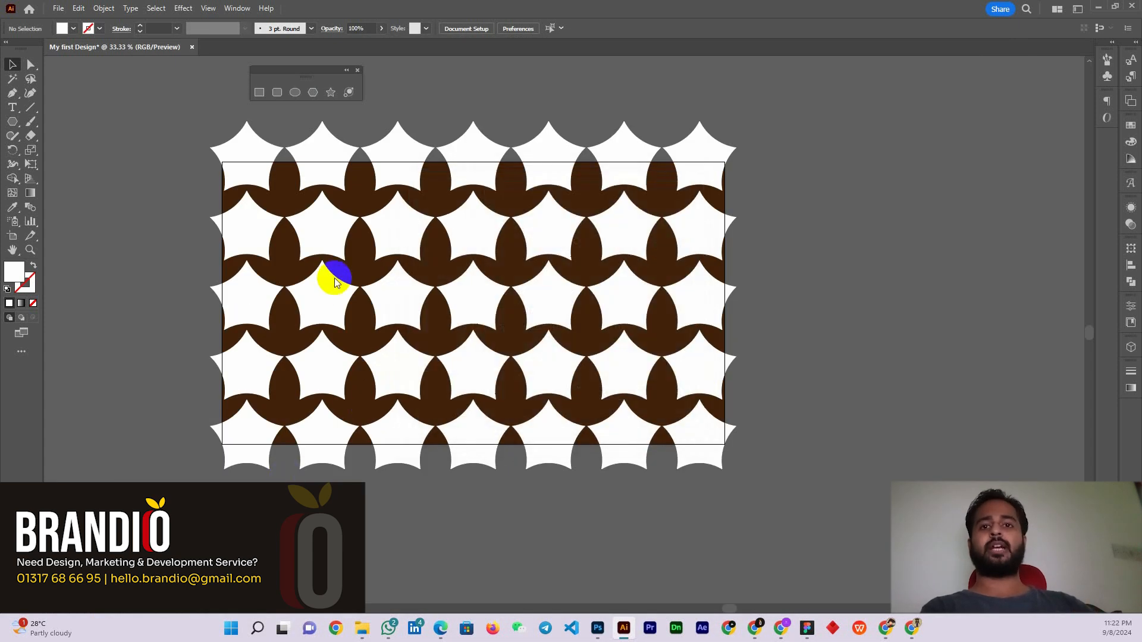
- Switch to File Explorer and open the exported My first Design 3-01 image from the Music folder
{"action": "left_click", "coordinate": [359, 635]}
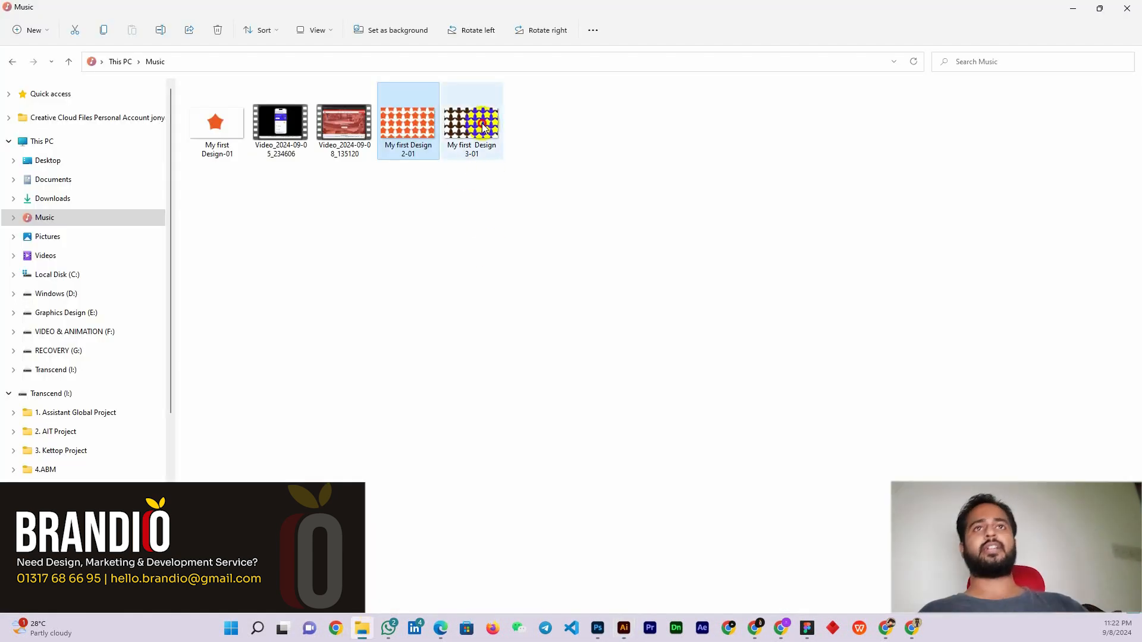
{"action": "double_click", "coordinate": [479, 122]}
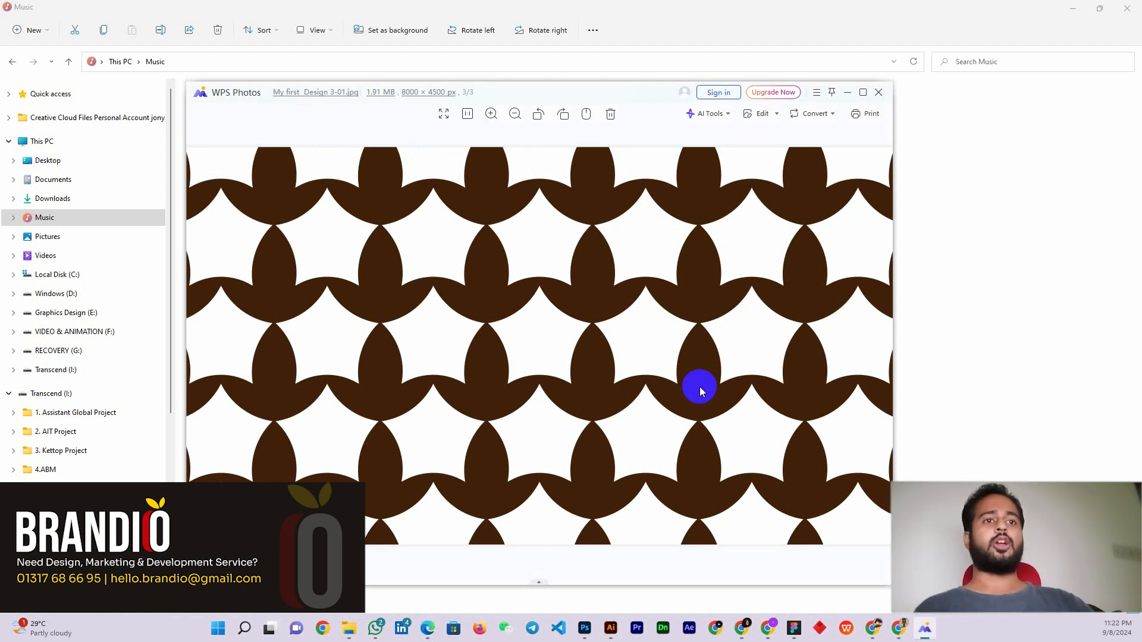
- Switch back to Illustrator, fill the star group with orange over the dark brown background and deselect it
{"action": "left_click", "coordinate": [742, 630]}
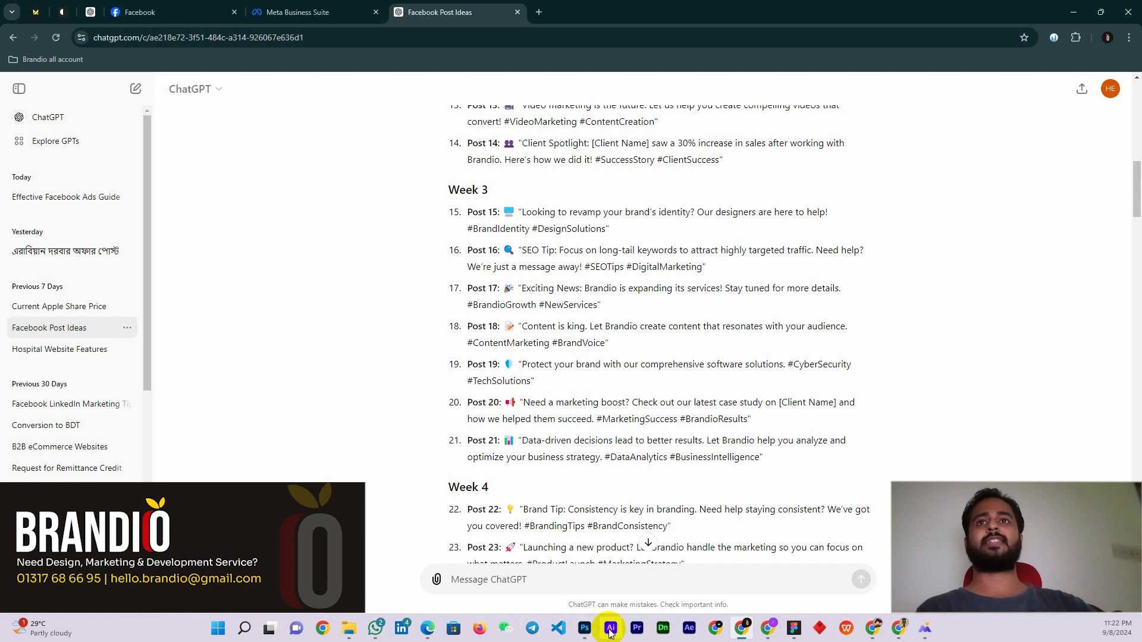
{"action": "left_click", "coordinate": [611, 628]}
{"action": "scroll", "coordinate": [270, 237], "scroll_direction": "up", "scroll_amount": 2}
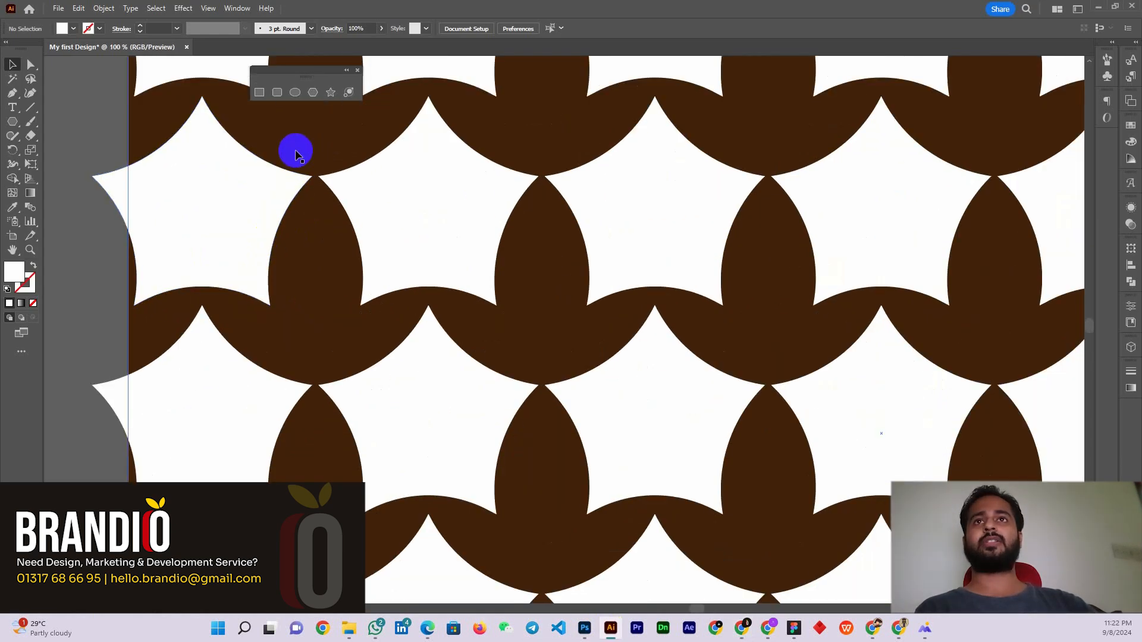
{"action": "left_click", "coordinate": [303, 153]}
{"action": "scroll", "coordinate": [302, 154], "scroll_direction": "down", "scroll_amount": 1}
{"action": "scroll", "coordinate": [303, 154], "scroll_direction": "down", "scroll_amount": 3}
{"action": "scroll", "coordinate": [315, 158], "scroll_direction": "up", "scroll_amount": 1}
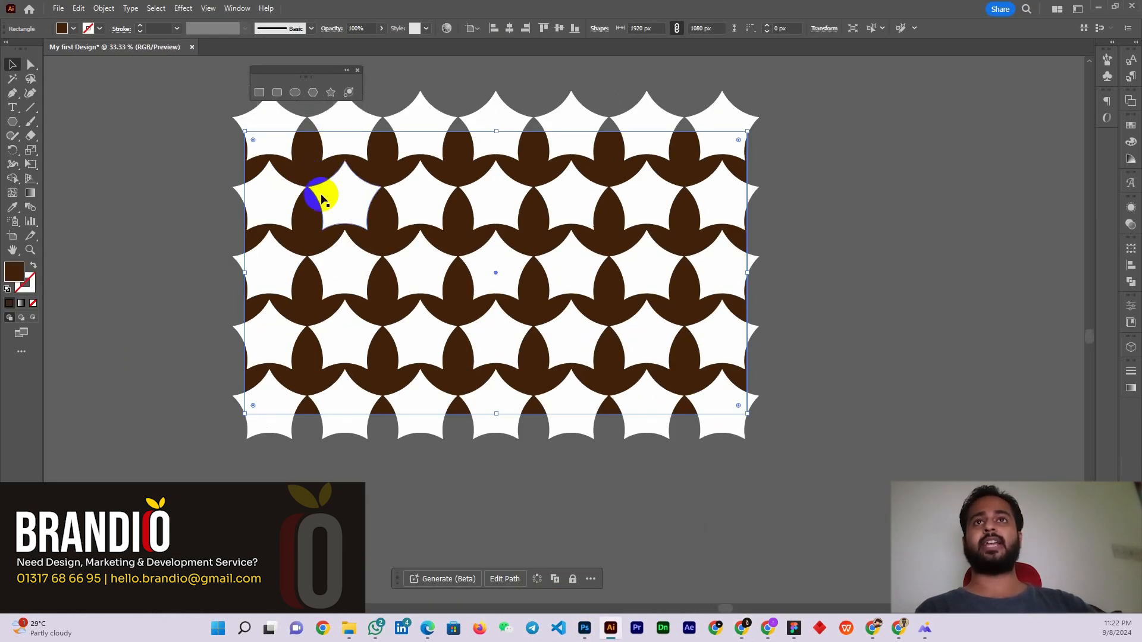
{"action": "scroll", "coordinate": [336, 173], "scroll_direction": "up", "scroll_amount": 1}
{"action": "left_click_drag", "start_coordinate": [338, 136], "coordinate": [407, 258]}
{"action": "key", "text": "ctrl+z"}
{"action": "left_click", "coordinate": [73, 28]}
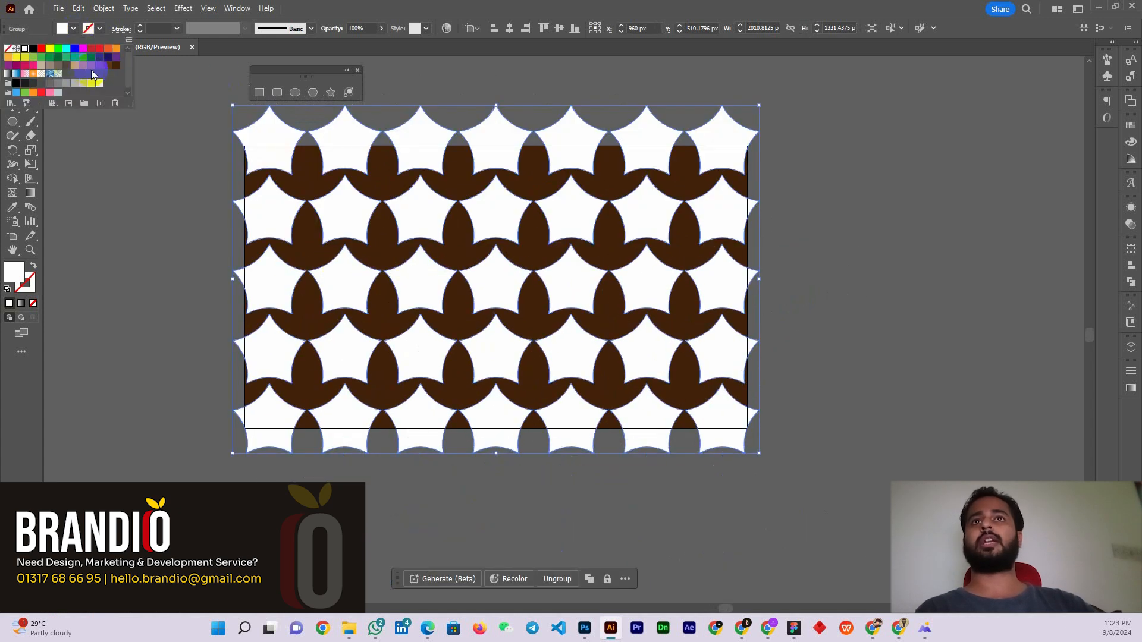
{"action": "left_click", "coordinate": [111, 53]}
{"action": "left_click", "coordinate": [107, 232]}
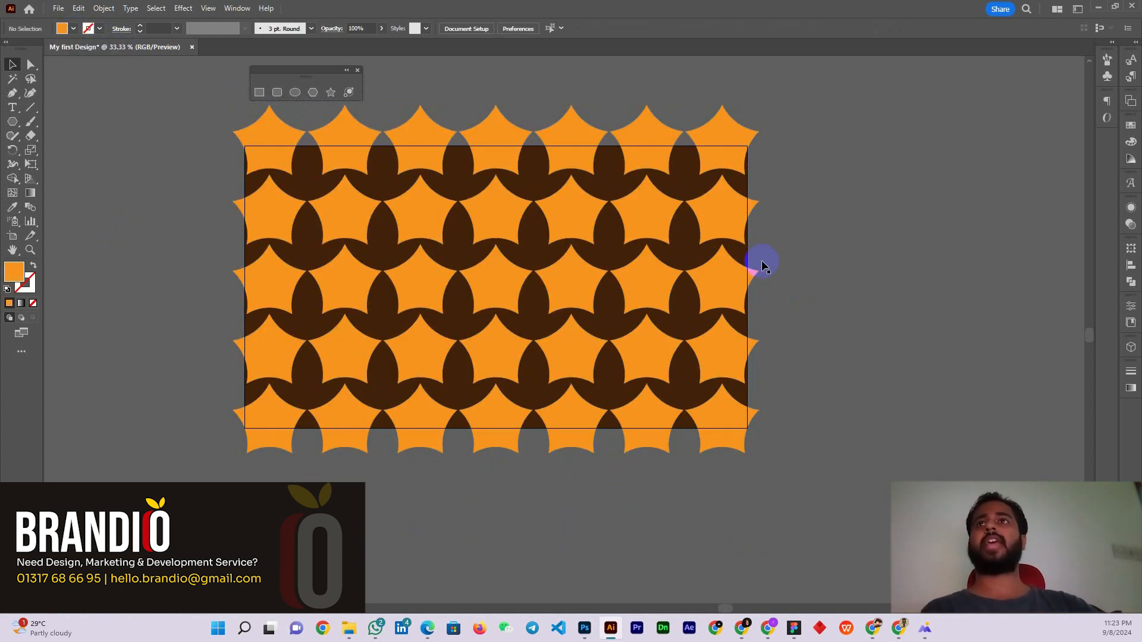
{"action": "left_click", "coordinate": [59, 9]}
{"action": "mouse_move", "coordinate": [178, 268]}
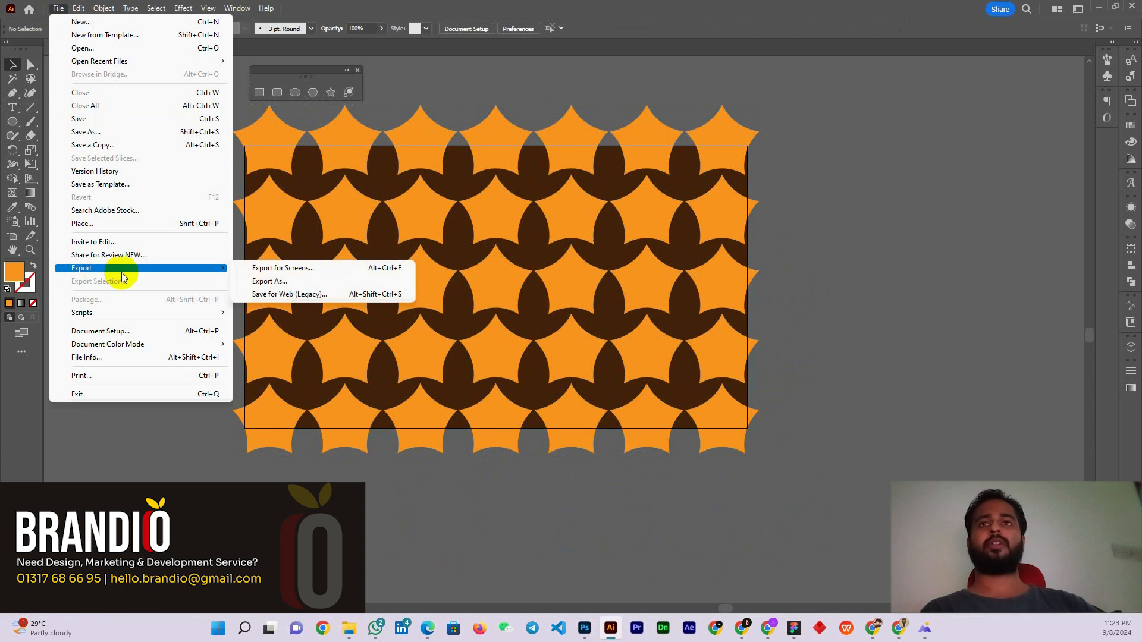
{"action": "left_click", "coordinate": [261, 287]}
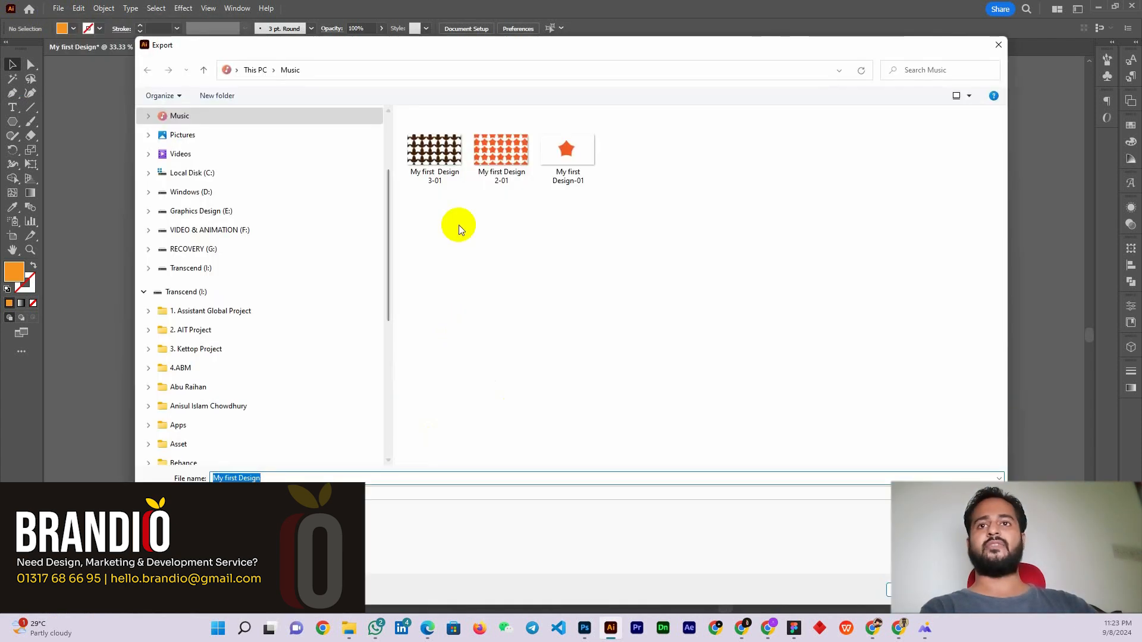
{"action": "left_click", "coordinate": [442, 174]}
{"action": "left_click", "coordinate": [292, 477]}
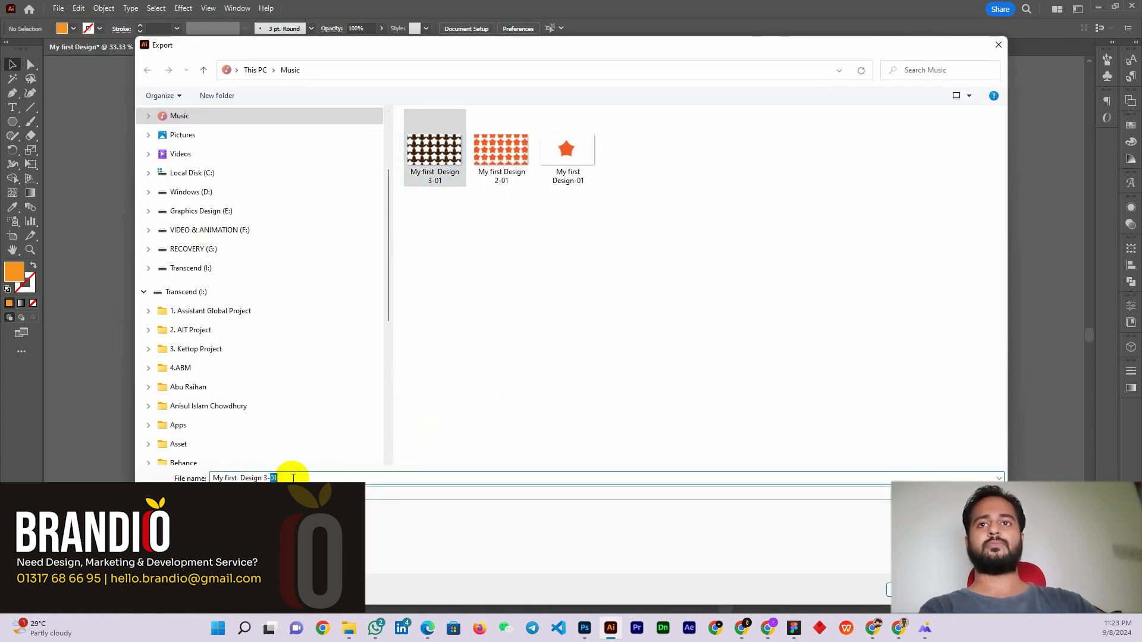
{"action": "key", "text": "BackSpace"}
{"action": "key", "text": "BackSpace"}
{"action": "key", "text": "Return"}
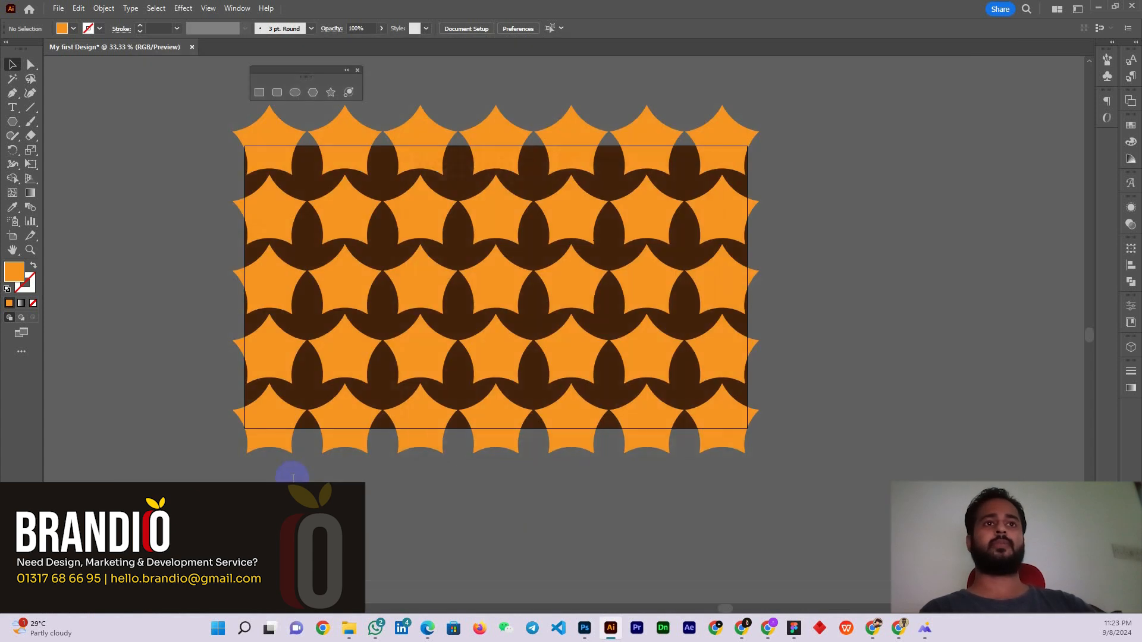
{"action": "left_click", "coordinate": [654, 399]}
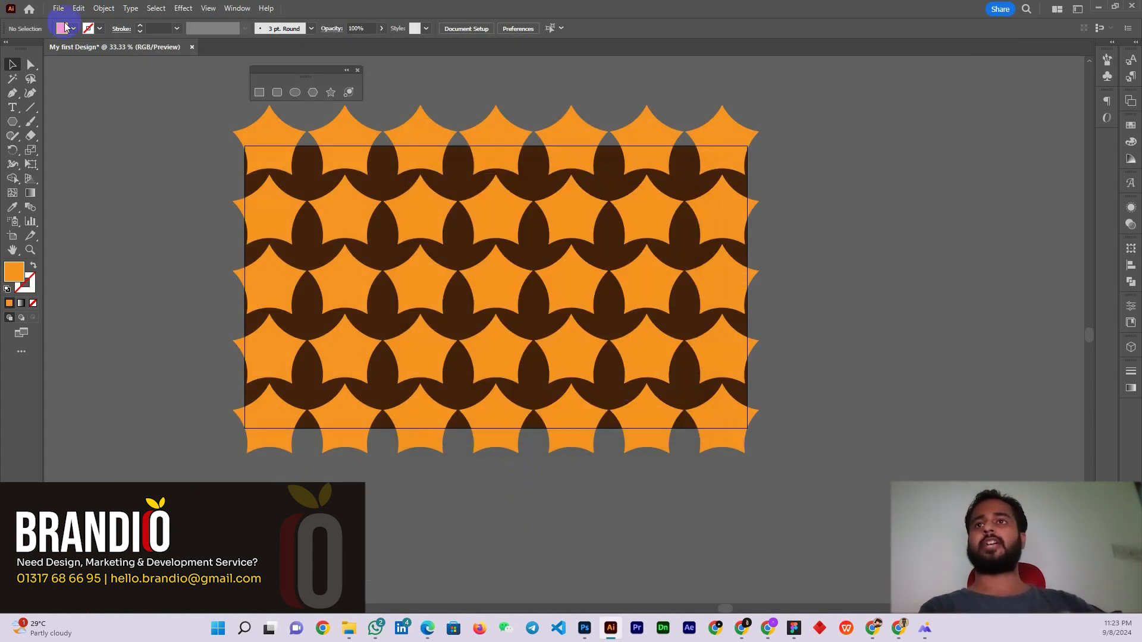
- Export the orange star design as a JPEG named "My first Design 4" in the Music folder, accepting the JPEG options
{"action": "left_click", "coordinate": [59, 8]}
{"action": "mouse_move", "coordinate": [110, 271]}
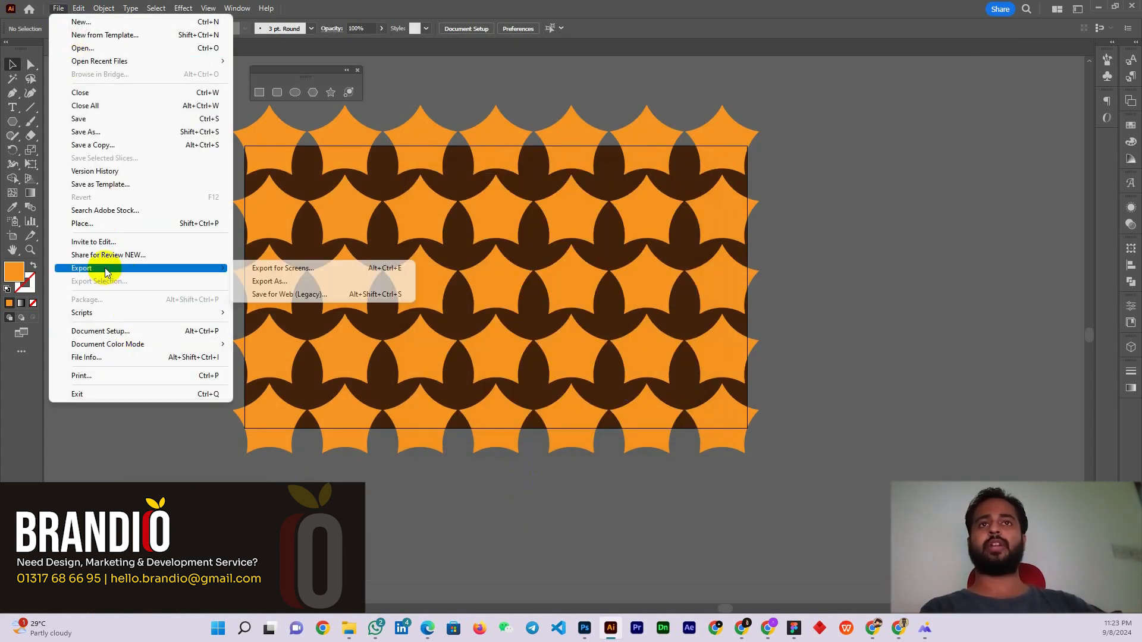
{"action": "left_click", "coordinate": [275, 281]}
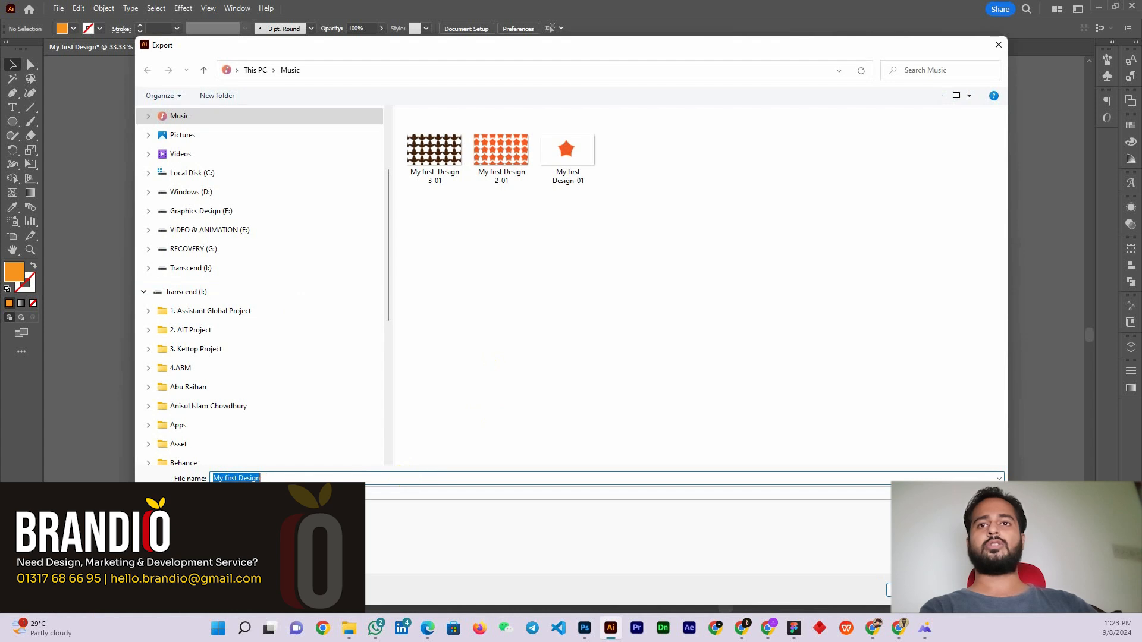
{"action": "left_click", "coordinate": [273, 477]}
{"action": "type", "text": "4"}
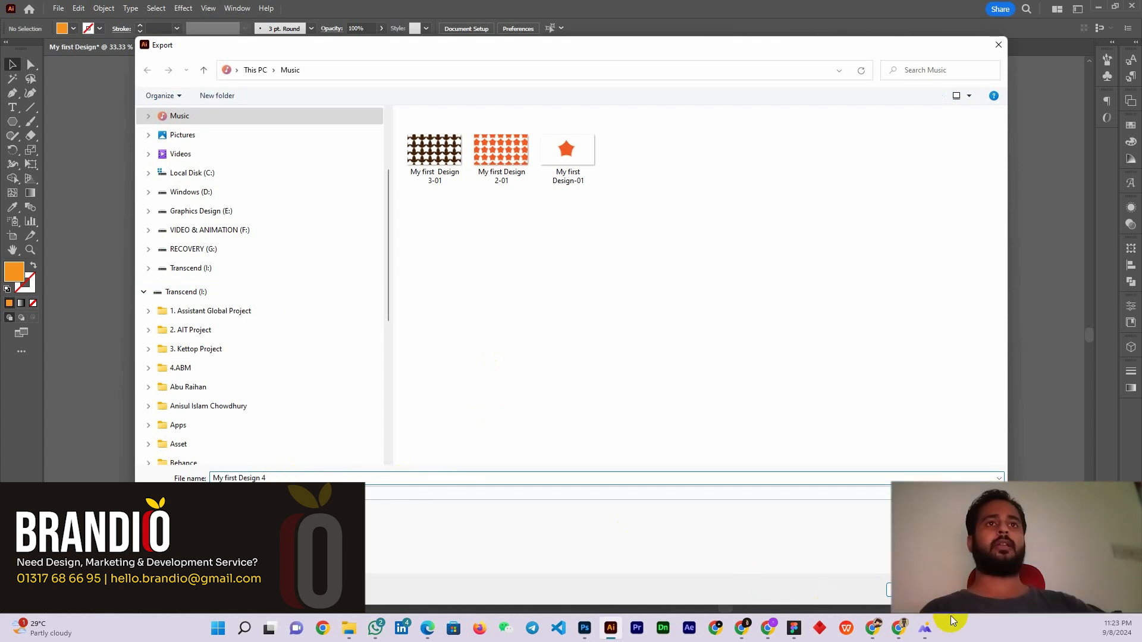
{"action": "left_click", "coordinate": [914, 590]}
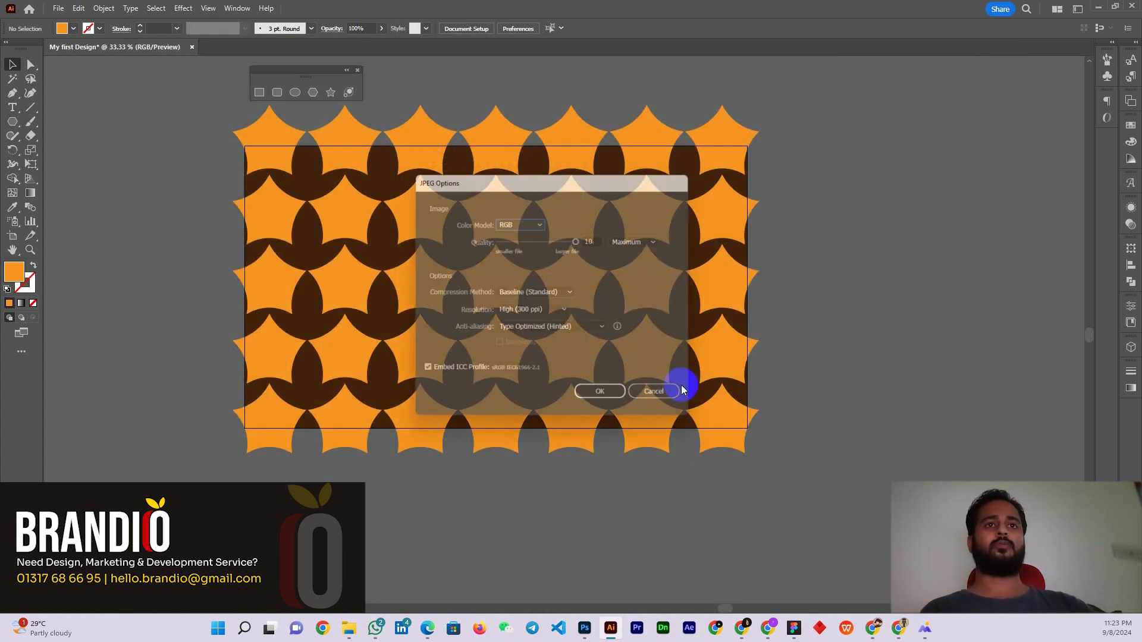
{"action": "left_click", "coordinate": [606, 399]}
- Switch to File Explorer, view the exported My first Design 4-01 image and close the viewer
{"action": "left_click", "coordinate": [349, 628]}
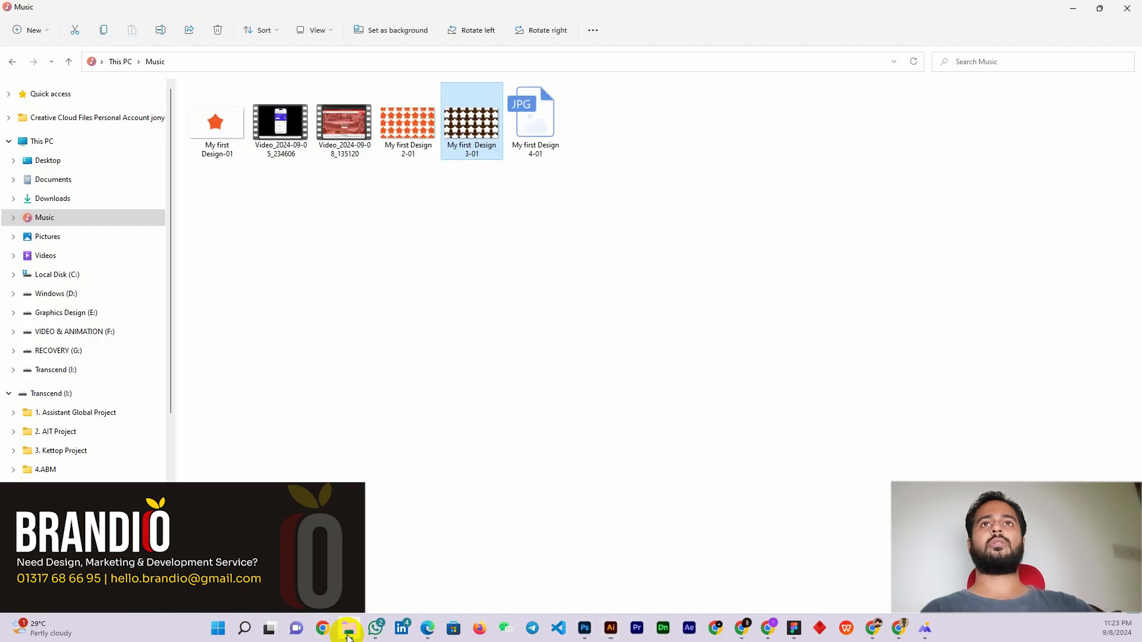
{"action": "double_click", "coordinate": [534, 122]}
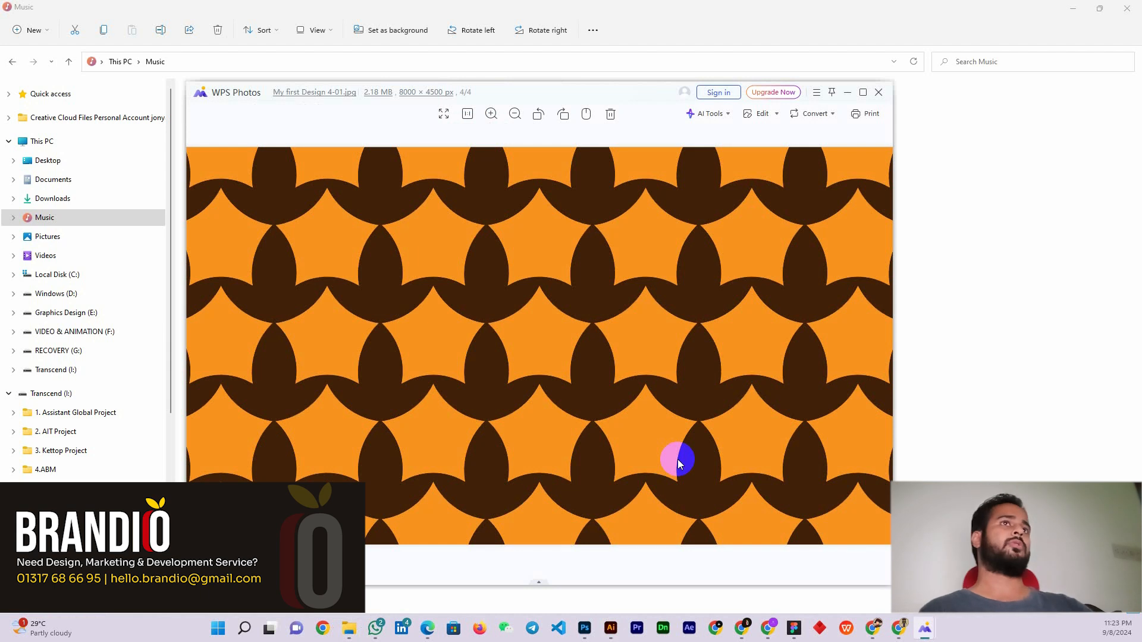
{"action": "left_click", "coordinate": [878, 92]}
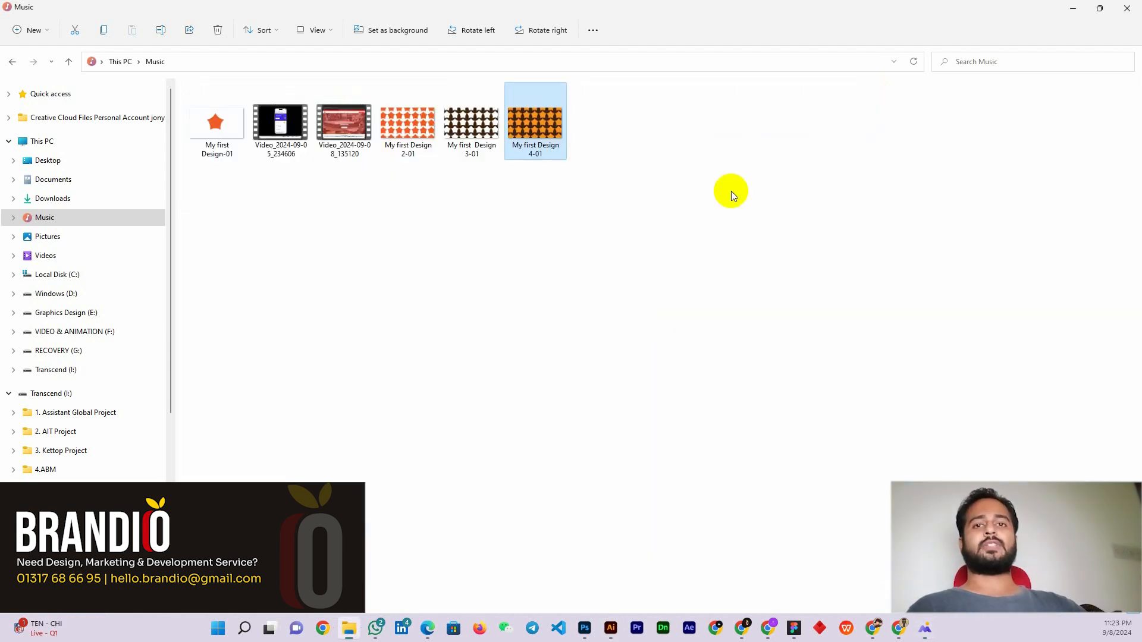
- Switch to WhatsApp, bring its window fully into view to check the Graphics Class homework messages, and minimize it
{"action": "left_click", "coordinate": [375, 628]}
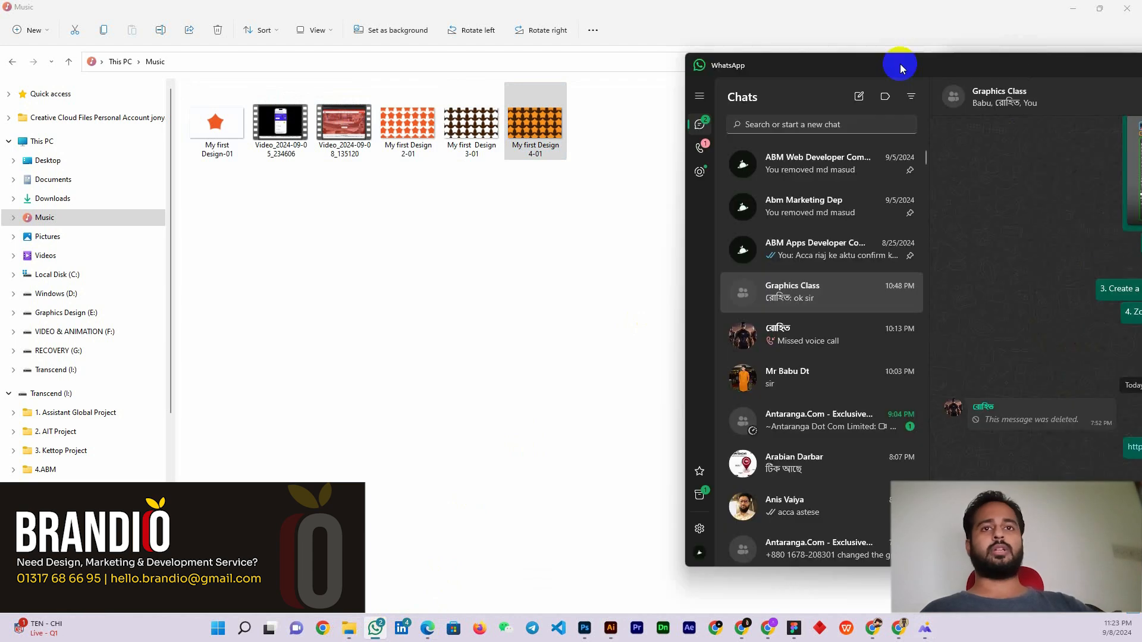
{"action": "left_click_drag", "start_coordinate": [897, 63], "coordinate": [370, 63]}
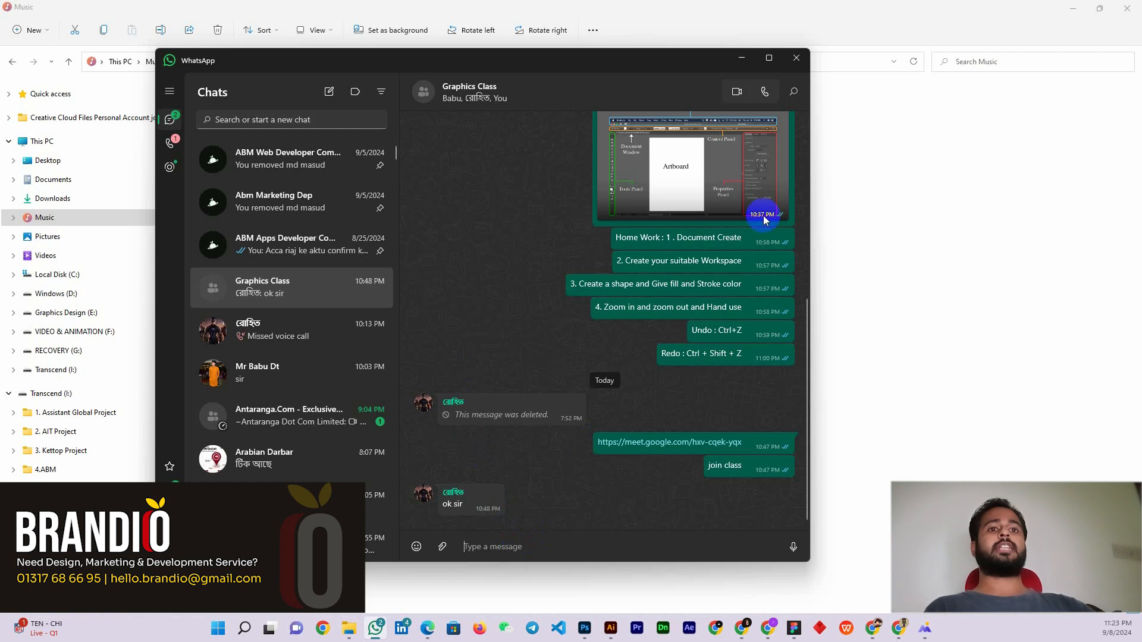
{"action": "left_click", "coordinate": [742, 58]}
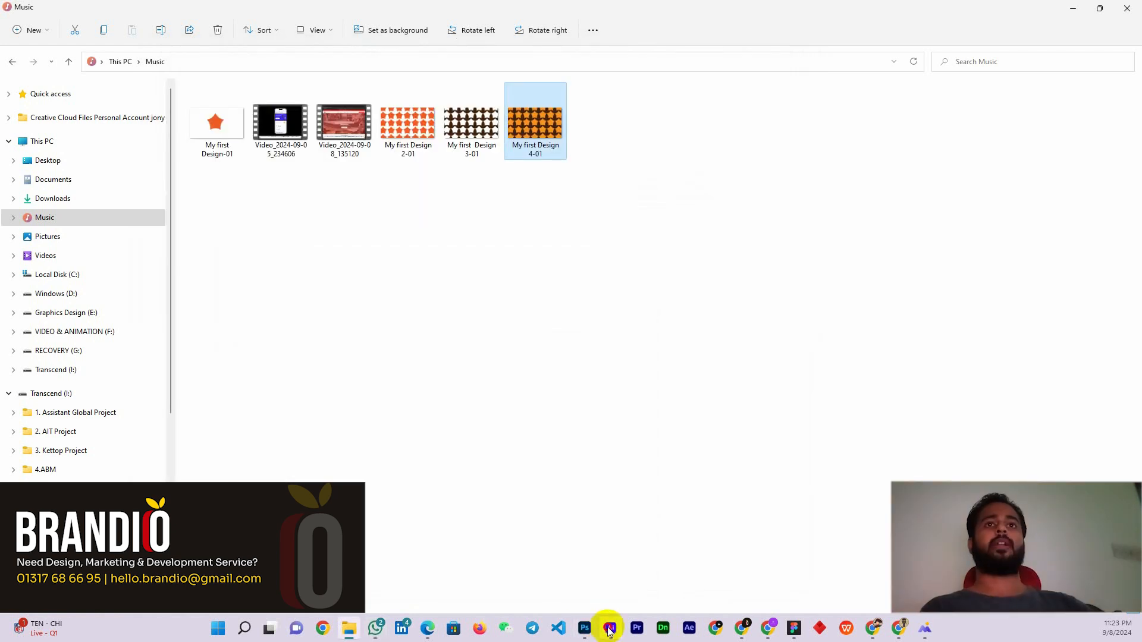
- Switch to Illustrator, draw an orange hexagon above the artboard and place a duplicate of it beyond the artboard's upper-right corner
{"action": "left_click", "coordinate": [611, 628]}
{"action": "scroll", "coordinate": [511, 303], "scroll_direction": "down", "scroll_amount": 2}
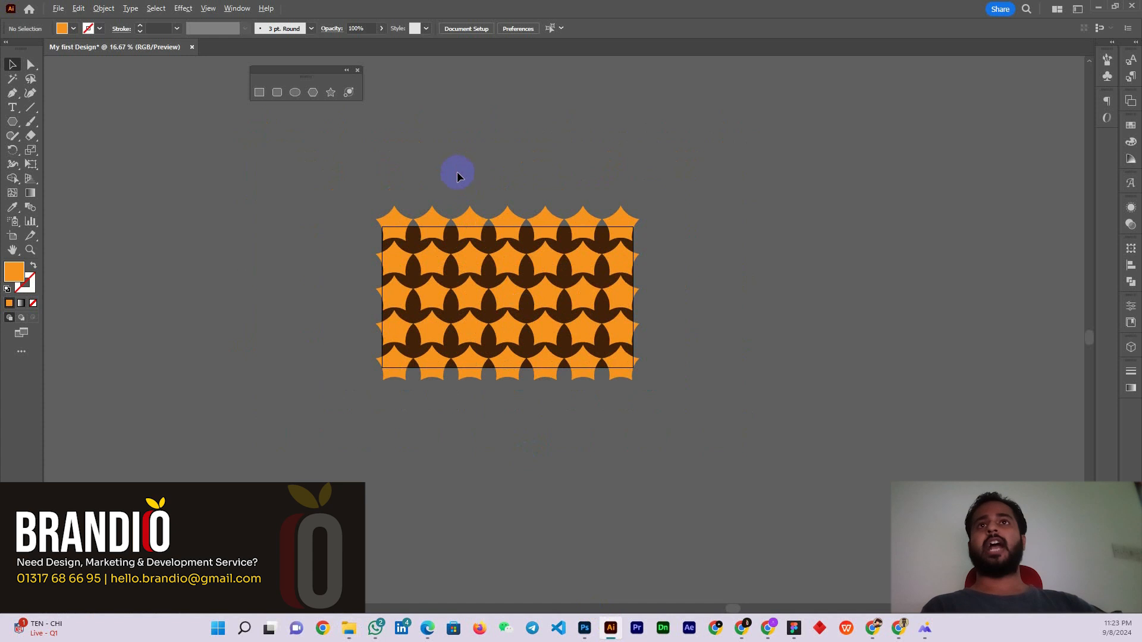
{"action": "scroll", "coordinate": [457, 178], "scroll_direction": "up", "scroll_amount": 1}
{"action": "left_click", "coordinate": [313, 92]}
{"action": "left_click_drag", "start_coordinate": [533, 147], "coordinate": [461, 126]}
{"action": "left_click", "coordinate": [12, 64]}
{"action": "left_click_drag", "start_coordinate": [462, 126], "coordinate": [831, 154]}
{"action": "left_click", "coordinate": [836, 287]}
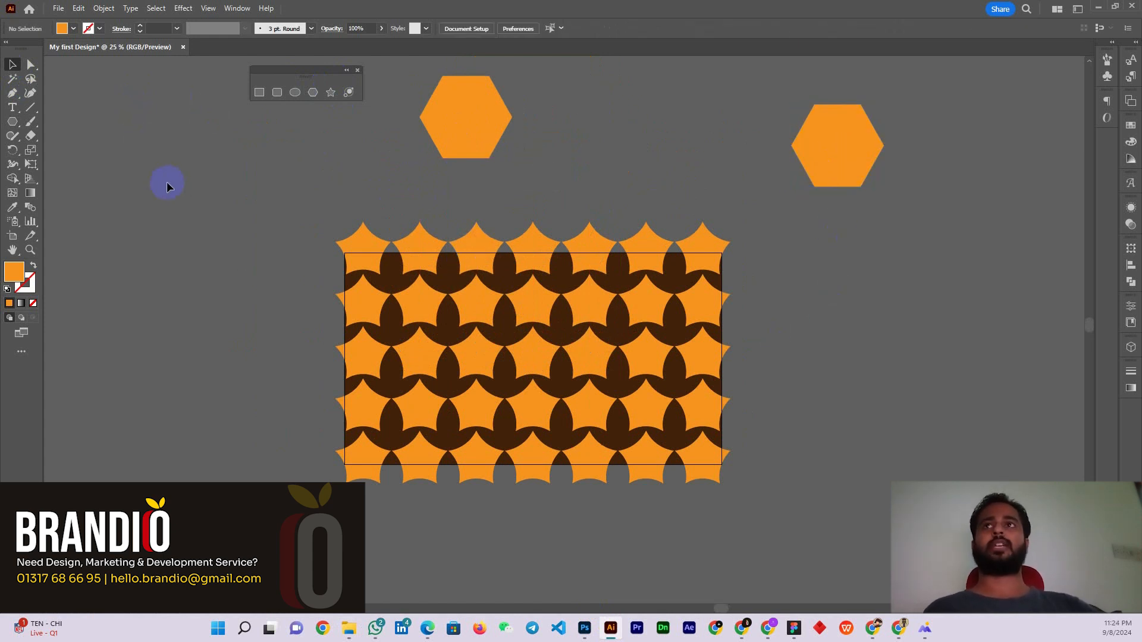
- Export all artwork, including the hexagons outside the artboard, as a JPEG named "My first Design 5" in the Music folder
{"action": "left_click", "coordinate": [59, 8]}
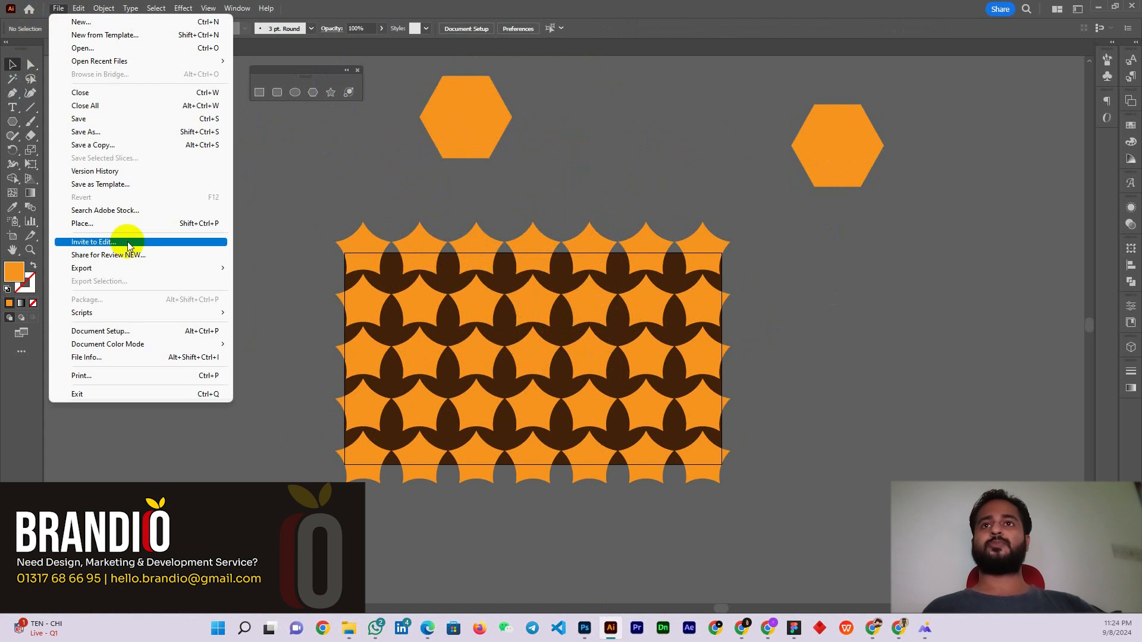
{"action": "mouse_move", "coordinate": [98, 273]}
{"action": "left_click", "coordinate": [294, 281]}
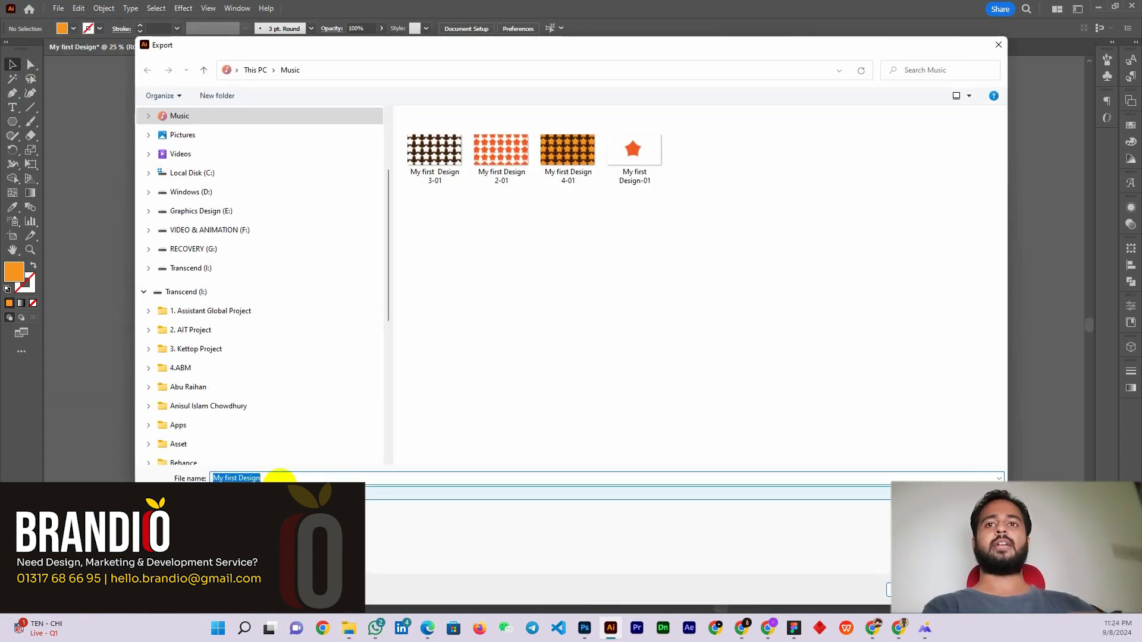
{"action": "left_click", "coordinate": [290, 479]}
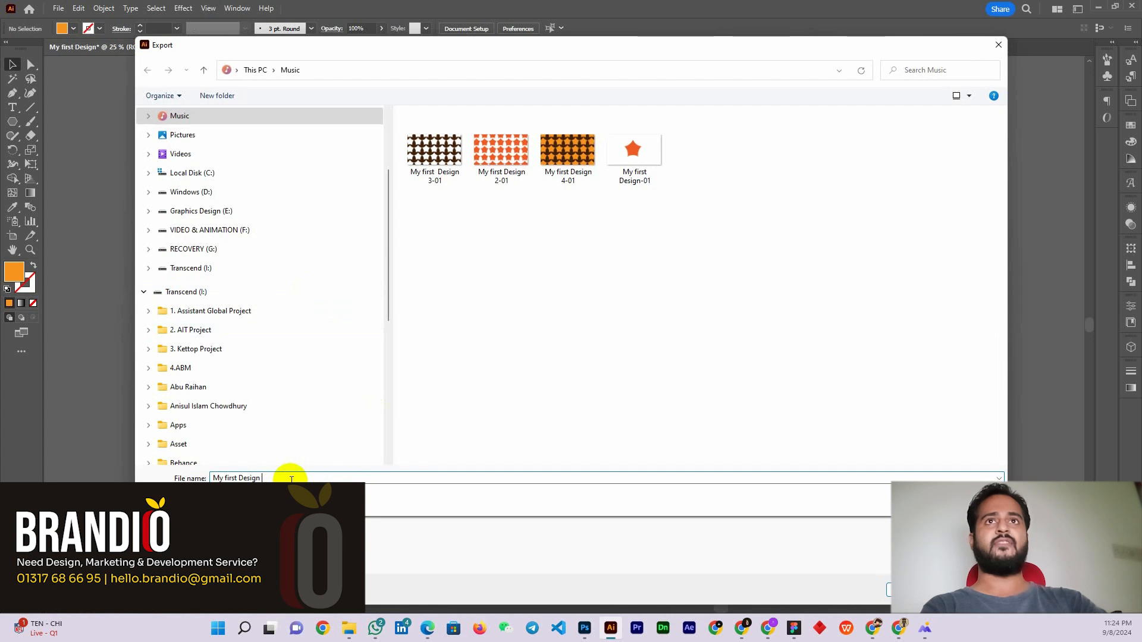
{"action": "type", "text": "5"}
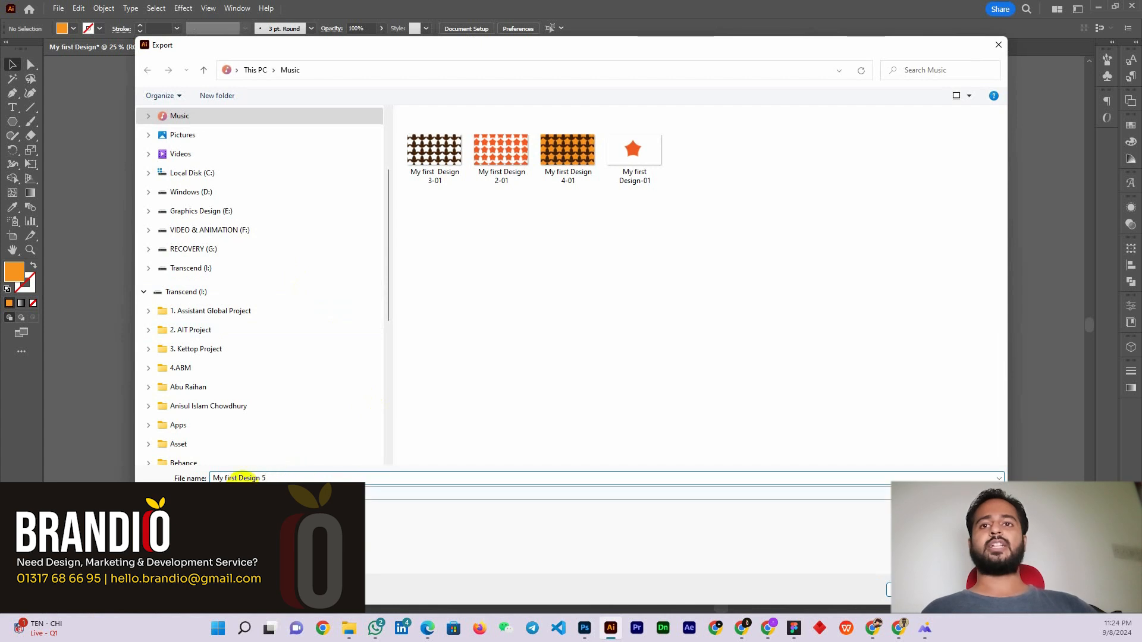
{"action": "key", "text": "Return"}
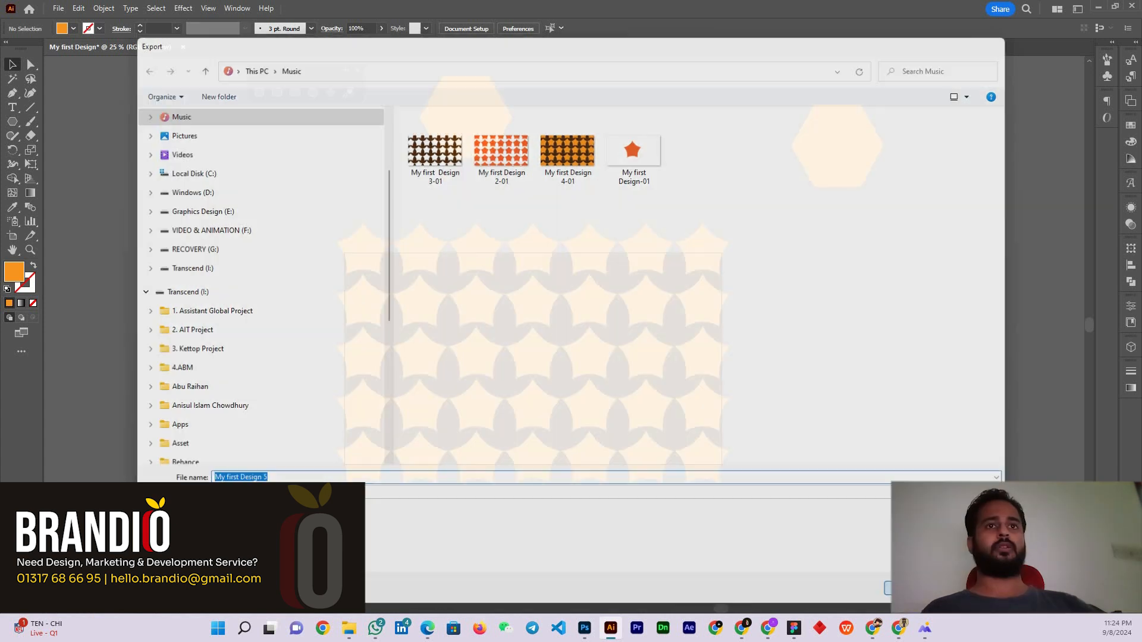
{"action": "left_click", "coordinate": [618, 400]}
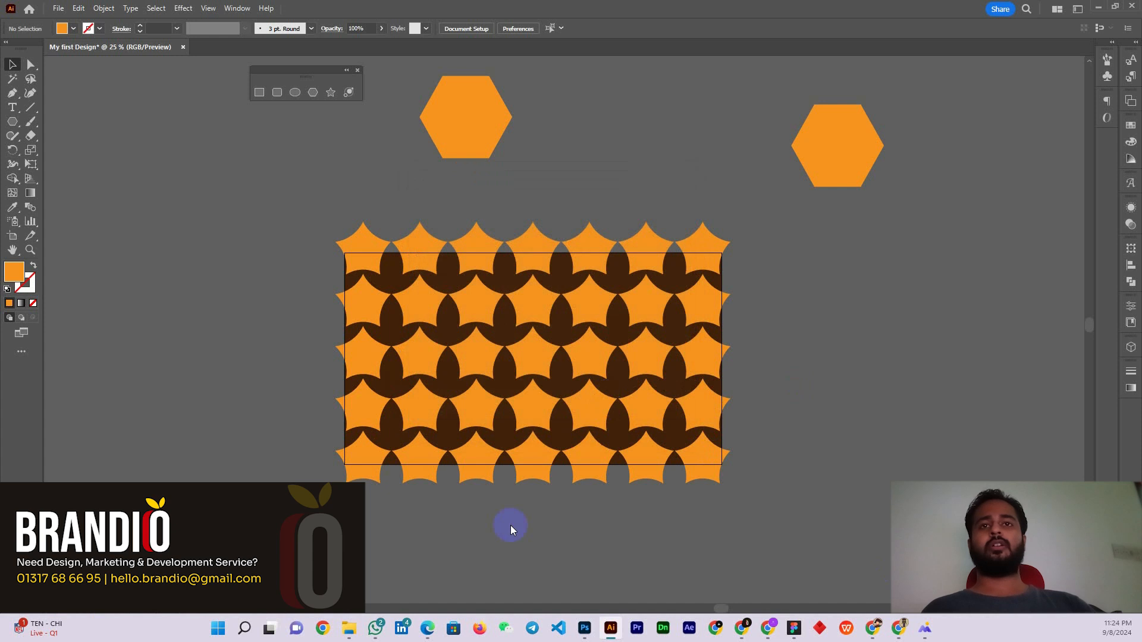
- Switch to File Explorer, examine the exported My first Design 5 image and close the viewer
{"action": "left_click", "coordinate": [349, 632]}
{"action": "left_click", "coordinate": [593, 222]}
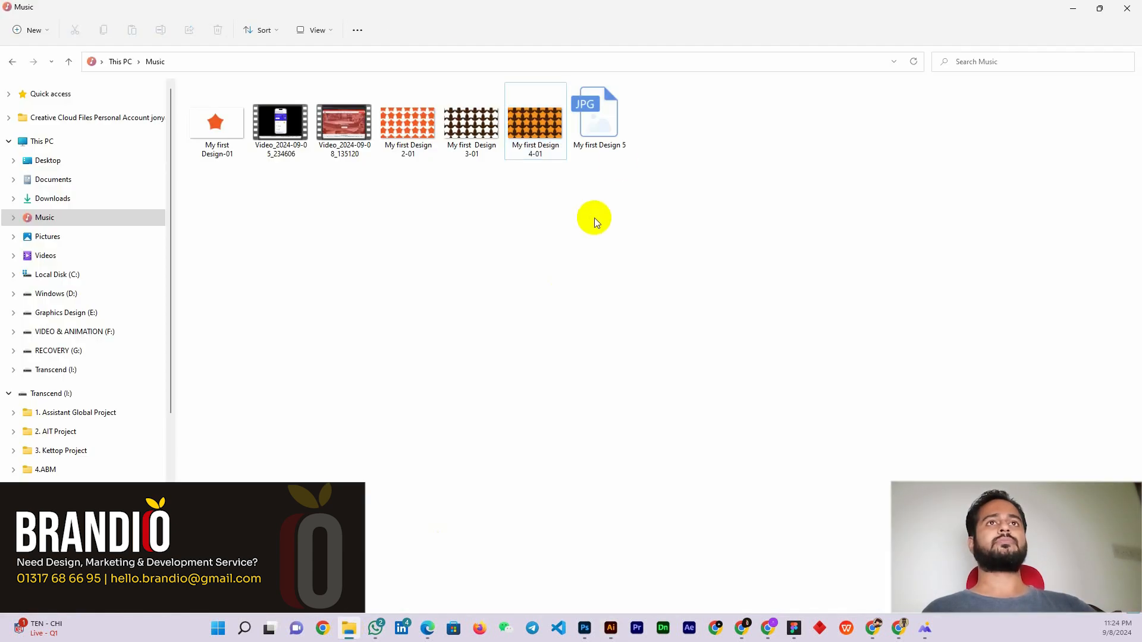
{"action": "double_click", "coordinate": [609, 132]}
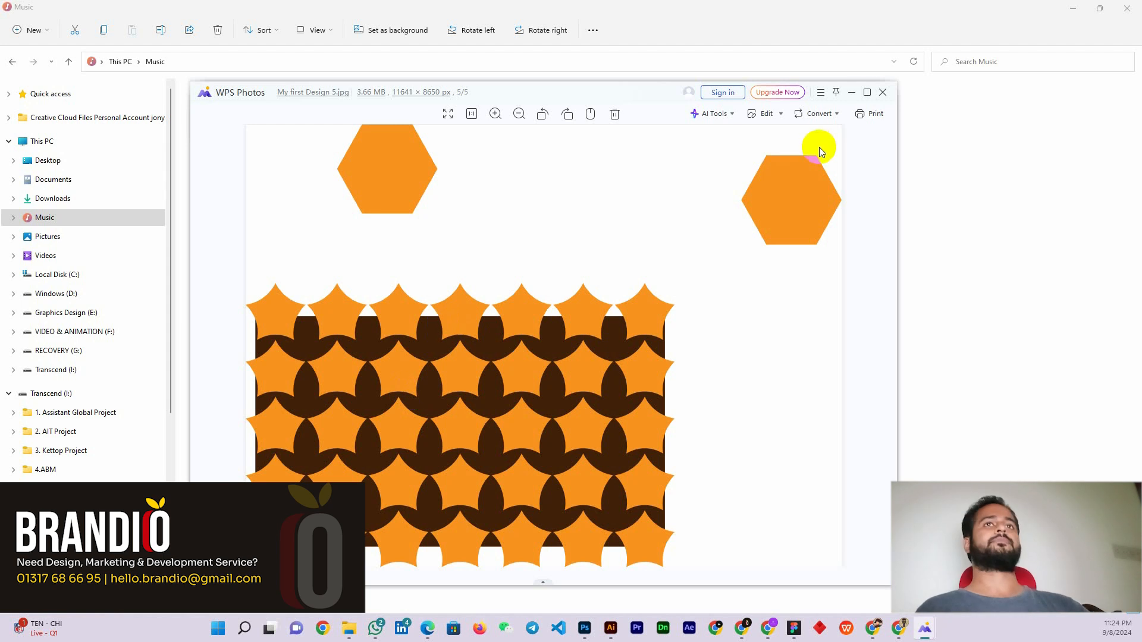
{"action": "left_click", "coordinate": [882, 92]}
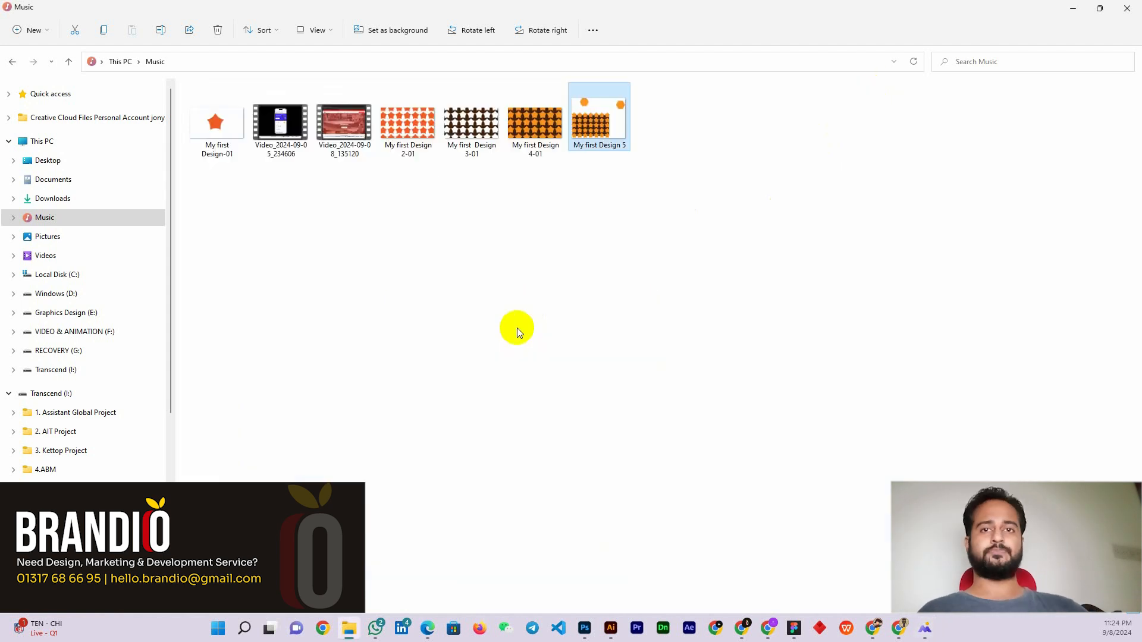
- Switch to WhatsApp and send "Home Work : Direct selection tool" to the Graphics Class group
{"action": "left_click", "coordinate": [374, 629]}
{"action": "left_click", "coordinate": [516, 547]}
{"action": "type", "text": "H"}
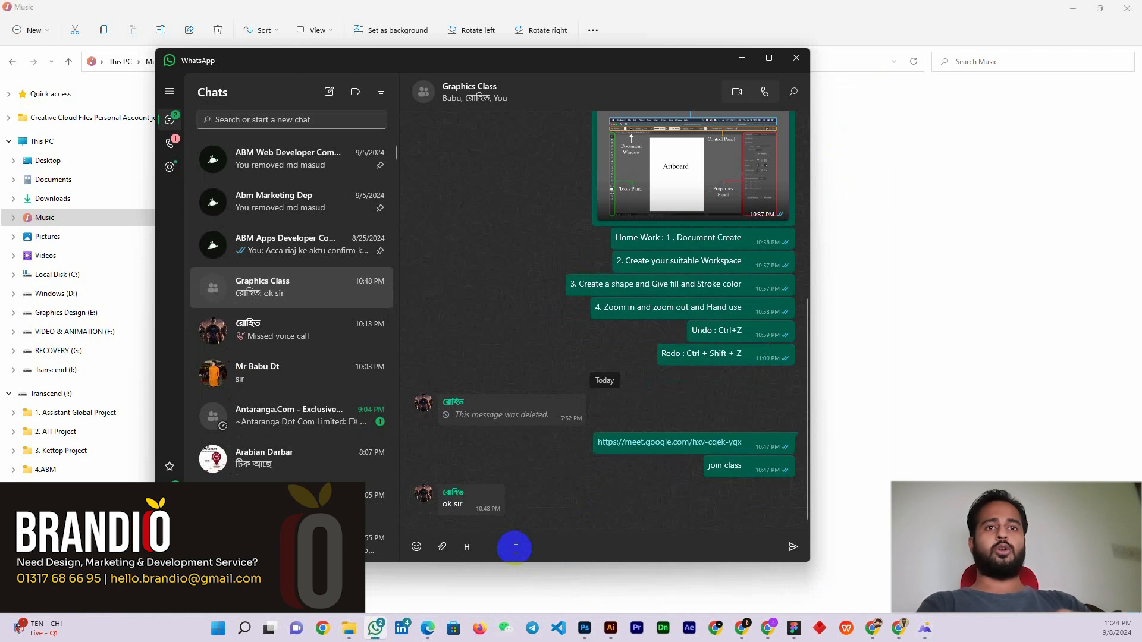
{"action": "type", "text": "ome Work : Direct selection tool"}
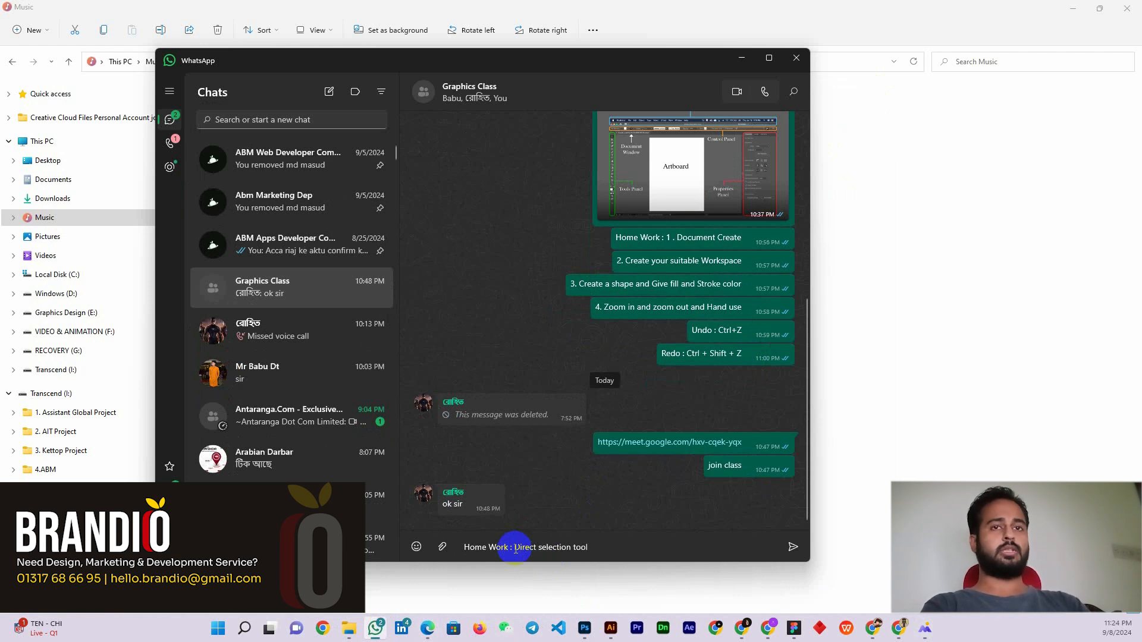
{"action": "key", "text": "Return"}
- Send two more homework messages to the Graphics Class group: "Create a design with Bg" and "Export it as jpeg"
{"action": "type", "text": "Create"}
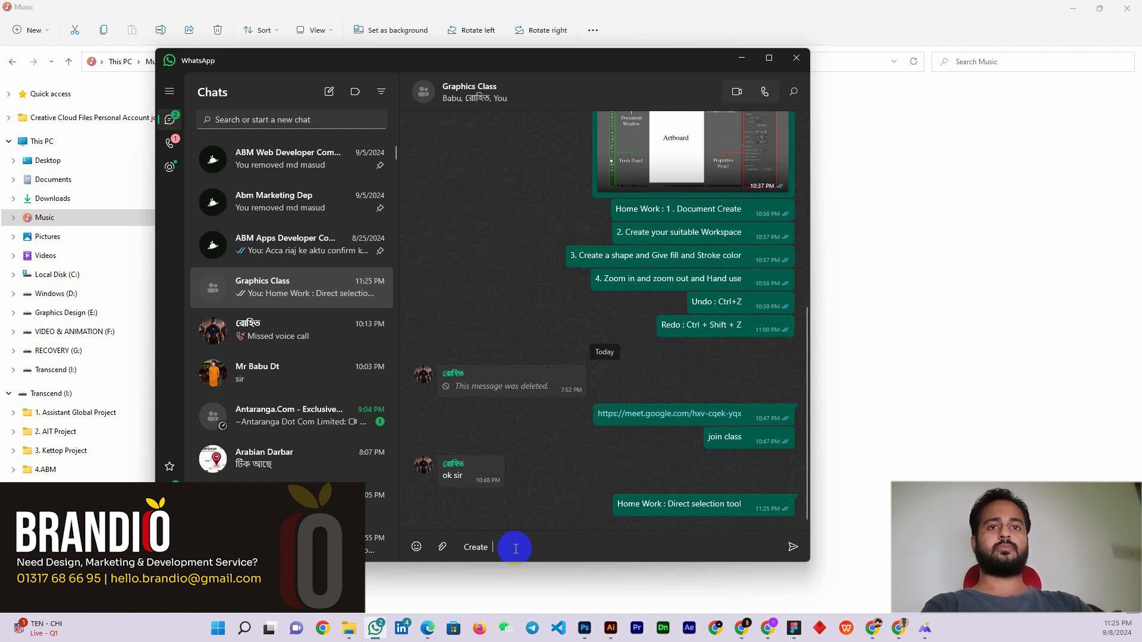
{"action": "type", "text": "ith Bg"}
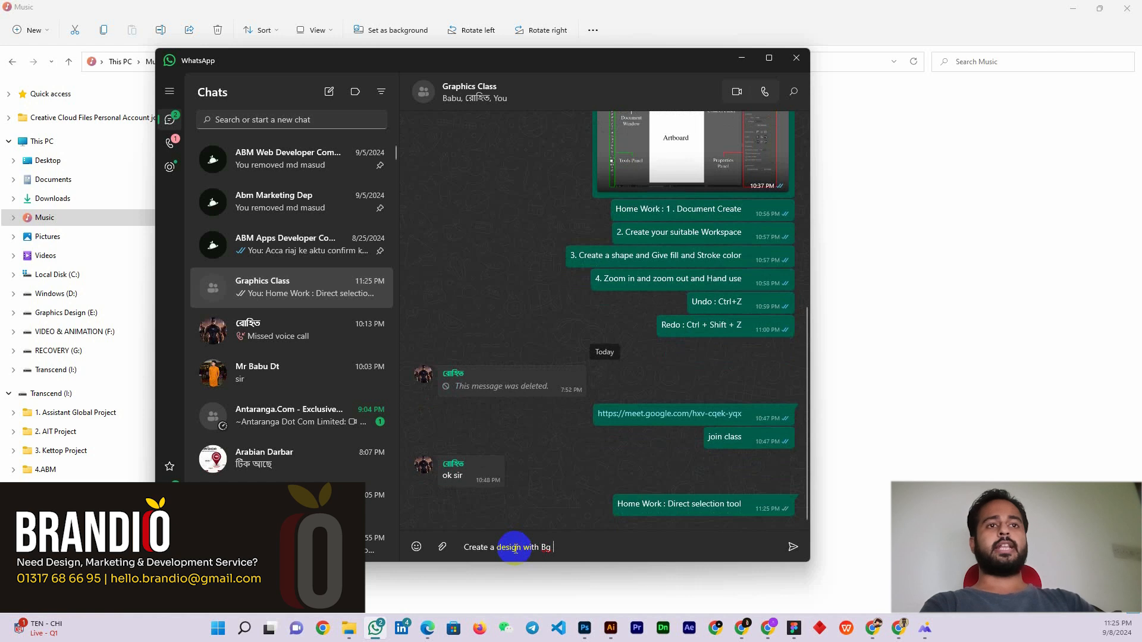
{"action": "key", "text": "Return"}
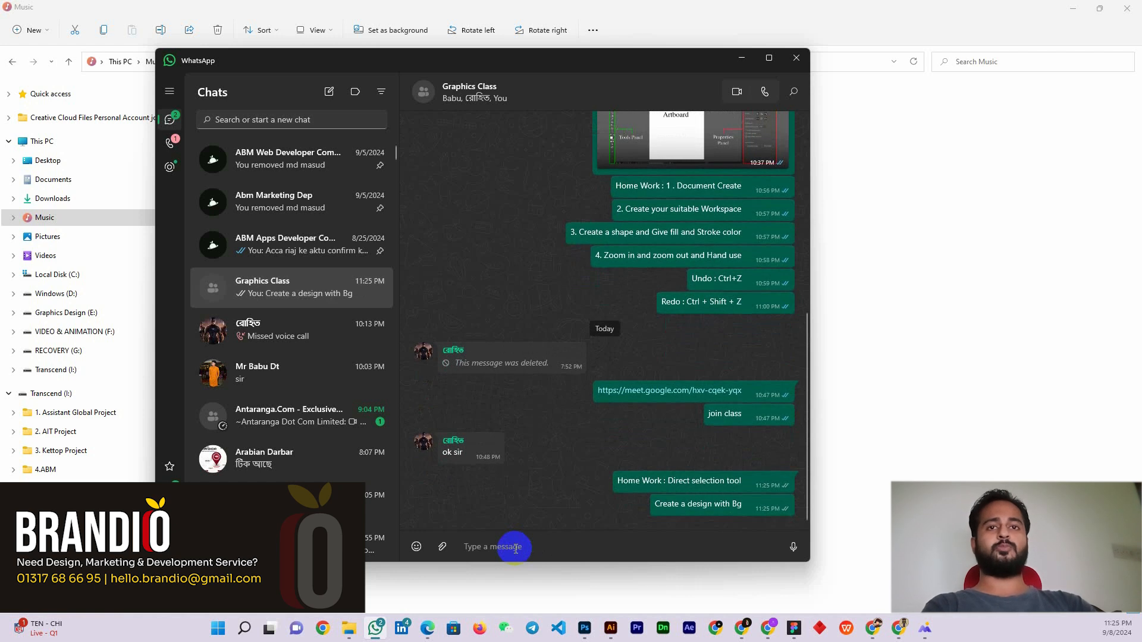
{"action": "type", "text": "Export it"}
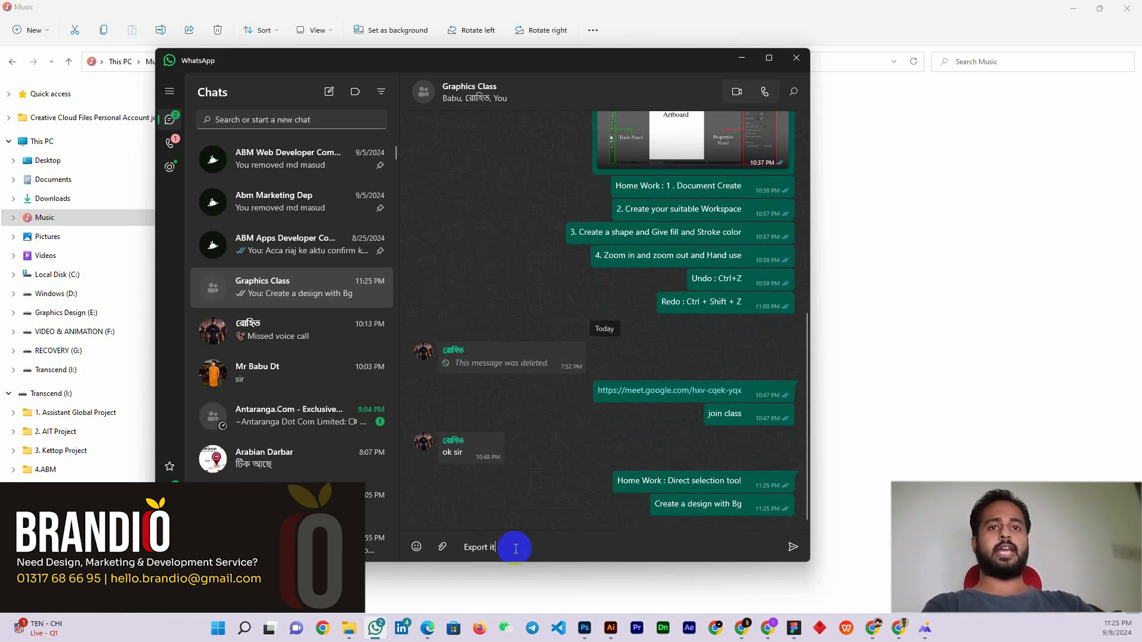
{"action": "type", "text": " as jpg"}
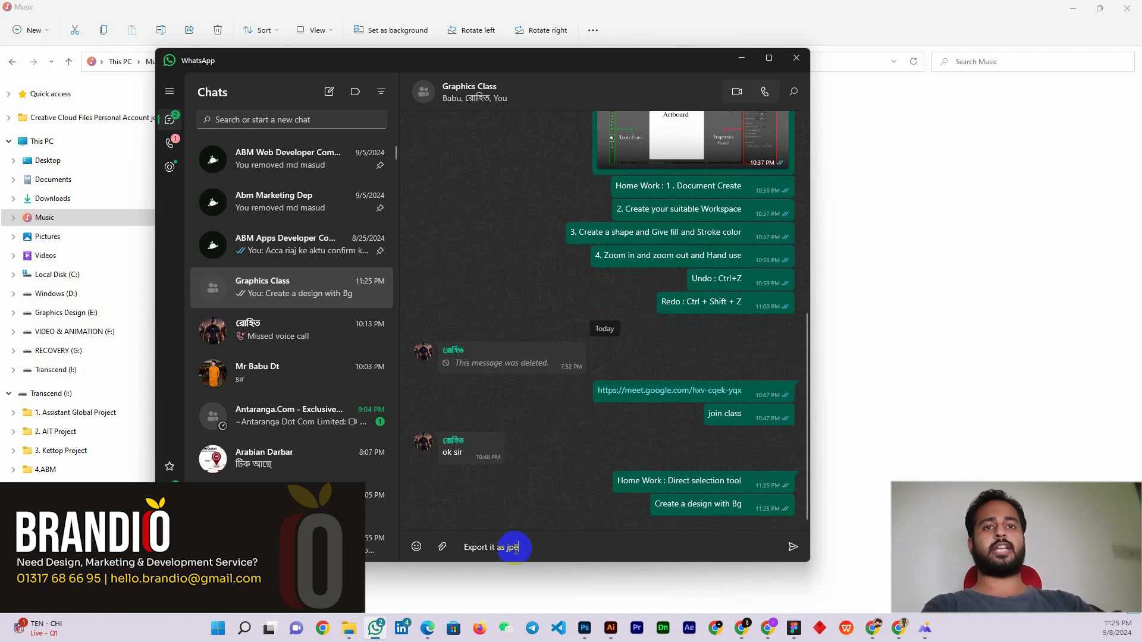
{"action": "type", "text": "g"}
{"action": "key", "text": "Return"}
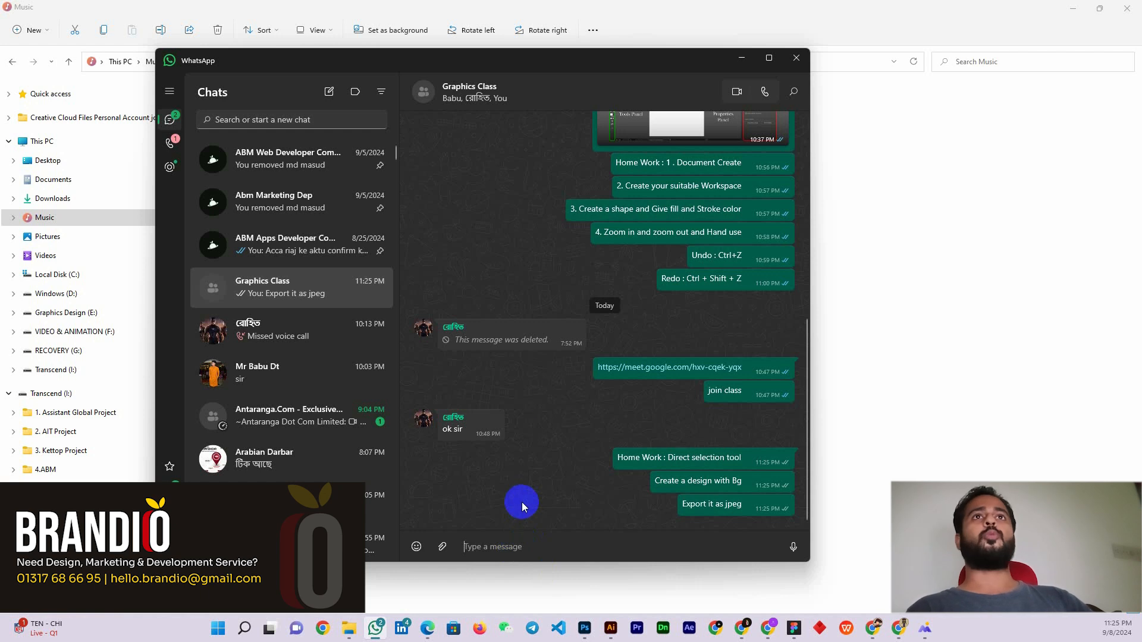
- Reposition the WhatsApp window slightly and start attaching a photo or video to the Graphics Class chat
{"action": "left_click_drag", "start_coordinate": [559, 62], "coordinate": [580, 47]}
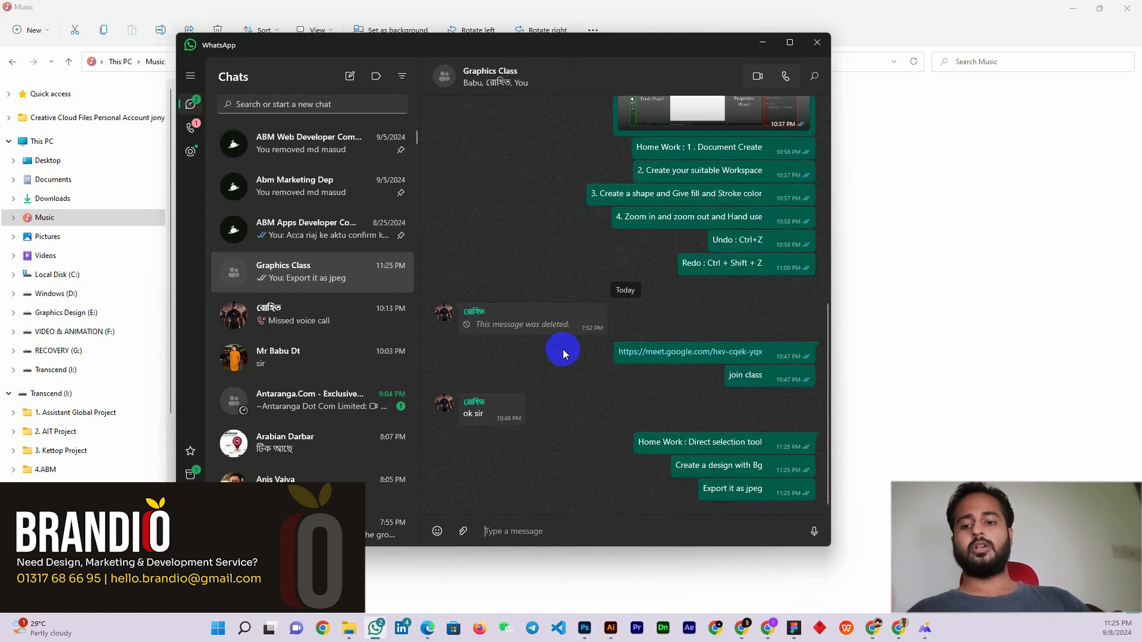
{"action": "left_click", "coordinate": [463, 531]}
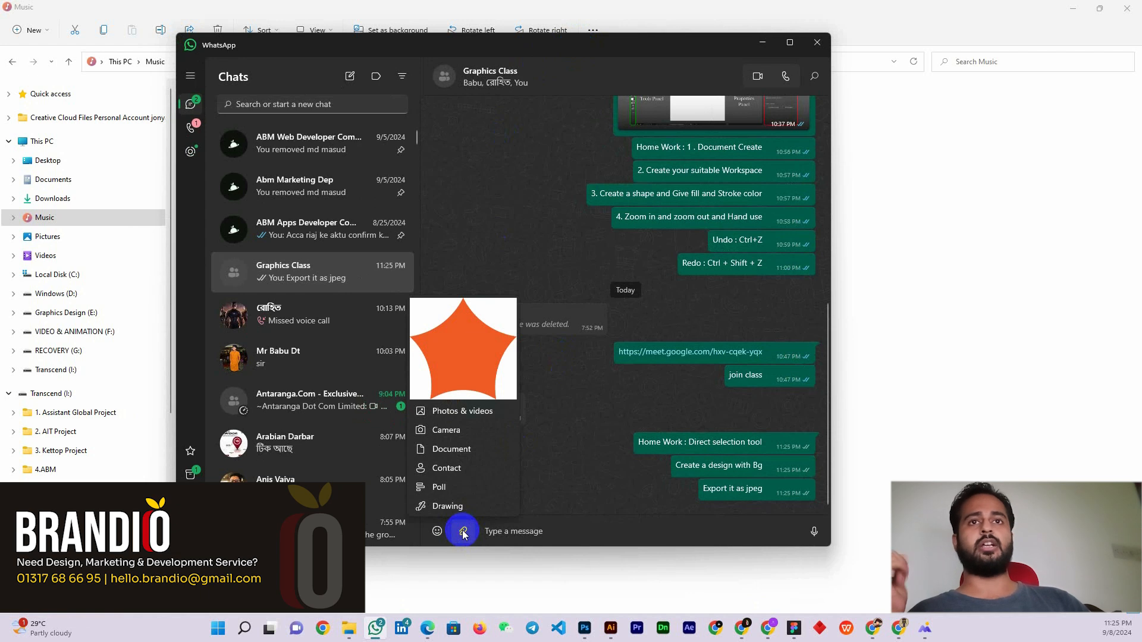
{"action": "left_click", "coordinate": [470, 415]}
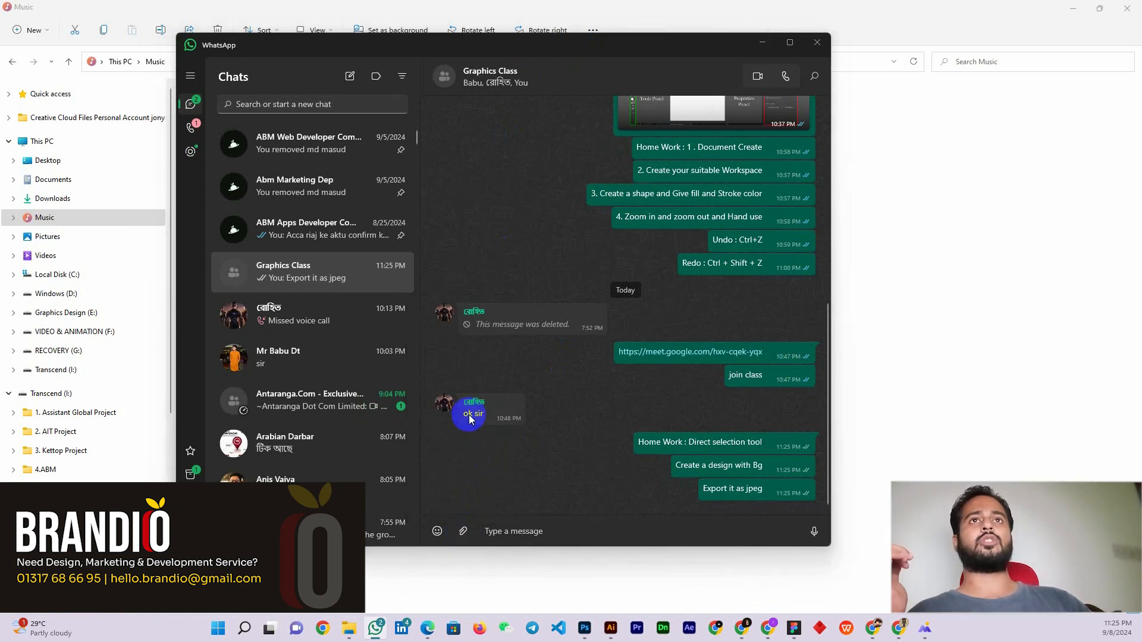